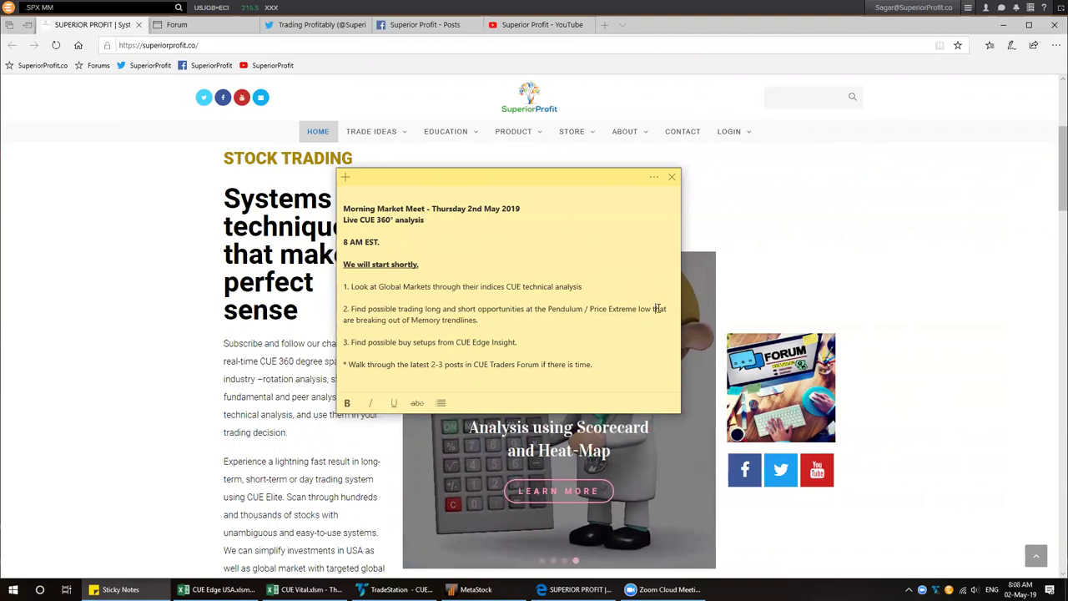
- Change agenda item 2 to 'Price Extreme low/High', select lines 3 and 4, and bring the website forward
{"action": "type", "text": "/H"}
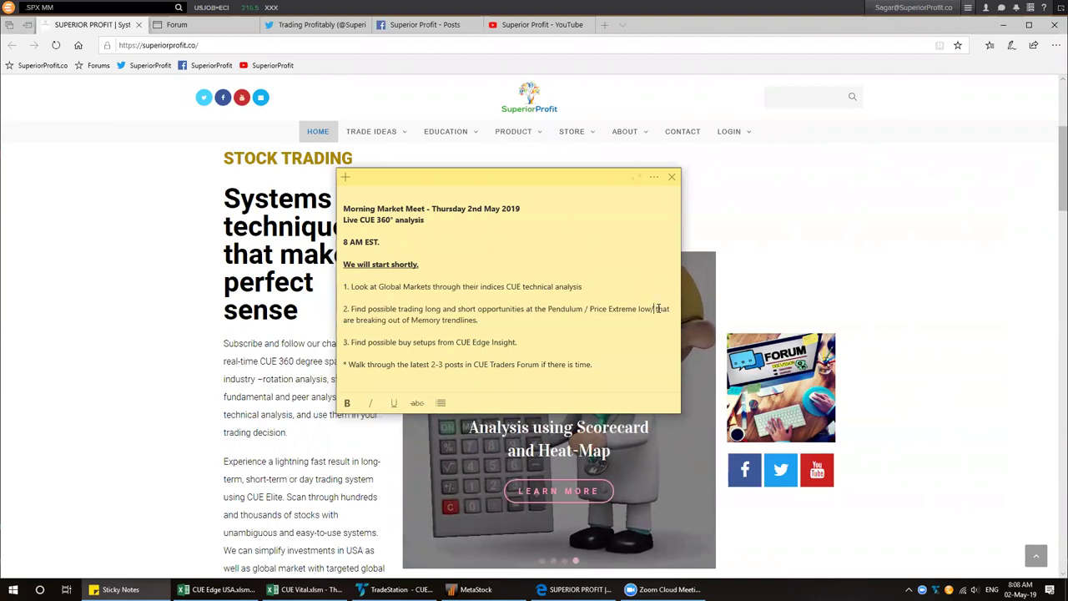
{"action": "type", "text": "igh"}
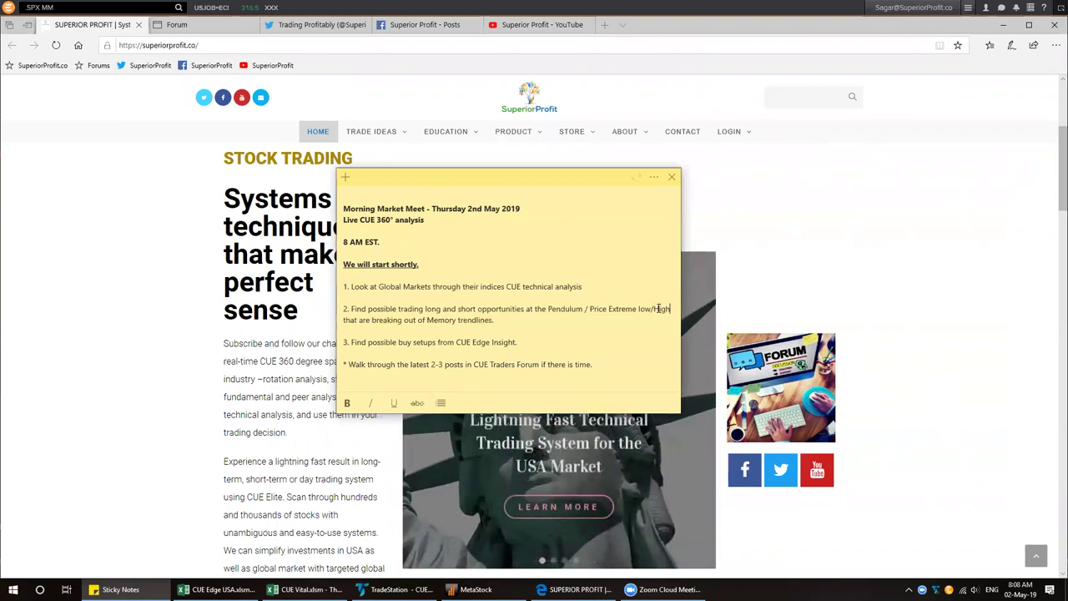
{"action": "left_click", "coordinate": [523, 343]}
{"action": "key", "text": "shift+Home"}
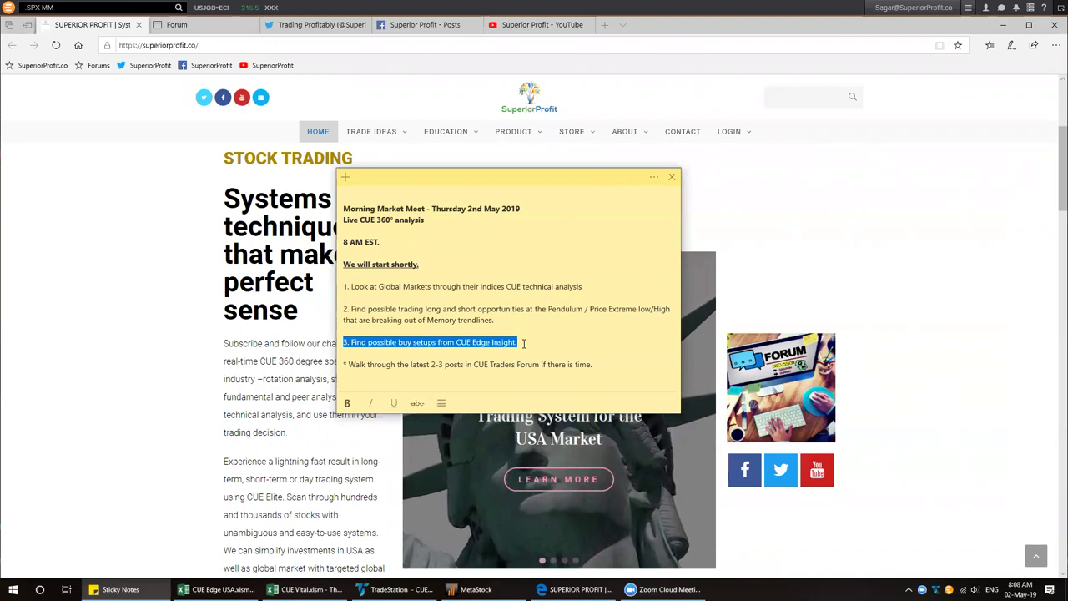
{"action": "key", "text": "Down"}
{"action": "key", "text": "Down"}
{"action": "key", "text": "shift+End"}
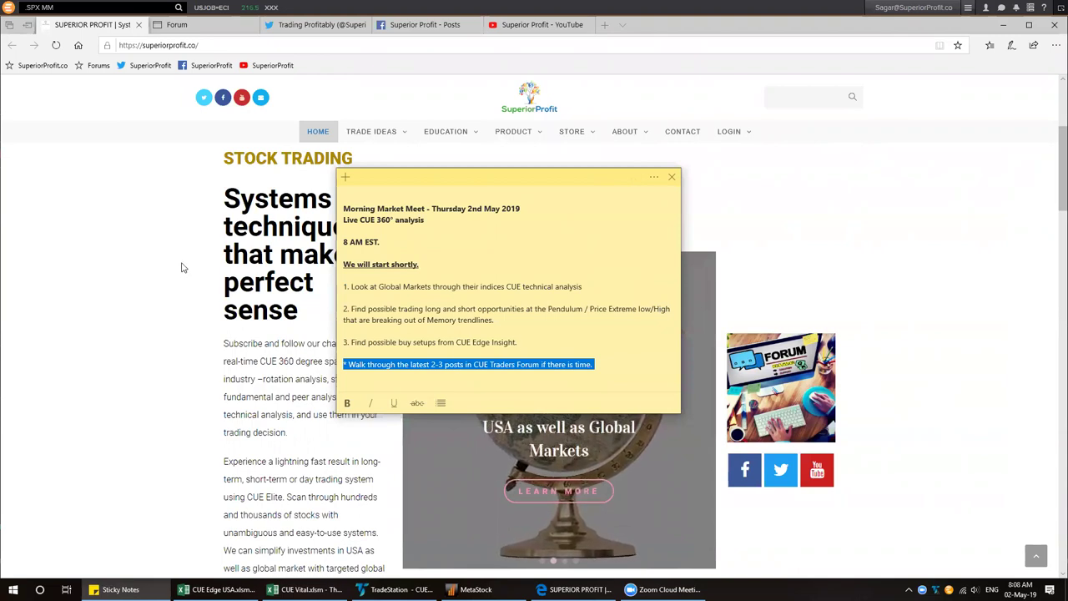
{"action": "left_click", "coordinate": [126, 186]}
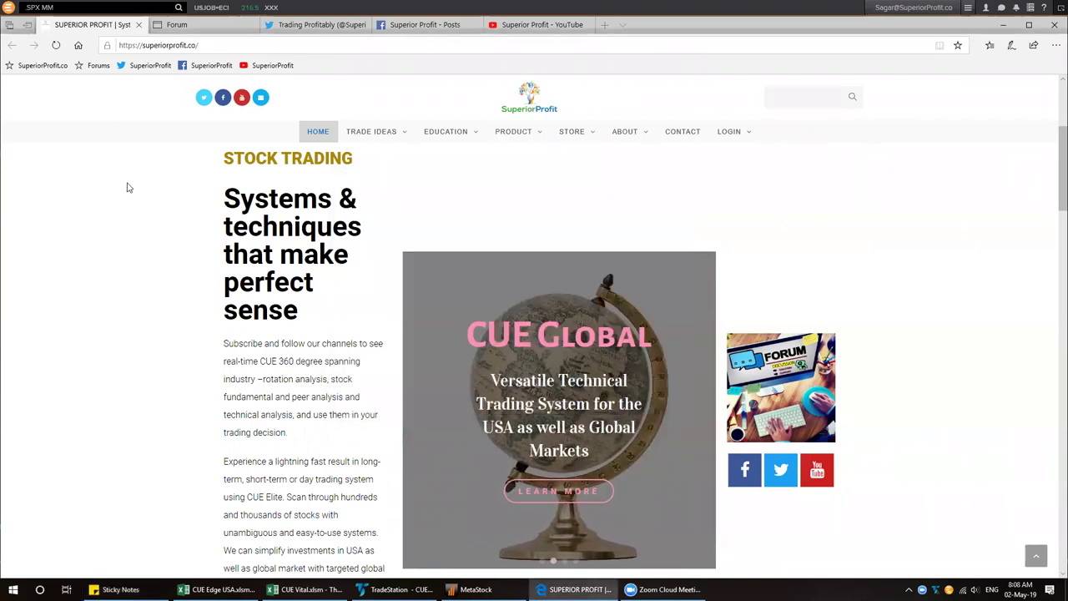
- Move between the Forum and homepage tabs, ending on the forum's Latest topics list
{"action": "left_click", "coordinate": [176, 24]}
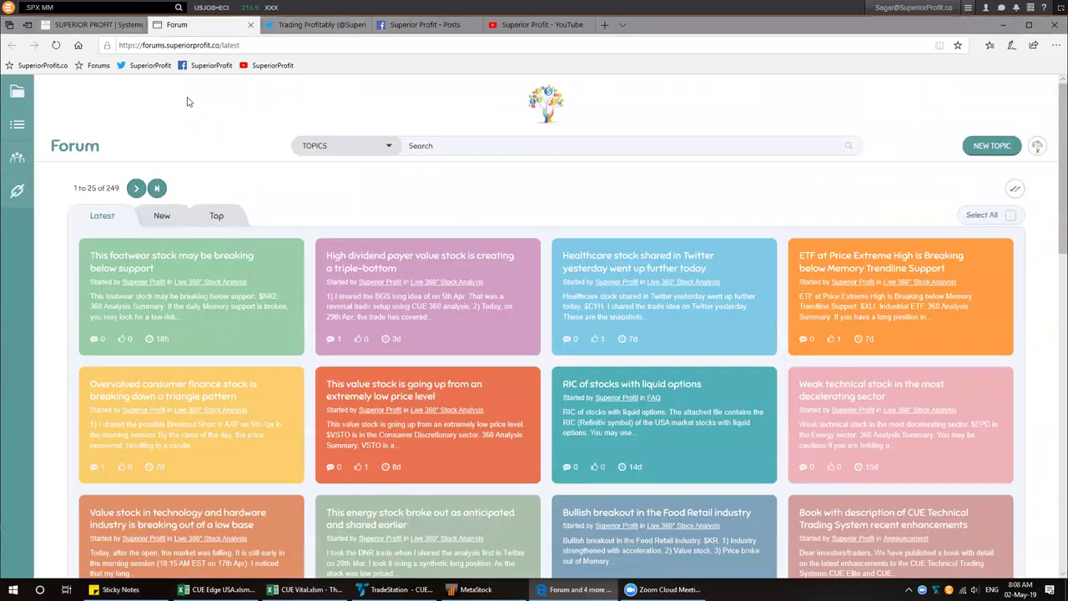
{"action": "left_click", "coordinate": [92, 24]}
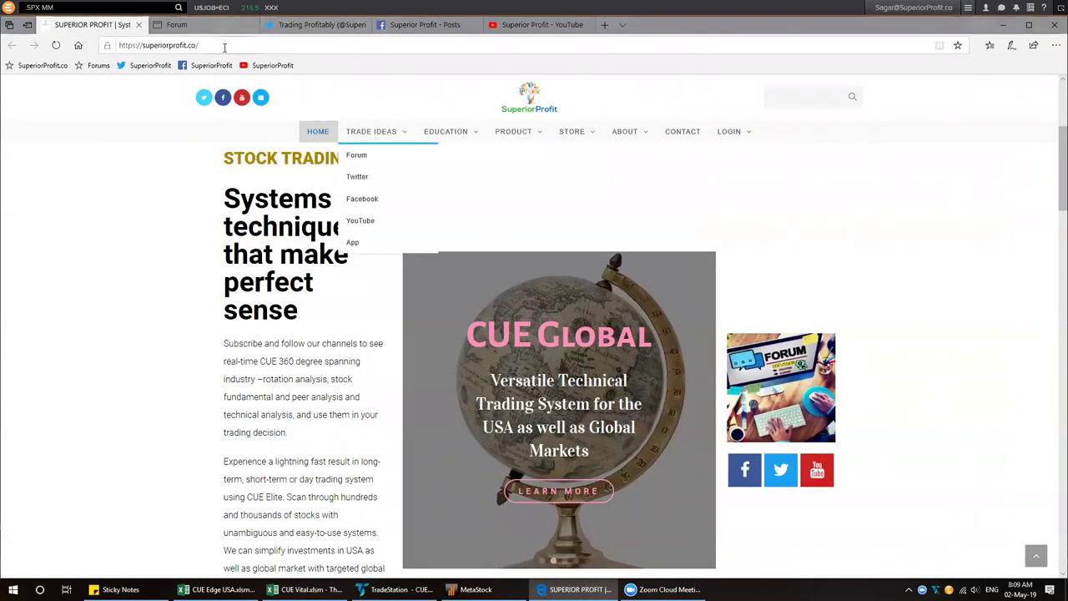
{"action": "left_click", "coordinate": [205, 26]}
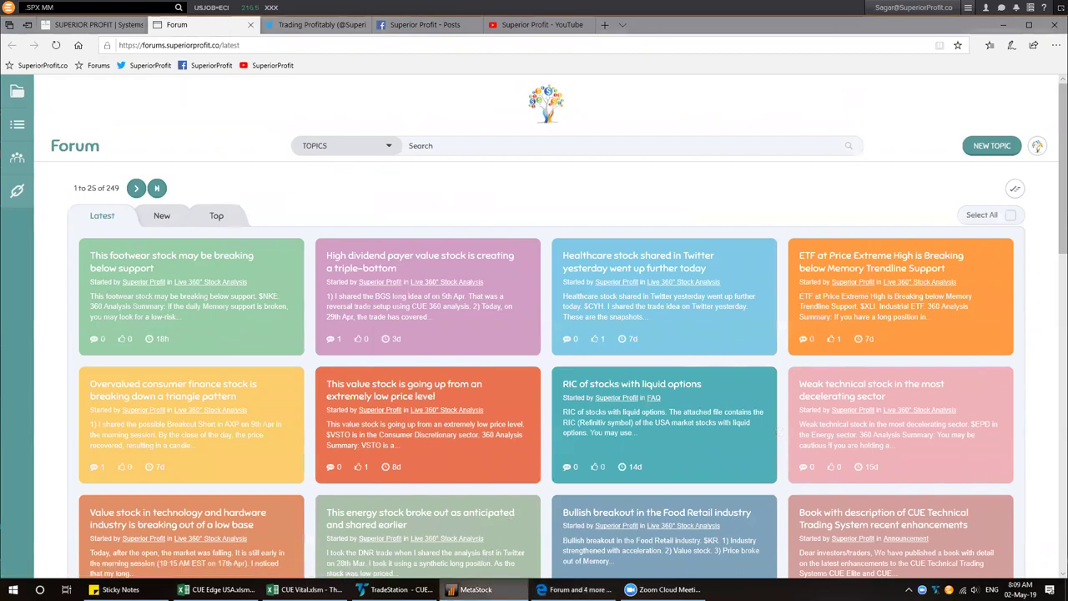
{"action": "left_click", "coordinate": [472, 589]}
- Request a chart for the .axjo index from MetaStock's Power Console
{"action": "left_click", "coordinate": [11, 49]}
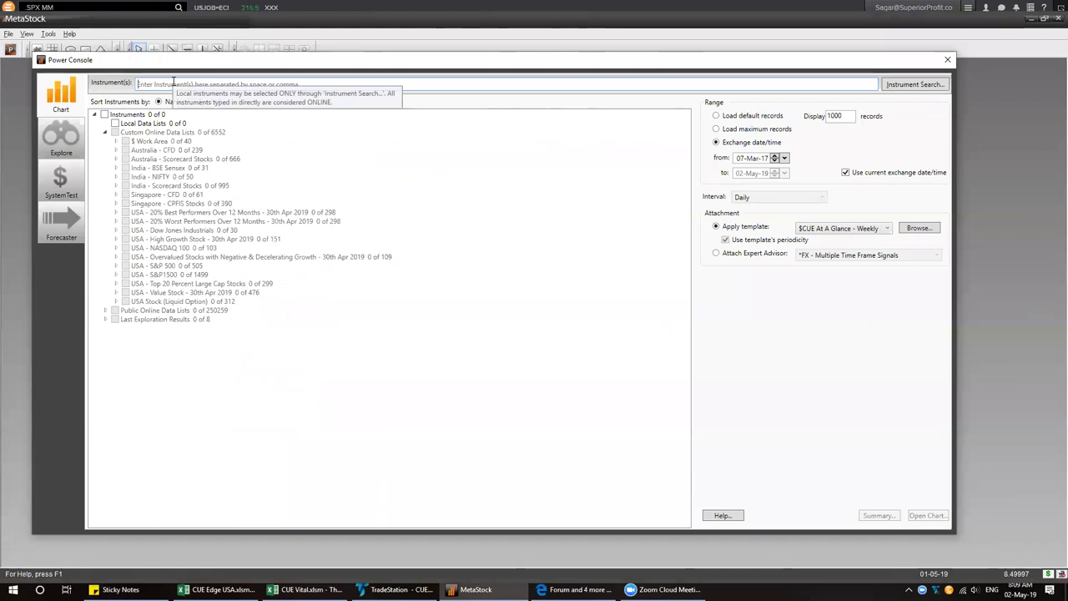
{"action": "type", "text": "axjo"}
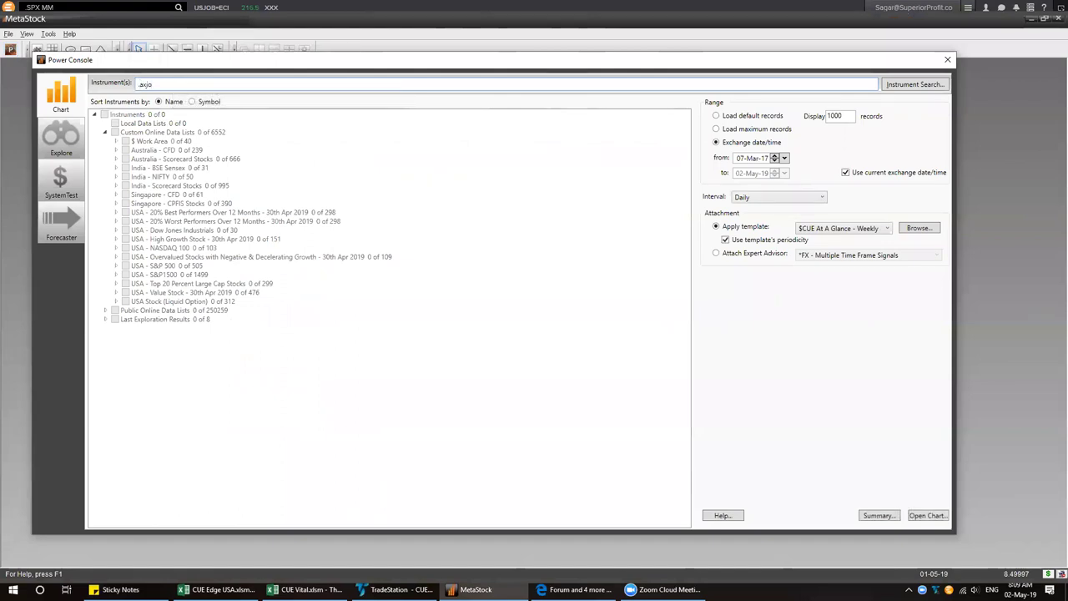
{"action": "left_click", "coordinate": [929, 516]}
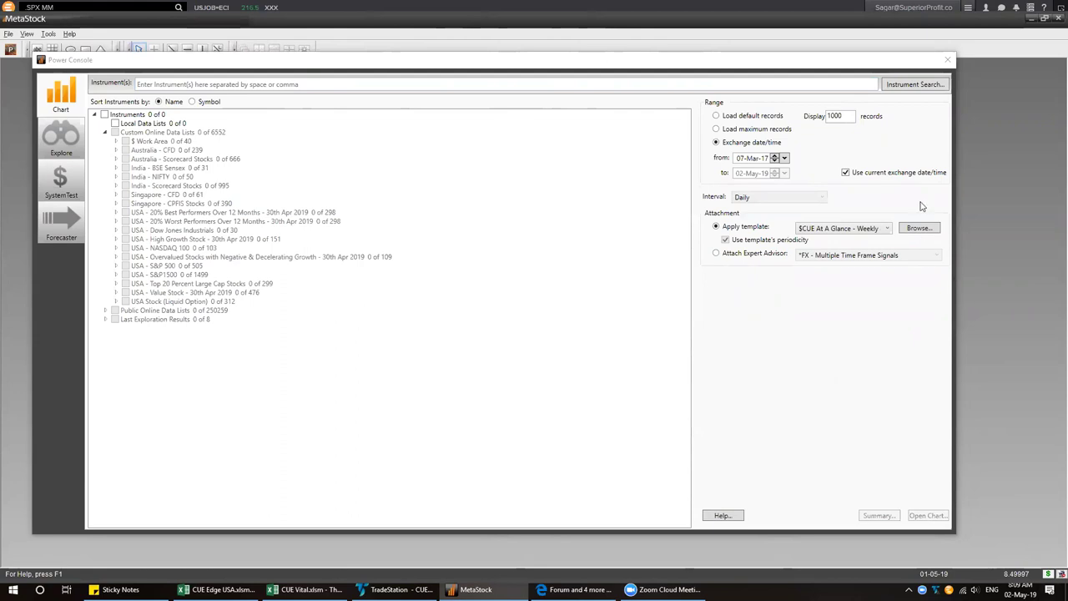
- Close the Power Console and shut down MetaStock
{"action": "left_click", "coordinate": [948, 62]}
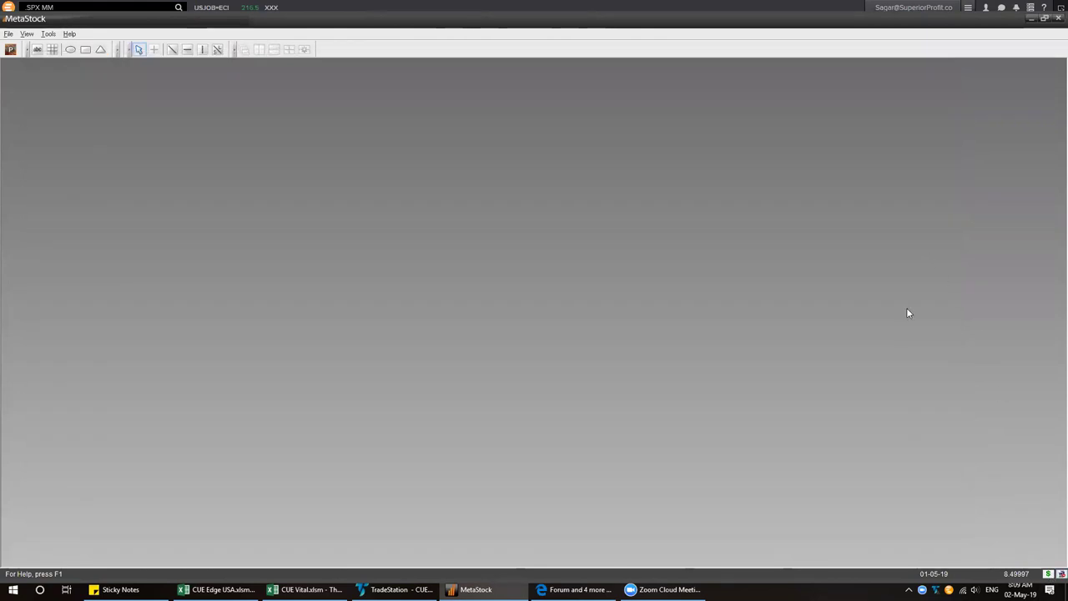
{"action": "left_click", "coordinate": [1052, 23]}
{"action": "key", "text": "super"}
{"action": "key", "text": "super"}
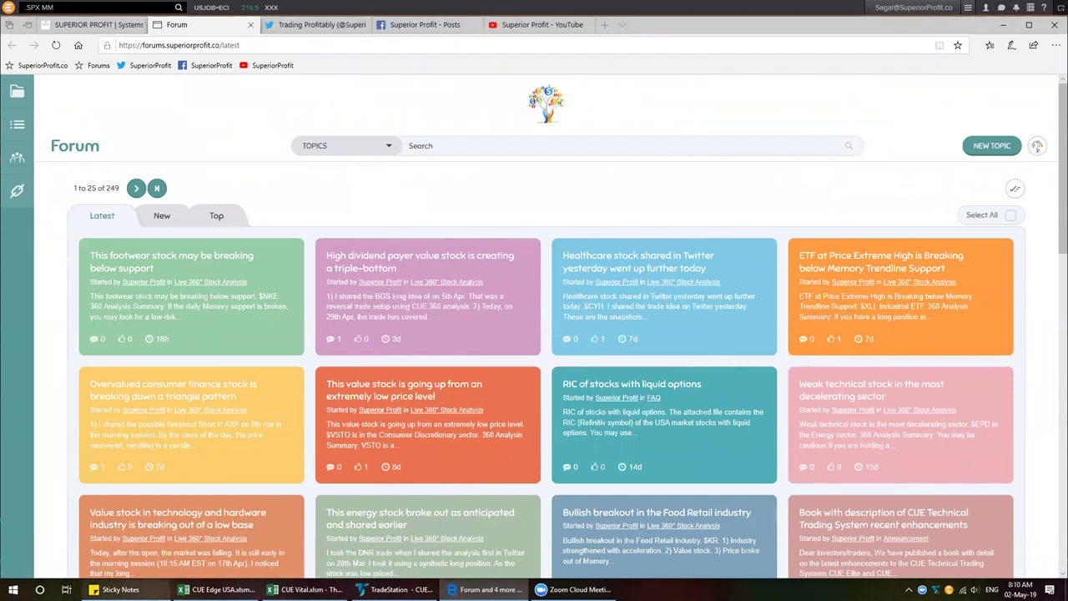
- Alt+Tab from the forum to the Eikon Economic Events Monitor for 2 May 2019
{"action": "mouse_move", "coordinate": [121, 589]}
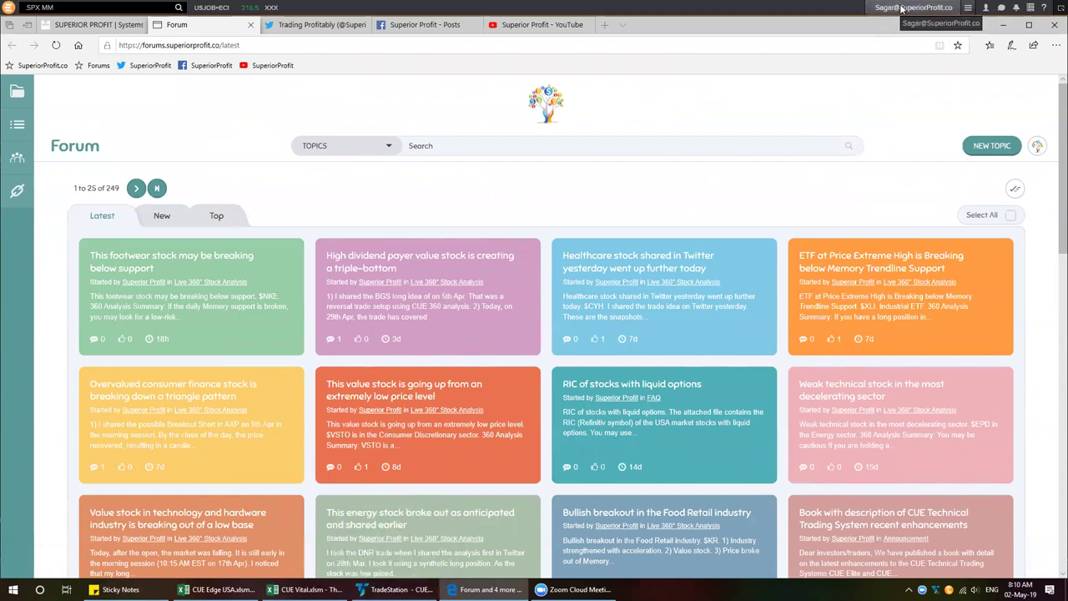
{"action": "key", "text": "alt+Tab"}
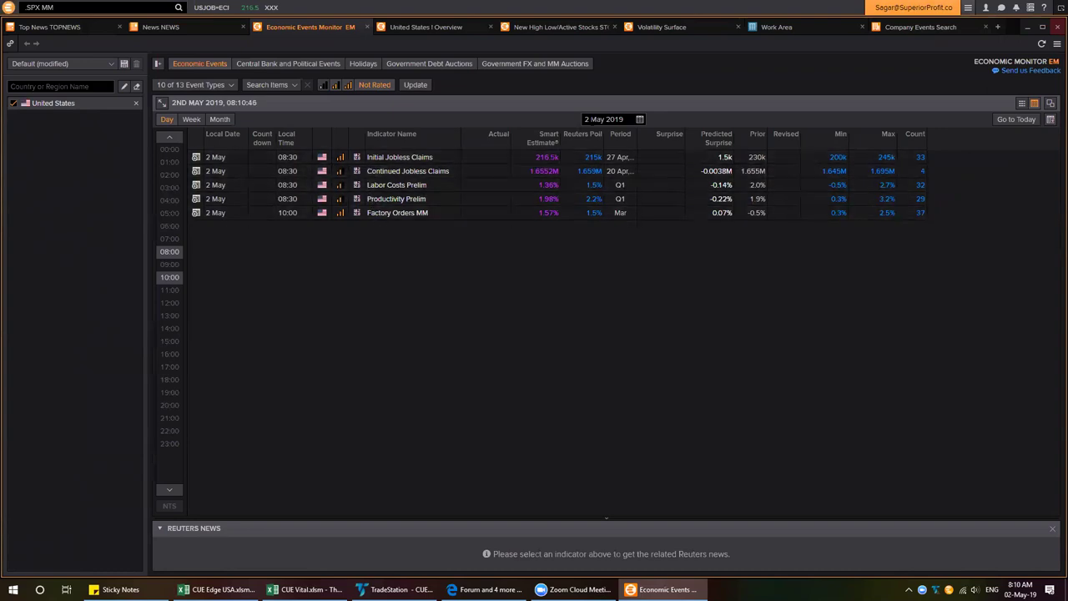
- Check the 2 May releases, including Initial Jobless Claims at 08:30, then bring up TradeStation
{"action": "left_click", "coordinate": [639, 119]}
{"action": "left_click", "coordinate": [528, 269]}
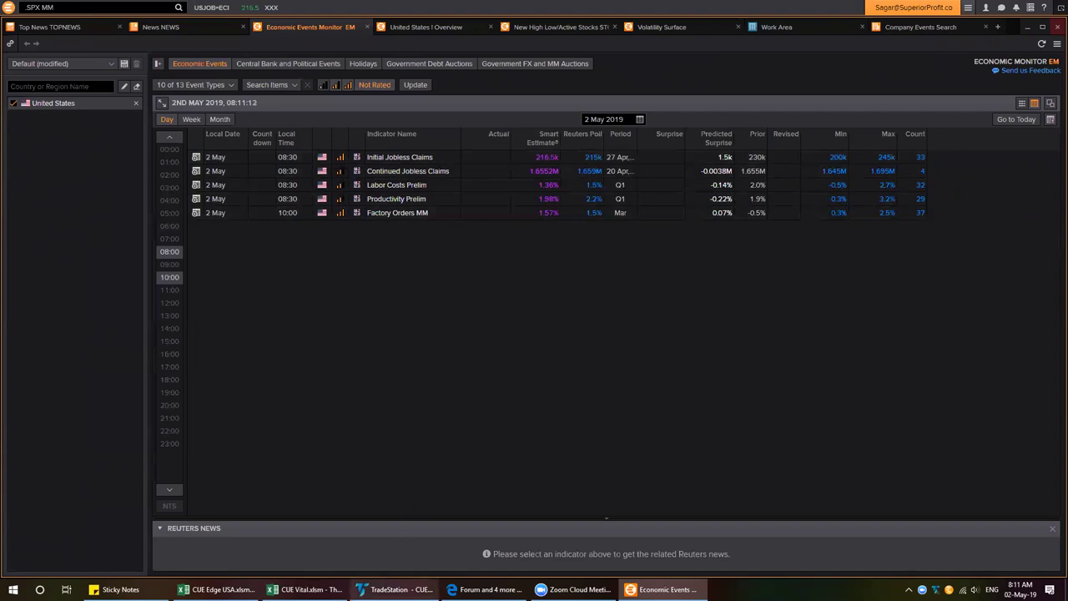
{"action": "mouse_move", "coordinate": [394, 589]}
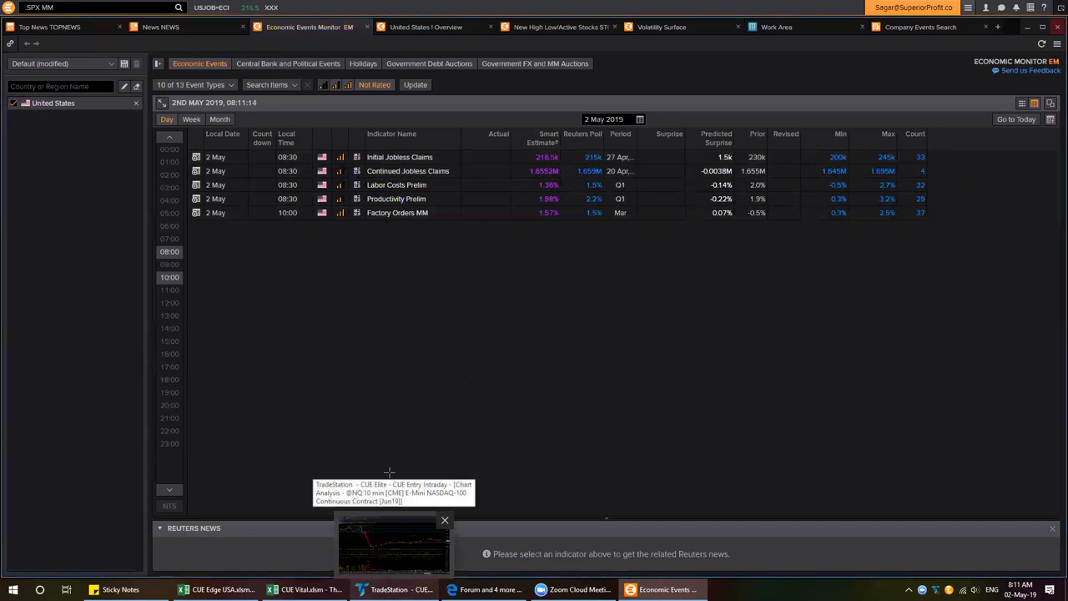
{"action": "left_click", "coordinate": [384, 571]}
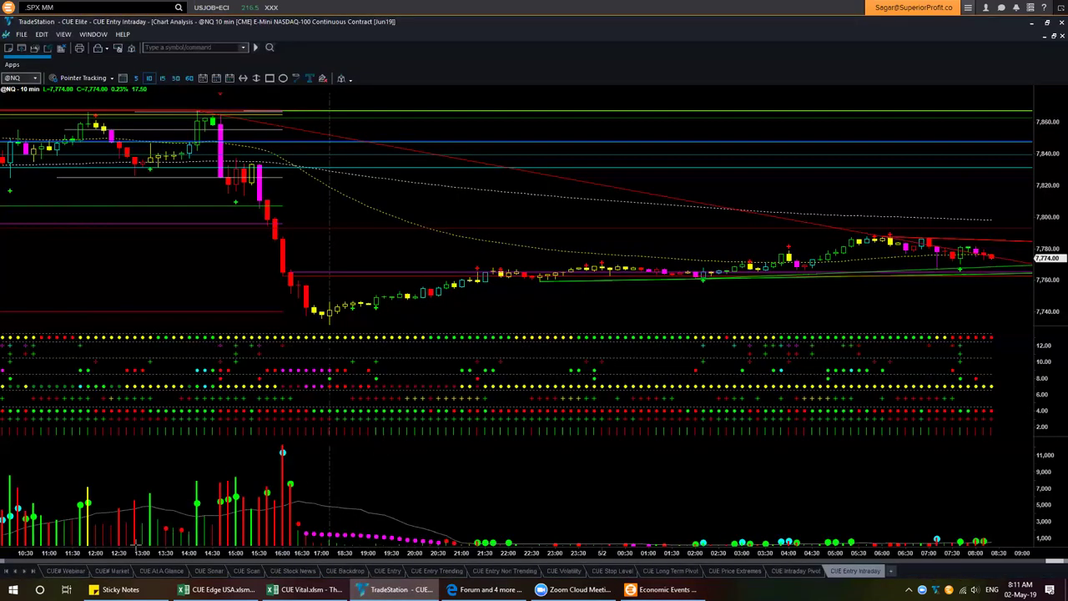
{"action": "left_click", "coordinate": [66, 571]}
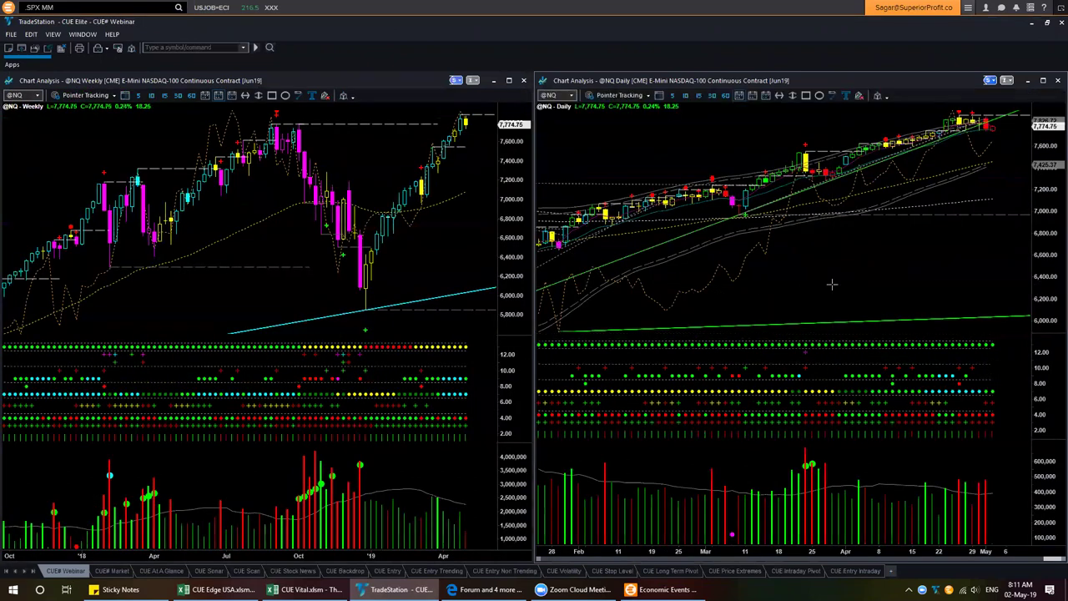
{"action": "type", "text": "sp"}
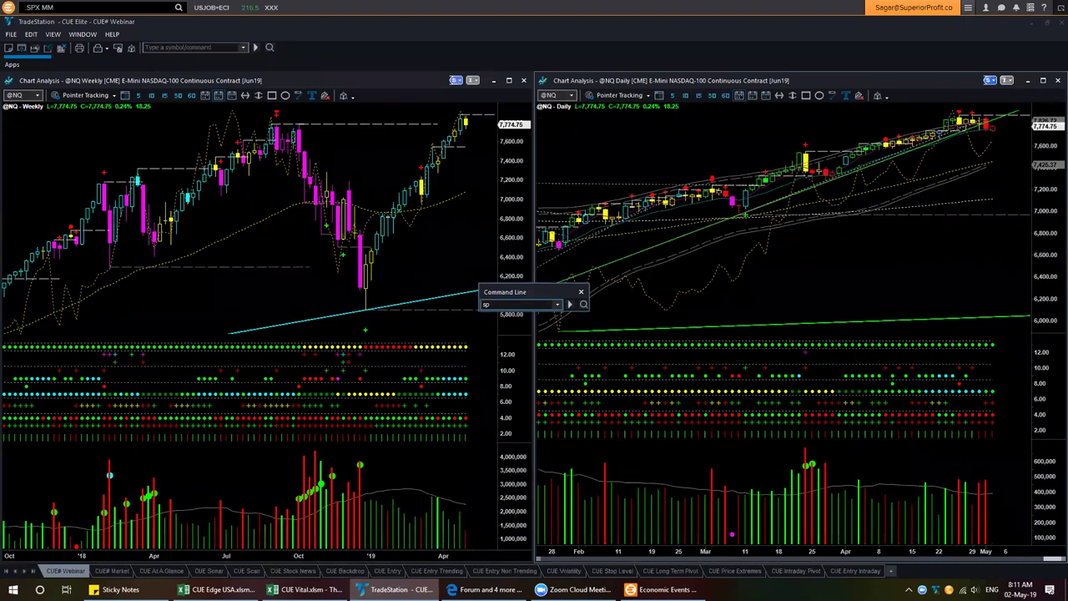
{"action": "type", "text": "y"}
{"action": "key", "text": "Return"}
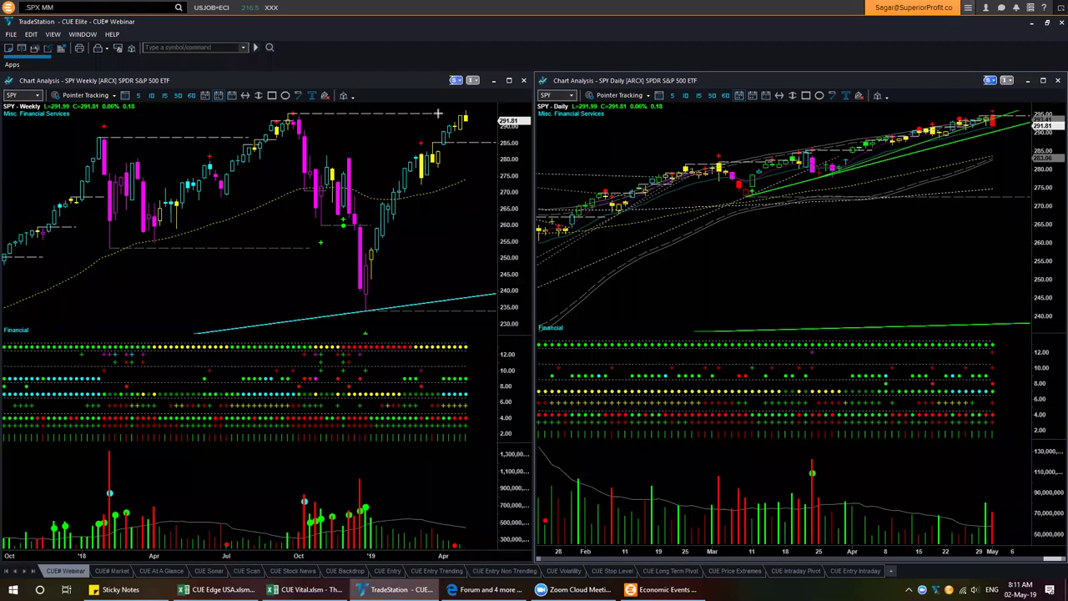
- Mark SPY's weekly recent high with two horizontal lines and up and down arrows
{"action": "left_click_drag", "start_coordinate": [437, 113], "coordinate": [487, 113]}
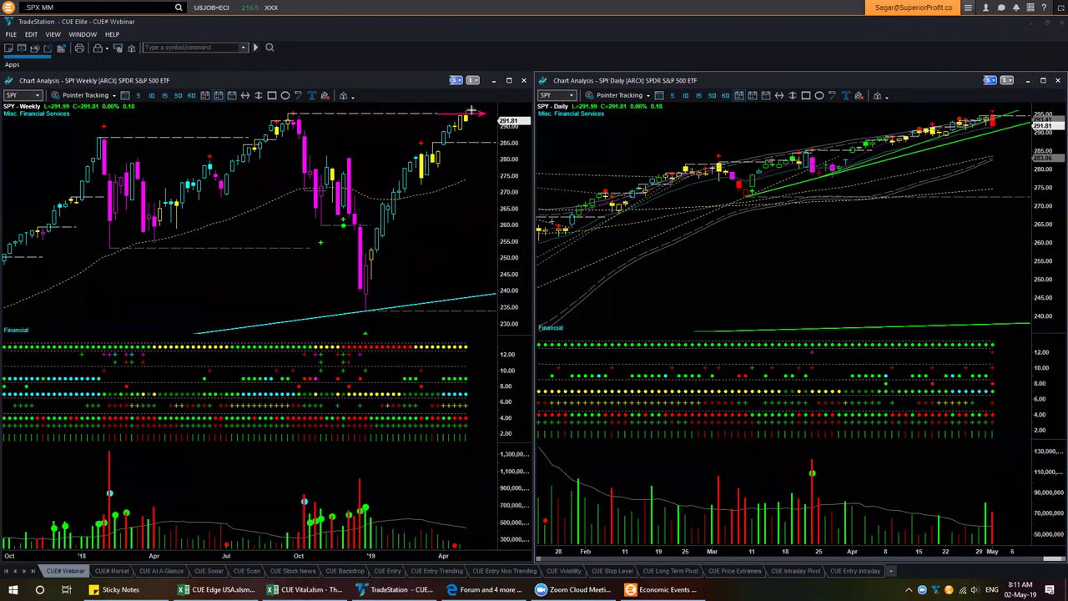
{"action": "left_click_drag", "start_coordinate": [405, 114], "coordinate": [443, 112]}
{"action": "left_click_drag", "start_coordinate": [442, 123], "coordinate": [464, 101]}
{"action": "left_click_drag", "start_coordinate": [483, 99], "coordinate": [495, 117]}
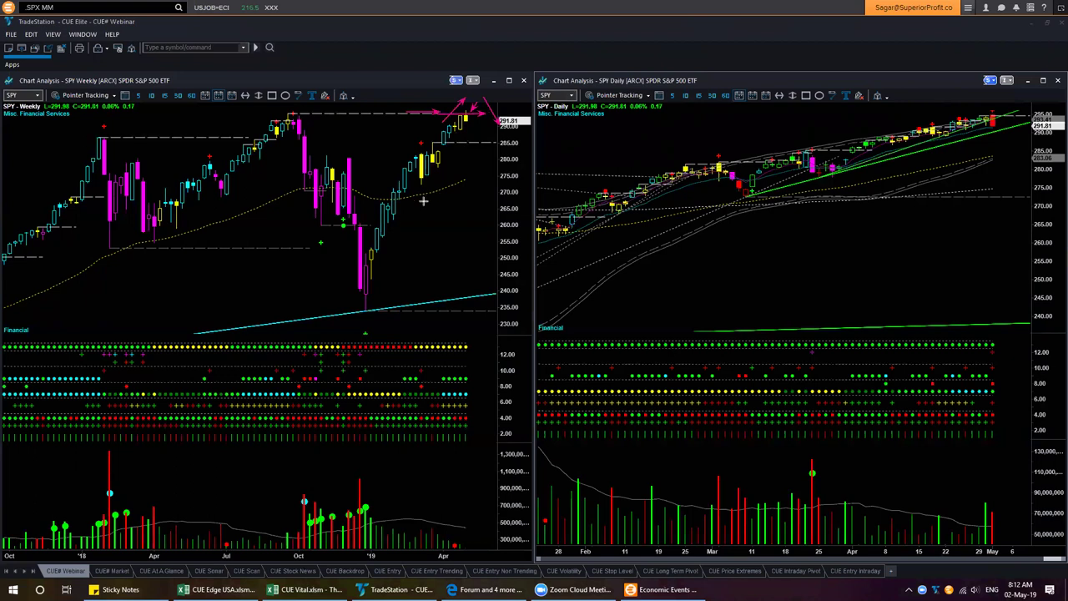
- Draw a rising trendline on the daily SPY chart, then delete all drawings from both charts
{"action": "left_click_drag", "start_coordinate": [855, 173], "coordinate": [1026, 126]}
{"action": "key", "text": "Escape"}
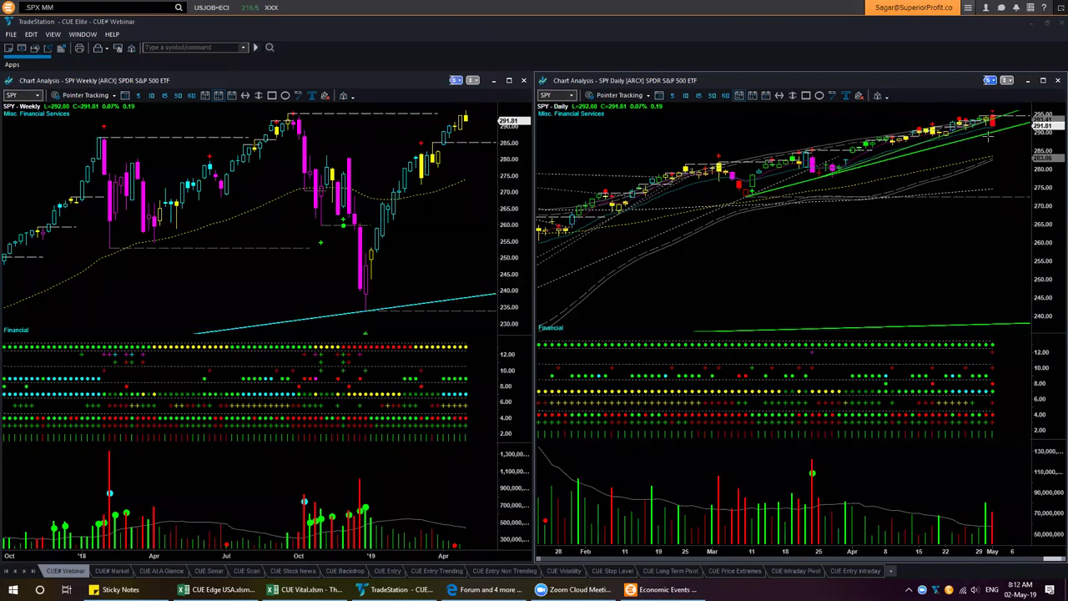
{"action": "left_click", "coordinate": [950, 237]}
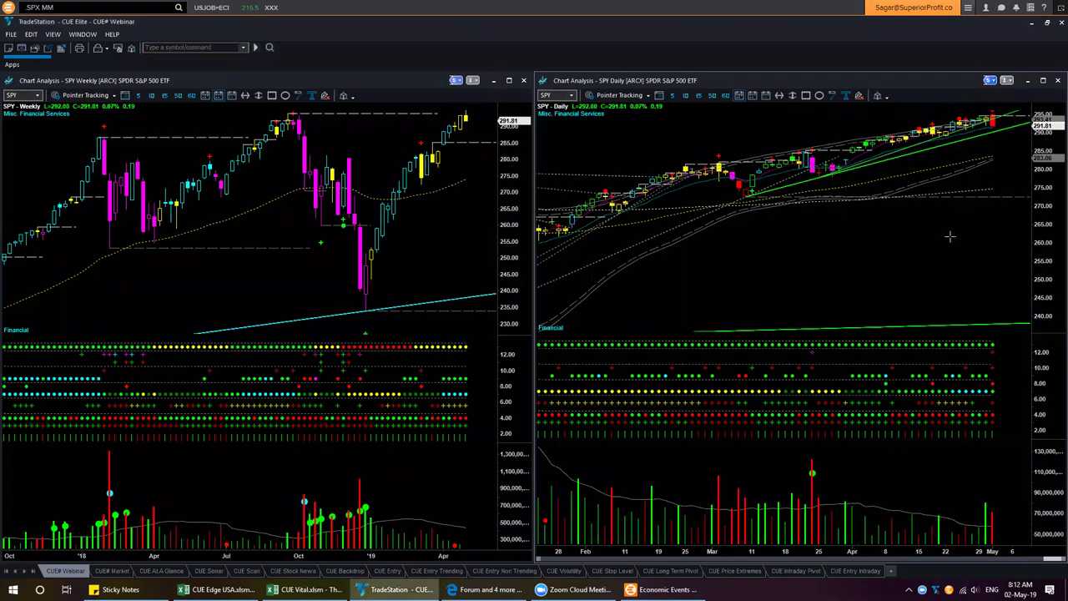
- Load QQQ into both charts, then replace it with DIA
{"action": "type", "text": "qqq"}
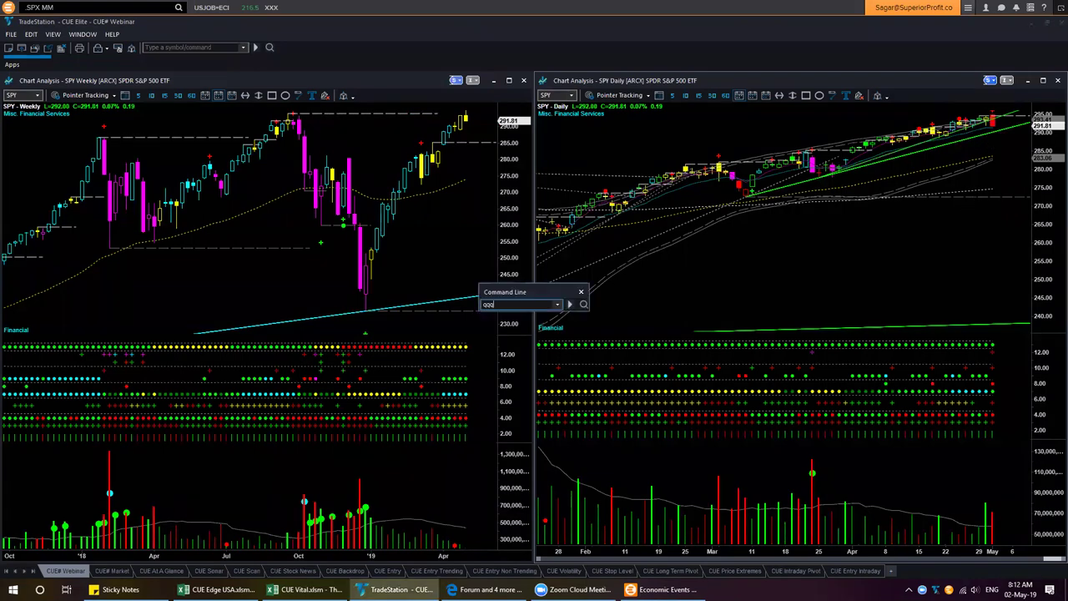
{"action": "key", "text": "Return"}
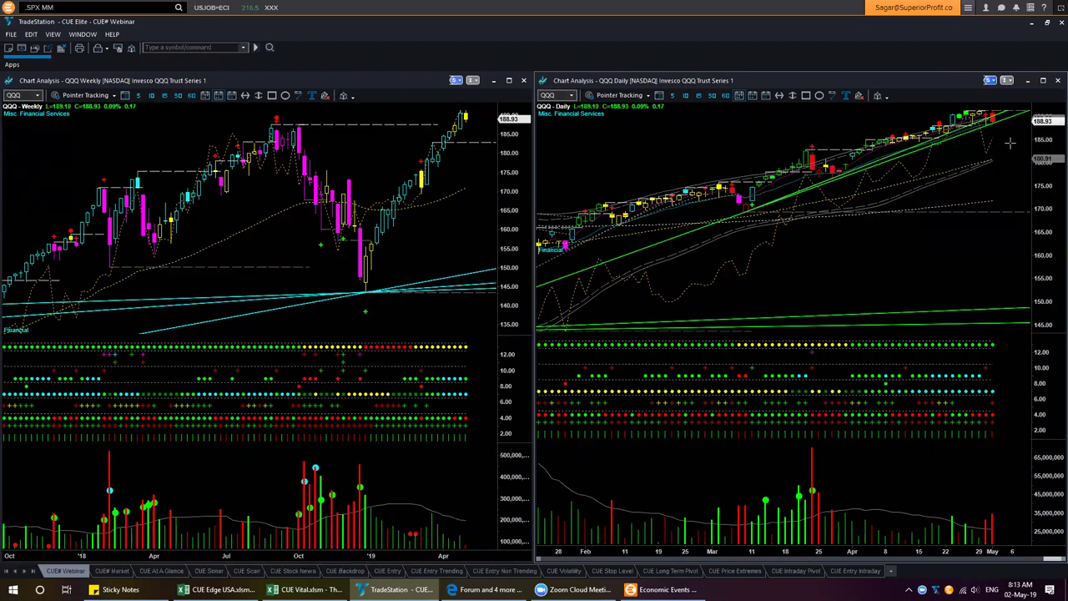
{"action": "type", "text": "DIA"}
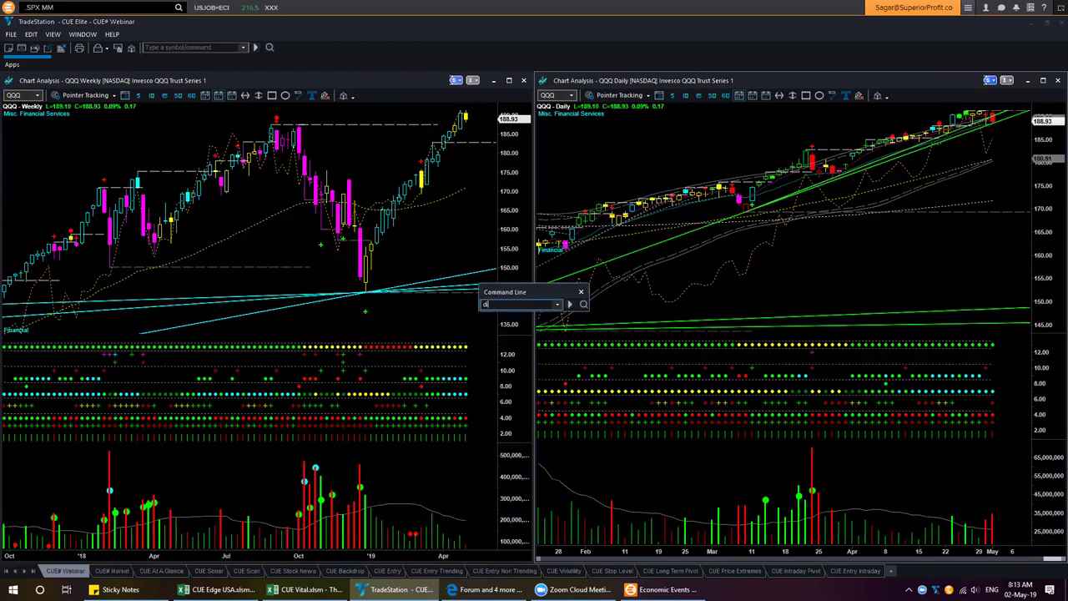
{"action": "key", "text": "Return"}
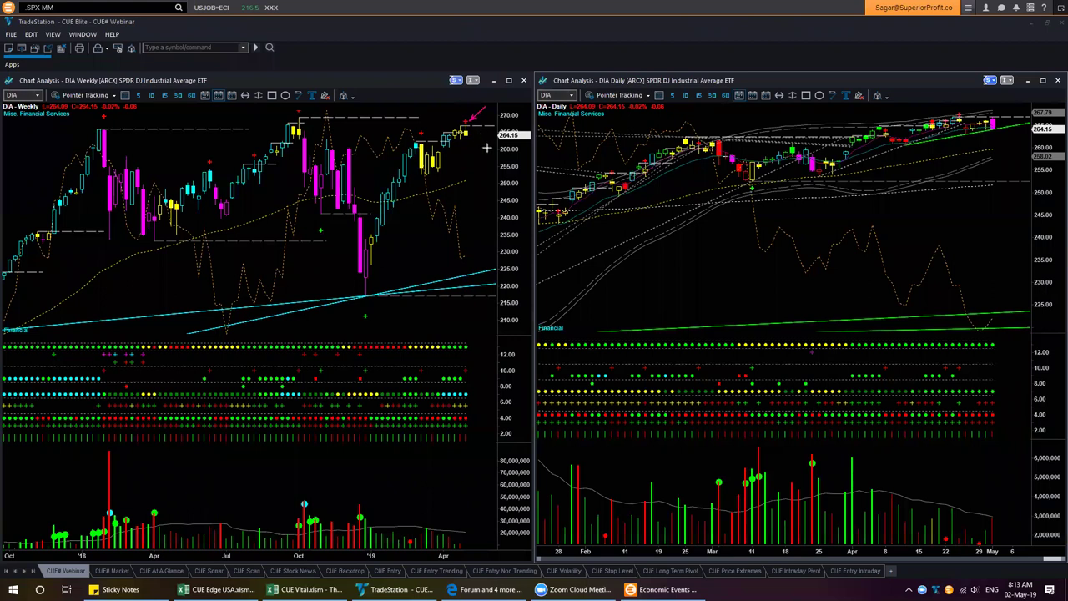
- Draw an arrow right of DIA's latest daily candles, clear it, and load IWM into both charts
{"action": "left_click", "coordinate": [974, 140]}
{"action": "left_click_drag", "start_coordinate": [993, 140], "coordinate": [1017, 130]}
{"action": "key", "text": "Escape"}
{"action": "type", "text": "IWM"}
{"action": "key", "text": "Return"}
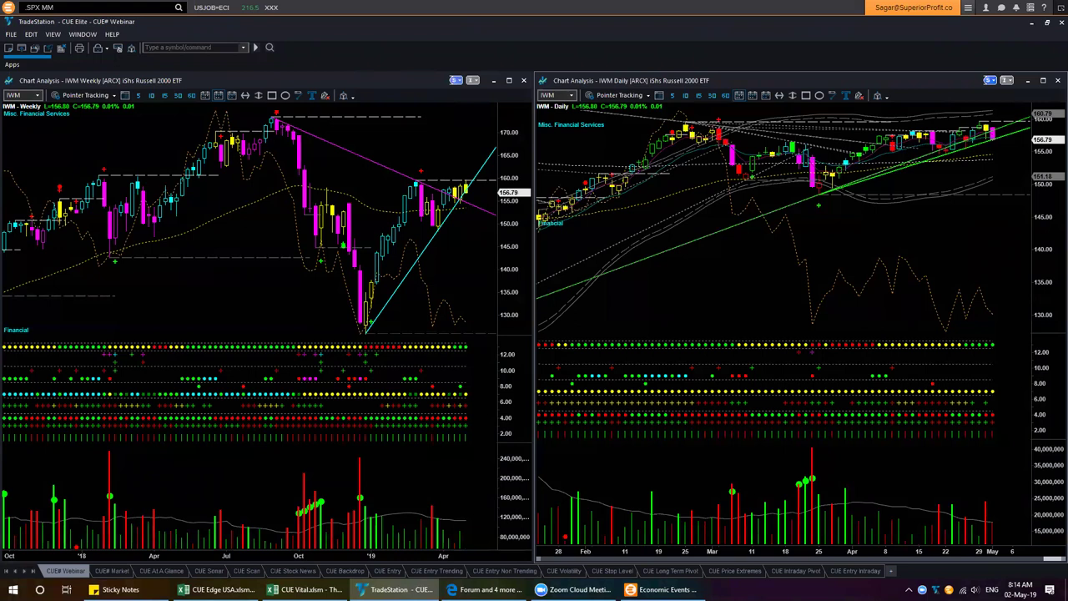
- Draw a falling weekly IWM trendline and arrows at the latest weekly and daily bars, then erase the arrows
{"action": "left_click_drag", "start_coordinate": [368, 123], "coordinate": [461, 178]}
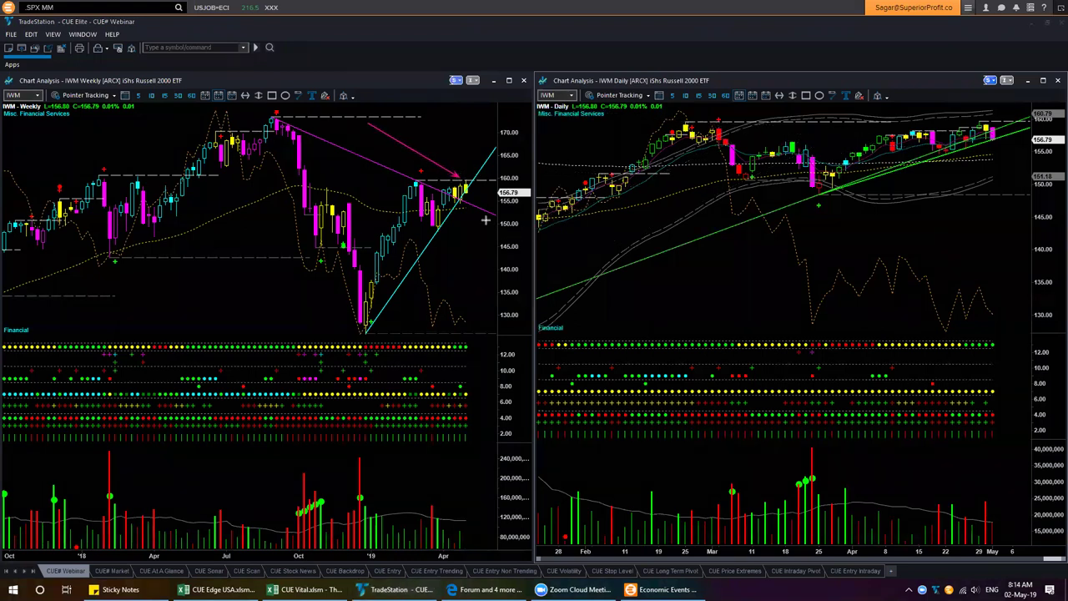
{"action": "left_click_drag", "start_coordinate": [461, 206], "coordinate": [479, 182]}
{"action": "left_click_drag", "start_coordinate": [974, 153], "coordinate": [1005, 144]}
{"action": "key", "text": "e"}
{"action": "left_click", "coordinate": [897, 220]}
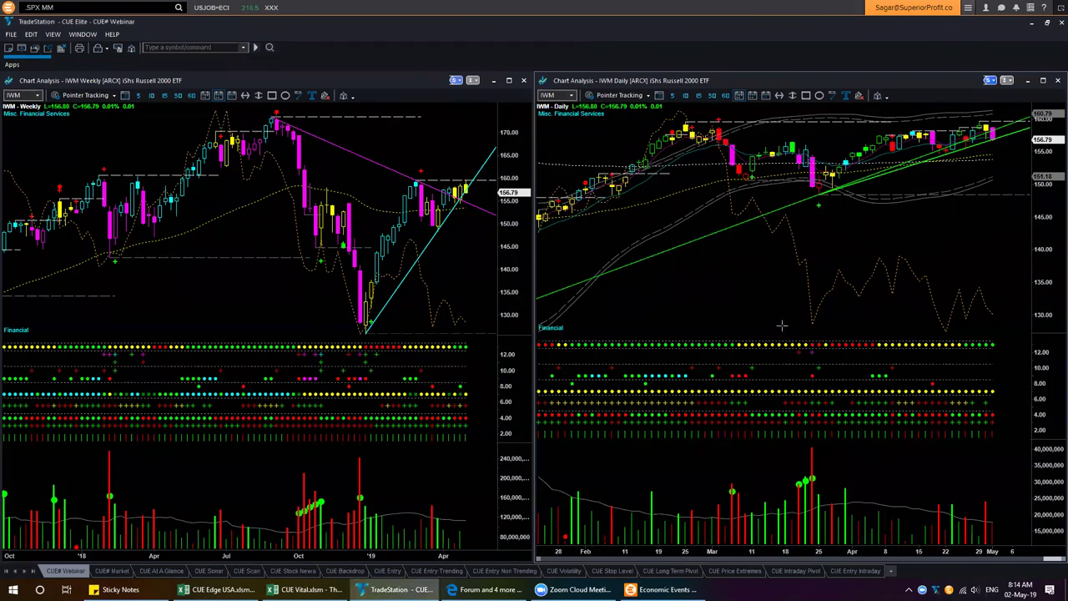
- Review the morning agenda in Sticky Notes and check running programs in Task Manager
{"action": "left_click", "coordinate": [117, 589]}
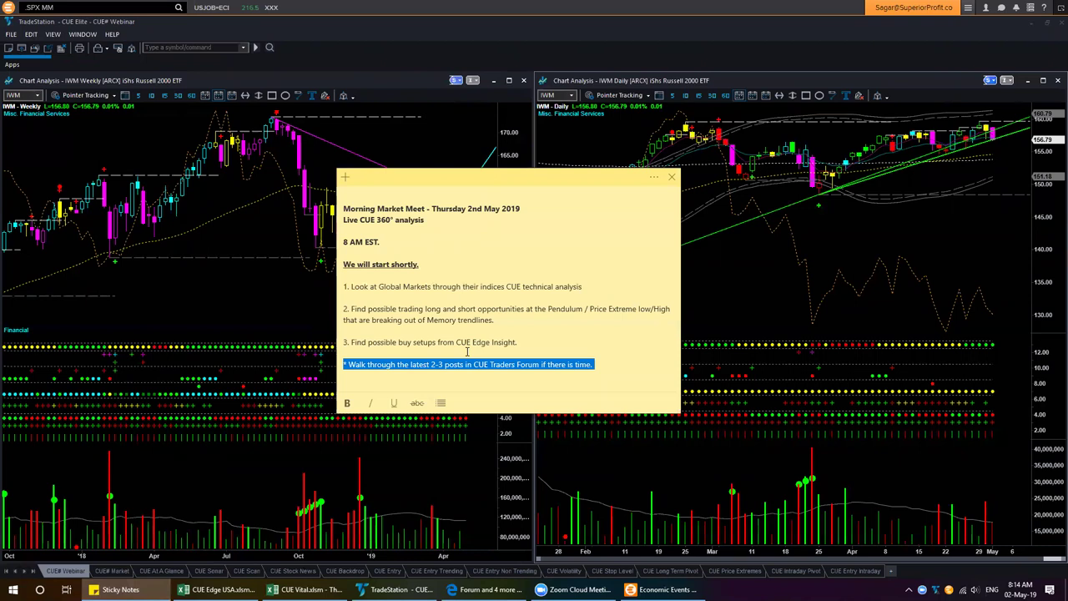
{"action": "left_click", "coordinate": [509, 319]}
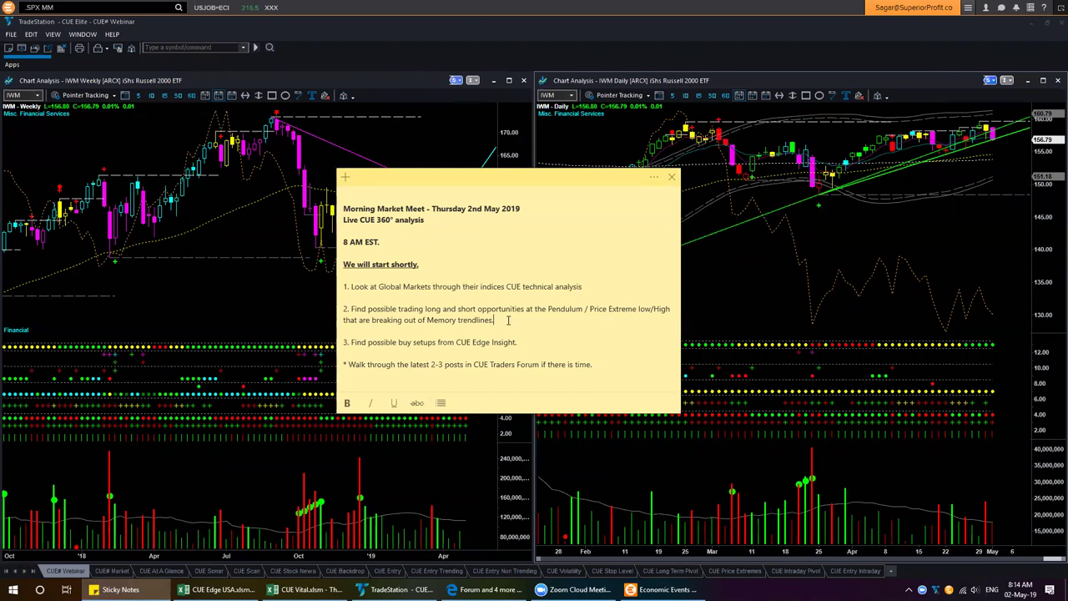
{"action": "left_click", "coordinate": [329, 499]}
{"action": "key", "text": "ctrl+shift+Escape"}
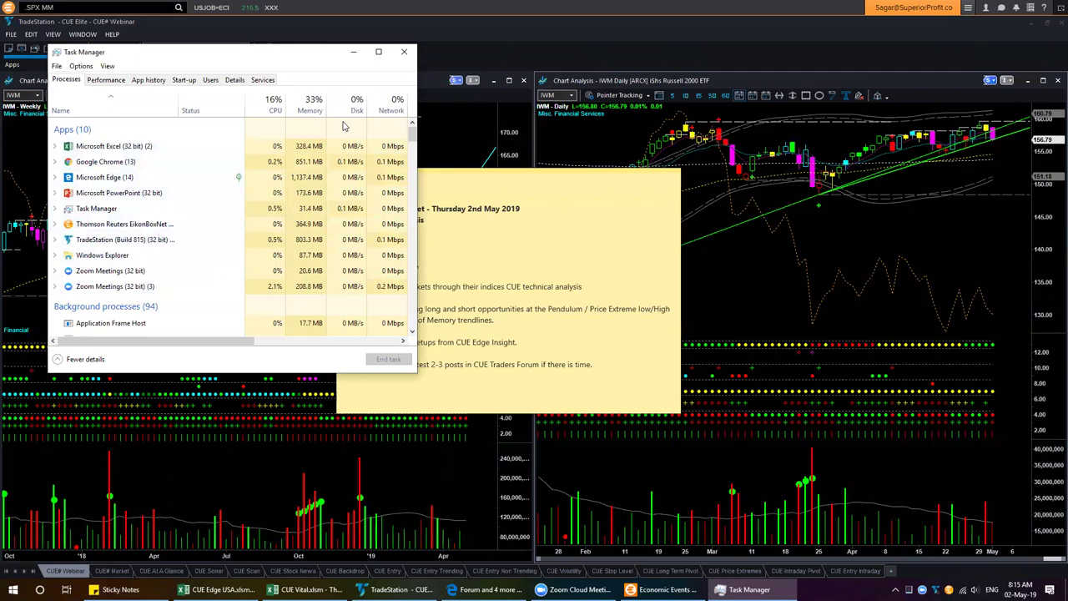
{"action": "left_click", "coordinate": [406, 52]}
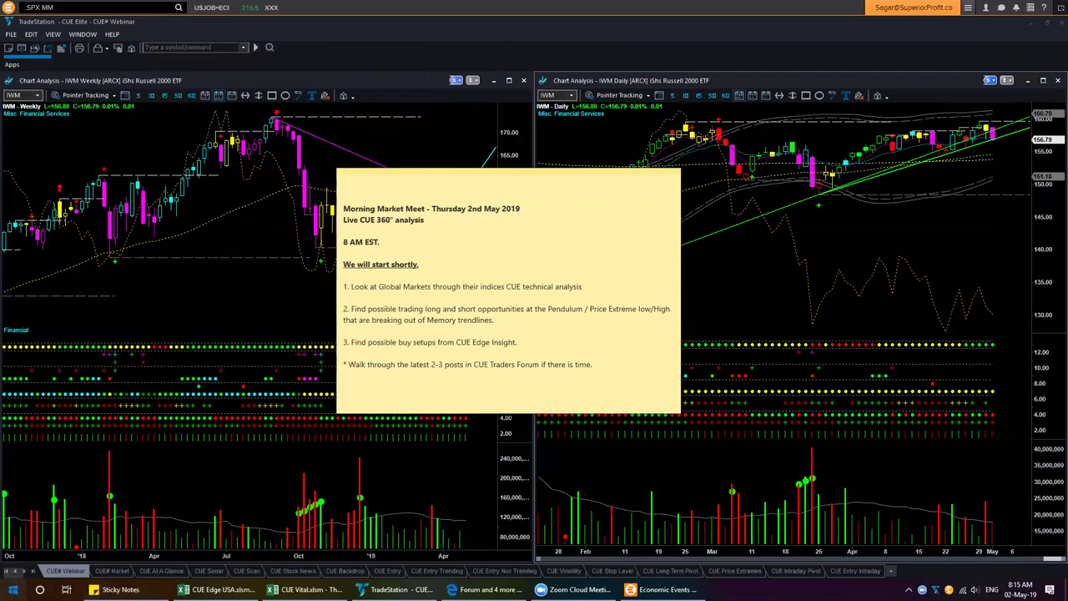
- Switch to the CUE Edge USA.xlsm sector performance dashboard
{"action": "key", "text": "super"}
{"action": "key", "text": "Escape"}
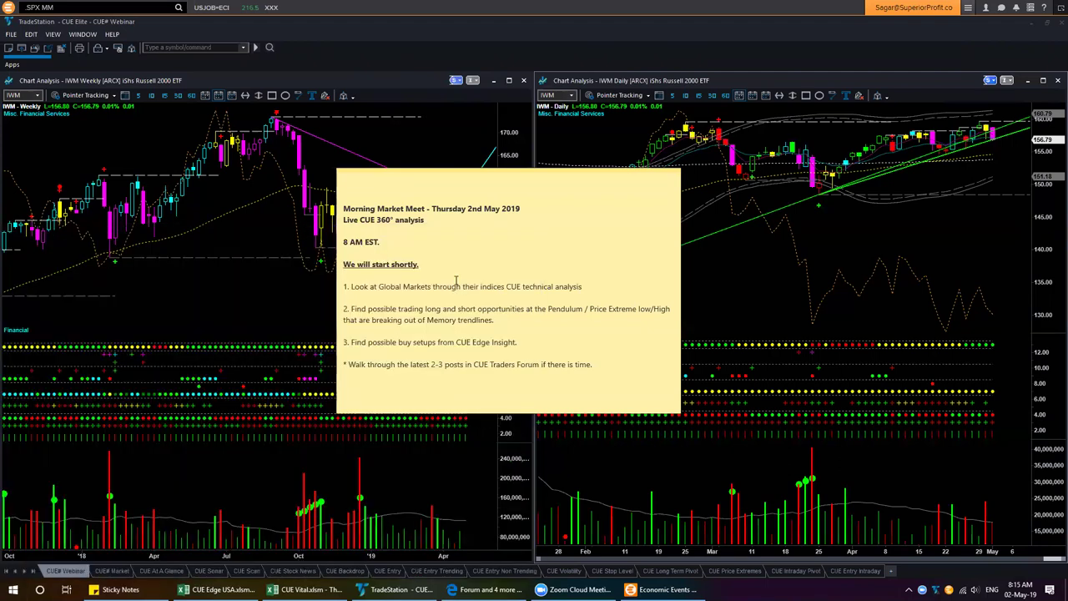
{"action": "left_click", "coordinate": [837, 228]}
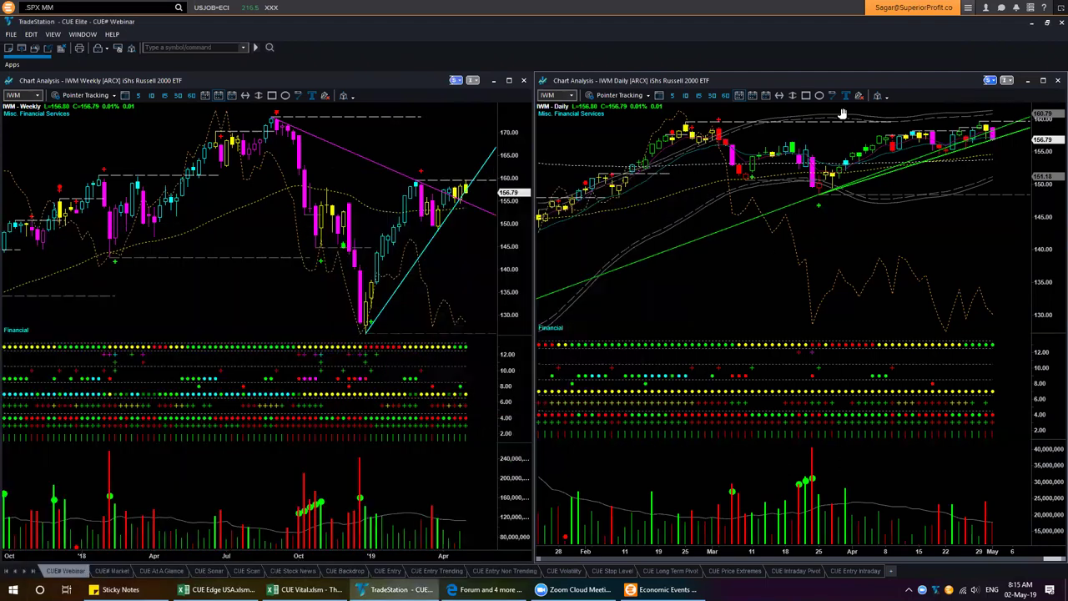
{"action": "left_click", "coordinate": [901, 8]}
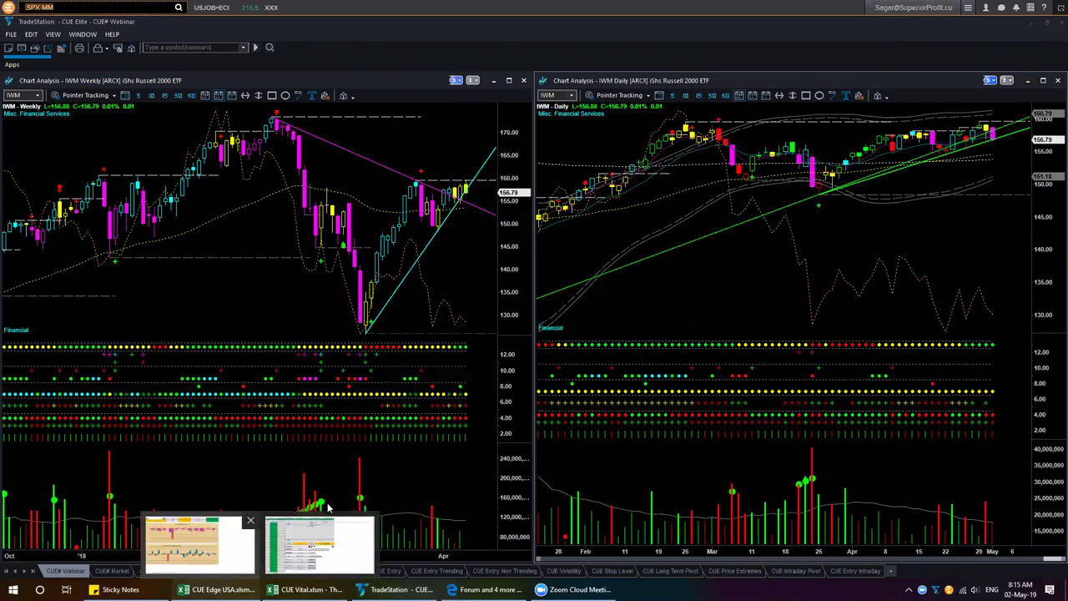
{"action": "left_click", "coordinate": [218, 590]}
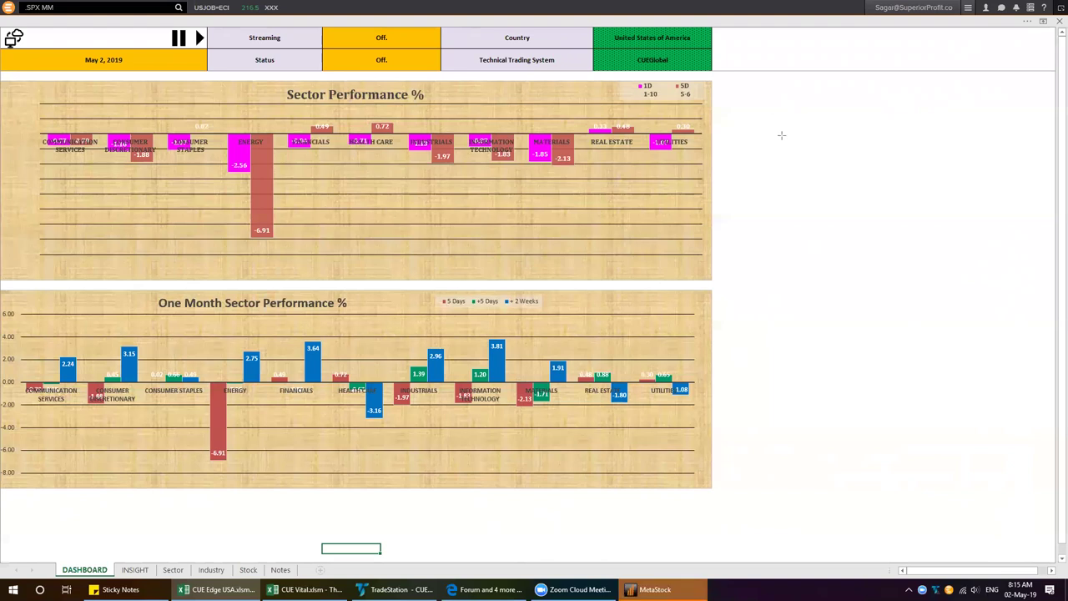
- Draw arrows at the 5D legend and the Energy bars (-6.91, -2.56, 2.75)
{"action": "left_click_drag", "start_coordinate": [771, 70], "coordinate": [697, 93]}
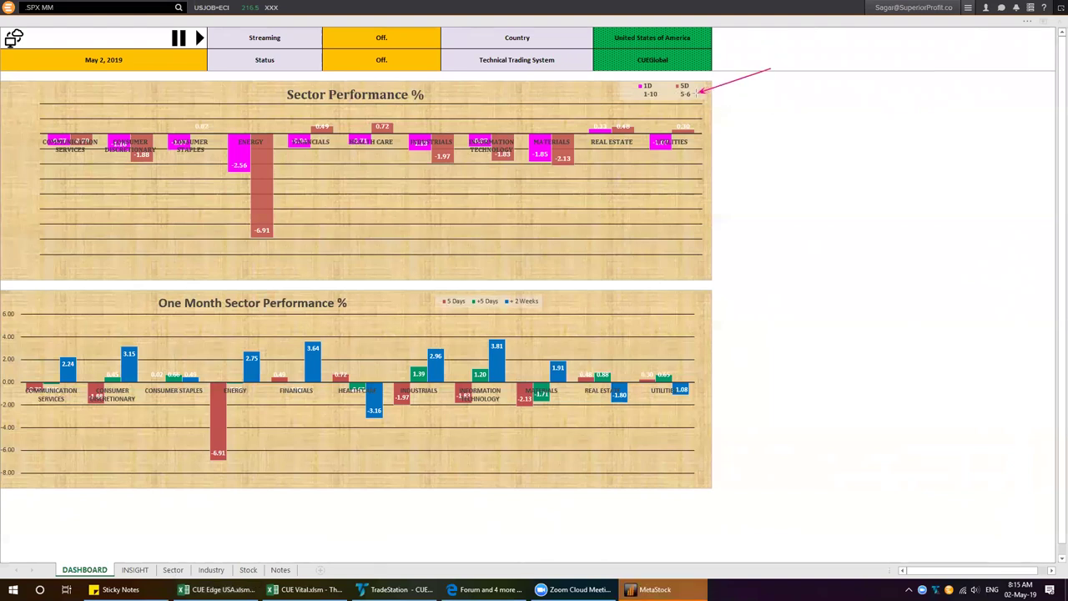
{"action": "left_click_drag", "start_coordinate": [696, 94], "coordinate": [696, 84]}
{"action": "left_click_drag", "start_coordinate": [217, 244], "coordinate": [248, 225]}
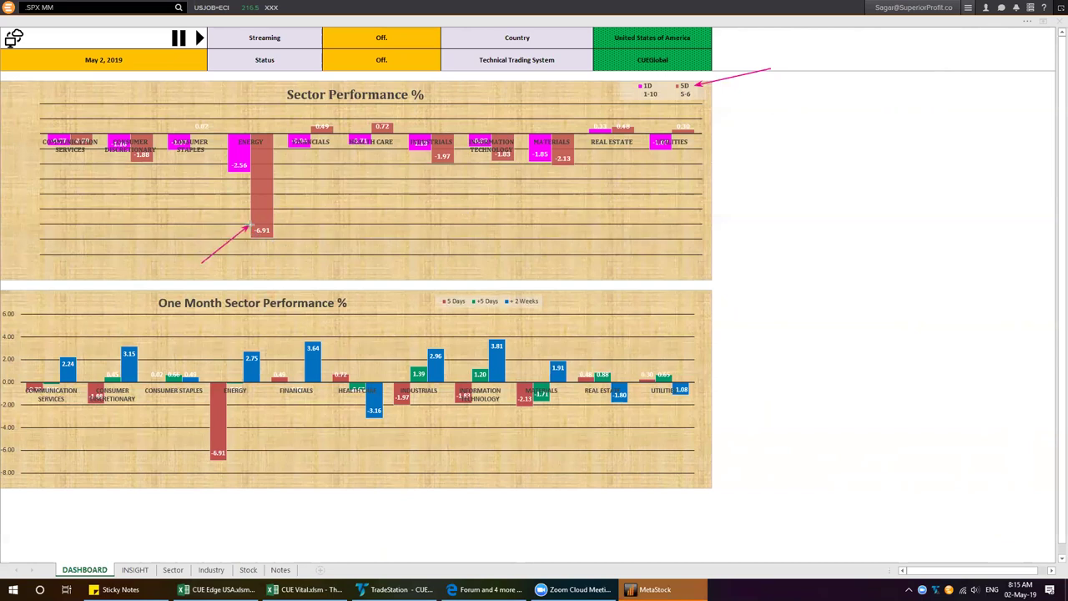
{"action": "left_click_drag", "start_coordinate": [222, 203], "coordinate": [248, 170]}
{"action": "left_click_drag", "start_coordinate": [263, 452], "coordinate": [235, 397]}
{"action": "left_click_drag", "start_coordinate": [262, 336], "coordinate": [252, 352]}
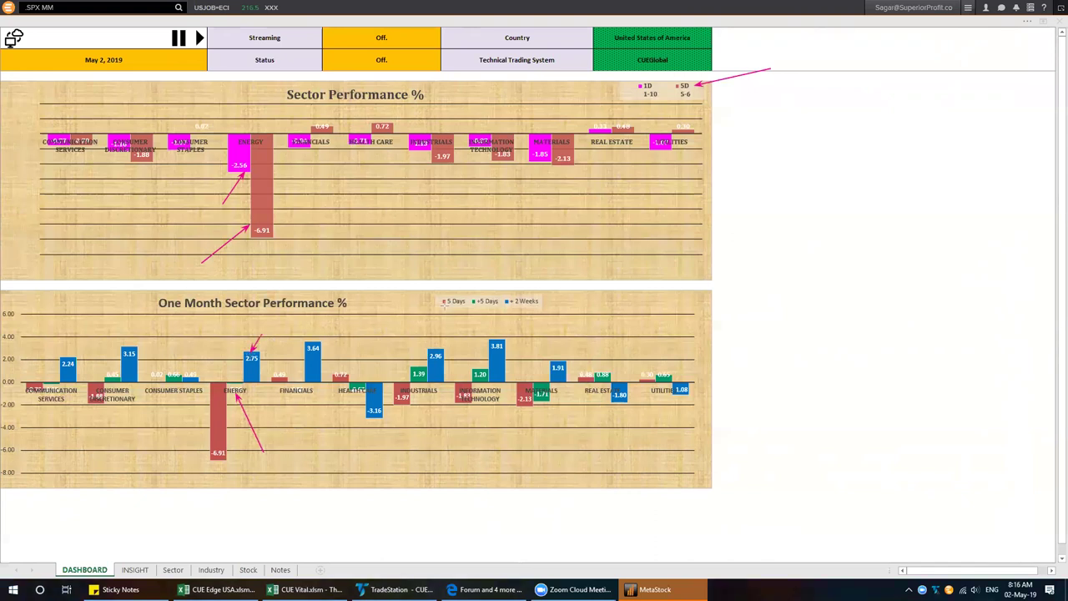
- Underline the One Month Sector Performance % title, mark the 5 Days legend, then clear all marks
{"action": "left_click_drag", "start_coordinate": [184, 310], "coordinate": [313, 308]}
{"action": "left_click_drag", "start_coordinate": [414, 295], "coordinate": [534, 296]}
{"action": "key", "text": "Escape"}
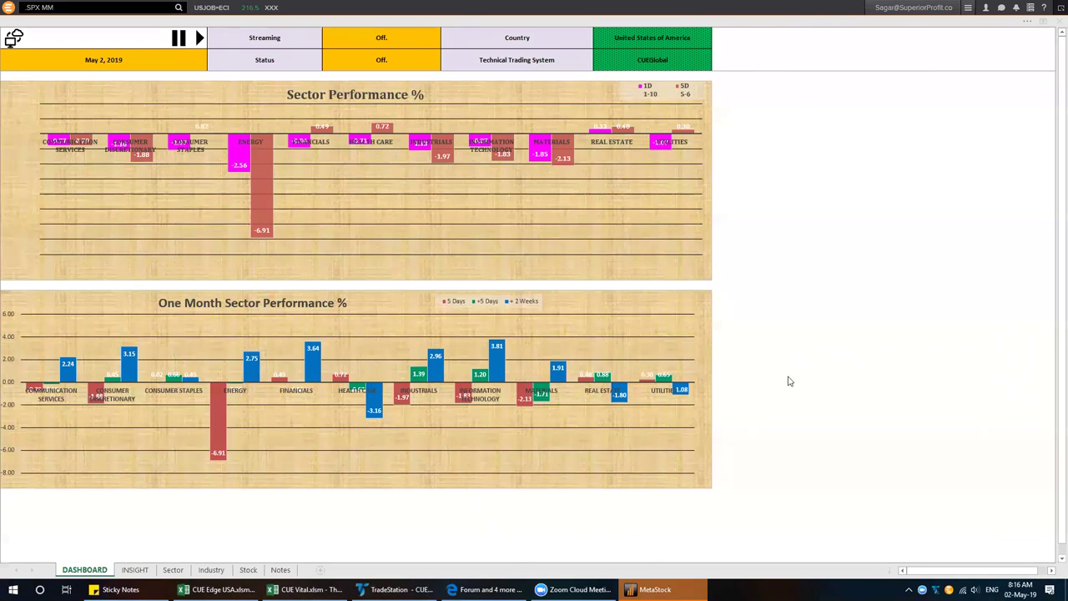
{"action": "left_click", "coordinate": [655, 589]}
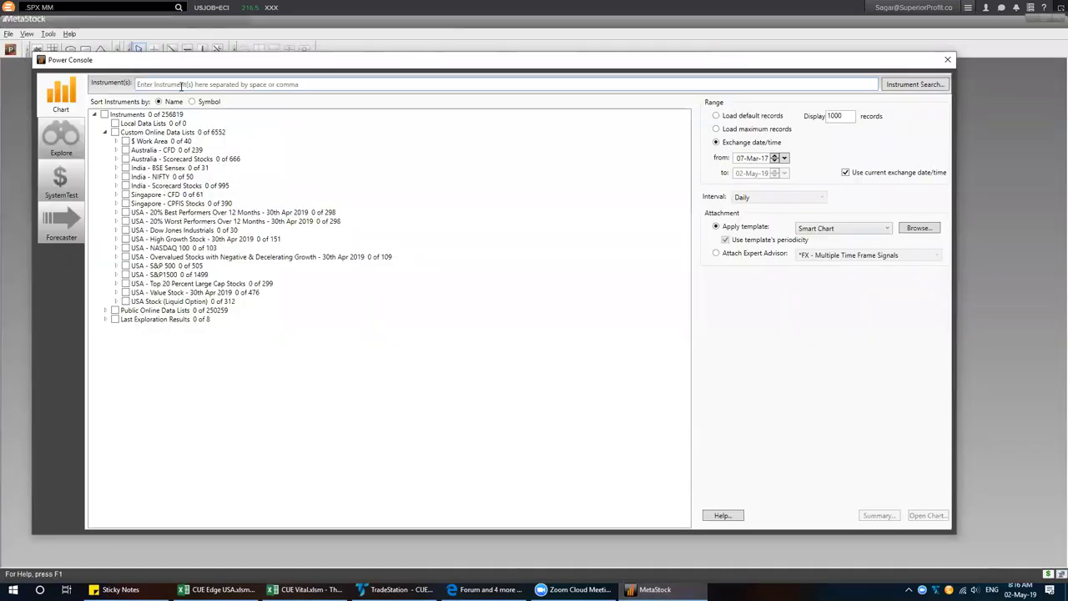
- Open a COP chart layout with the $CUE At A Glance - Weekly template
{"action": "type", "text": "ccp"}
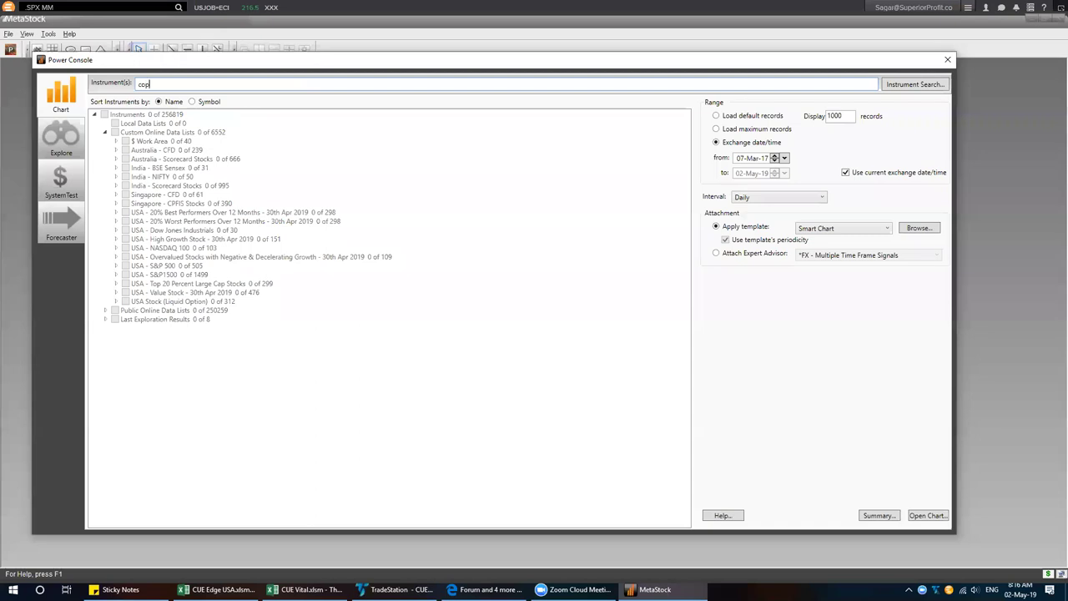
{"action": "left_click", "coordinate": [836, 233]}
{"action": "left_click", "coordinate": [841, 265]}
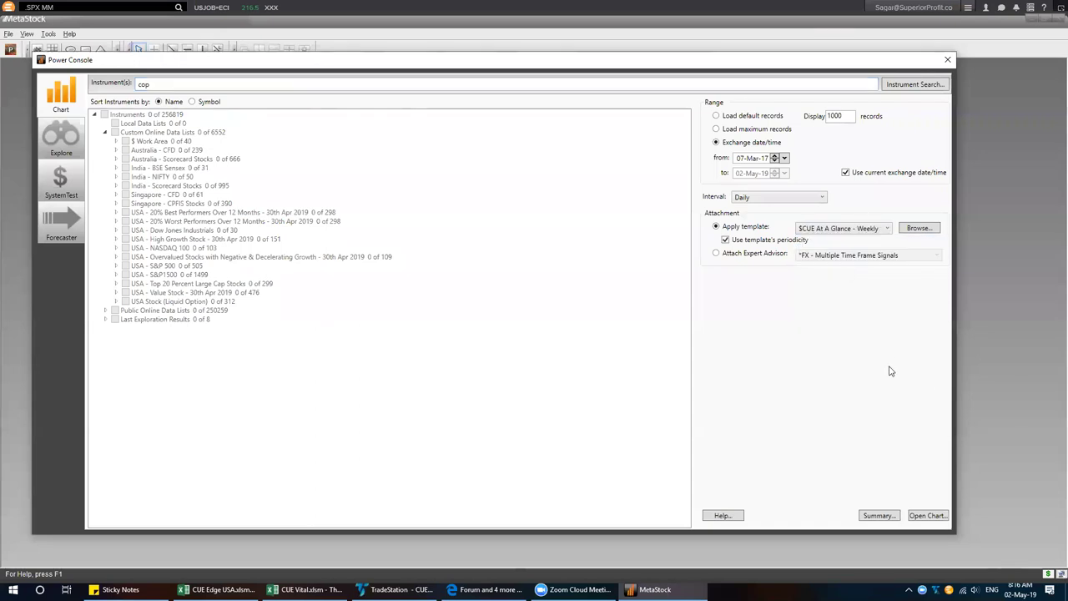
{"action": "left_click", "coordinate": [926, 515]}
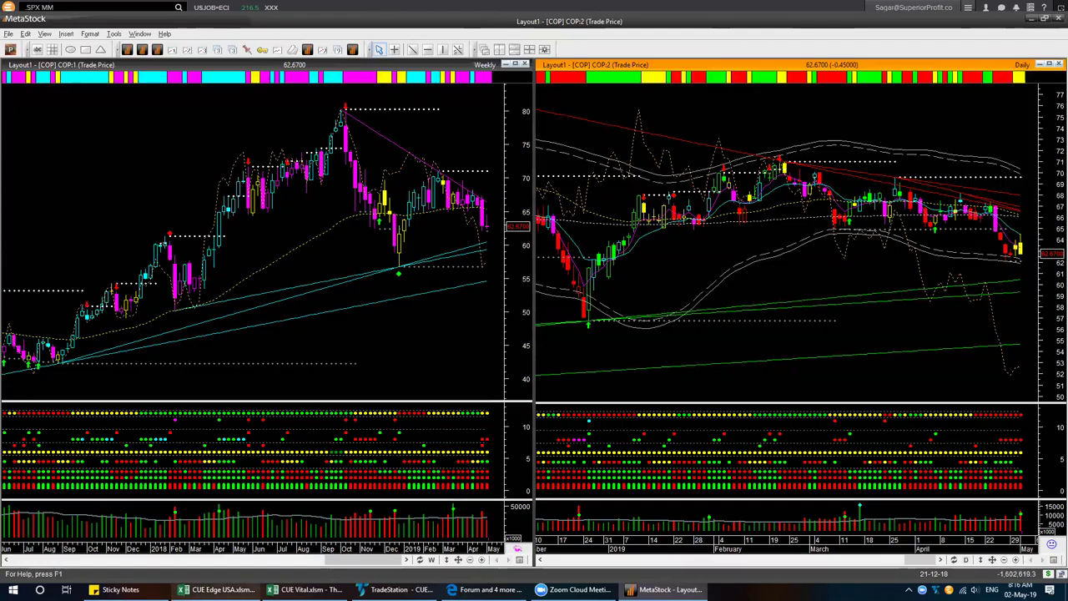
{"action": "left_click", "coordinate": [215, 589]}
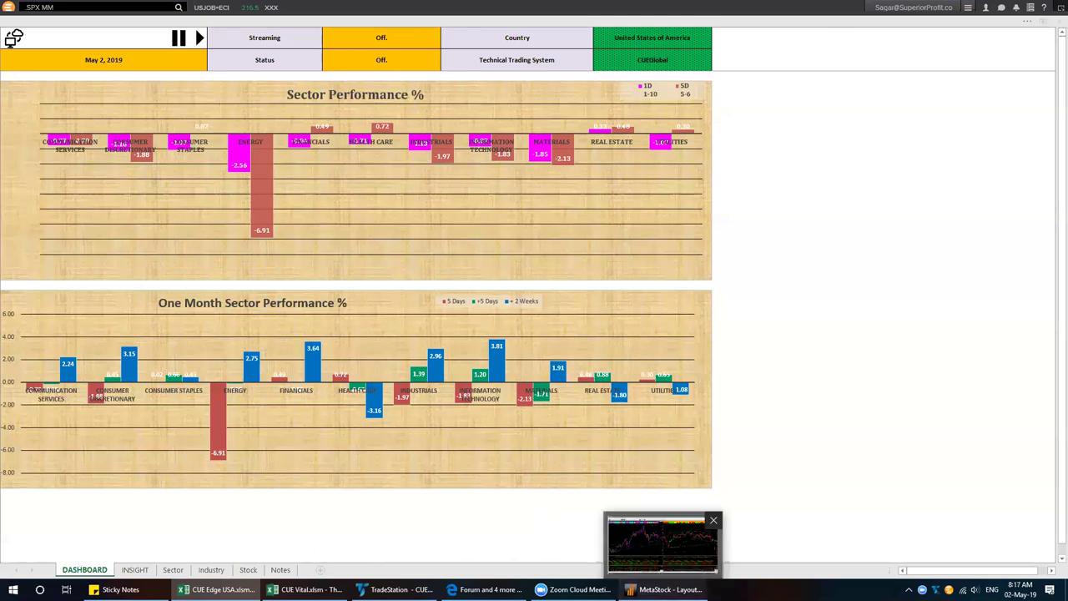
{"action": "key", "text": "alt+Tab"}
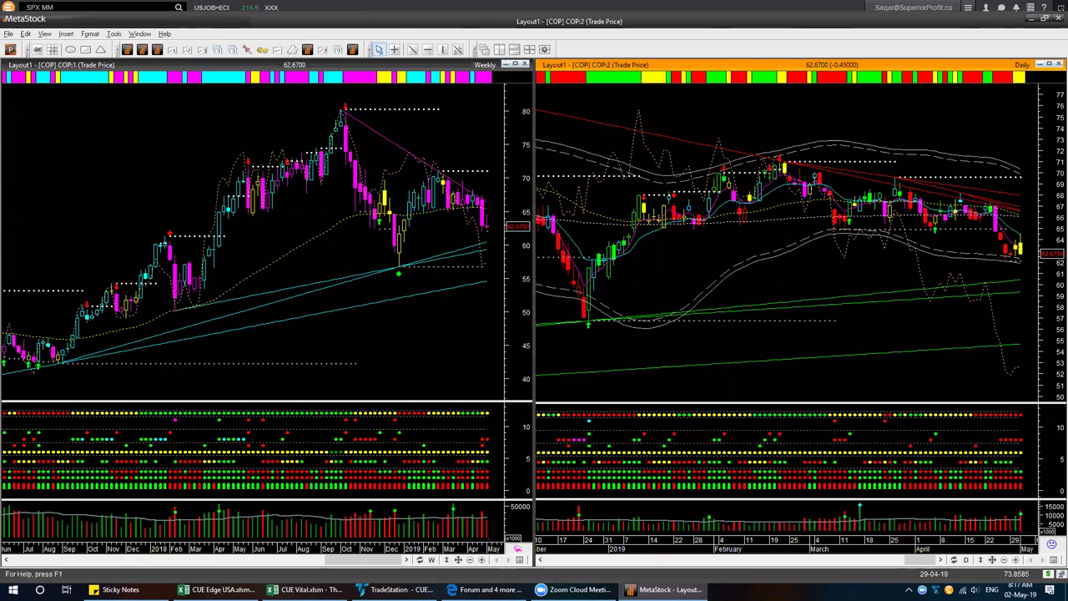
{"action": "left_click_drag", "start_coordinate": [493, 171], "coordinate": [483, 200]}
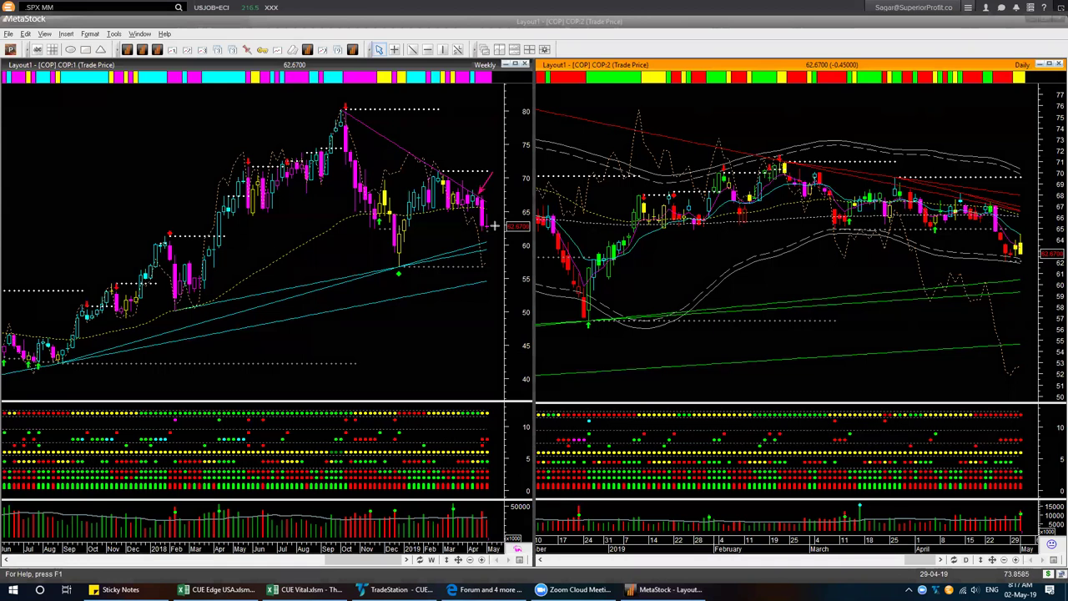
{"action": "left_click_drag", "start_coordinate": [413, 146], "coordinate": [477, 193]}
{"action": "left_click_drag", "start_coordinate": [1004, 150], "coordinate": [968, 201]}
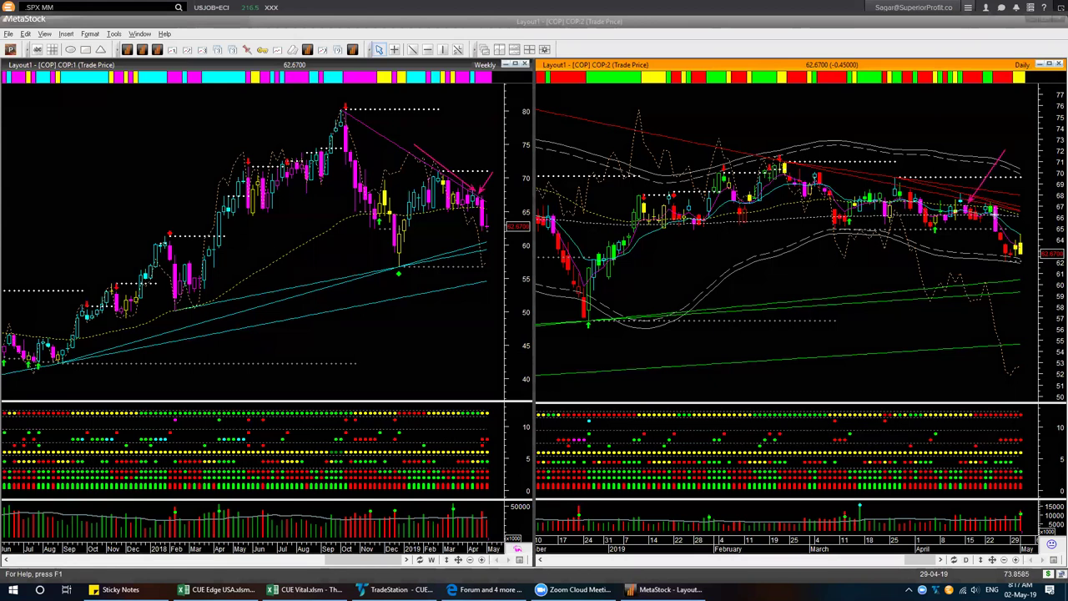
{"action": "left_click_drag", "start_coordinate": [948, 154], "coordinate": [919, 203]}
{"action": "left_click_drag", "start_coordinate": [1025, 185], "coordinate": [997, 213]}
{"action": "mouse_move", "coordinate": [756, 143]}
{"action": "left_mouse_down"}
{"action": "mouse_move", "coordinate": [832, 170]}
{"action": "mouse_move", "coordinate": [1015, 199]}
{"action": "left_mouse_up"}
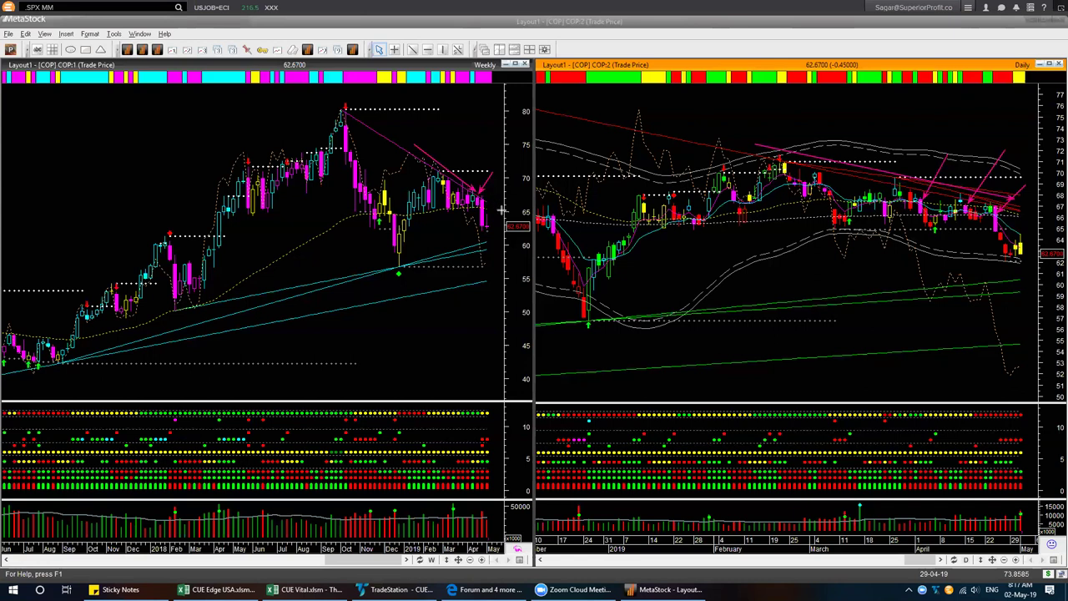
{"action": "left_click_drag", "start_coordinate": [954, 179], "coordinate": [928, 200]}
{"action": "left_click_drag", "start_coordinate": [916, 247], "coordinate": [992, 255]}
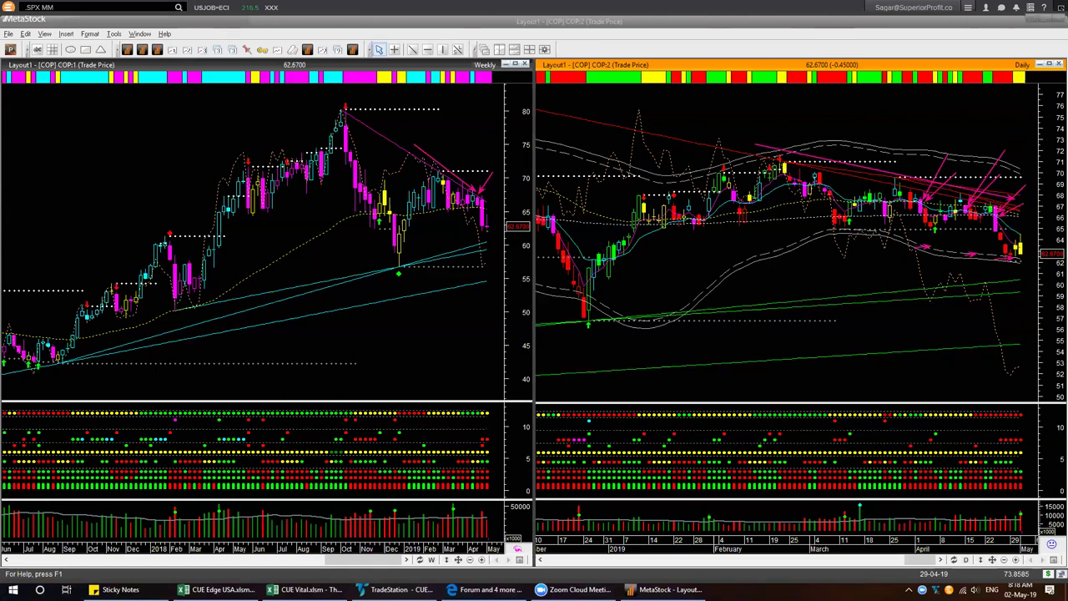
{"action": "key", "text": "Delete"}
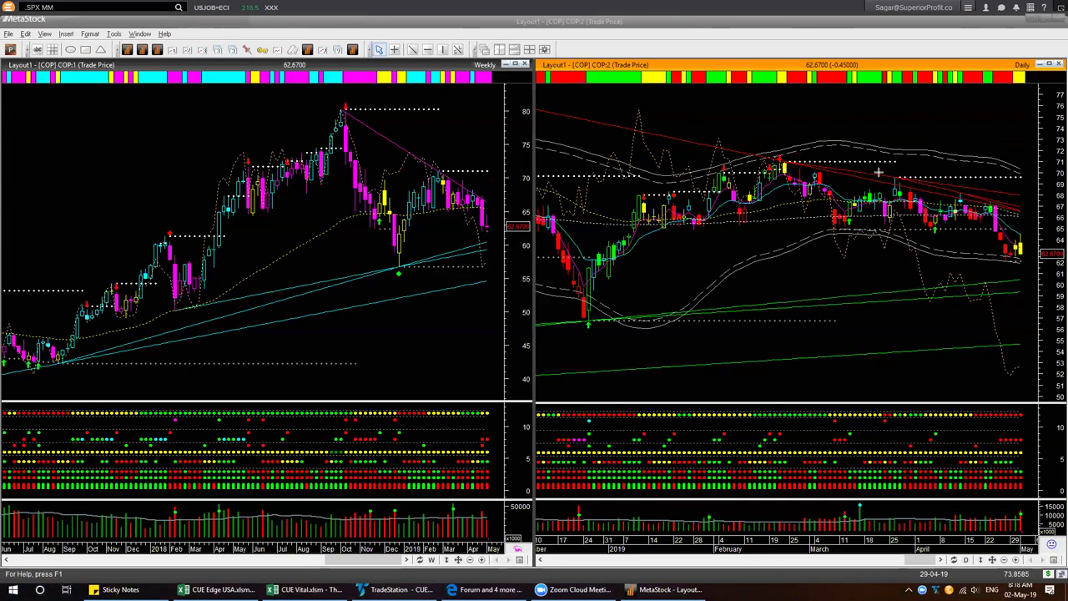
{"action": "left_click", "coordinate": [890, 172]}
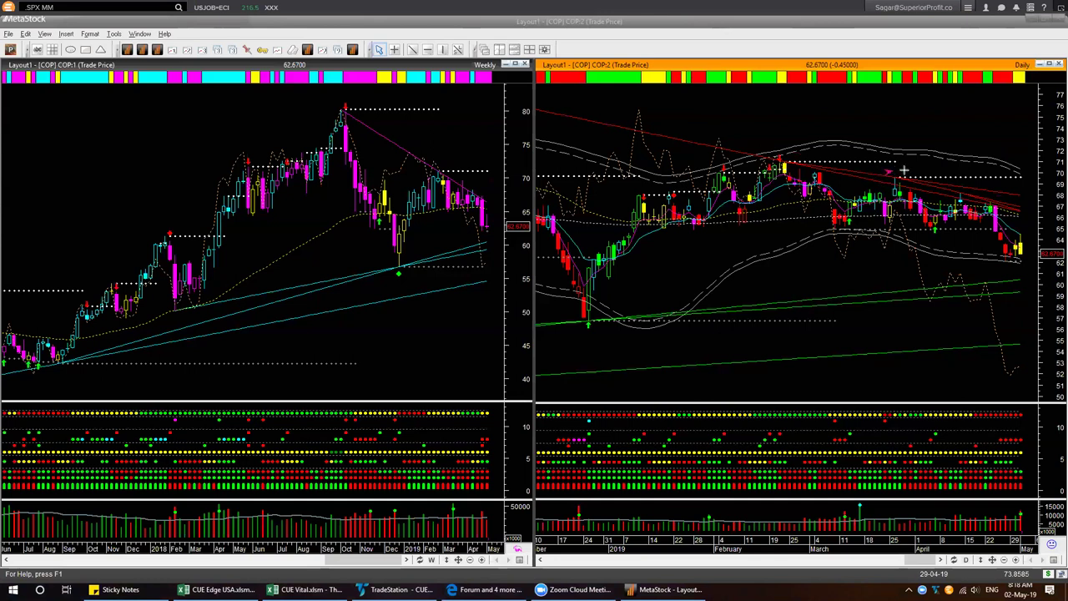
{"action": "left_click", "coordinate": [962, 184]}
{"action": "left_click", "coordinate": [993, 195]}
{"action": "key", "text": "Delete"}
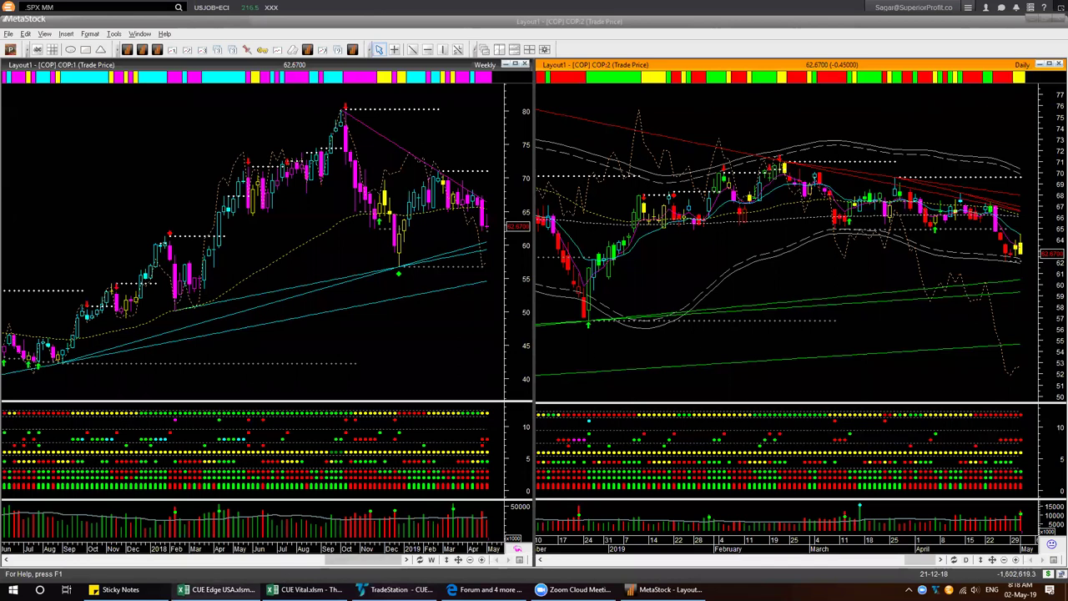
{"action": "left_click", "coordinate": [221, 589]}
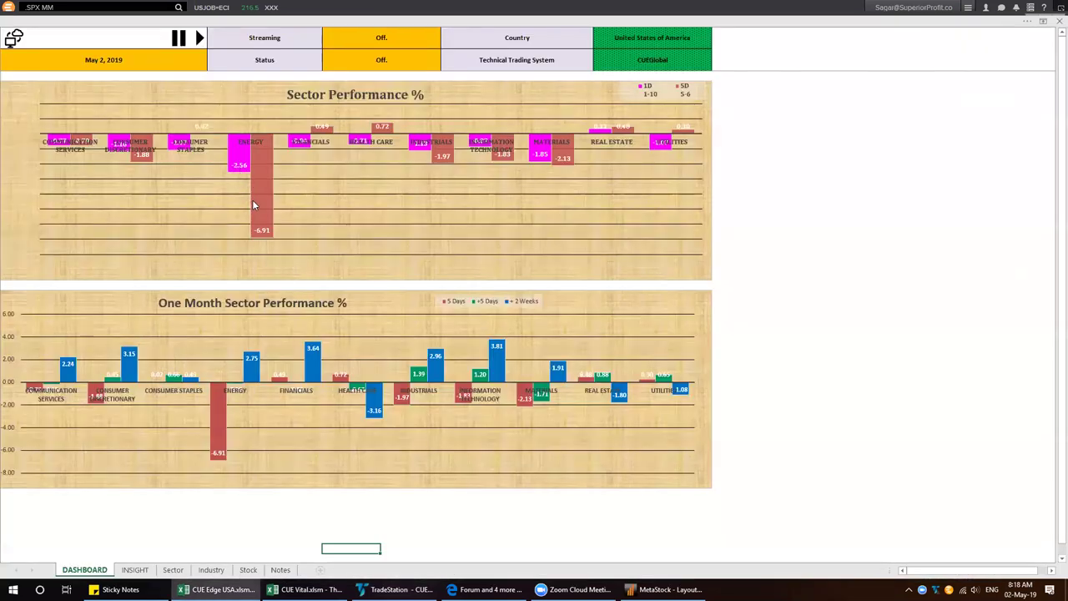
{"action": "mouse_move", "coordinate": [255, 206]}
{"action": "key", "text": "alt+Tab"}
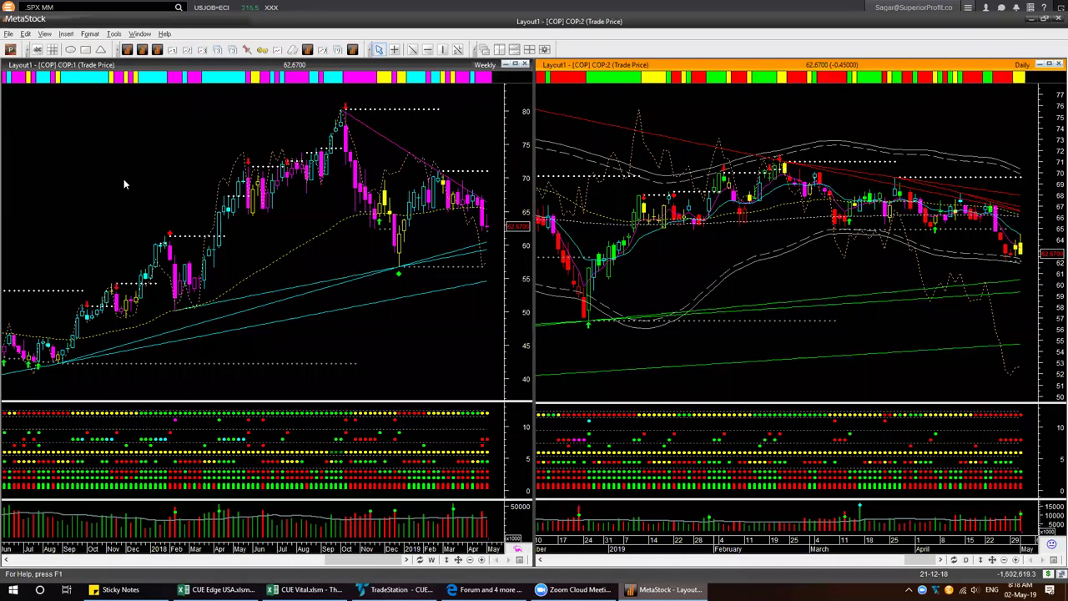
- Load the S&P/ASX 200 (.AXJO) into the weekly and daily charts
{"action": "left_click", "coordinate": [124, 179]}
{"action": "type", "text": ".axjo"}
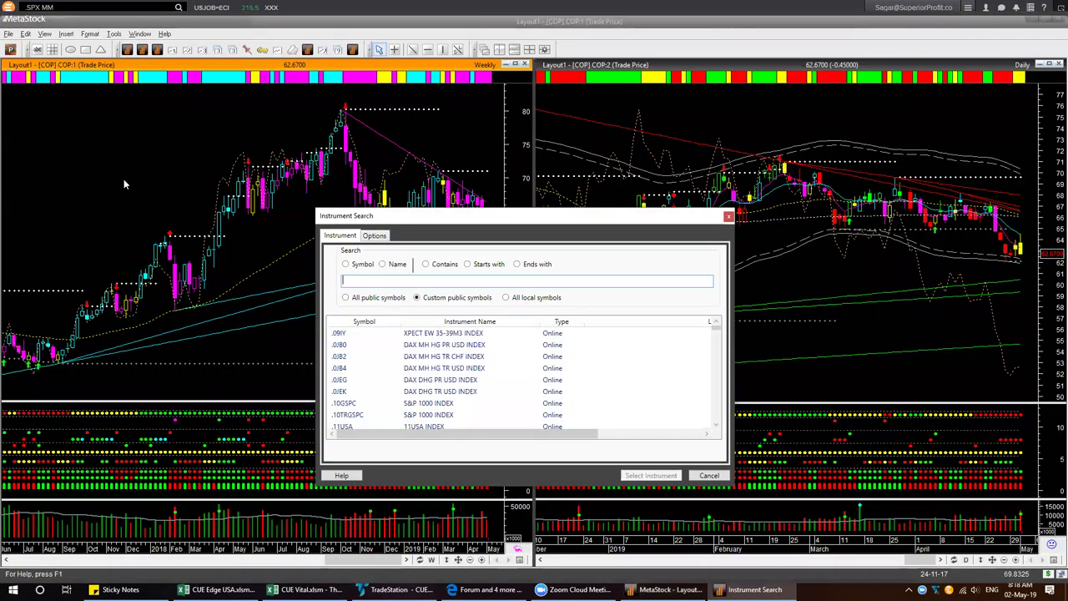
{"action": "key", "text": "Return"}
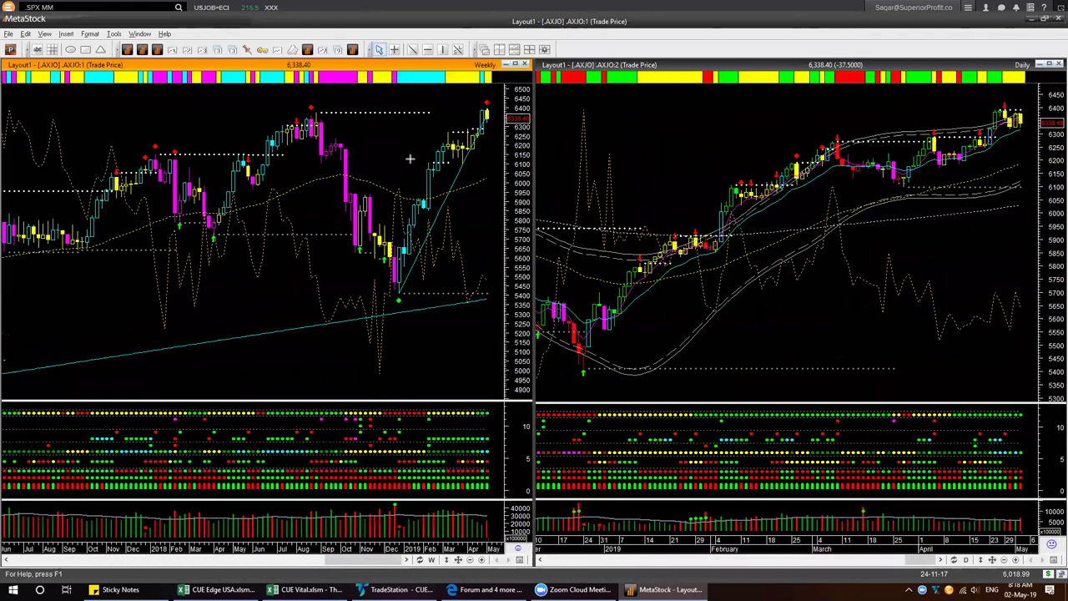
- Mark the 6,400 level, resistance, red diamonds and last candle on the weekly .AXJO chart
{"action": "left_click_drag", "start_coordinate": [432, 111], "coordinate": [483, 112]}
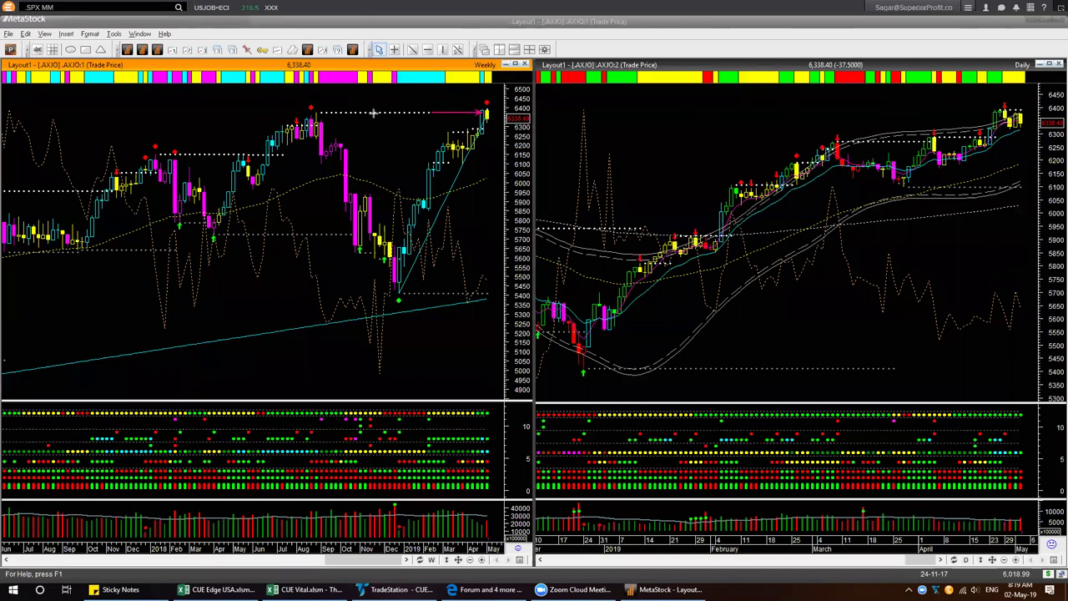
{"action": "left_click_drag", "start_coordinate": [270, 101], "coordinate": [307, 107]}
{"action": "left_click_drag", "start_coordinate": [328, 86], "coordinate": [316, 104]}
{"action": "left_click_drag", "start_coordinate": [469, 91], "coordinate": [485, 101]}
{"action": "left_click_drag", "start_coordinate": [502, 152], "coordinate": [492, 127]}
- Draw an uptrend arrow on the daily .AXJO chart, then erase all the arrows
{"action": "left_click_drag", "start_coordinate": [887, 201], "coordinate": [1035, 144]}
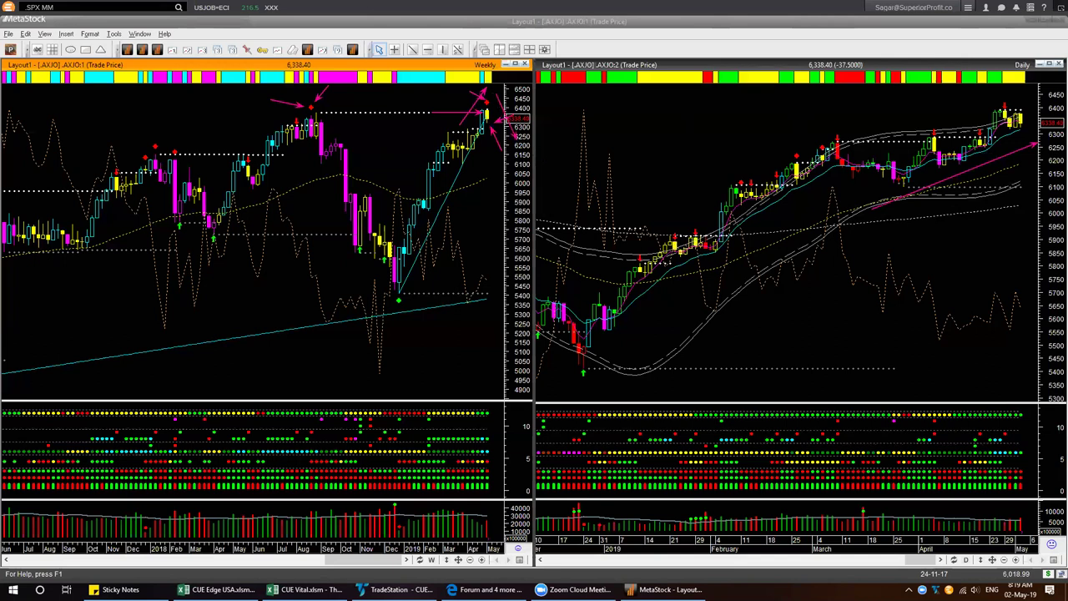
{"action": "key", "text": "Escape"}
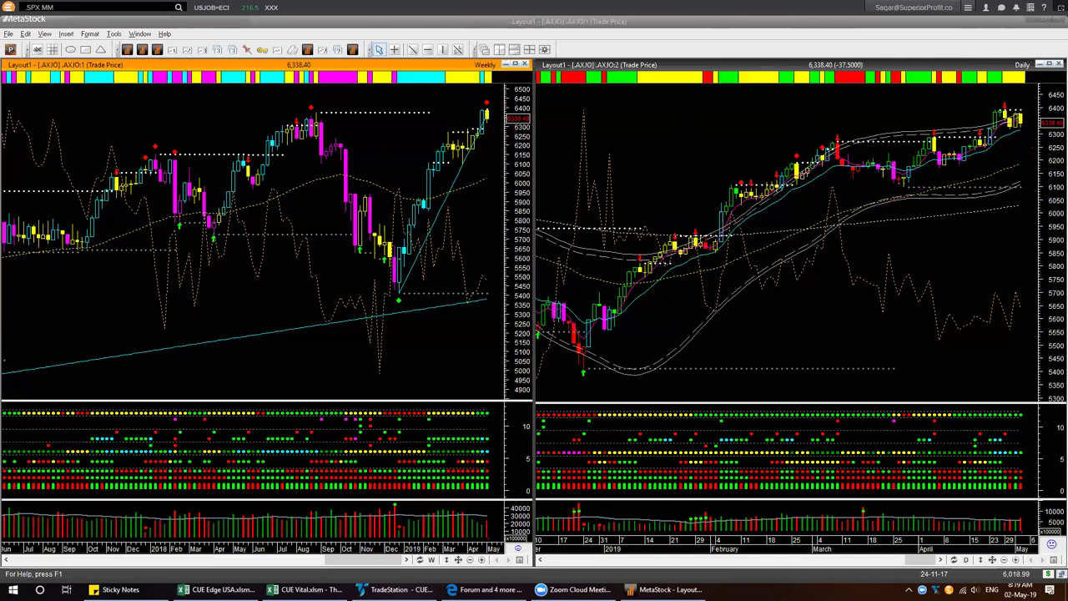
{"action": "left_click", "coordinate": [723, 151]}
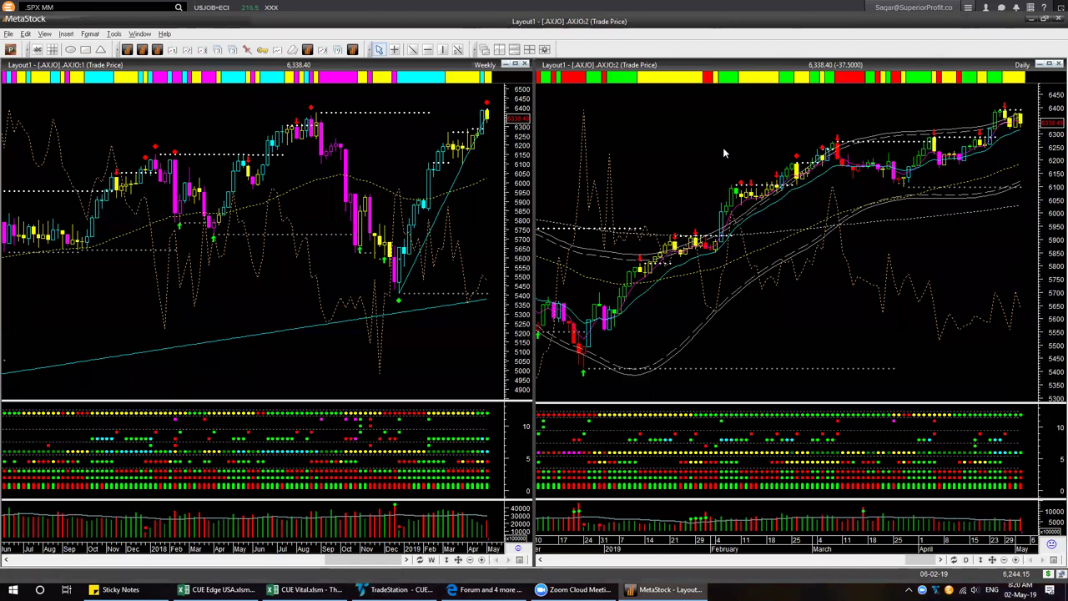
- Load the .CSI300 index into both charts
{"action": "key", "text": "ctrl+o"}
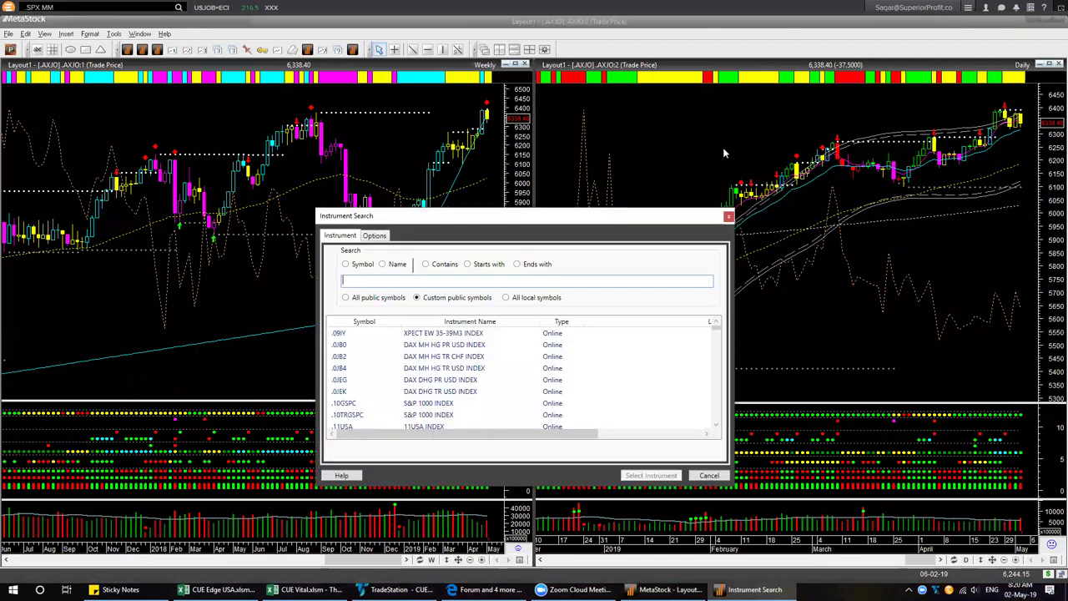
{"action": "type", "text": ".ch"}
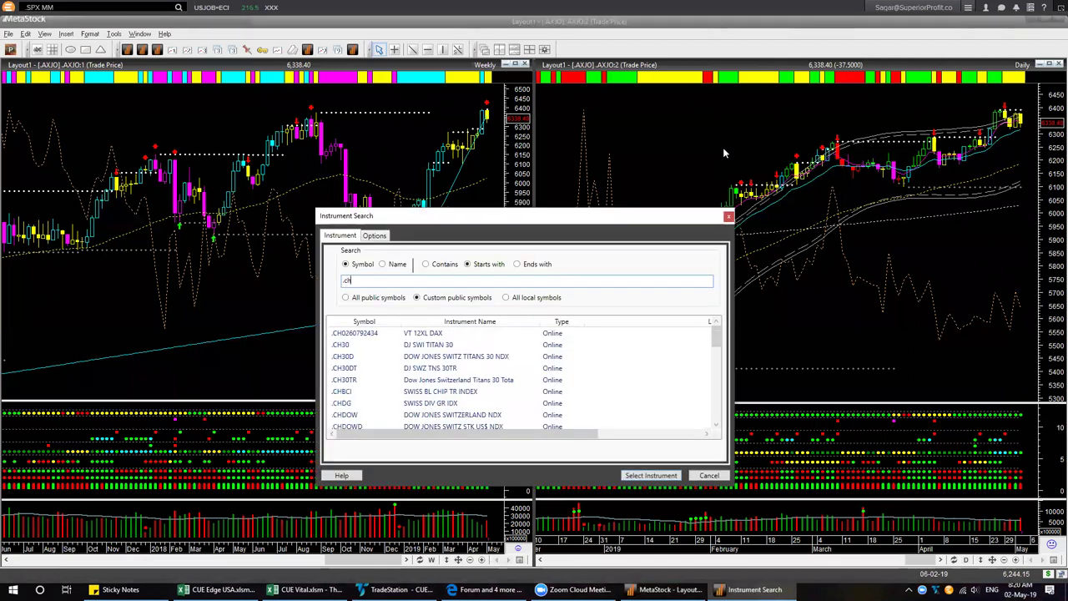
{"action": "key", "text": "BackSpace"}
{"action": "type", "text": "si300"}
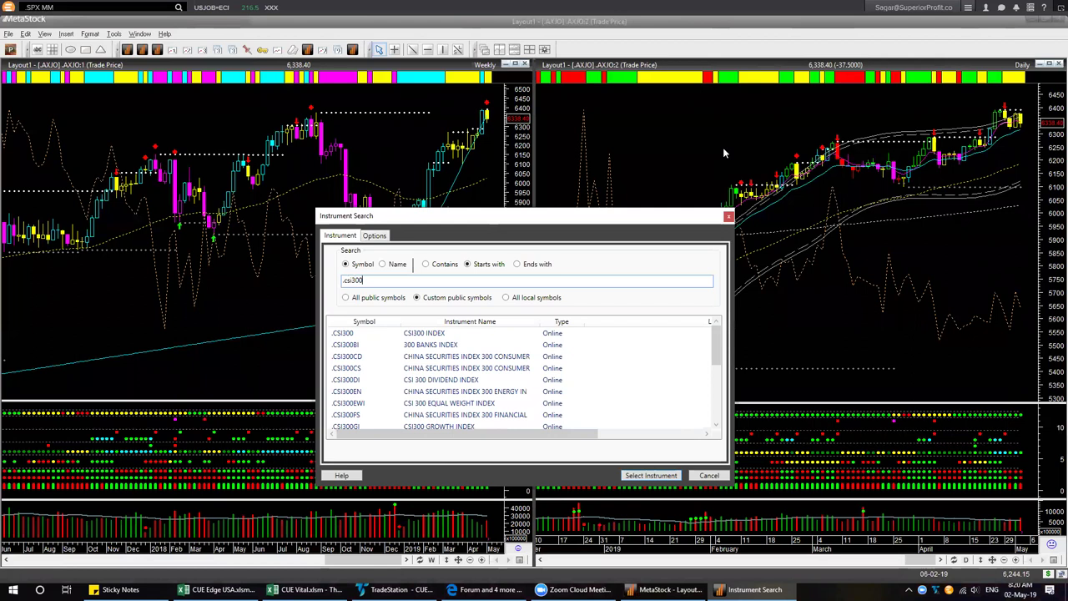
{"action": "key", "text": "Return"}
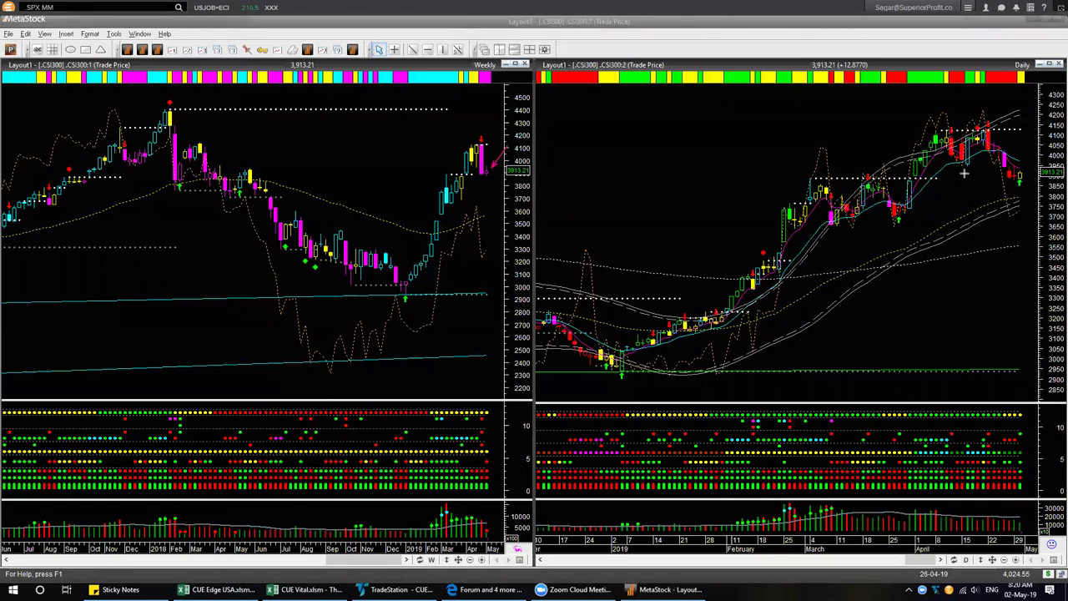
- Draw two trend lines along the daily CSI 300 pullback
{"action": "left_click_drag", "start_coordinate": [964, 173], "coordinate": [1015, 189]}
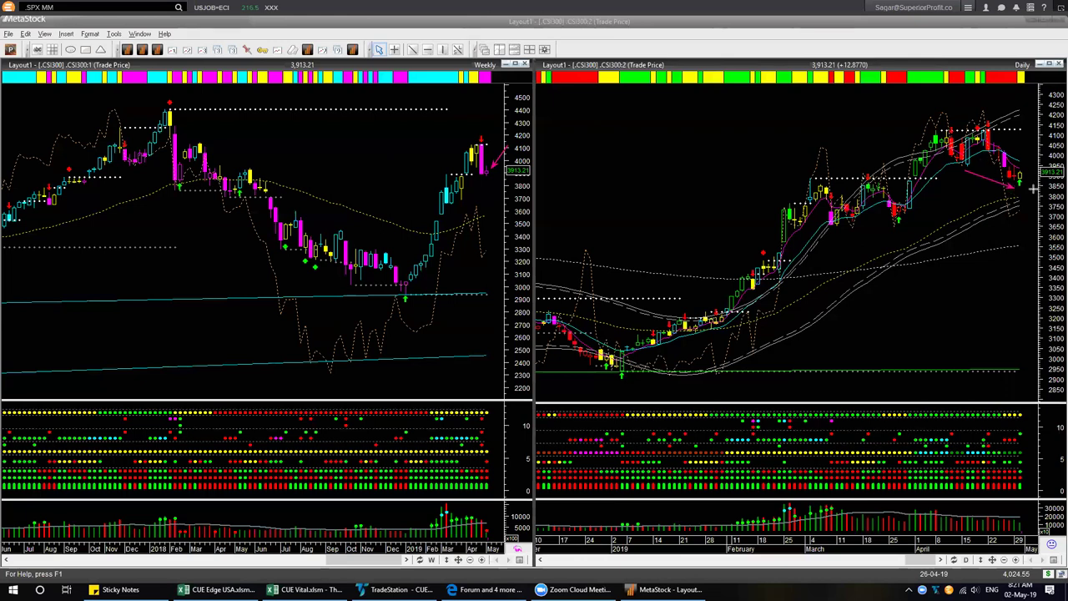
{"action": "mouse_move", "coordinate": [1021, 172]}
{"action": "left_mouse_down"}
{"action": "mouse_move", "coordinate": [1045, 144]}
{"action": "mouse_move", "coordinate": [1052, 180]}
{"action": "mouse_move", "coordinate": [1031, 148]}
{"action": "mouse_move", "coordinate": [1053, 150]}
{"action": "left_mouse_up"}
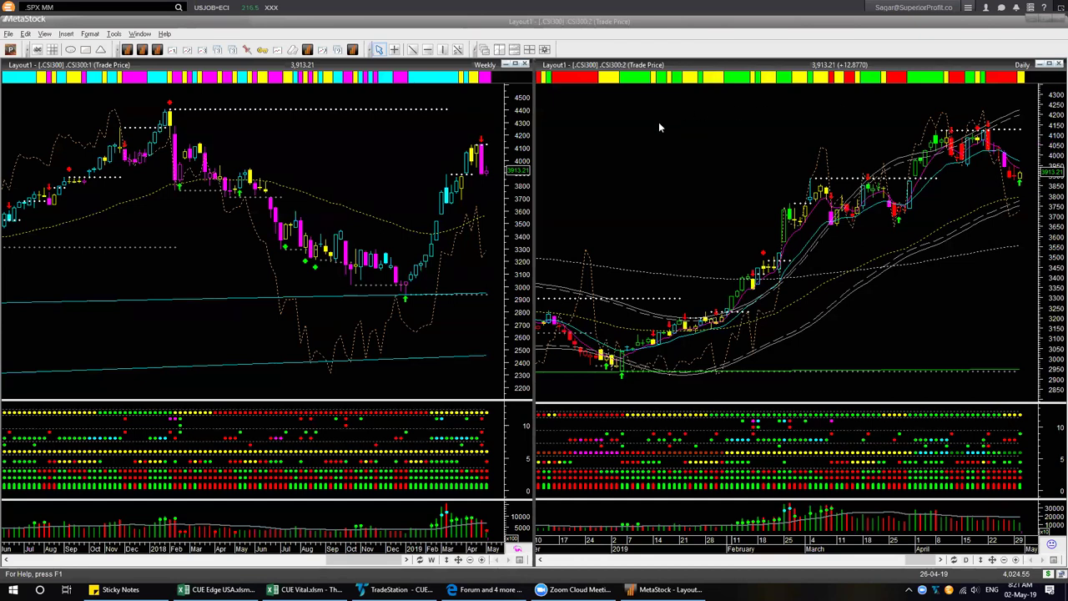
{"action": "key", "text": "ctrl+o"}
- Load .HSI and point pink arrows at its latest weekly candles and rising daily trend
{"action": "type", "text": ".hsi"}
{"action": "key", "text": "Return"}
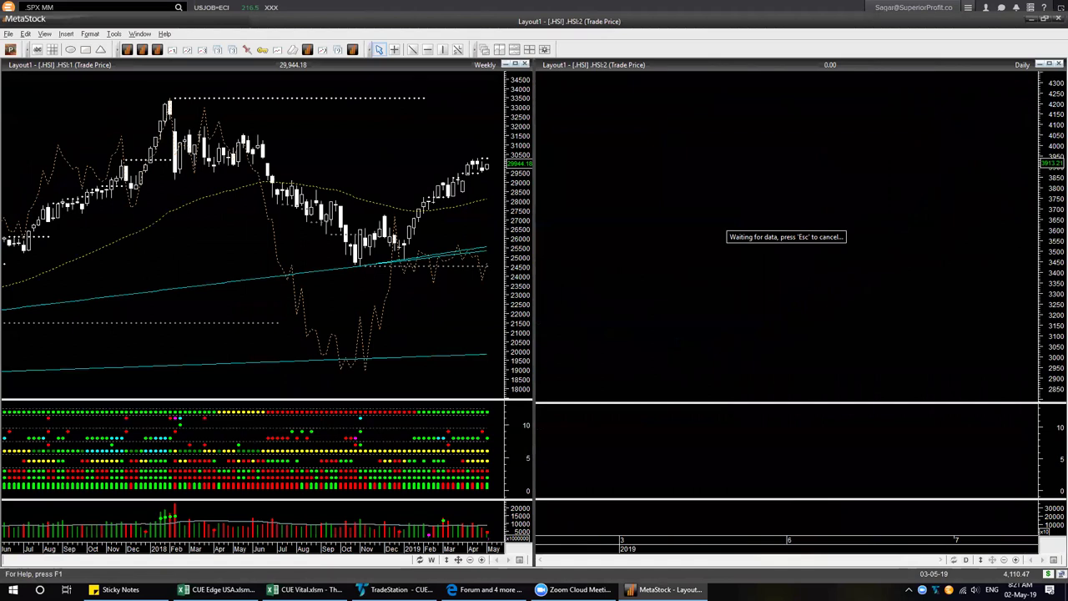
{"action": "left_click_drag", "start_coordinate": [432, 139], "coordinate": [471, 159]}
{"action": "left_click_drag", "start_coordinate": [482, 227], "coordinate": [472, 184]}
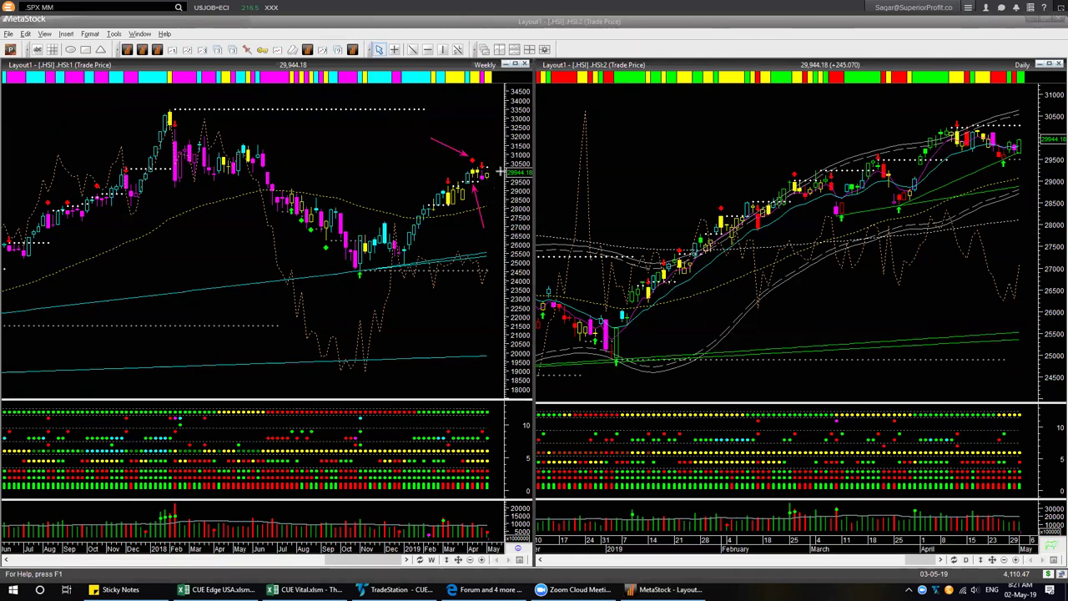
{"action": "left_click_drag", "start_coordinate": [506, 199], "coordinate": [492, 178]}
{"action": "left_click_drag", "start_coordinate": [916, 213], "coordinate": [1026, 160]}
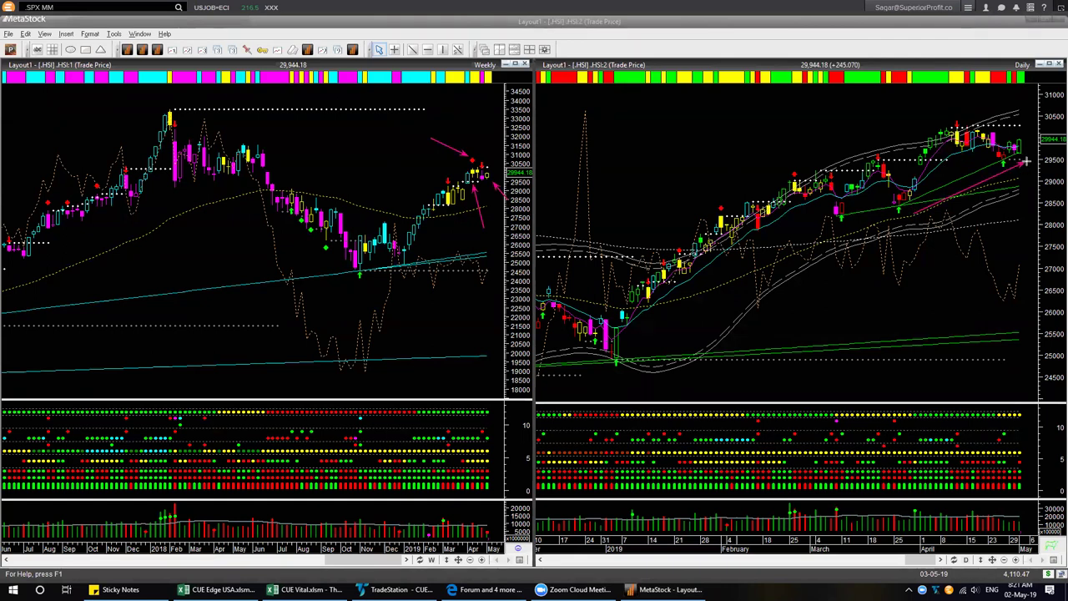
{"action": "left_click_drag", "start_coordinate": [1046, 126], "coordinate": [1019, 149]}
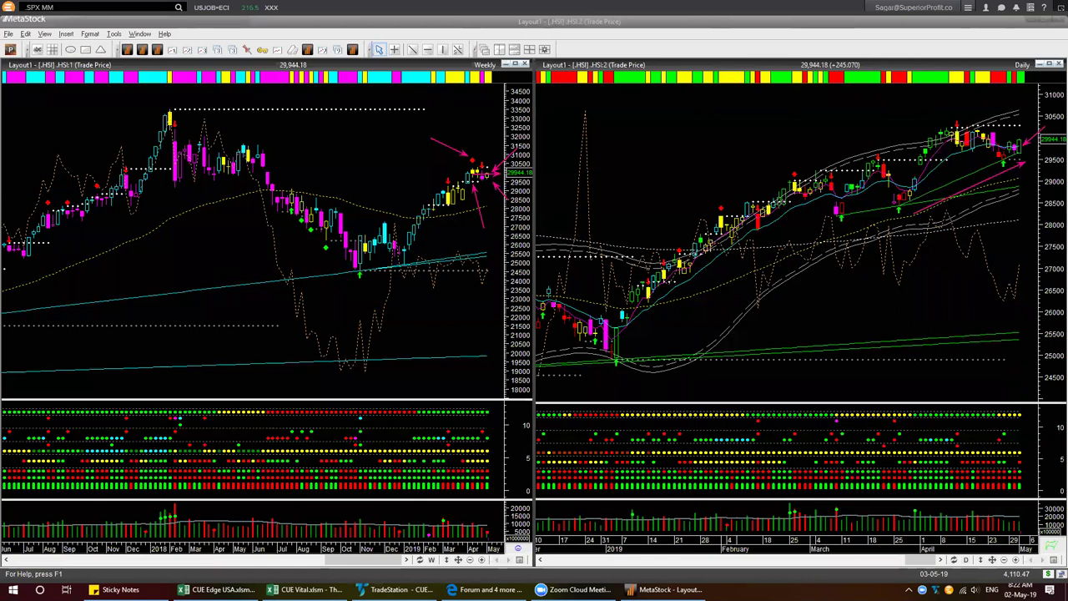
- Erase all the pink arrows from the Hang Seng weekly and daily charts
{"action": "key", "text": "e"}
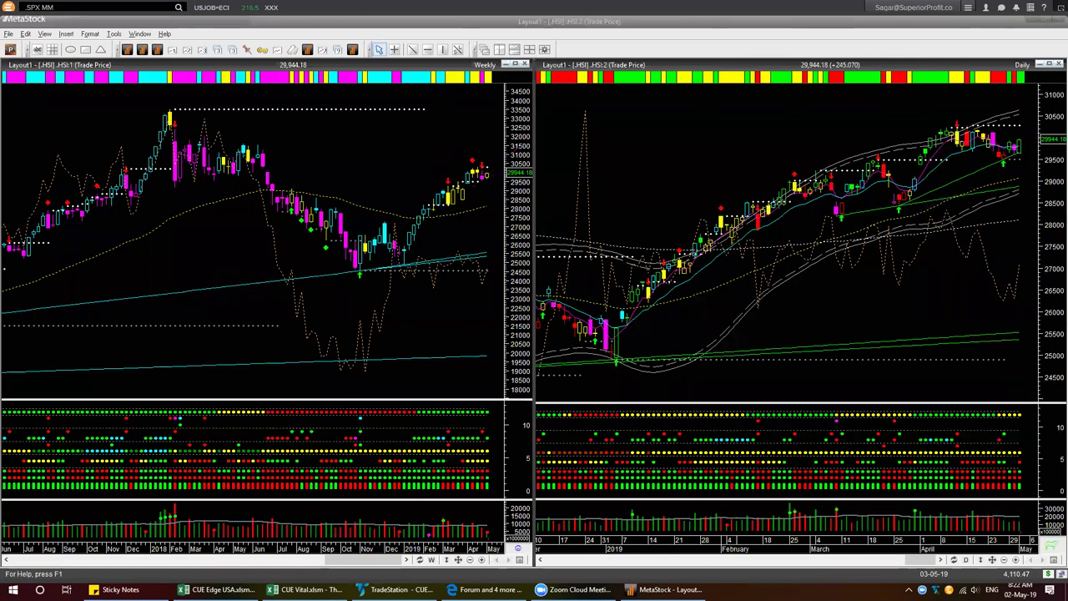
{"action": "left_click", "coordinate": [715, 139]}
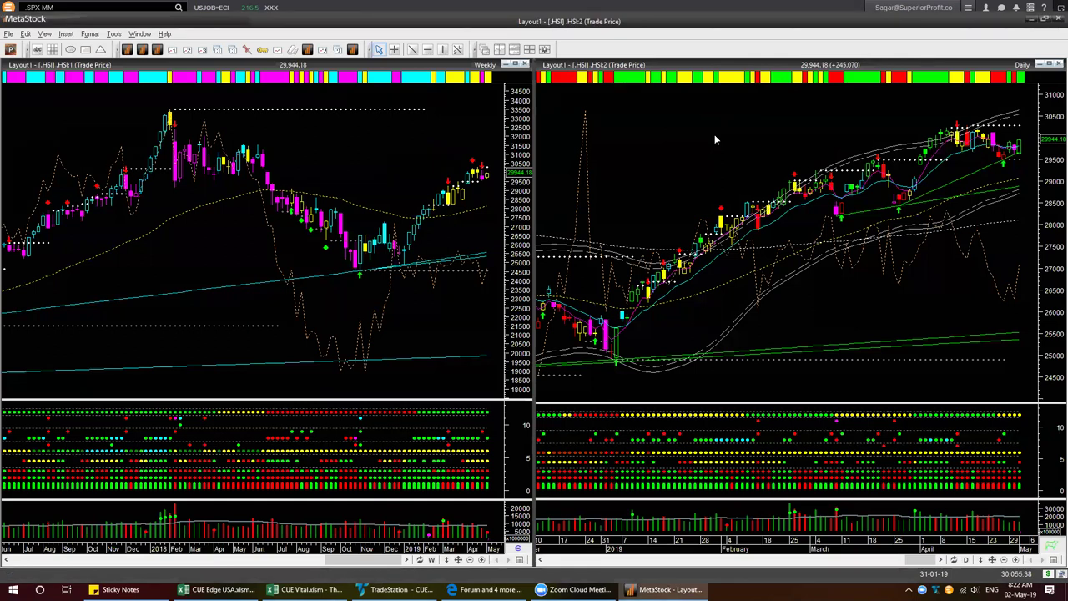
- Load NIFTY 50 (.NSEI), sketch a weekly-high line and daily trend line, then undo them
{"action": "type", "text": "nsei"}
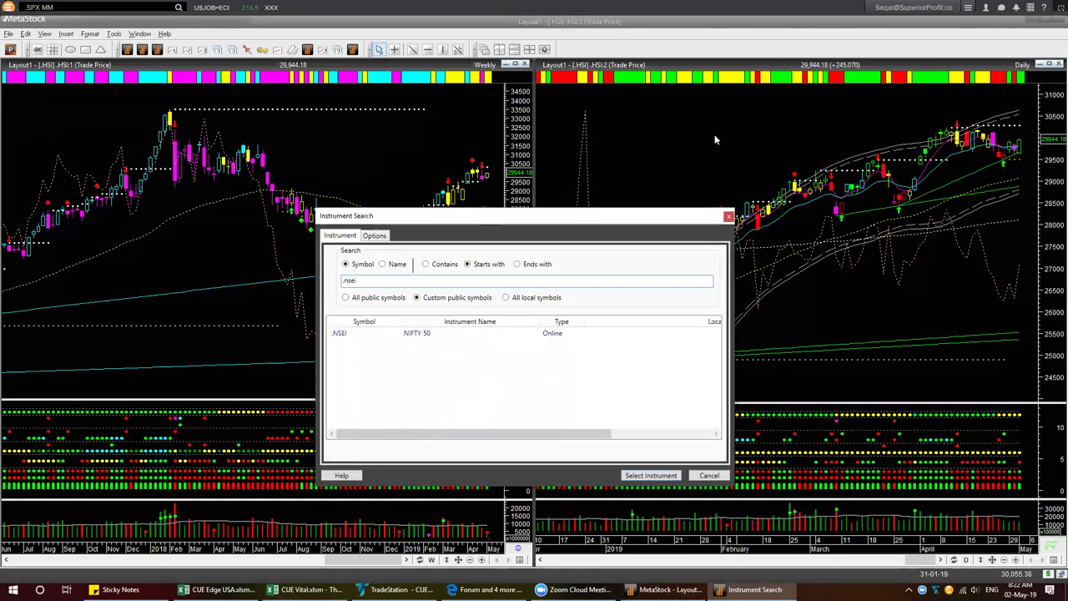
{"action": "key", "text": "Return"}
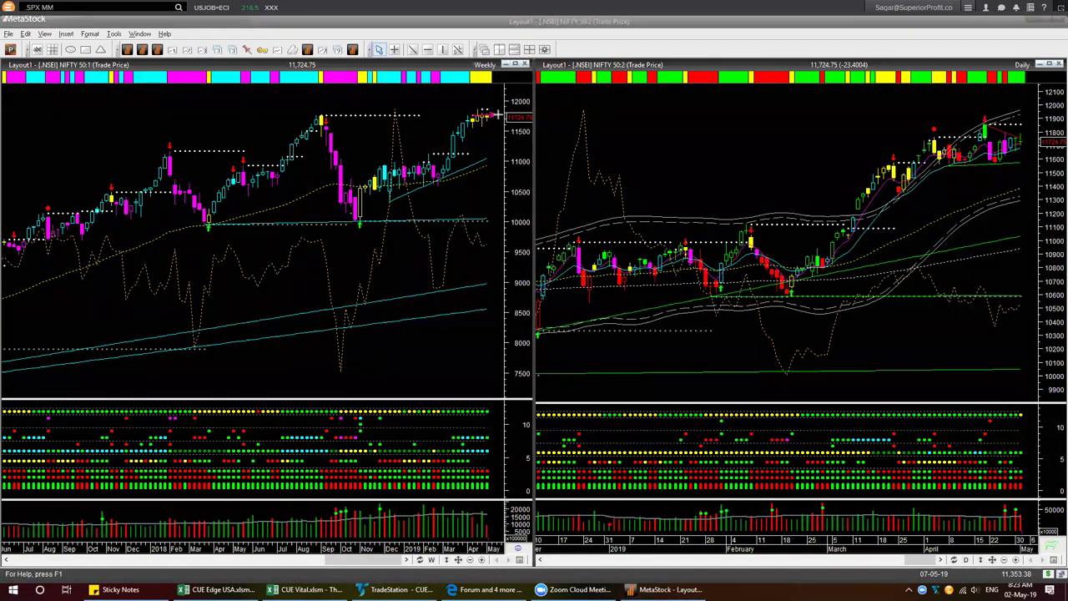
{"action": "left_click_drag", "start_coordinate": [422, 120], "coordinate": [488, 115]}
{"action": "left_click_drag", "start_coordinate": [902, 214], "coordinate": [1028, 152]}
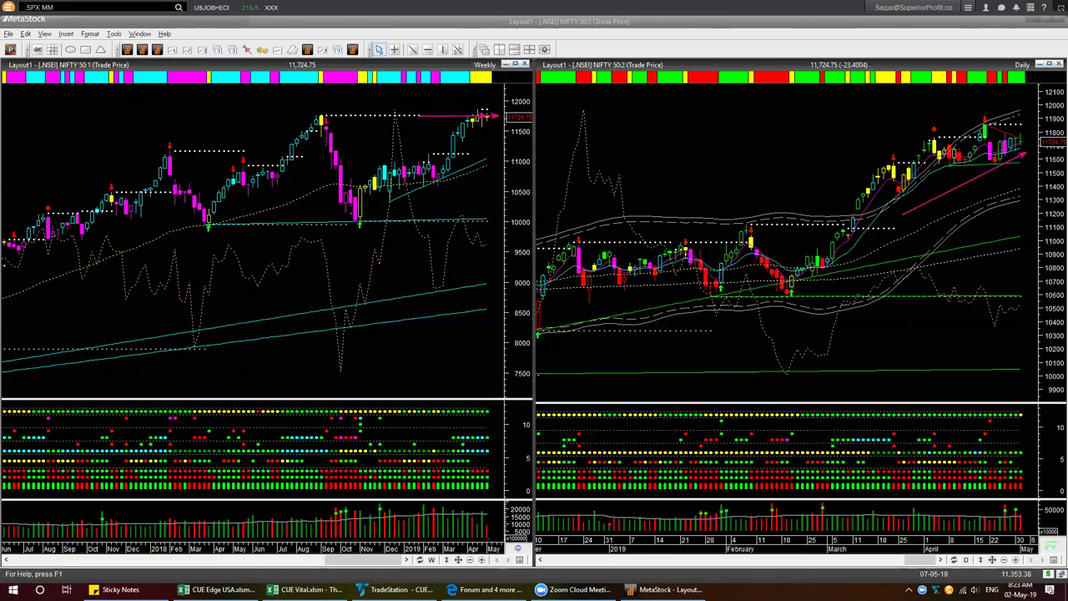
{"action": "key", "text": "ctrl+z"}
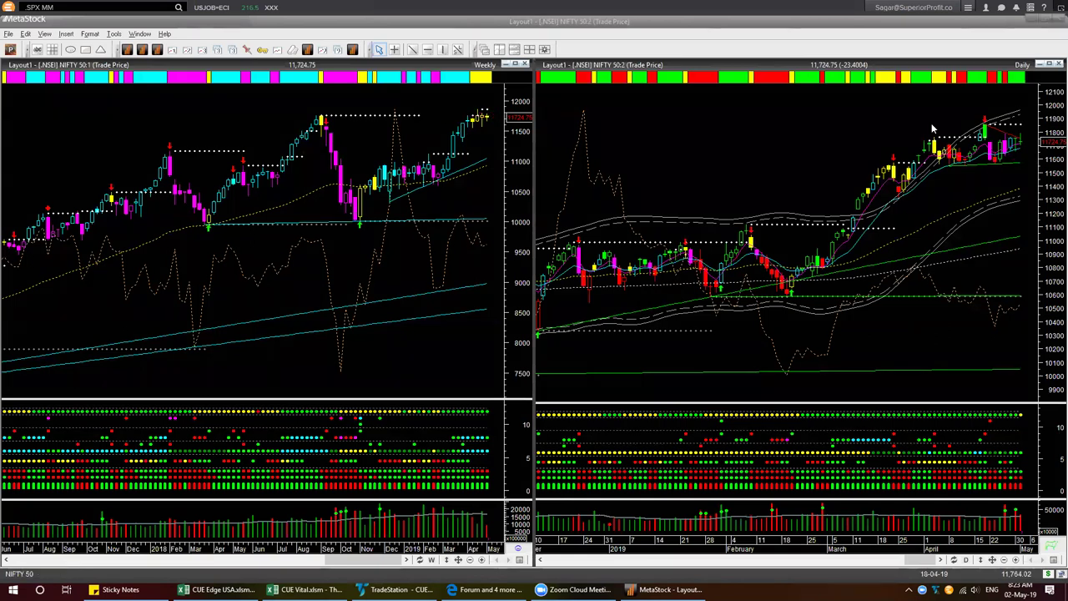
- Load the FTSE 100 (.FTSE) into both charts
{"action": "left_click", "coordinate": [770, 167]}
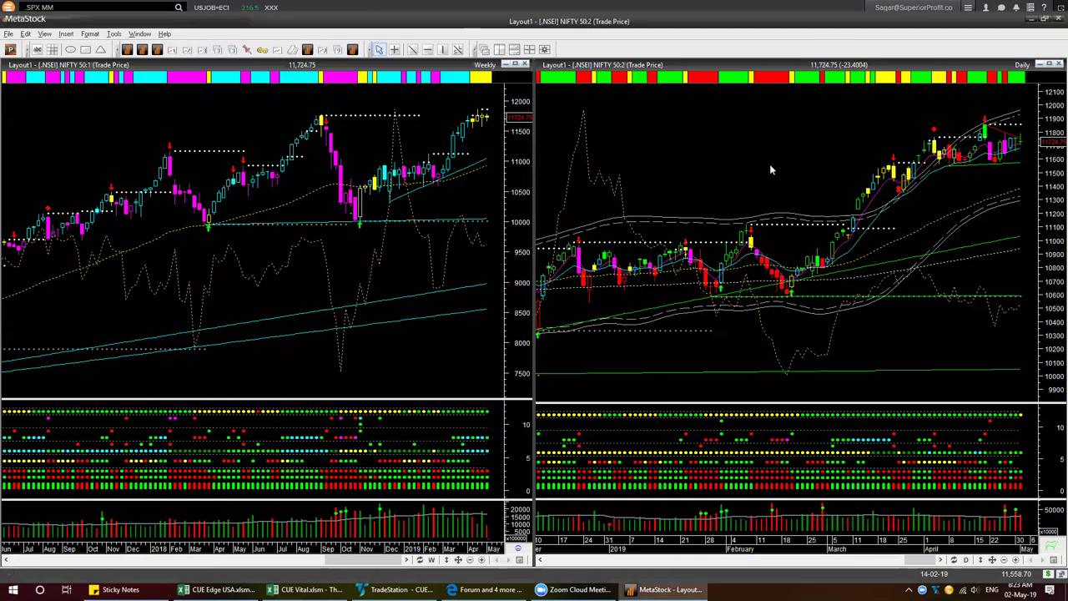
{"action": "type", "text": ".fts"}
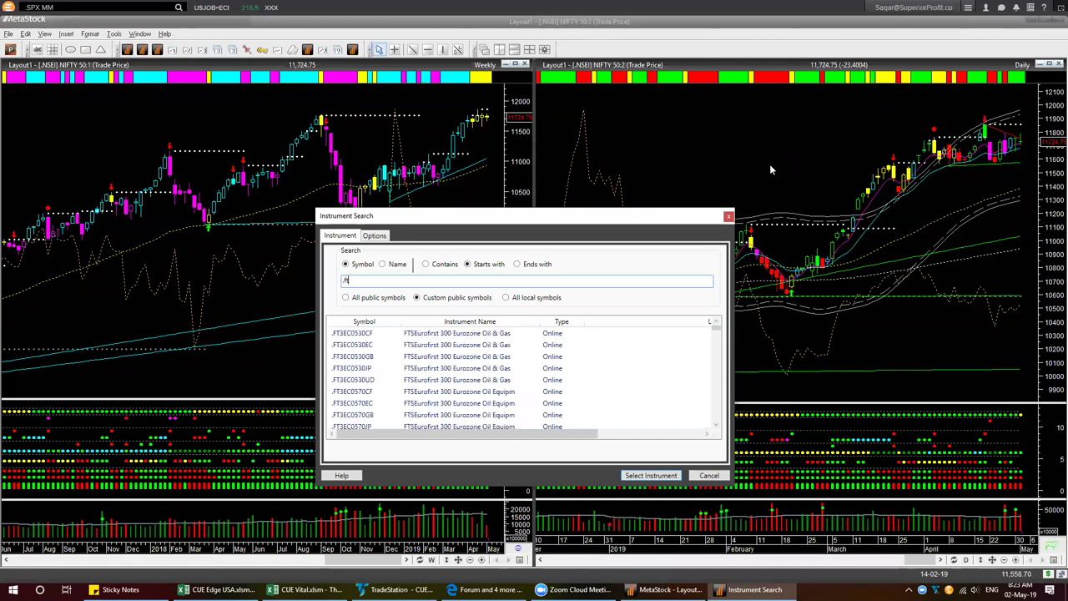
{"action": "type", "text": "e"}
{"action": "key", "text": "Return"}
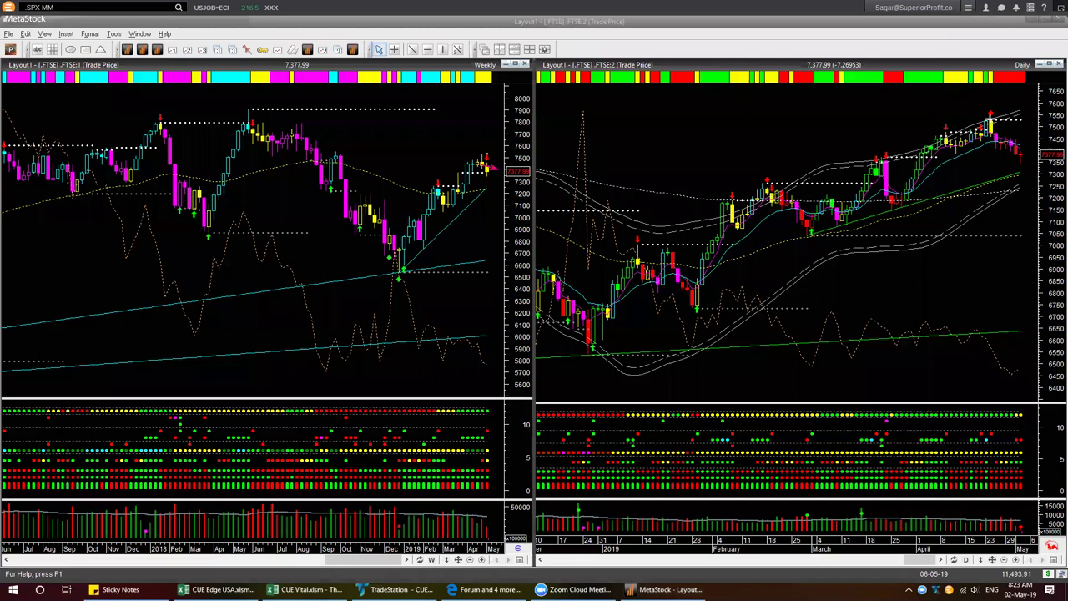
- Point pink arrows at the FTSE top candles on the weekly and daily charts
{"action": "left_click_drag", "start_coordinate": [1007, 90], "coordinate": [992, 109]}
{"action": "left_click_drag", "start_coordinate": [992, 147], "coordinate": [1024, 168]}
{"action": "key", "text": "ctrl+z"}
{"action": "left_click_drag", "start_coordinate": [499, 123], "coordinate": [486, 152]}
{"action": "left_click_drag", "start_coordinate": [456, 143], "coordinate": [479, 158]}
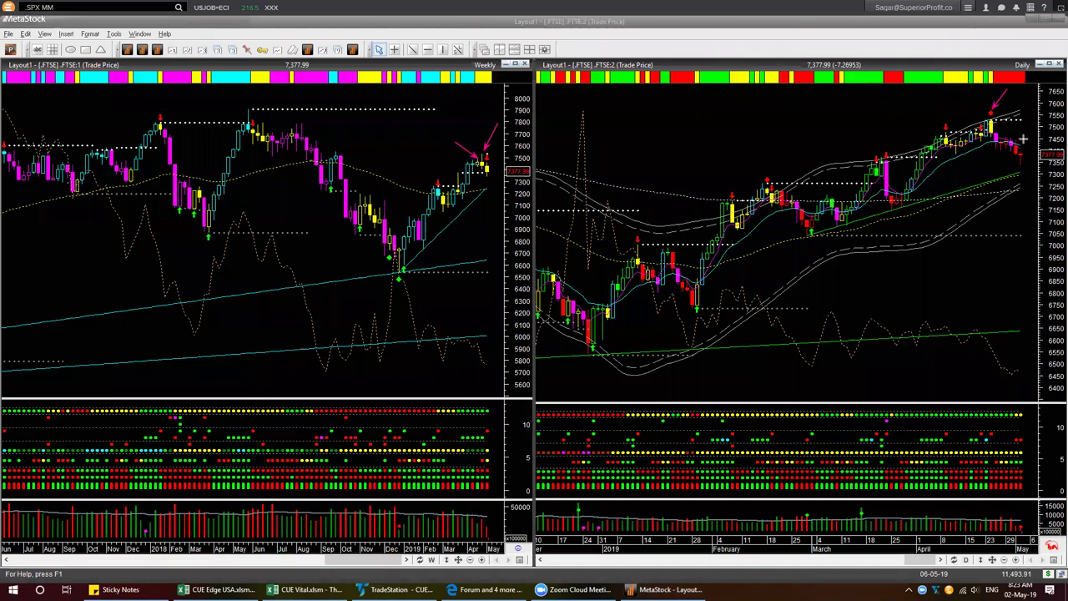
{"action": "left_click_drag", "start_coordinate": [1030, 95], "coordinate": [994, 112]}
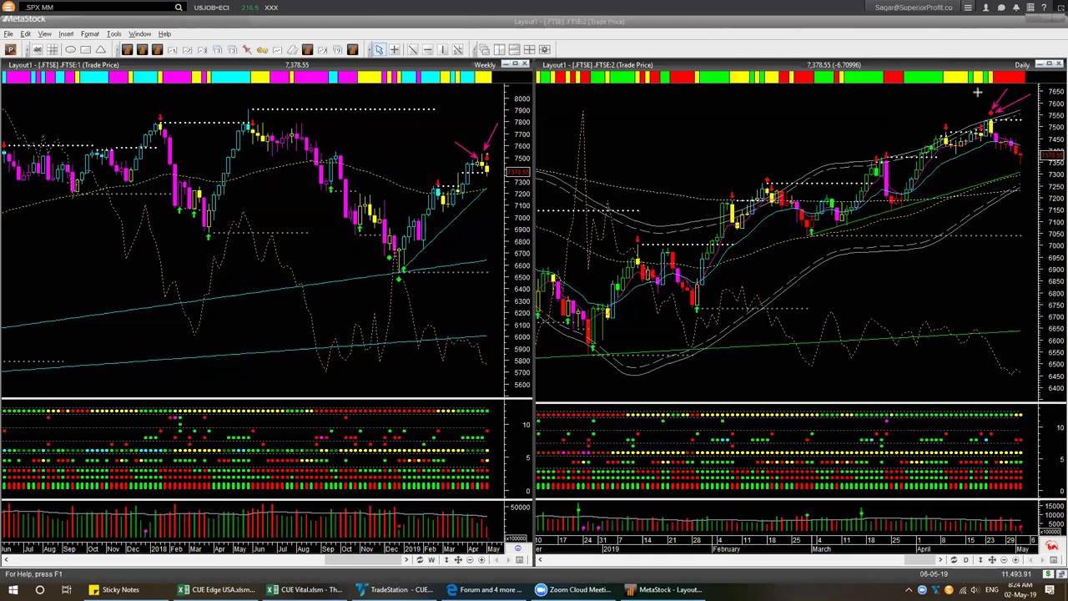
- Add arrows and horizontal markers around the FTSE weekly and daily tops, then erase them all
{"action": "left_click_drag", "start_coordinate": [978, 89], "coordinate": [990, 111]}
{"action": "left_click_drag", "start_coordinate": [465, 130], "coordinate": [482, 156]}
{"action": "left_click_drag", "start_coordinate": [993, 133], "coordinate": [1042, 134]}
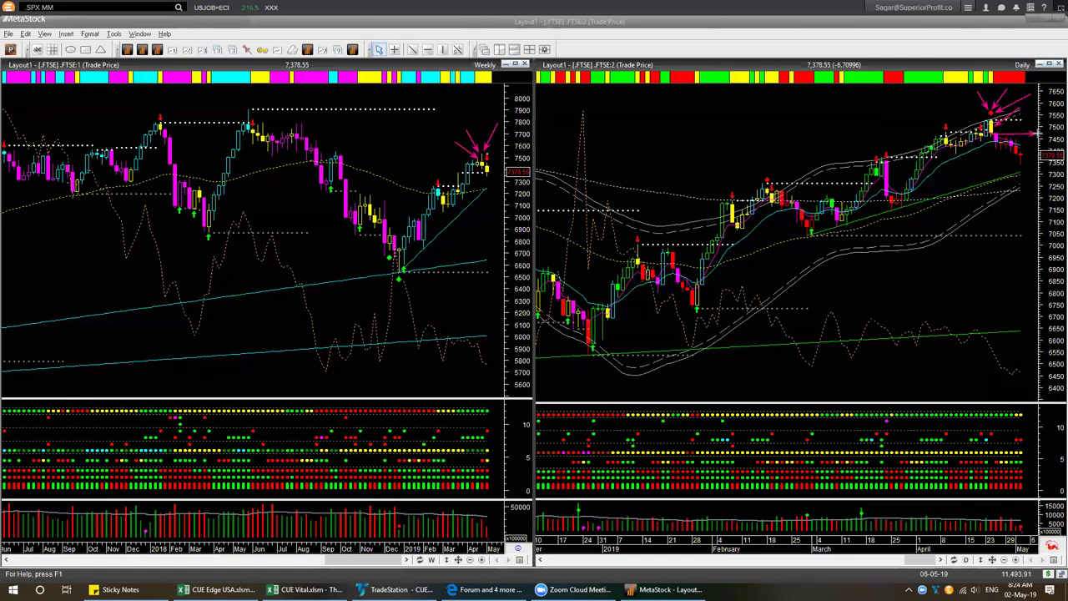
{"action": "left_click_drag", "start_coordinate": [994, 117], "coordinate": [1048, 116]}
{"action": "left_click_drag", "start_coordinate": [1021, 114], "coordinate": [1022, 187]}
{"action": "left_click_drag", "start_coordinate": [985, 176], "coordinate": [1018, 164]}
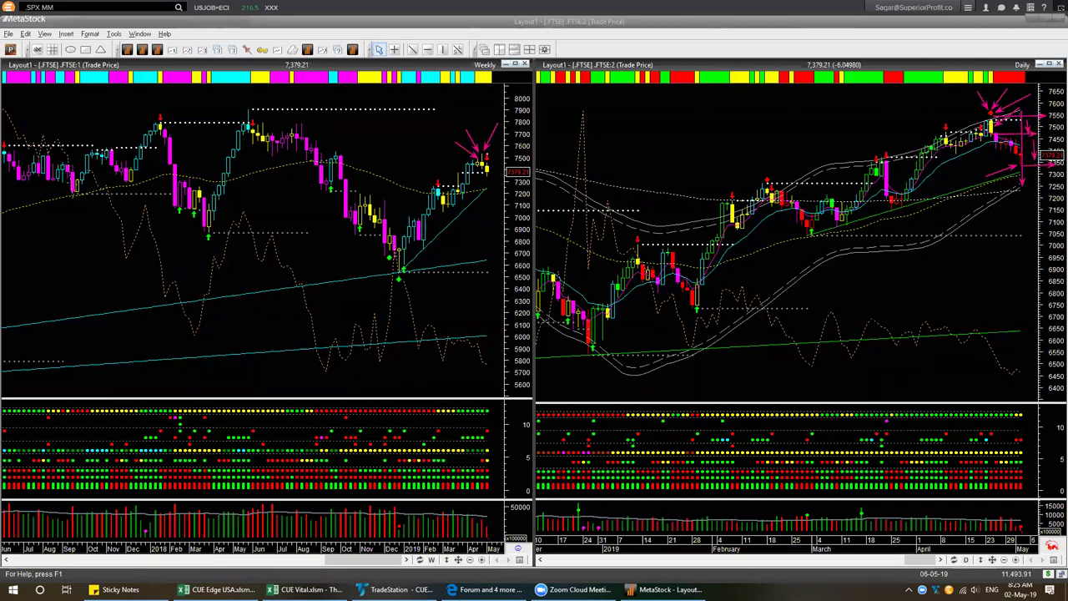
{"action": "key", "text": "Escape"}
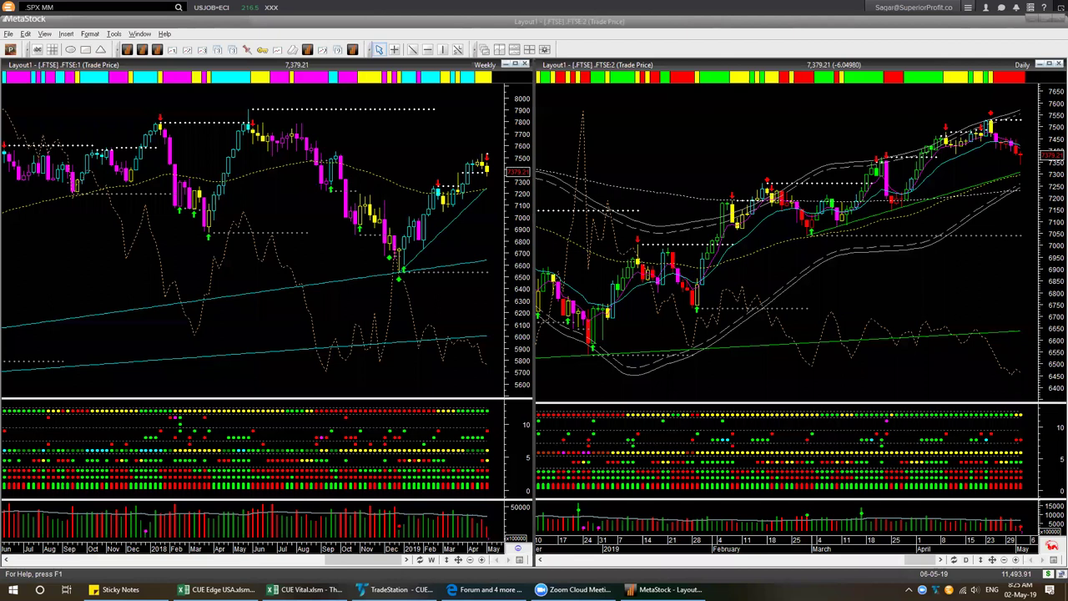
- Focus MetaStock's FTSE 100 chart window and begin closing the Layout1 layout from the File menu
{"action": "mouse_move", "coordinate": [991, 119]}
{"action": "left_click", "coordinate": [829, 122]}
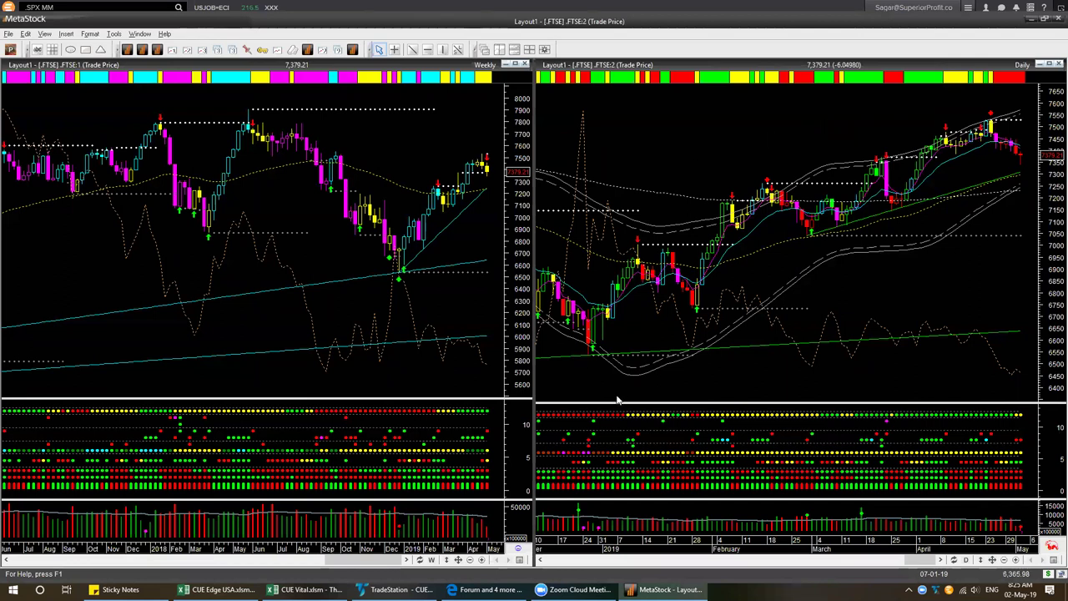
{"action": "key", "text": "alt+f"}
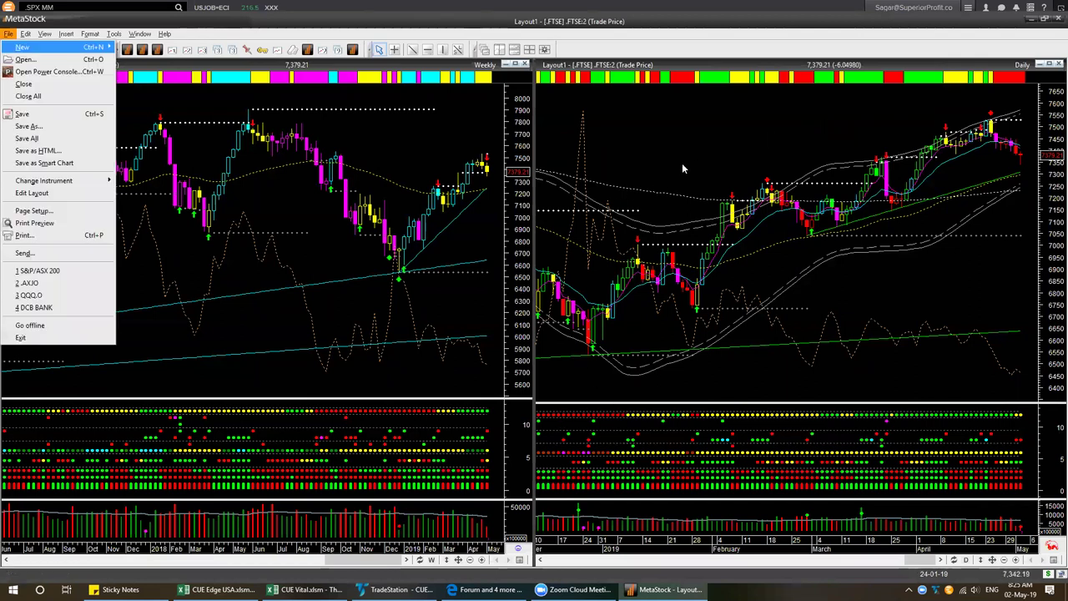
- Close Layout1 without saving its changes, then bring up MetaStock's Power Console
{"action": "key", "text": "c"}
{"action": "left_click", "coordinate": [538, 325]}
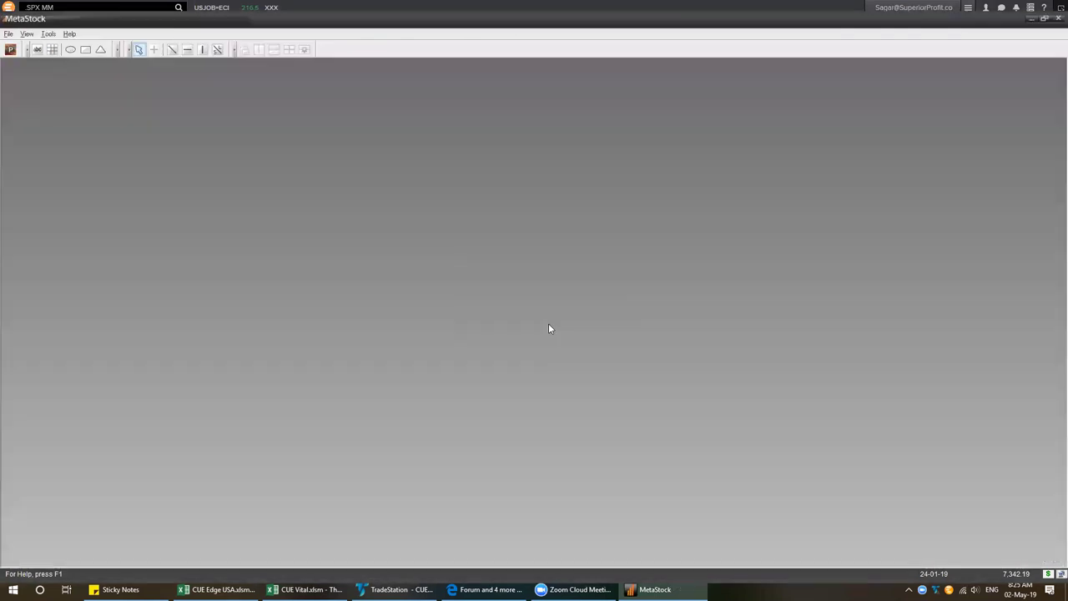
{"action": "left_click", "coordinate": [397, 589]}
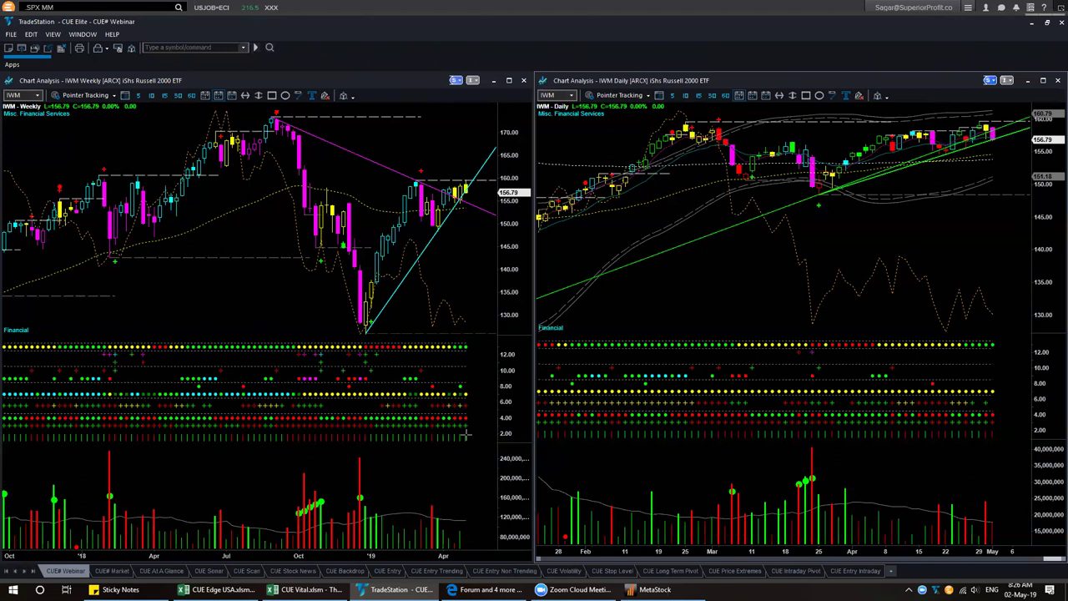
{"action": "left_click", "coordinate": [655, 589]}
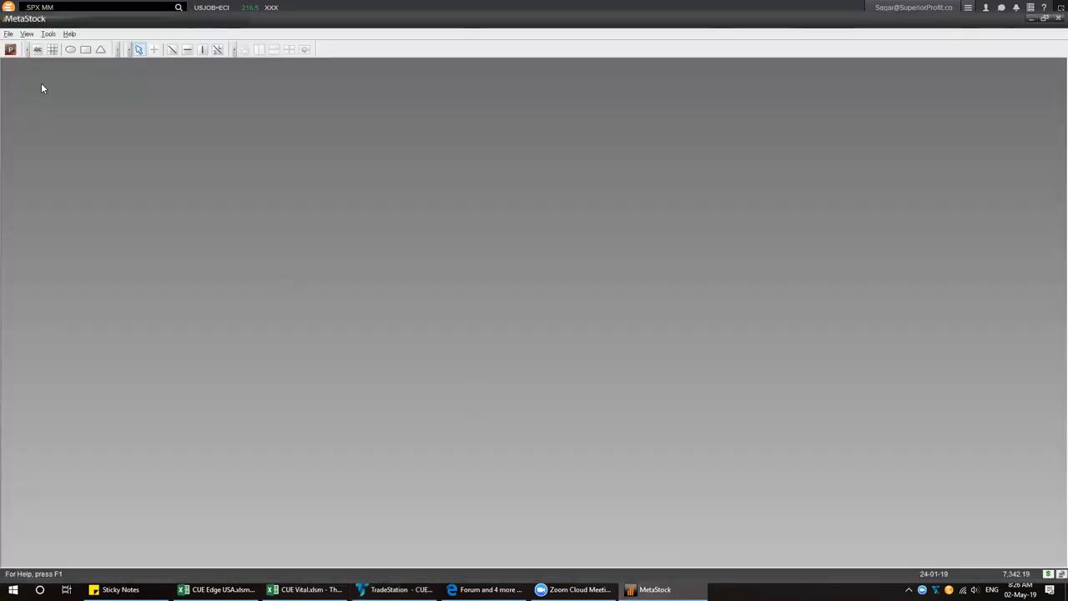
{"action": "left_click", "coordinate": [11, 50]}
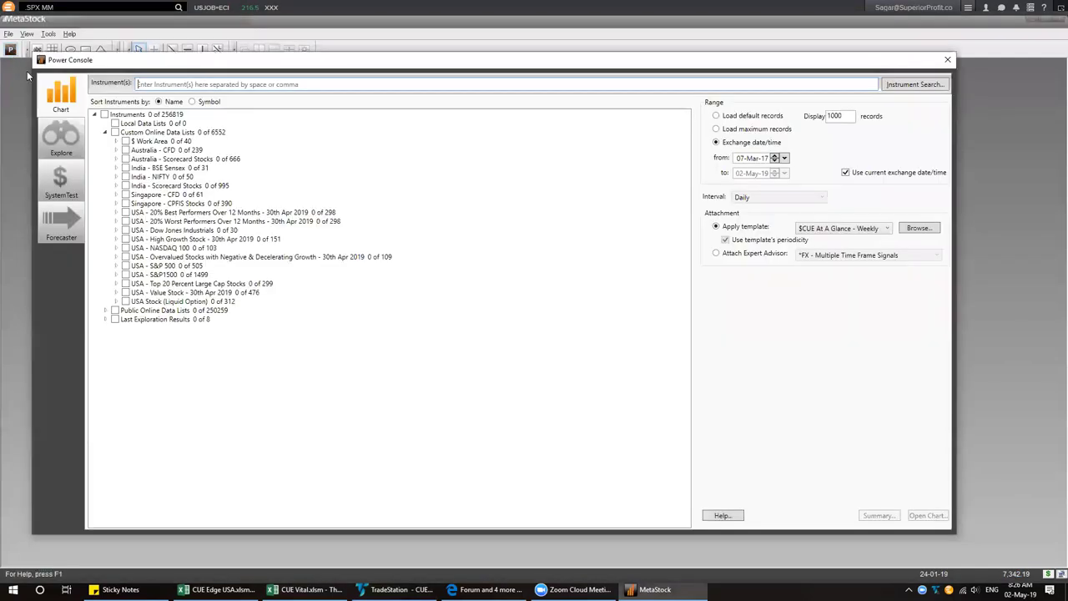
- In Explore, check the CUE Price At Extreme High & Reversing and CUE Short BREAKOUT <R> explorations
{"action": "left_click", "coordinate": [66, 142]}
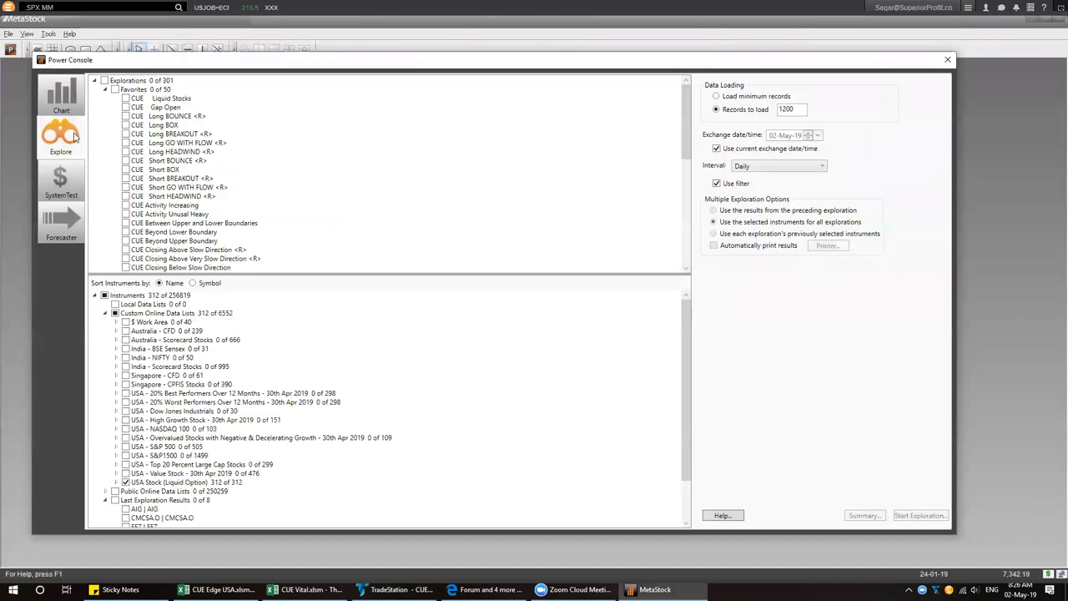
{"action": "scroll", "coordinate": [235, 168], "scroll_direction": "down", "scroll_amount": 3}
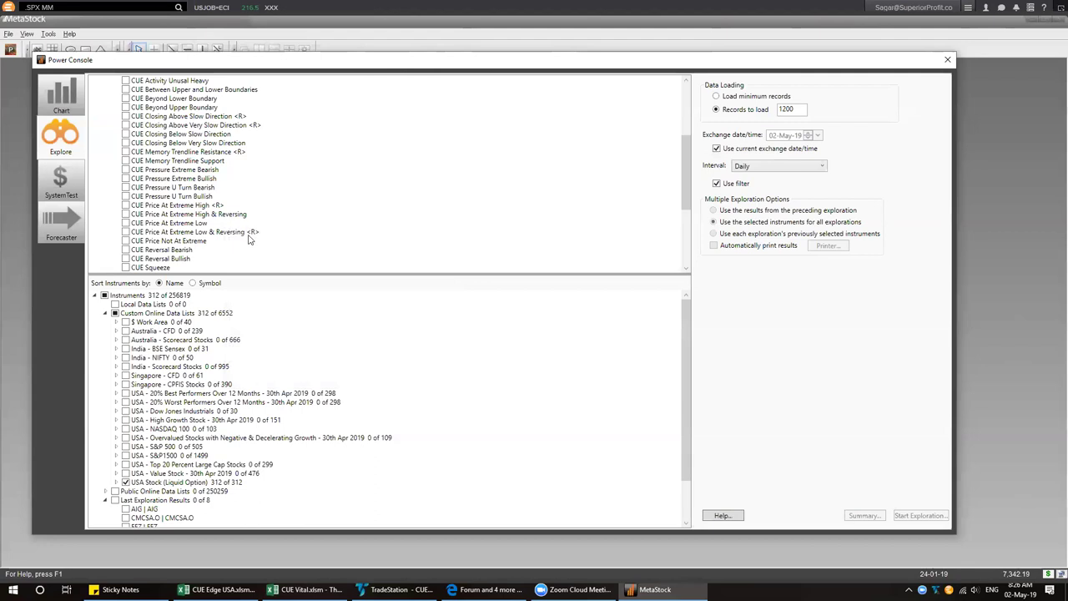
{"action": "left_click", "coordinate": [219, 214]}
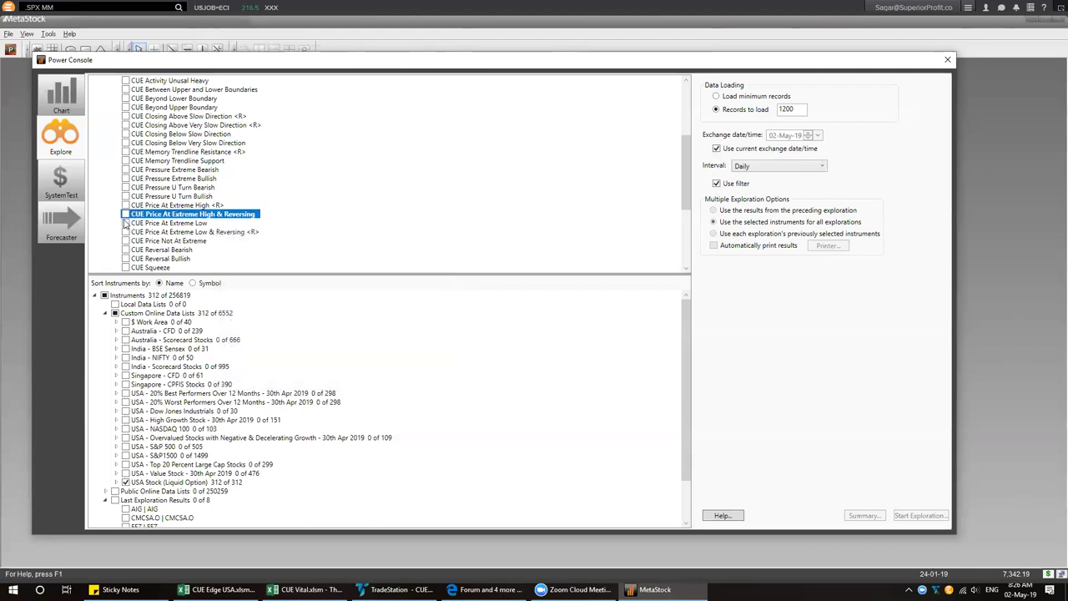
{"action": "key", "text": "space"}
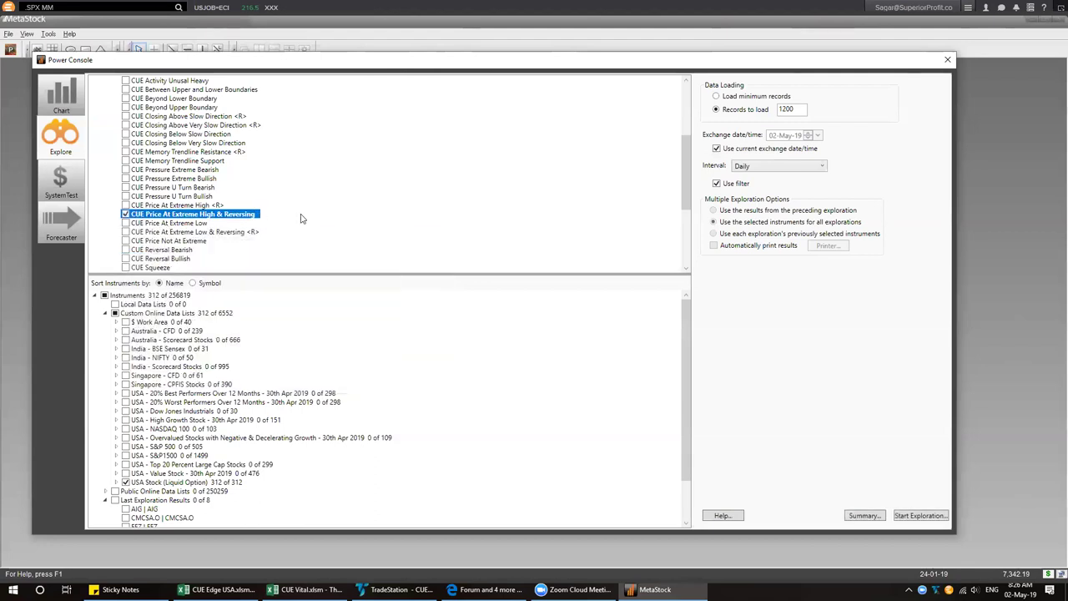
{"action": "scroll", "coordinate": [303, 220], "scroll_direction": "up", "scroll_amount": 5}
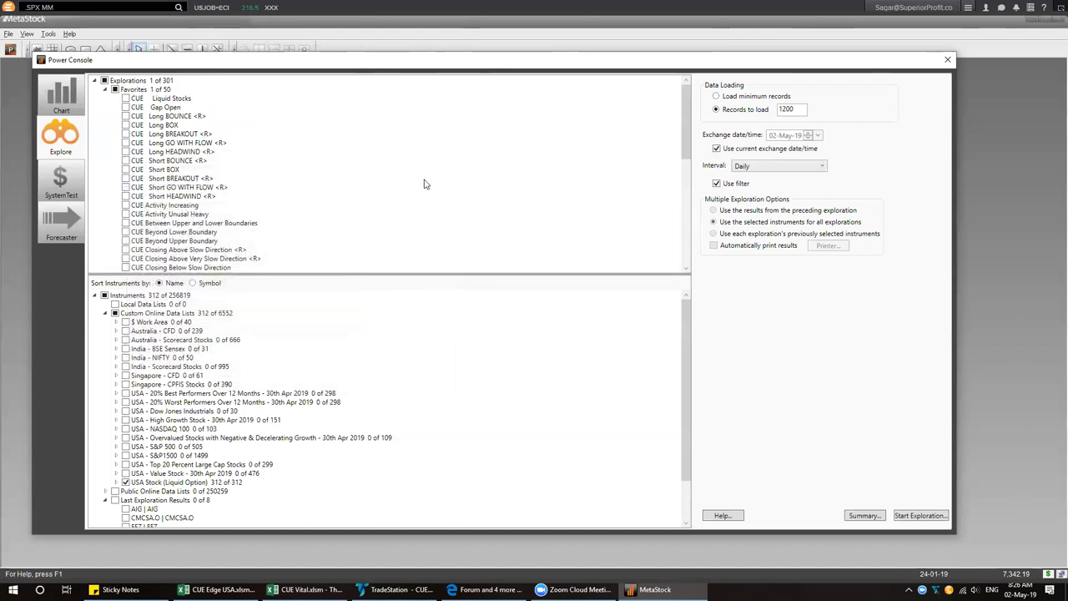
{"action": "left_click", "coordinate": [128, 180]}
- Use preceding exploration results, order Price At Extreme High & Reversing first, and start the explorations
{"action": "left_click", "coordinate": [865, 517]}
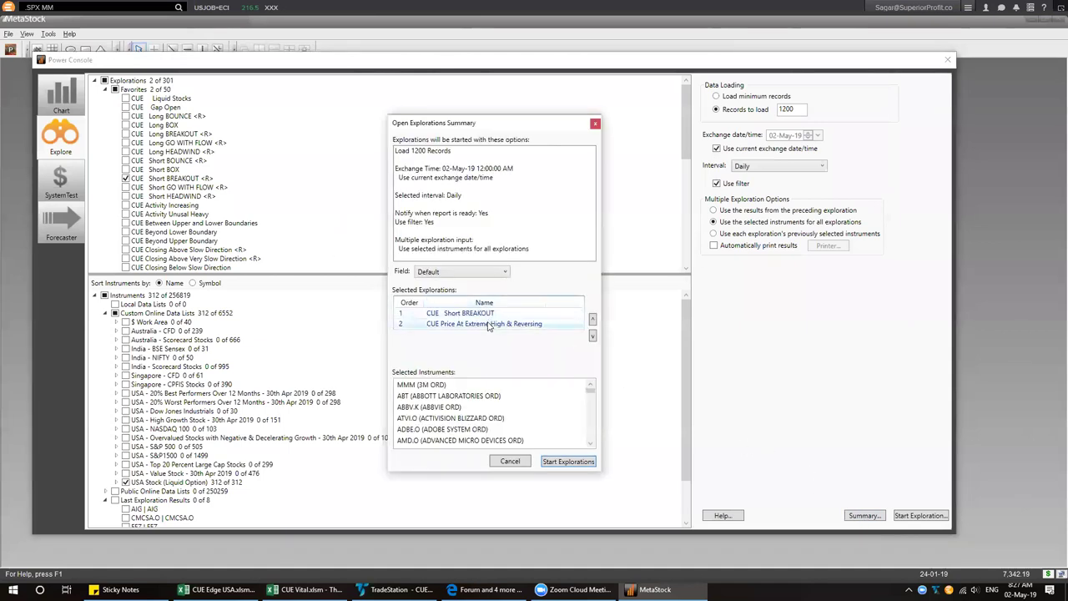
{"action": "left_click_drag", "start_coordinate": [490, 326], "coordinate": [491, 318]}
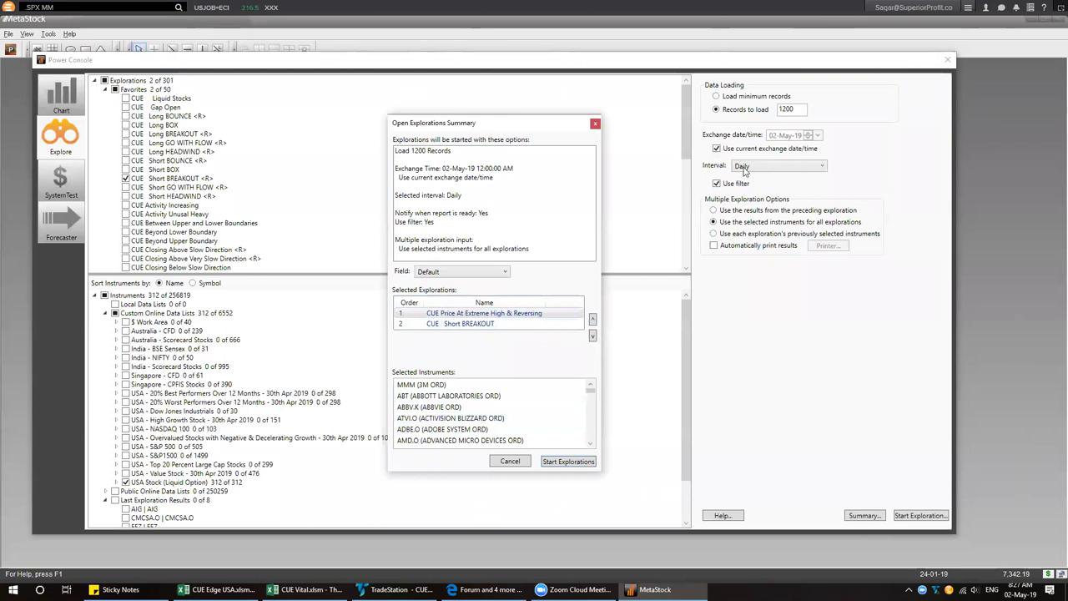
{"action": "left_click", "coordinate": [510, 461]}
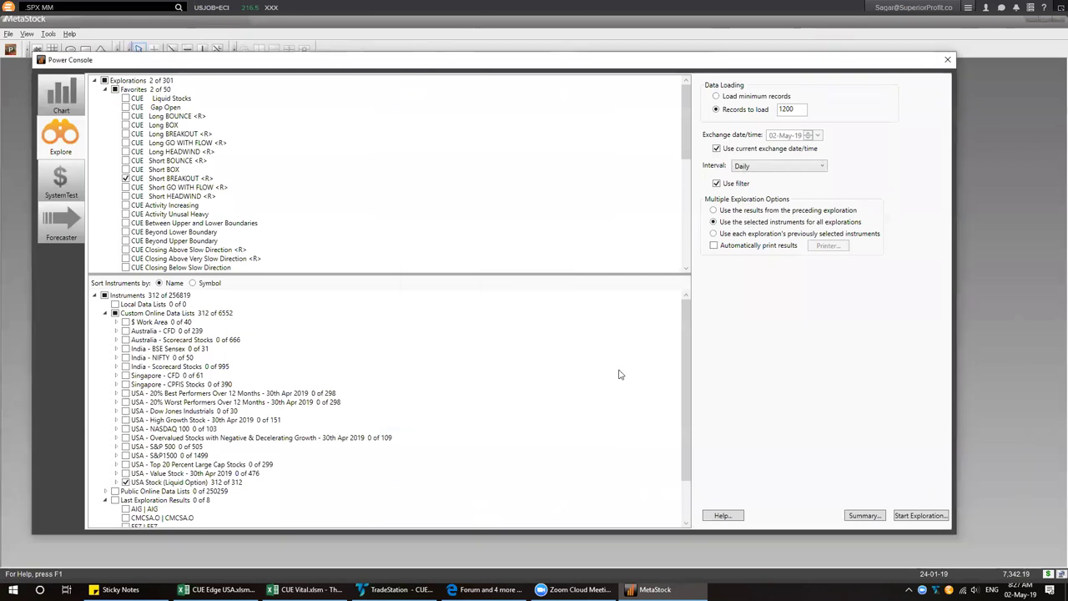
{"action": "left_click", "coordinate": [713, 210]}
{"action": "left_click", "coordinate": [866, 516]}
{"action": "left_click", "coordinate": [480, 324]}
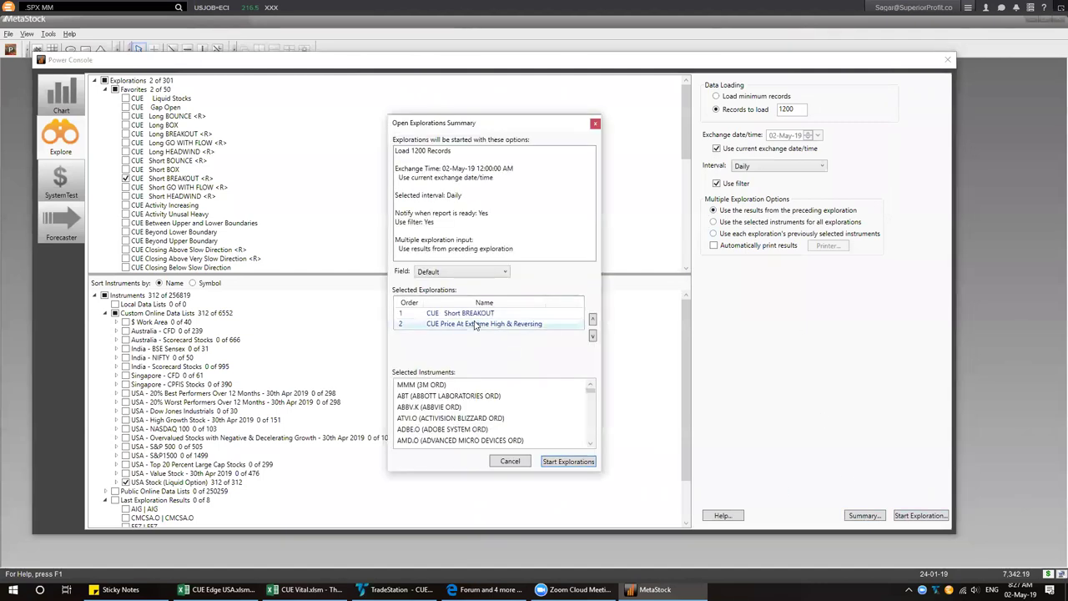
{"action": "left_click", "coordinate": [592, 319]}
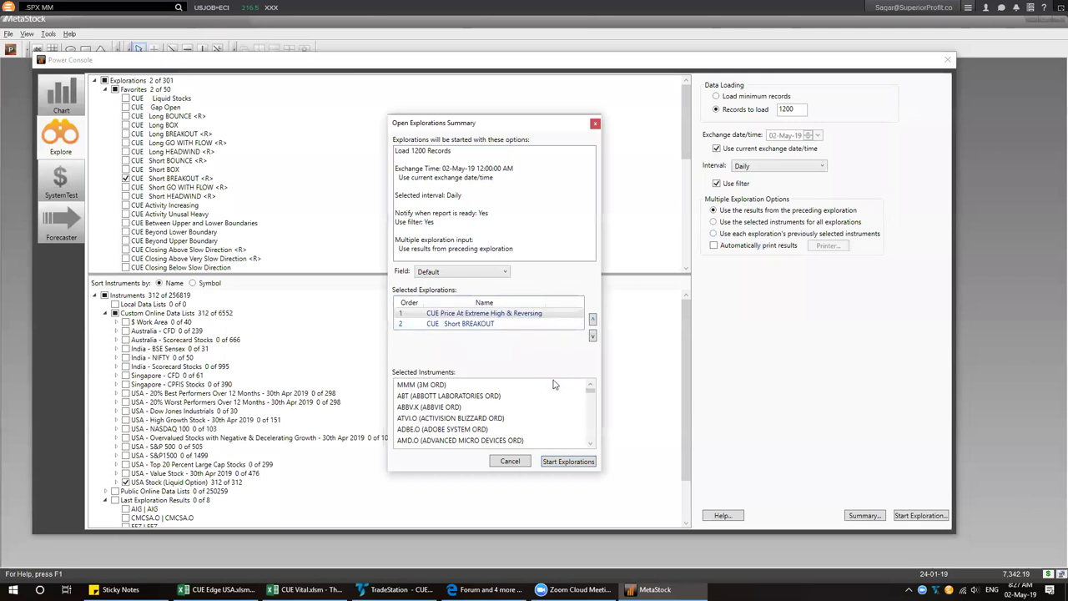
{"action": "left_click", "coordinate": [570, 464]}
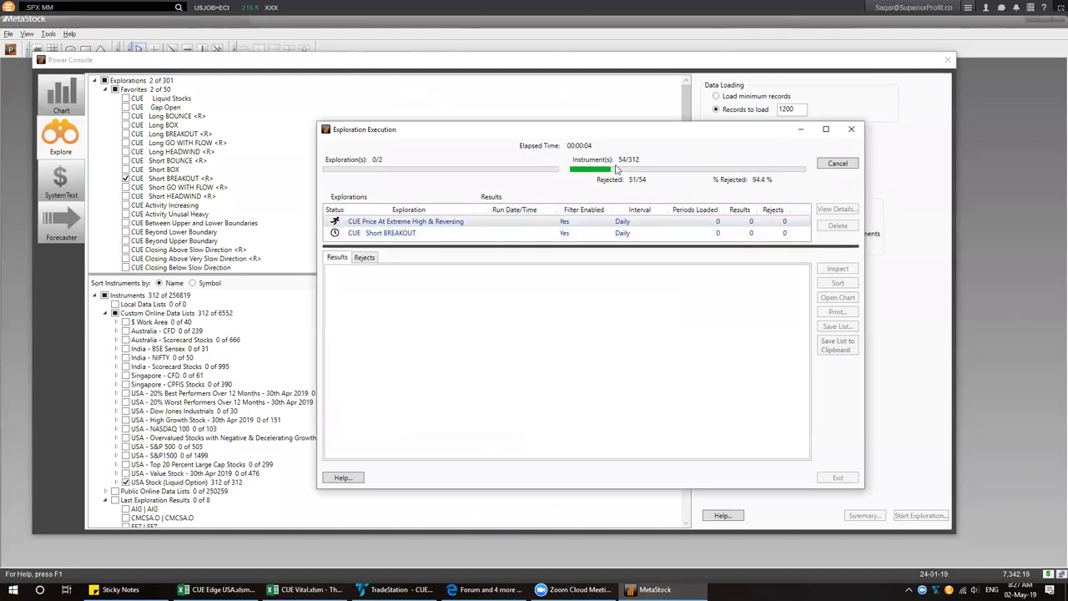
- After the run completes, select the CUE Short BREAKOUT row to list its nine results
{"action": "left_click", "coordinate": [439, 222]}
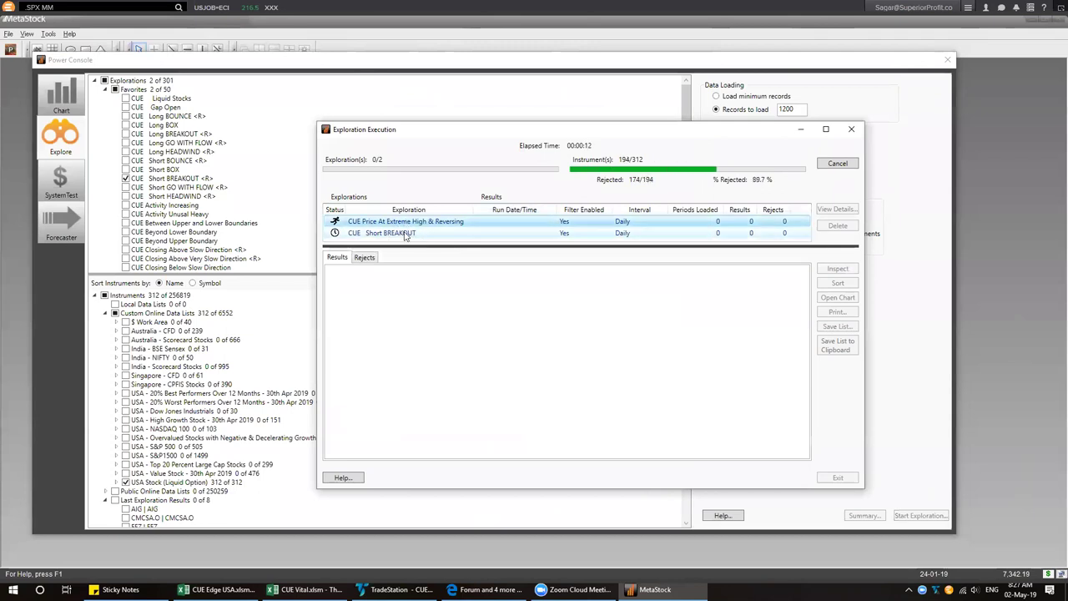
{"action": "left_click", "coordinate": [406, 235]}
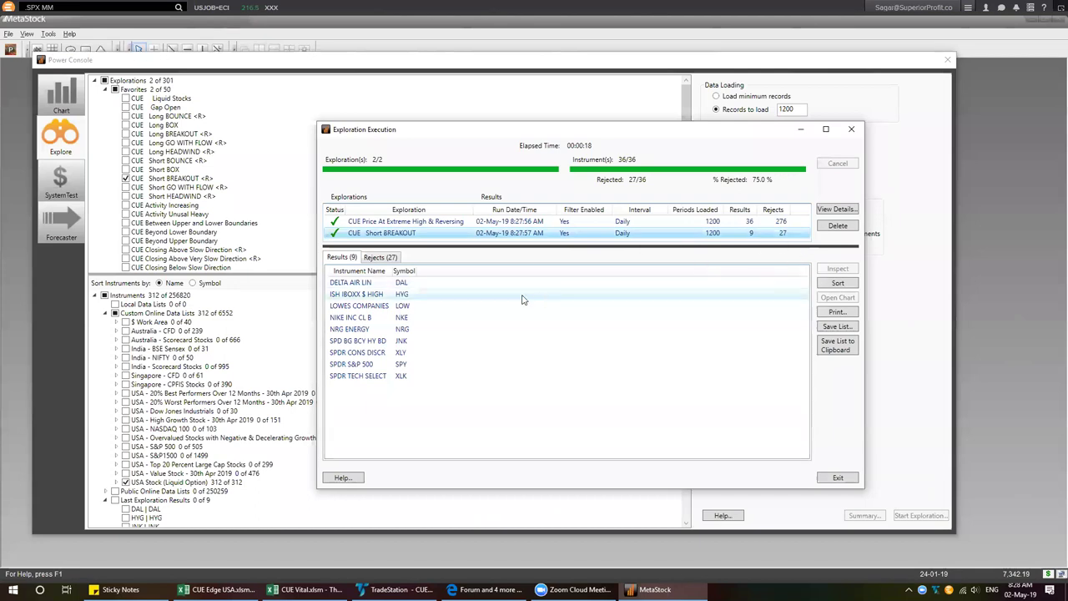
- Select the nine result rows, DAL through XLY, and Copy All to the clipboard
{"action": "left_click", "coordinate": [435, 284]}
{"action": "left_click", "coordinate": [407, 376], "text": "shift"}
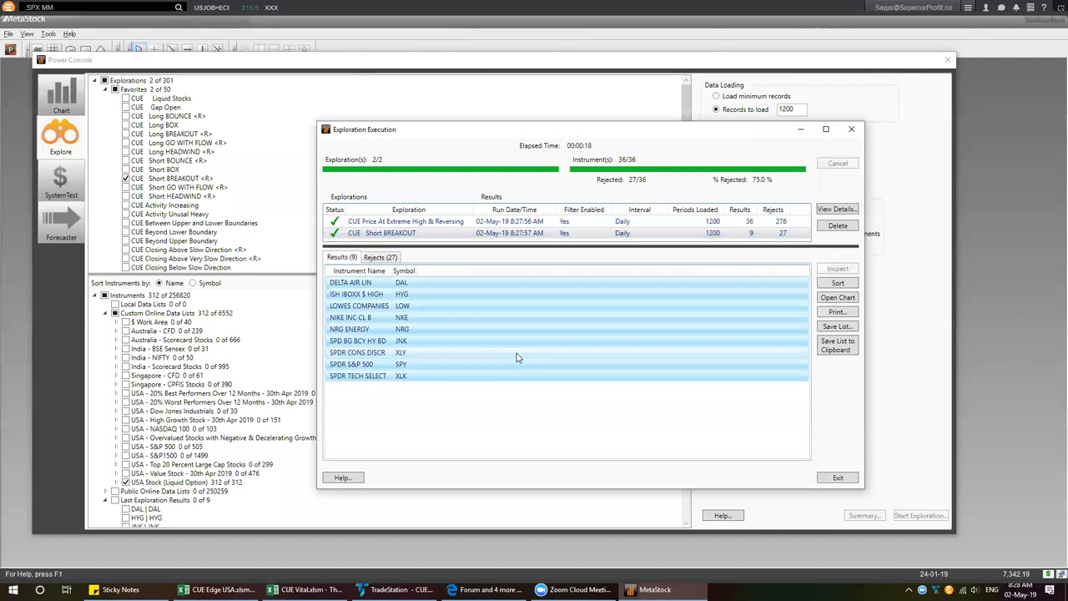
{"action": "right_click", "coordinate": [515, 309]}
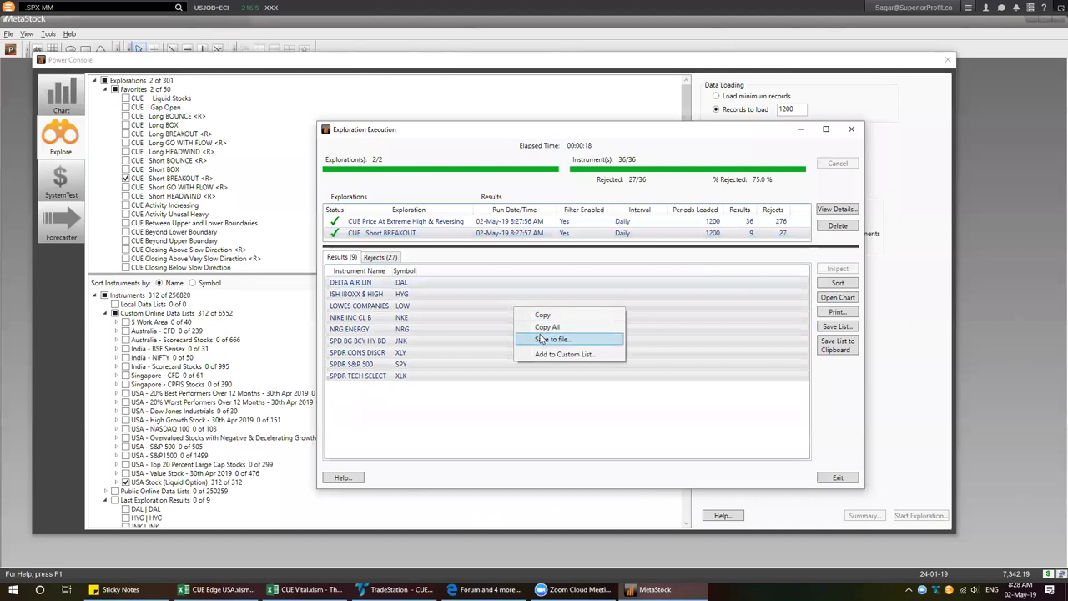
{"action": "left_click", "coordinate": [547, 326]}
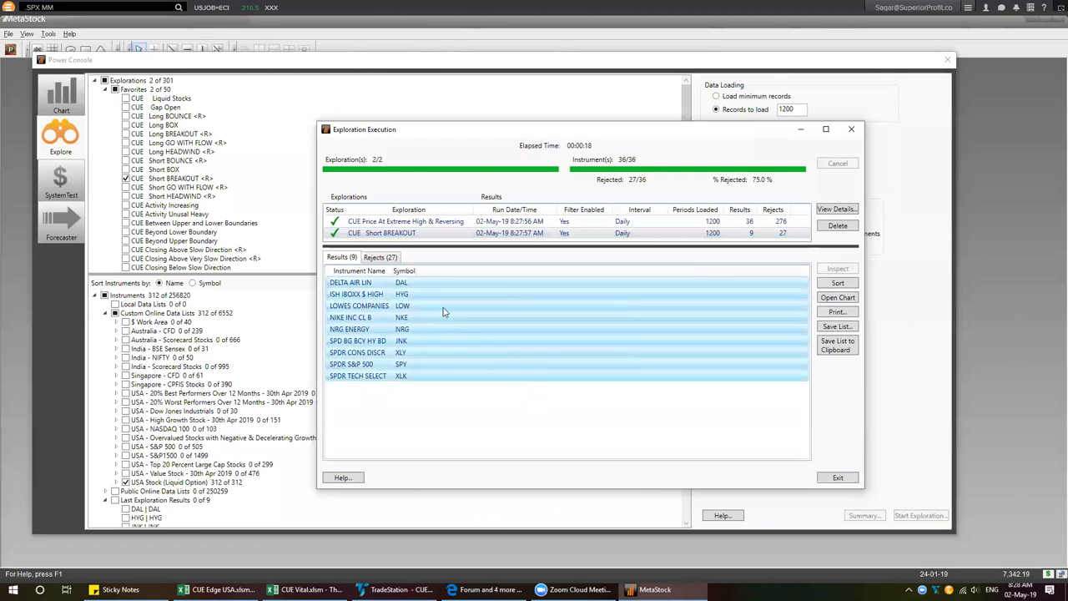
{"action": "left_click", "coordinate": [426, 285]}
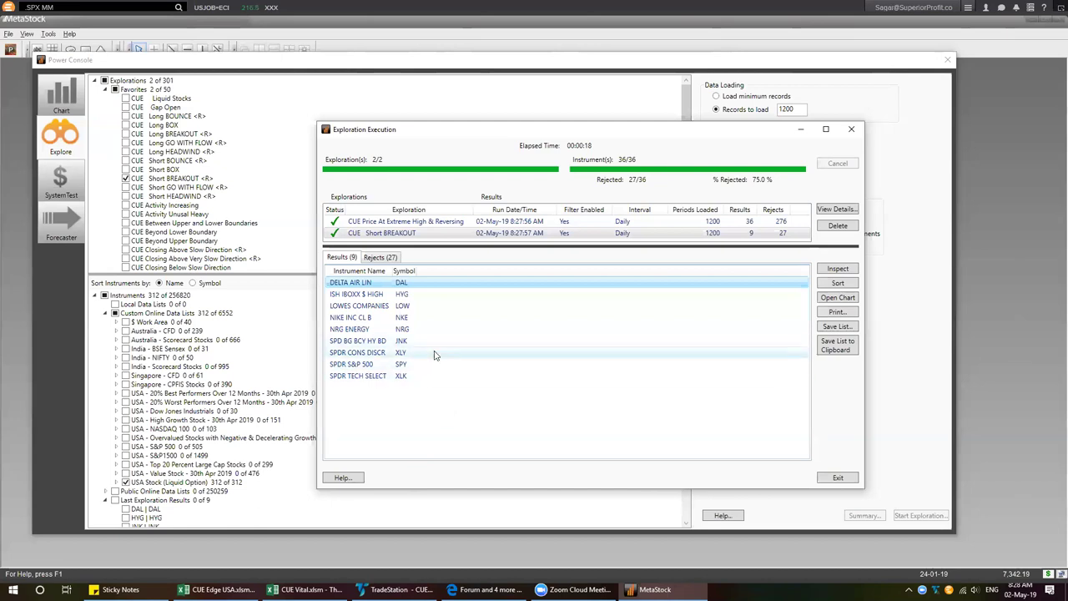
{"action": "right_click", "coordinate": [434, 407]}
{"action": "left_click", "coordinate": [461, 423]}
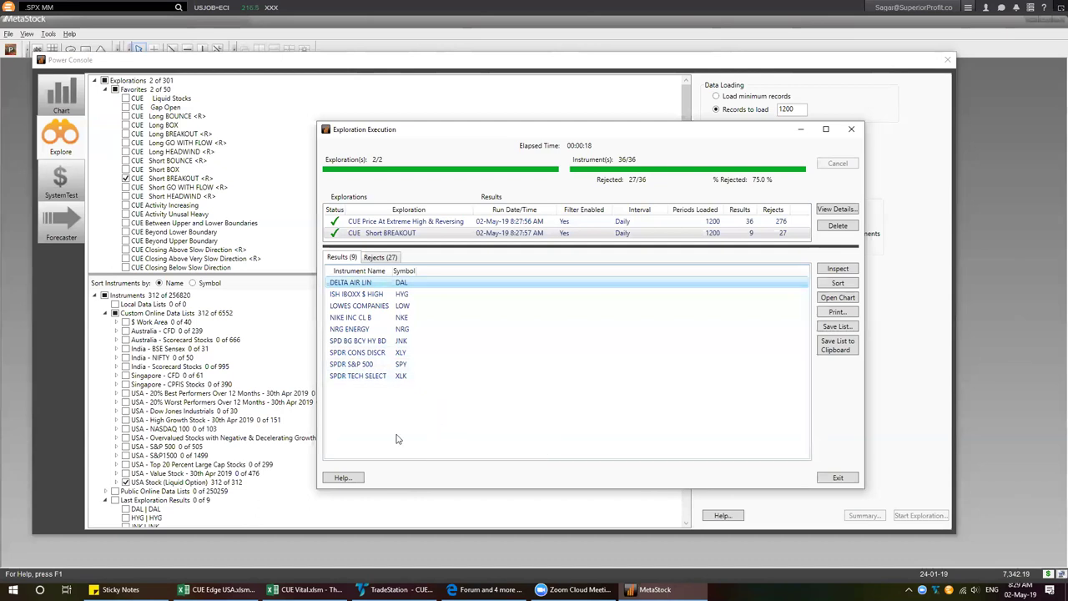
- Paste the copied exploration results into cell D5 of the CUE Vital Notes sheet
{"action": "left_click", "coordinate": [309, 589]}
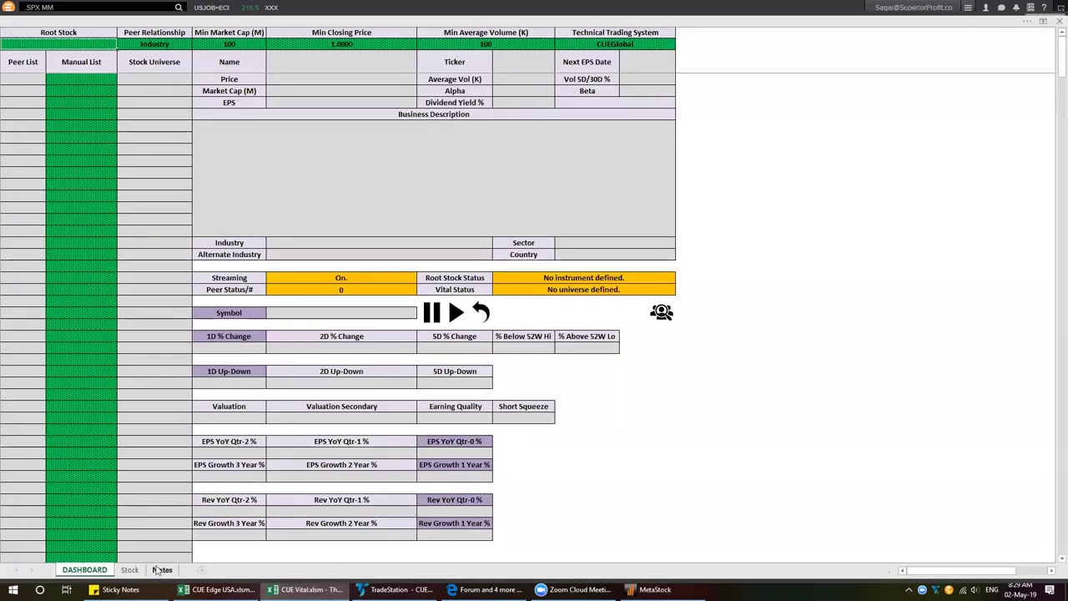
{"action": "left_click", "coordinate": [162, 570]}
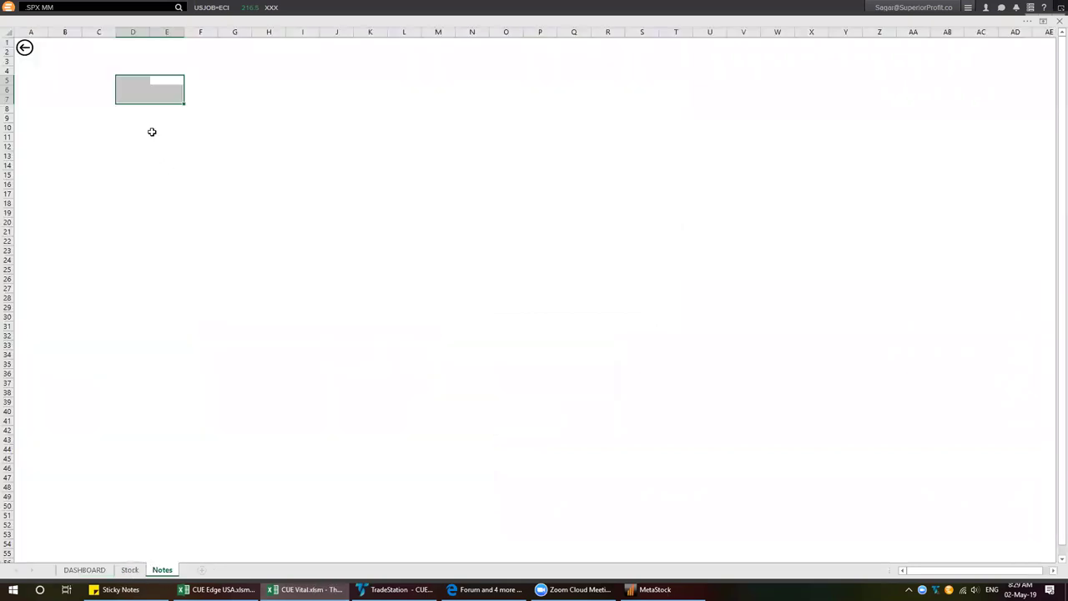
{"action": "left_click", "coordinate": [136, 78]}
{"action": "right_click", "coordinate": [137, 80]}
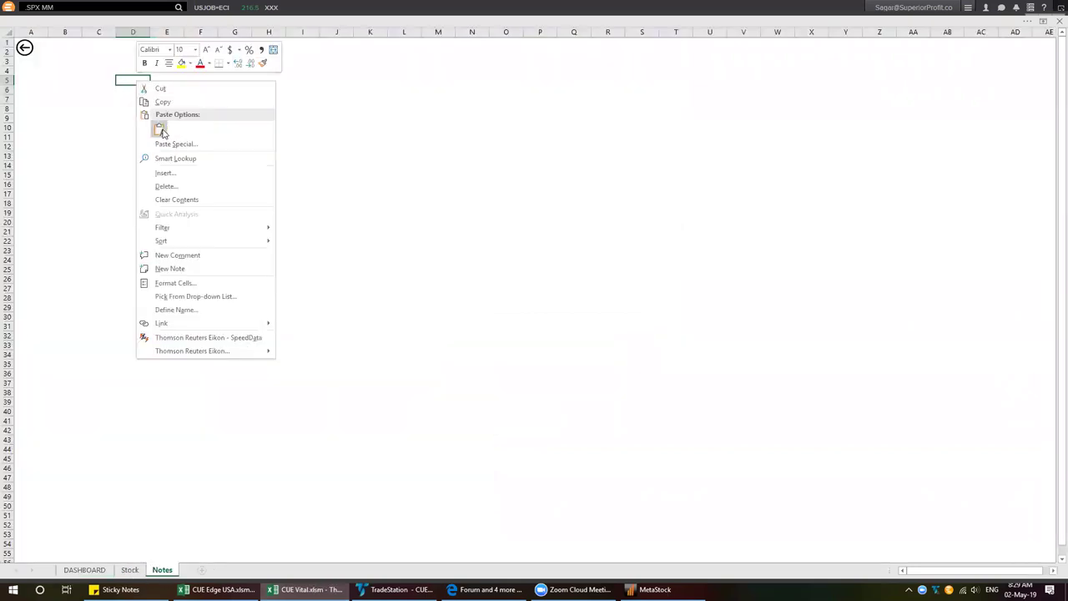
{"action": "left_click", "coordinate": [161, 129]}
{"action": "left_click", "coordinate": [255, 145]}
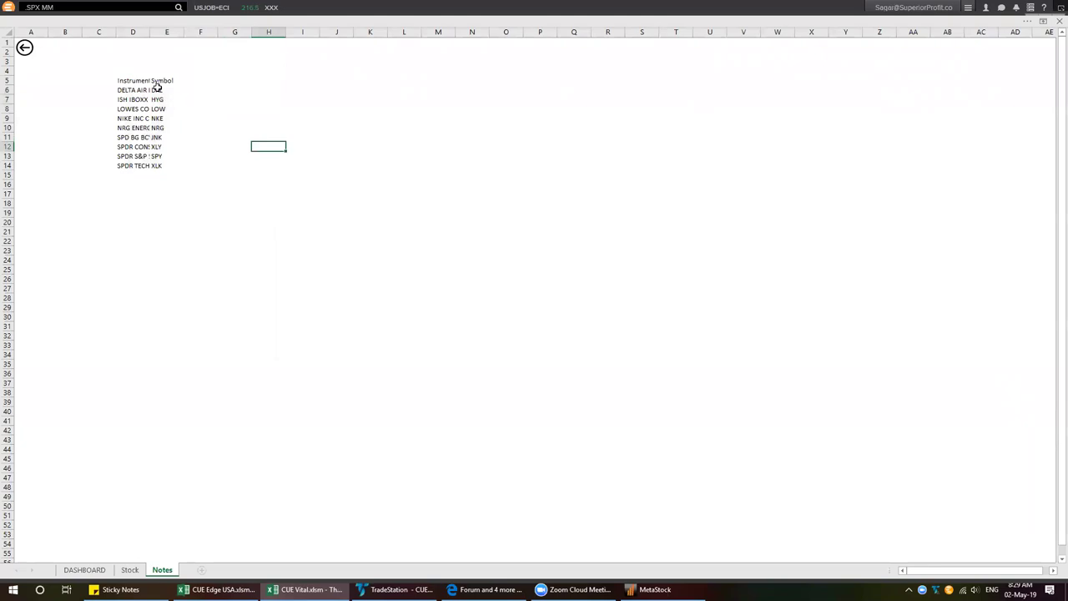
- Select the symbols in E6:E14, load them via the dashboard back-arrow, and open the Stock sheet
{"action": "left_click", "coordinate": [157, 89]}
{"action": "left_click_drag", "start_coordinate": [157, 90], "coordinate": [162, 165]}
{"action": "left_click", "coordinate": [25, 48]}
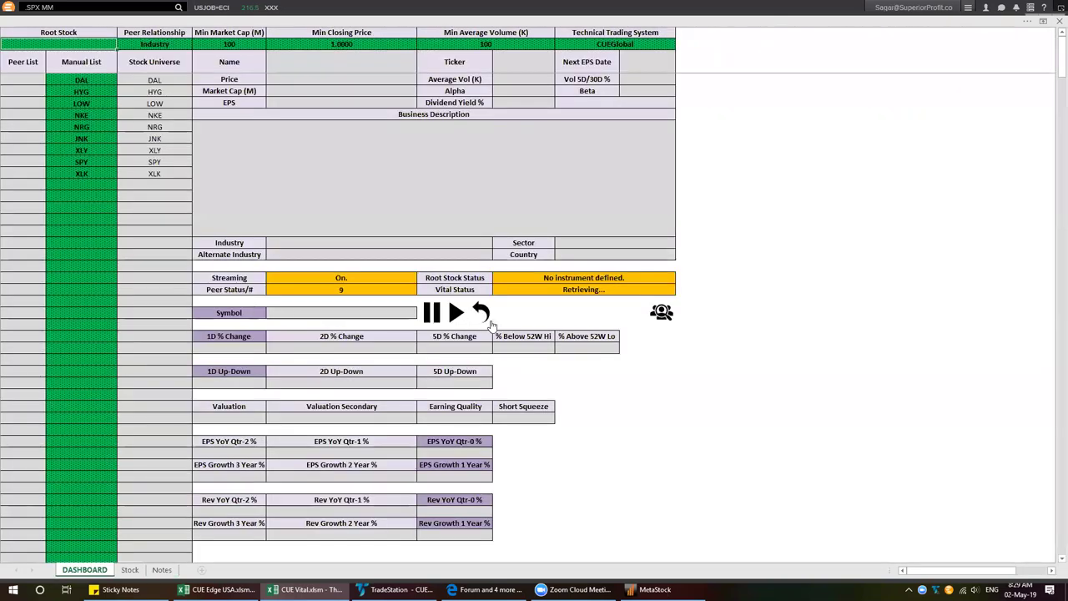
{"action": "left_click", "coordinate": [579, 294]}
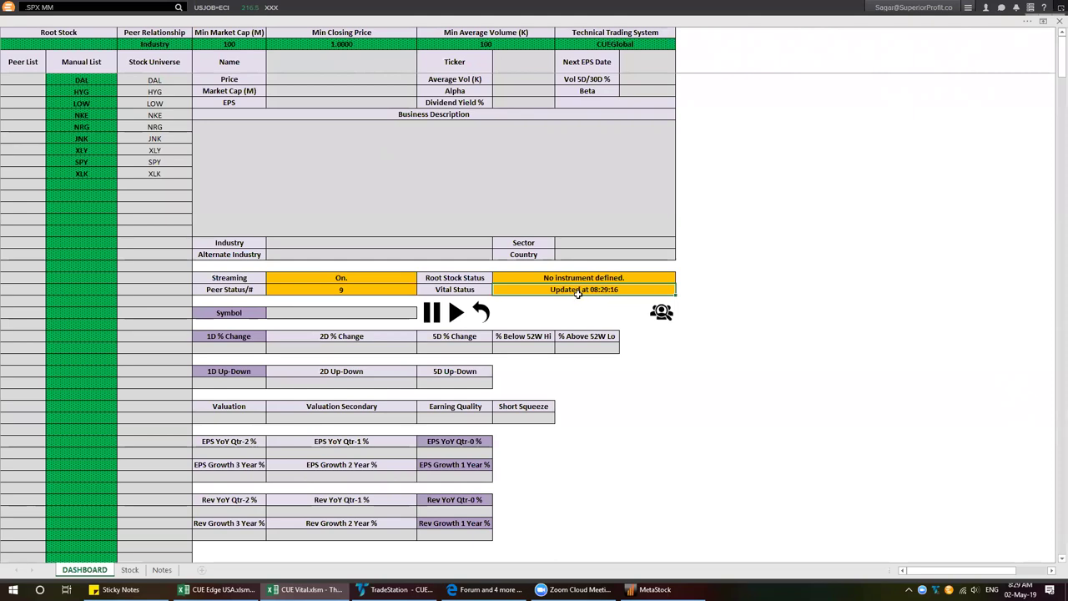
{"action": "left_click", "coordinate": [662, 313]}
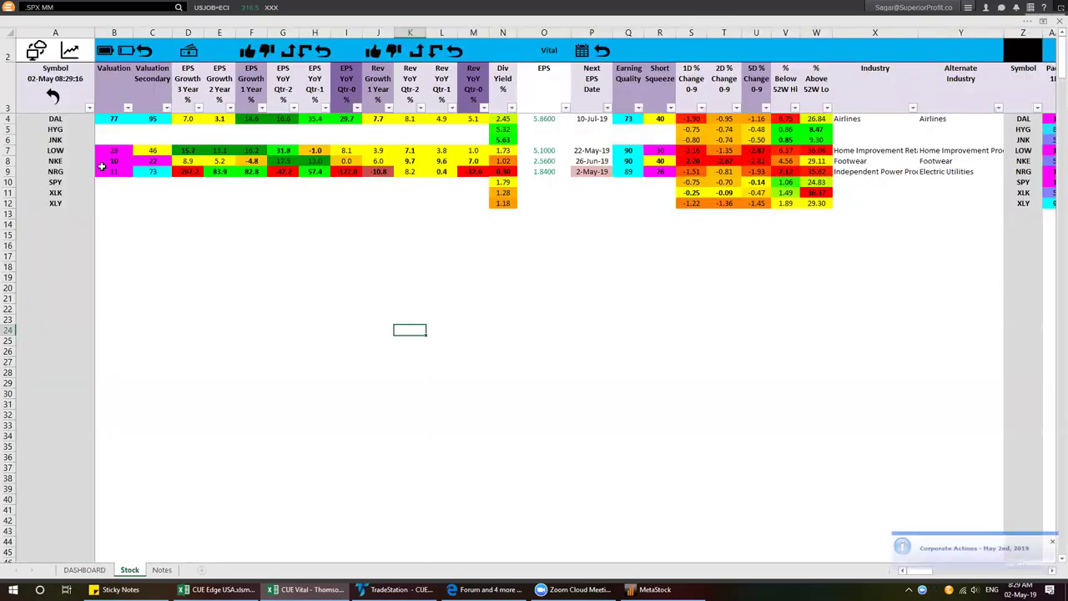
- Review the listed symbols and DAL's valuation score 77 and EPS YoY quarterly values
{"action": "left_click", "coordinate": [55, 140]}
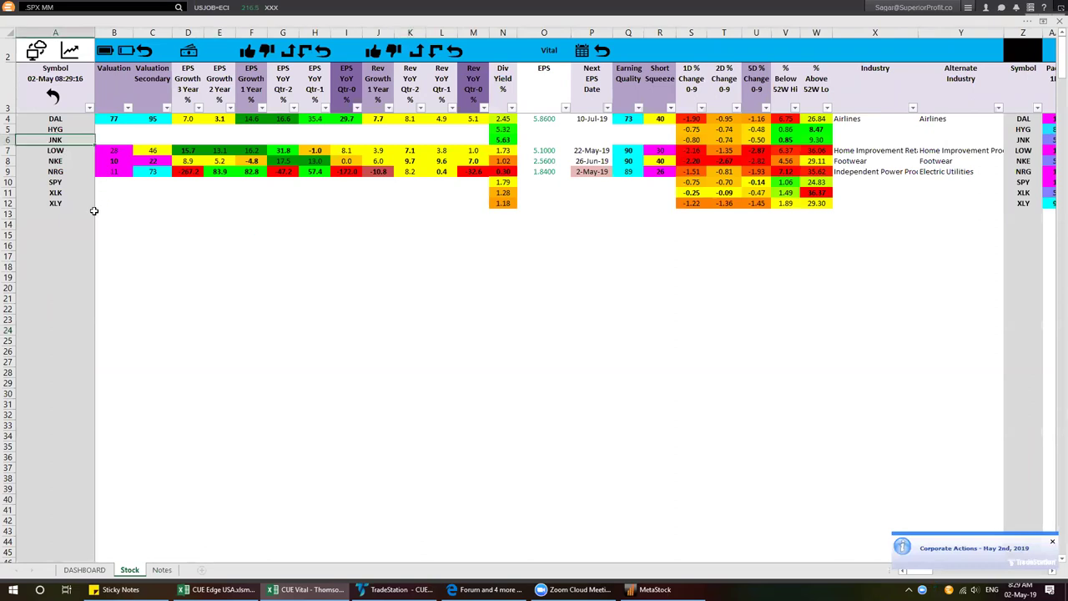
{"action": "left_click_drag", "start_coordinate": [60, 182], "coordinate": [469, 200]}
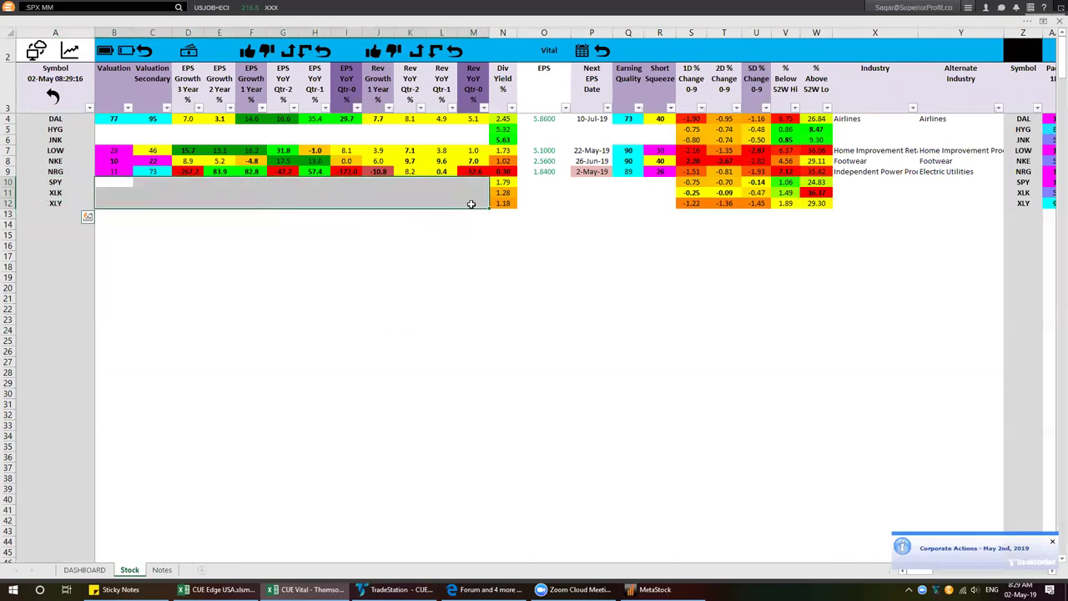
{"action": "left_click", "coordinate": [110, 119]}
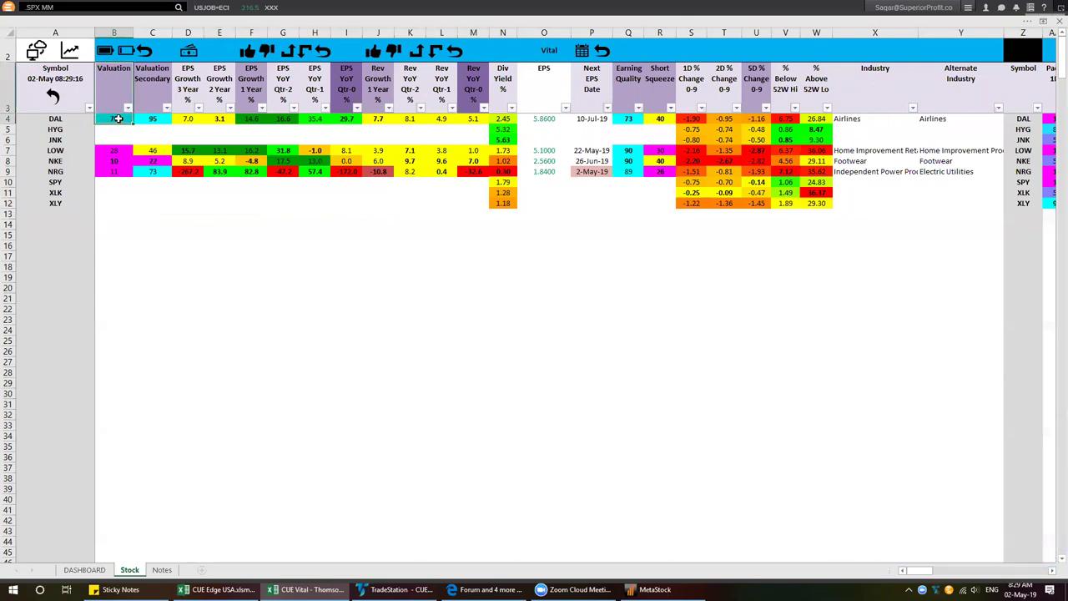
{"action": "left_click_drag", "start_coordinate": [351, 89], "coordinate": [321, 123]}
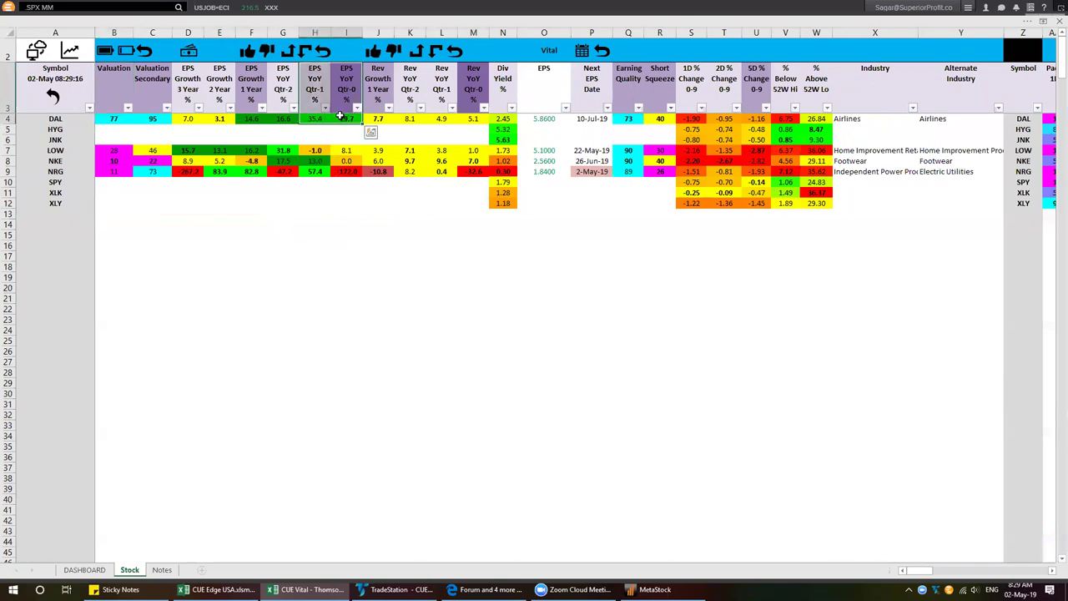
- Clear the DAL entry in row 4 of the Stock sheet
{"action": "left_click", "coordinate": [8, 118]}
{"action": "key", "text": "Delete"}
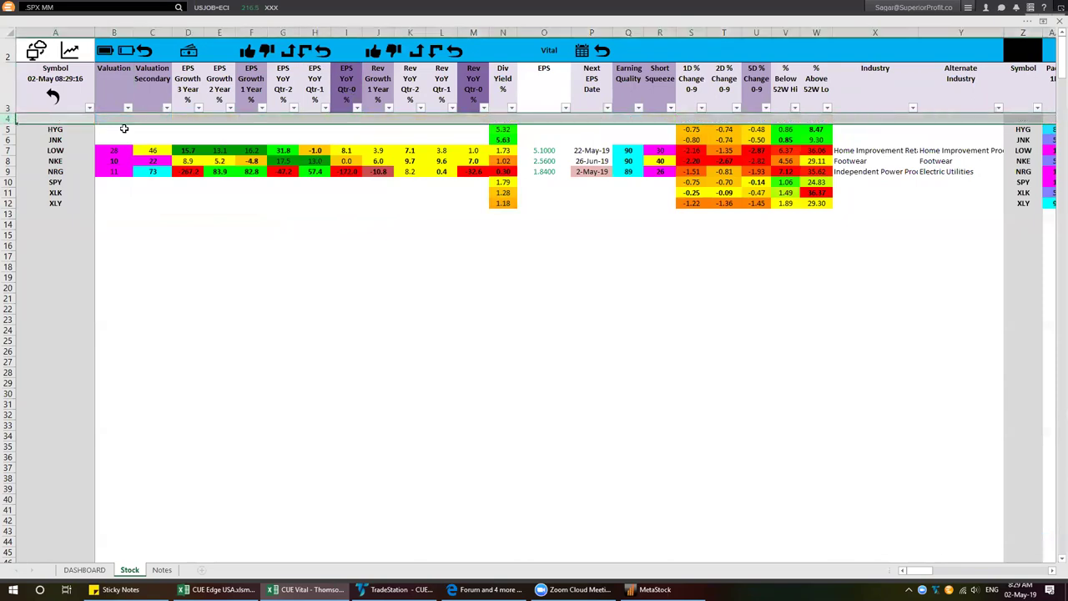
{"action": "left_click", "coordinate": [124, 130]}
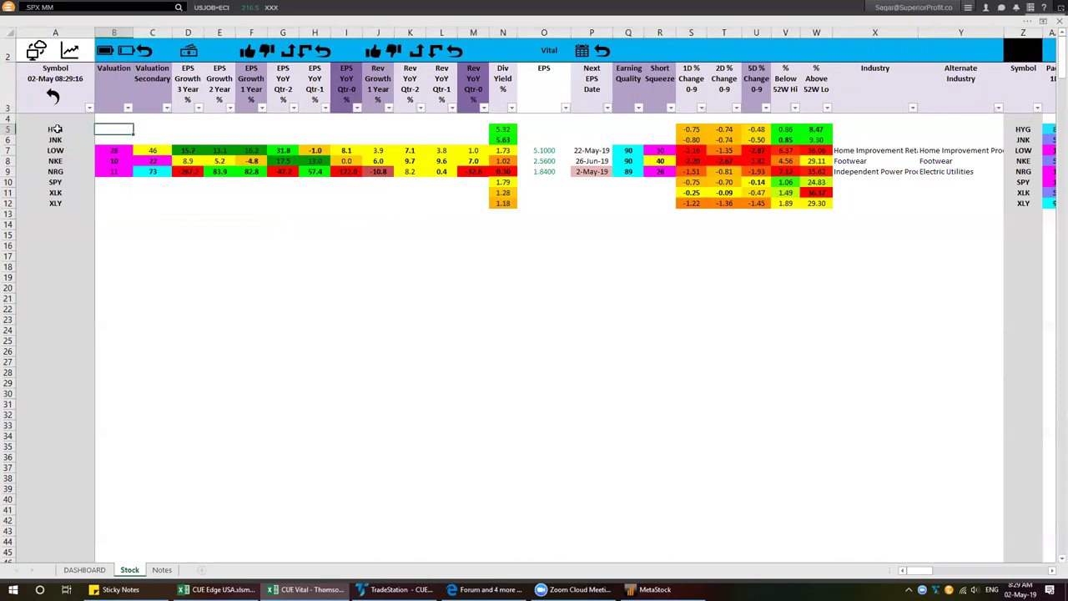
- Compare the Valuation scores and EPS YoY Qtr-0 values of the remaining symbols
{"action": "left_click_drag", "start_coordinate": [55, 128], "coordinate": [59, 139]}
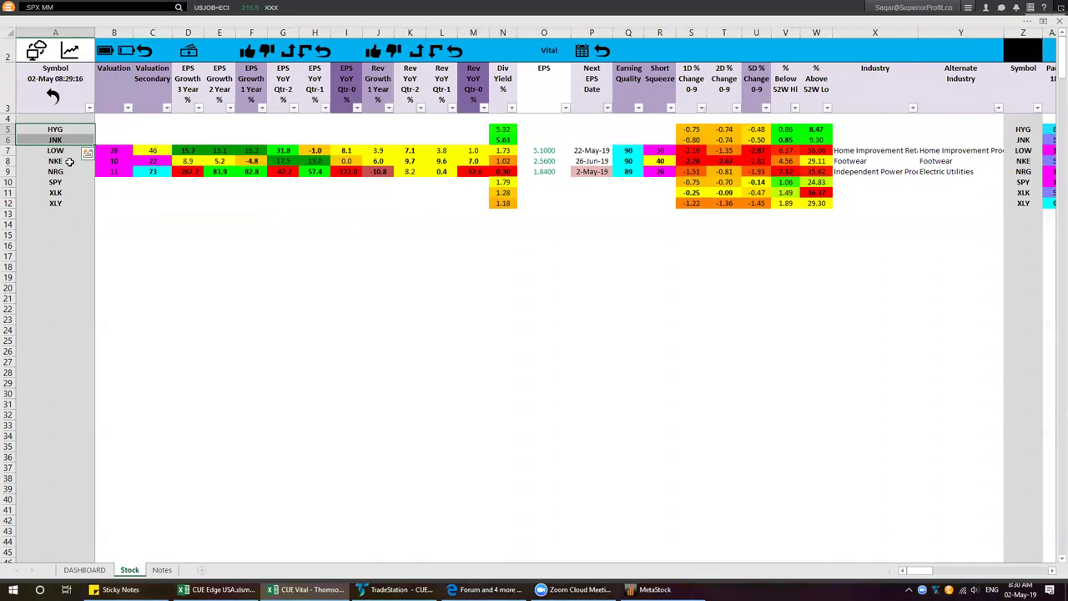
{"action": "left_click_drag", "start_coordinate": [114, 150], "coordinate": [115, 172]}
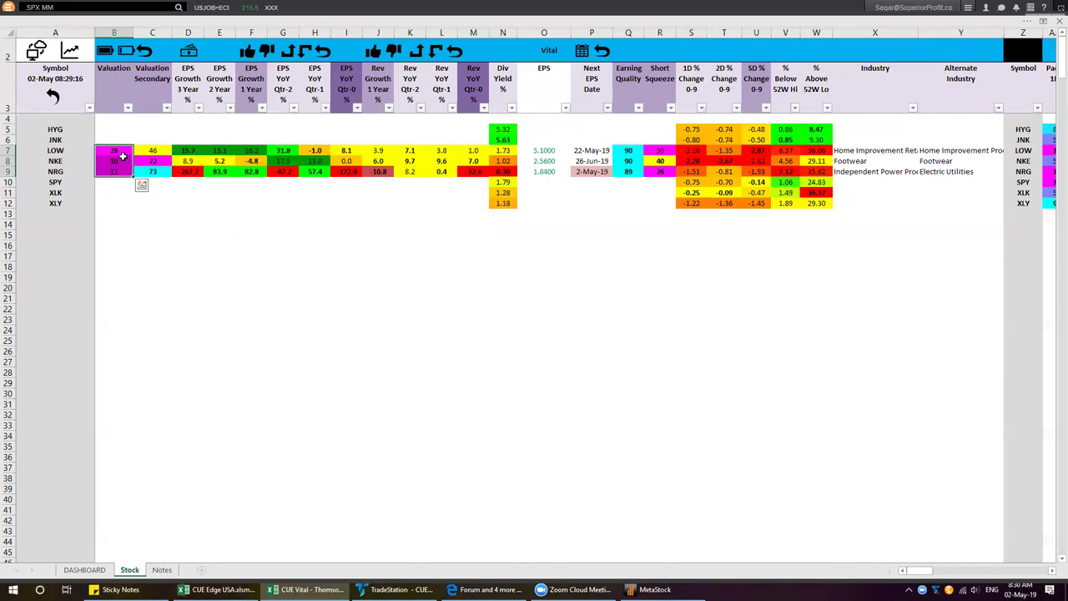
{"action": "left_click", "coordinate": [106, 76]}
{"action": "left_click_drag", "start_coordinate": [105, 76], "coordinate": [121, 178]}
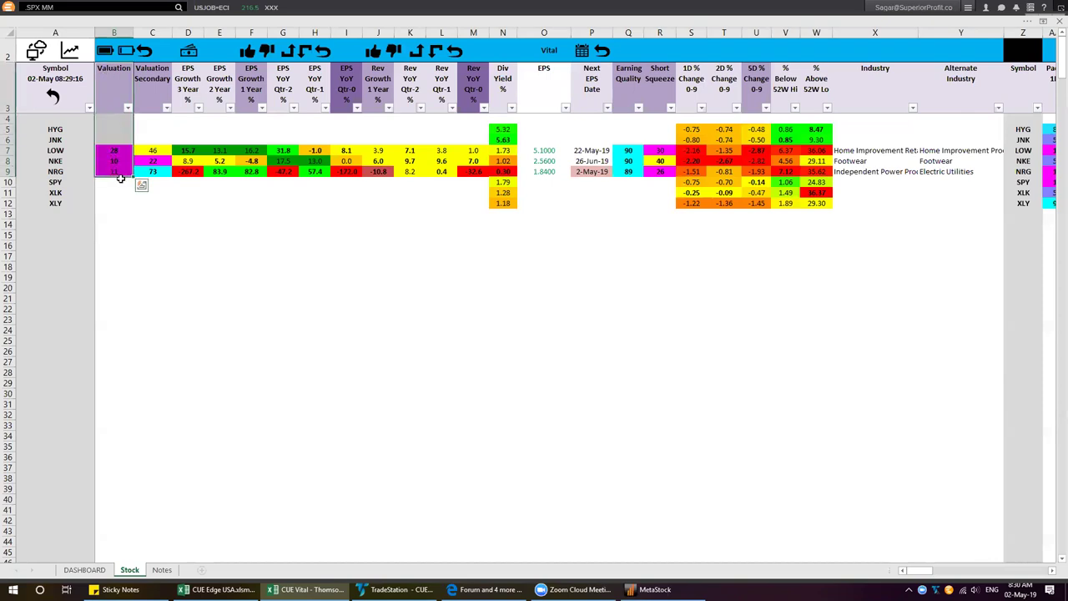
{"action": "left_click_drag", "start_coordinate": [343, 86], "coordinate": [345, 191]}
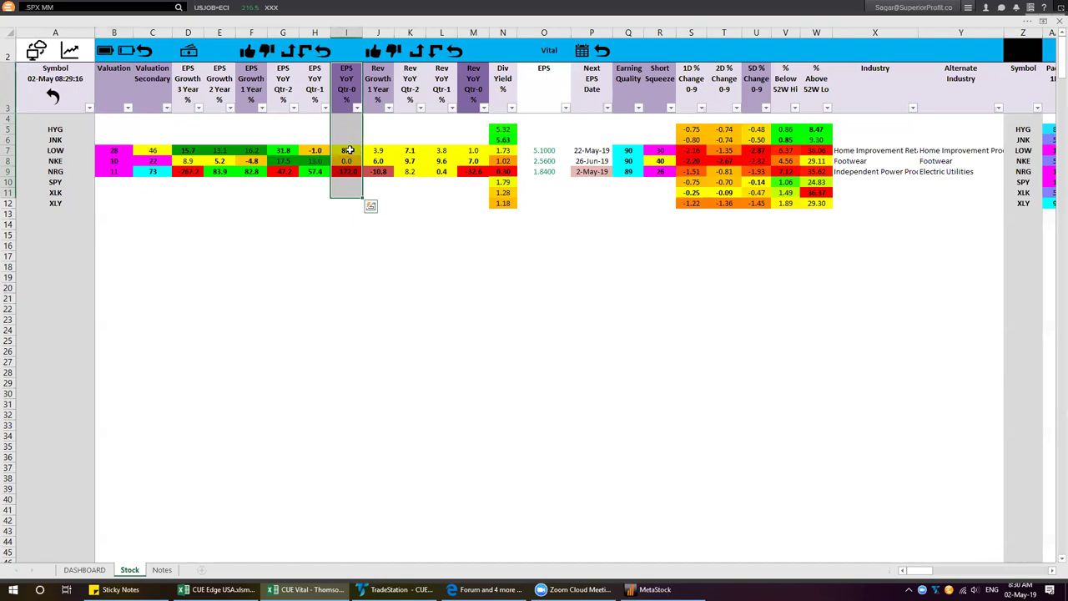
- Compare LOW, NKE and NRG quarterly EPS growth and check NKE's Footwear and NRG's industries
{"action": "left_click", "coordinate": [348, 150]}
{"action": "key", "text": "shift+Left"}
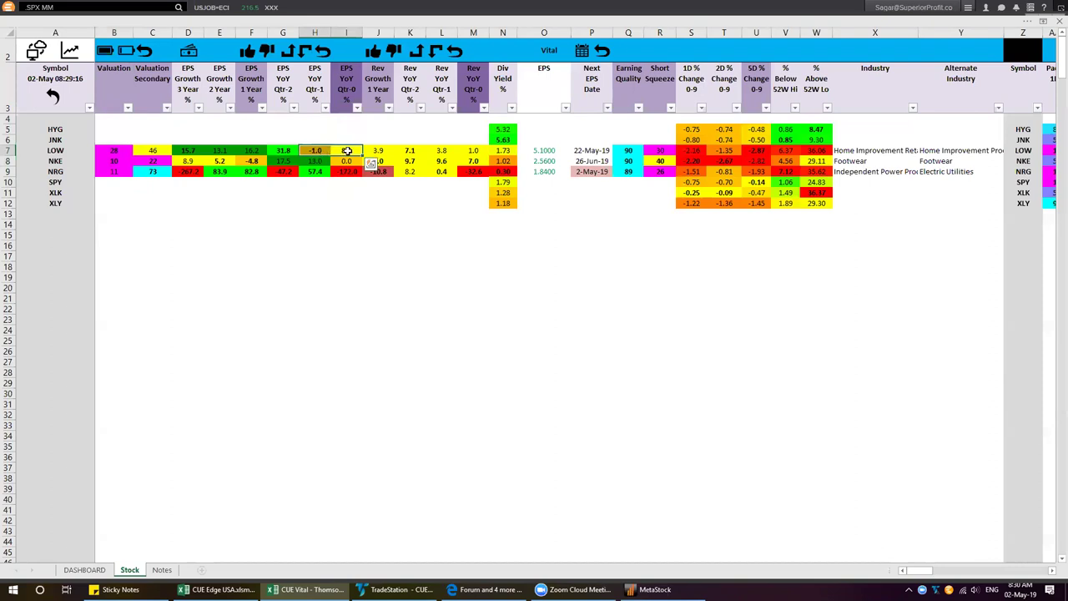
{"action": "left_click", "coordinate": [349, 151]}
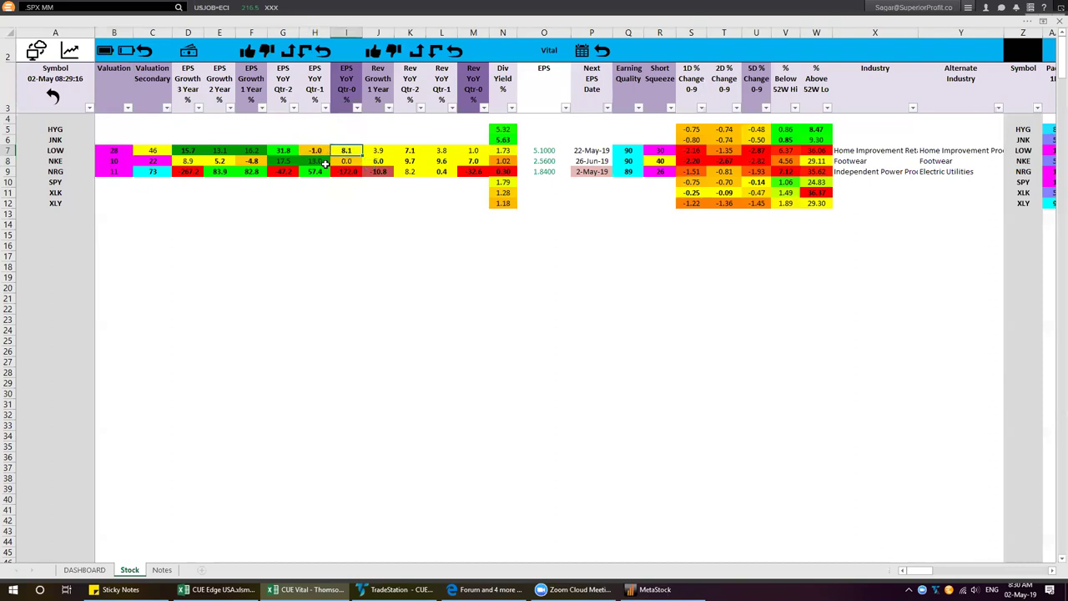
{"action": "left_click_drag", "start_coordinate": [313, 162], "coordinate": [340, 171]}
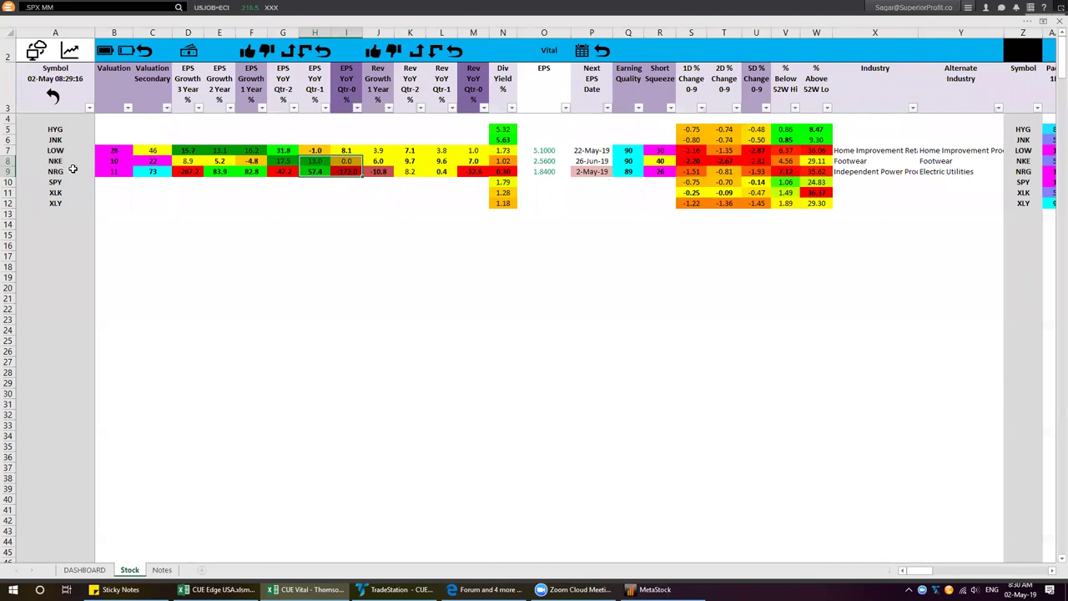
{"action": "left_click", "coordinate": [850, 162]}
{"action": "left_click", "coordinate": [848, 172]}
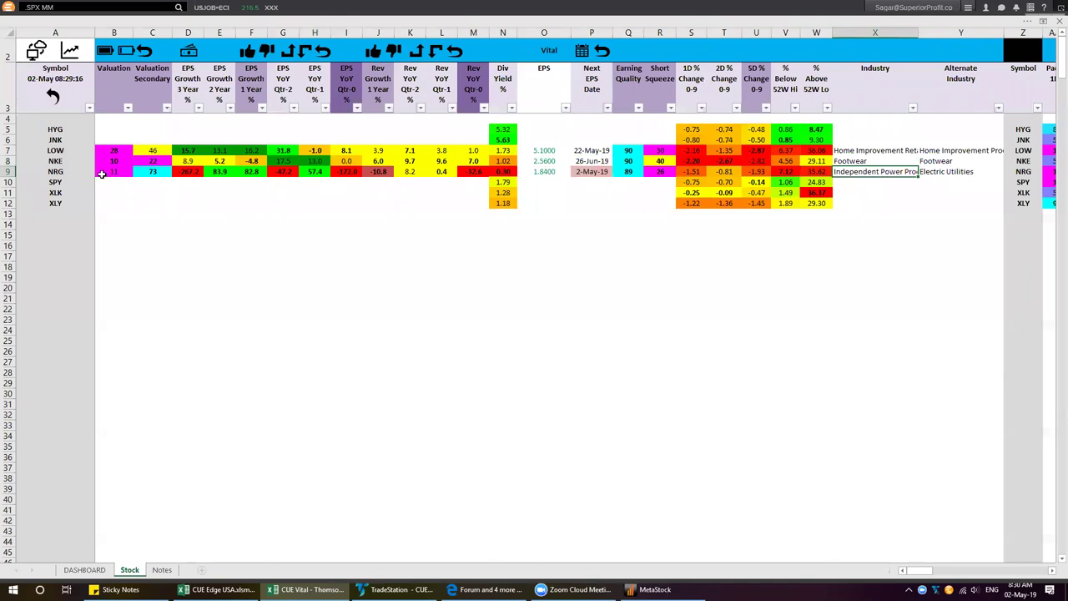
- Clear the HYG, JNK, LOW, SPY, XLK and XLY symbols so only NKE and NRG remain
{"action": "left_click_drag", "start_coordinate": [61, 127], "coordinate": [84, 230]}
{"action": "key", "text": "Delete"}
{"action": "key", "text": "Delete"}
{"action": "left_click", "coordinate": [68, 145]}
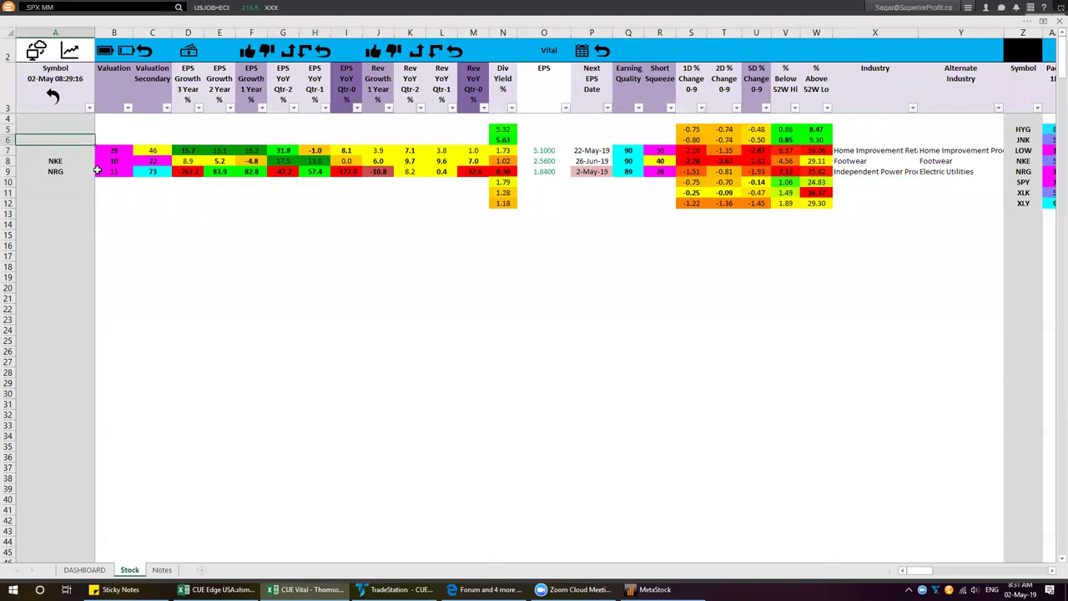
{"action": "left_click", "coordinate": [8, 150]}
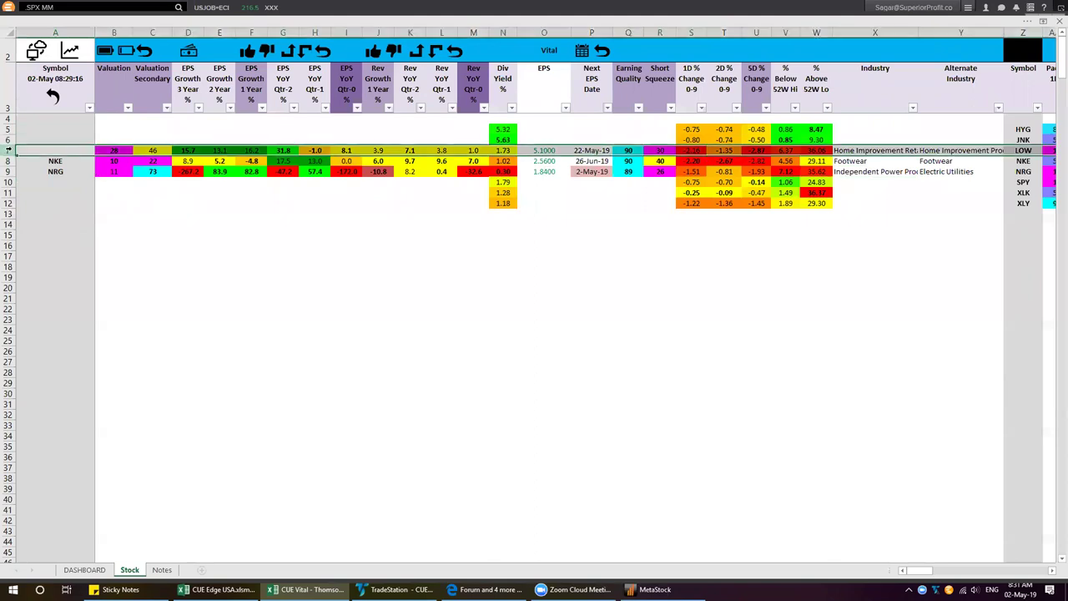
{"action": "left_click", "coordinate": [140, 204]}
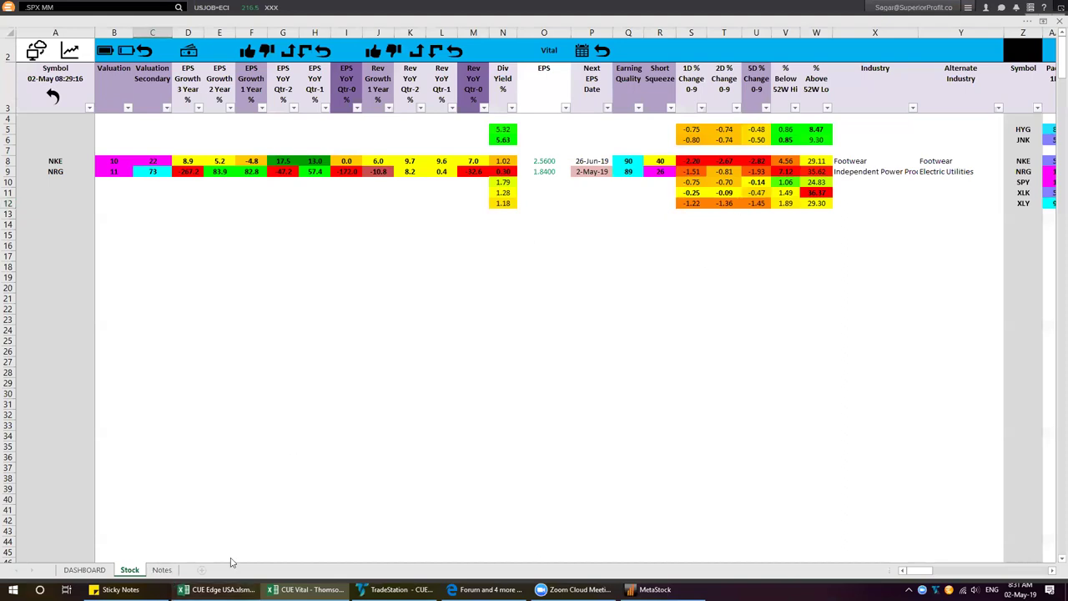
{"action": "left_click", "coordinate": [221, 589]}
- Filter the sector rankings to Consumer Discretionary and inspect the Footwear row and Pace 2D values
{"action": "left_click", "coordinate": [173, 569]}
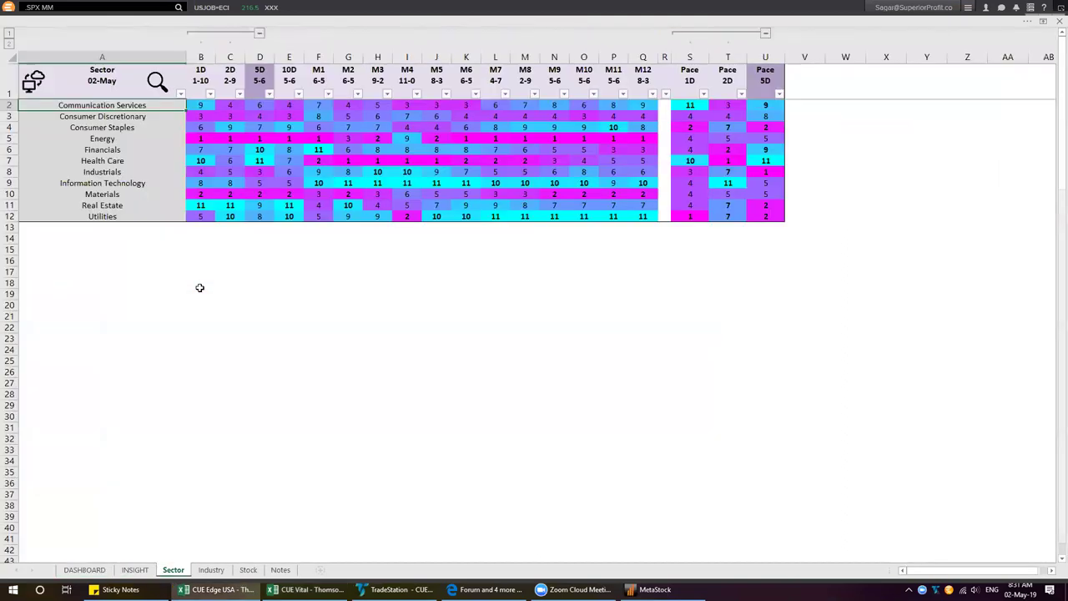
{"action": "left_click", "coordinate": [111, 116]}
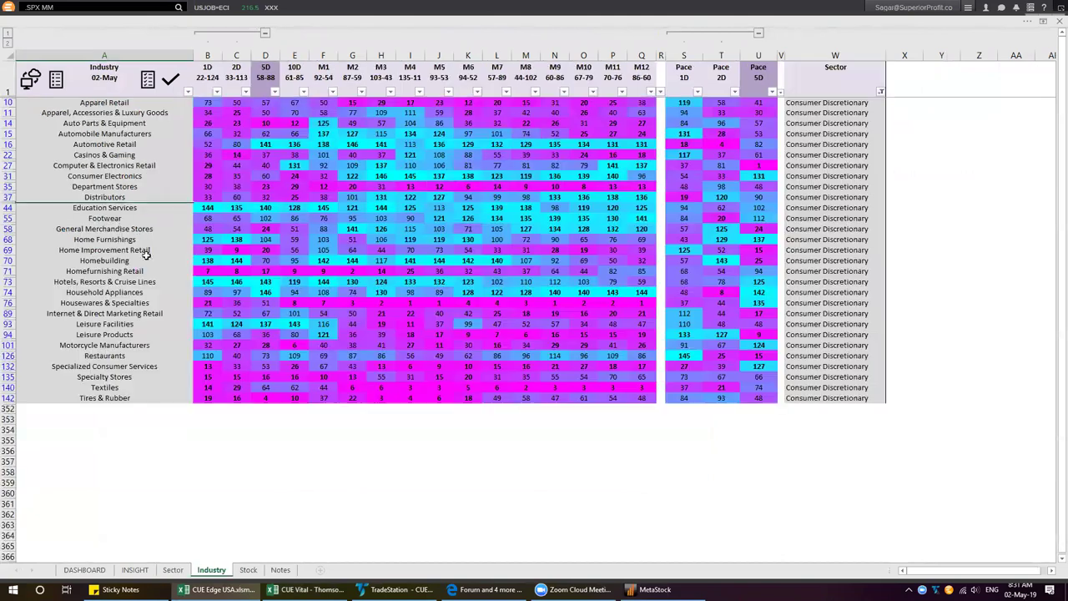
{"action": "left_click", "coordinate": [8, 218]}
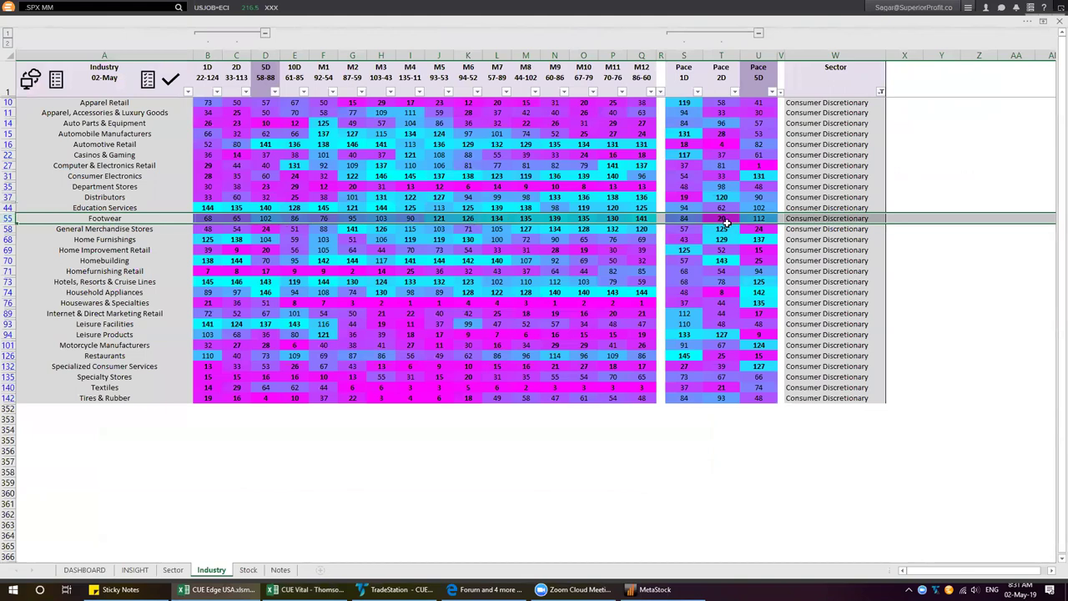
{"action": "left_click_drag", "start_coordinate": [722, 77], "coordinate": [733, 255]}
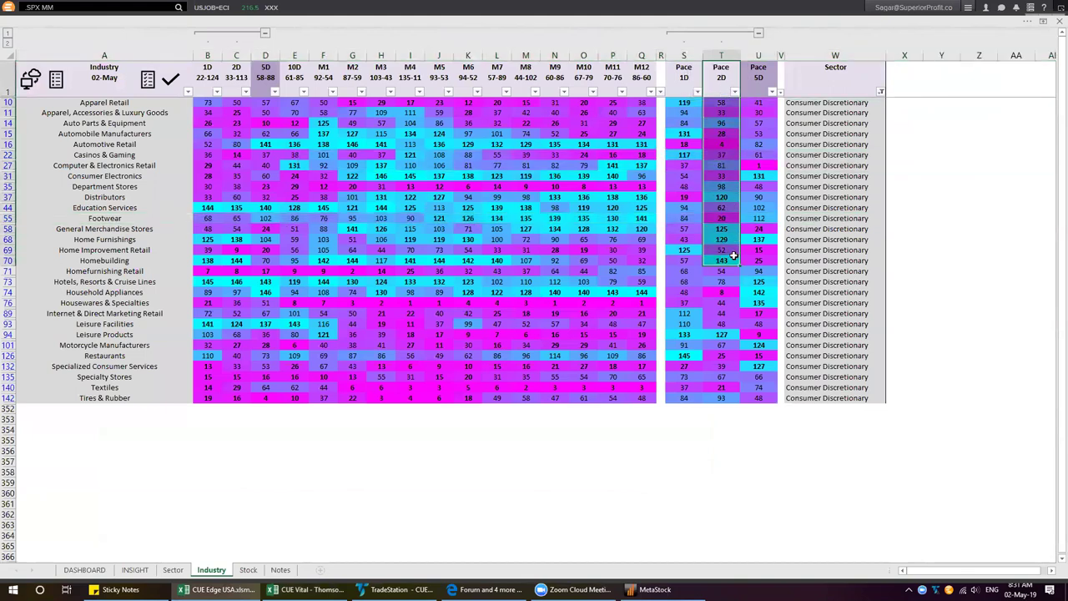
{"action": "left_click", "coordinate": [721, 250]}
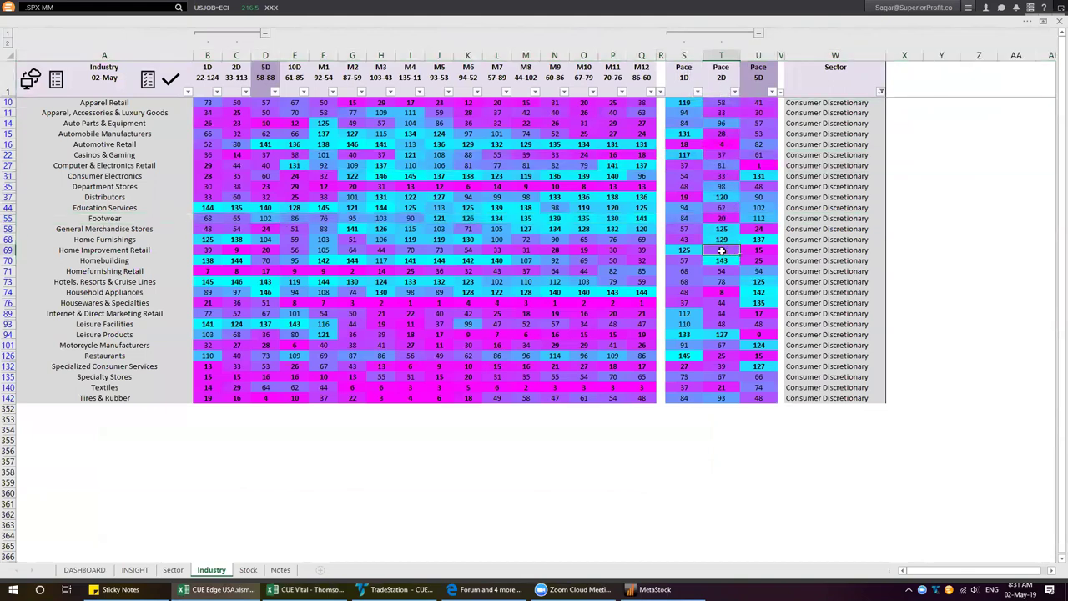
{"action": "left_click", "coordinate": [8, 217]}
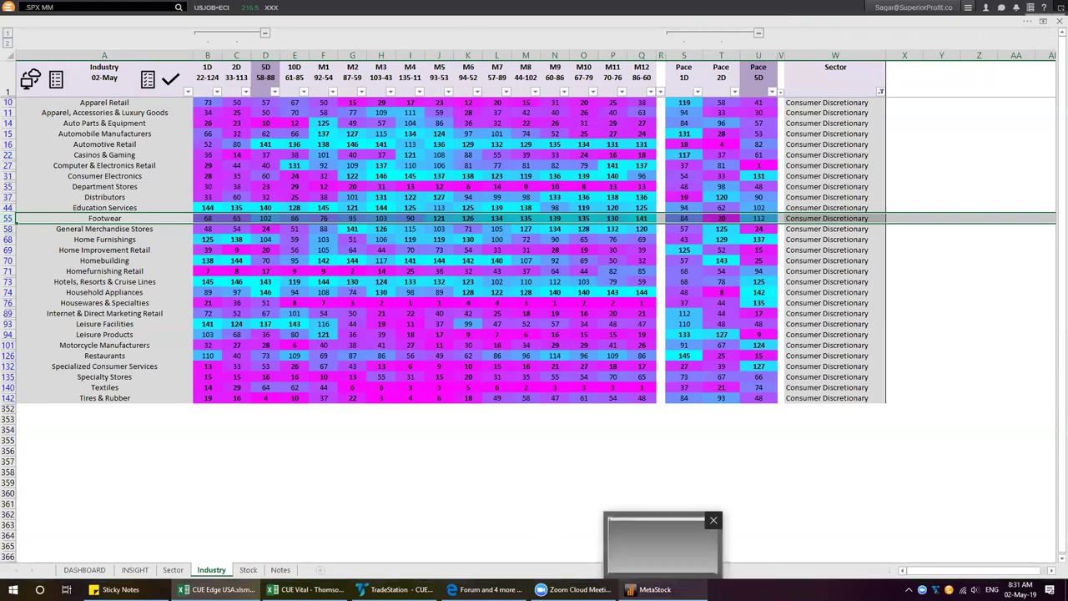
- Review MetaStock's CUE Price At Extreme High & Reversing results, then return to the CUE Vital sheet
{"action": "left_click", "coordinate": [655, 589]}
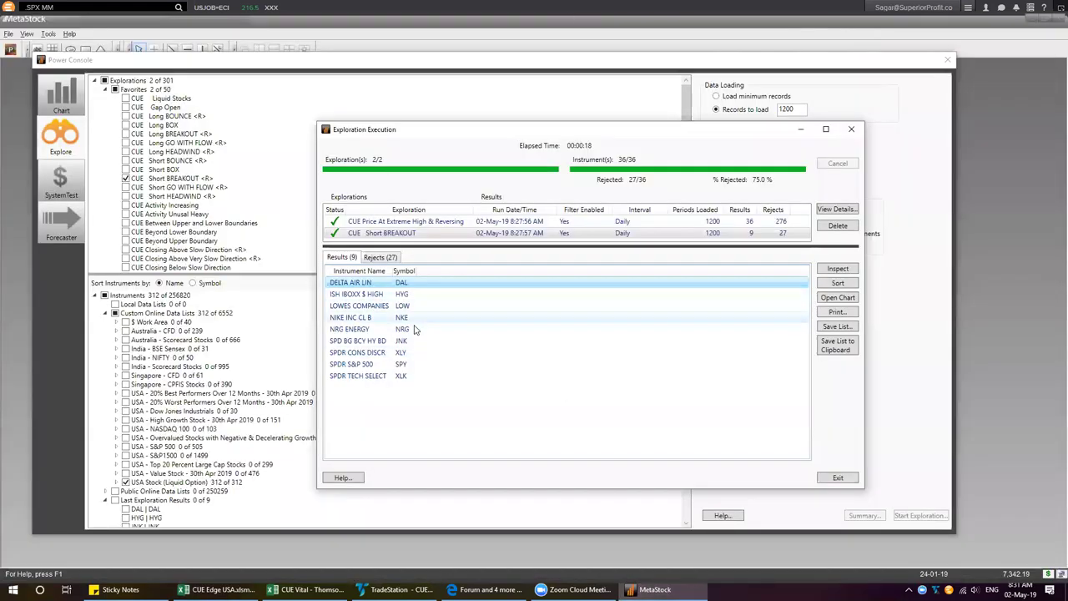
{"action": "left_click", "coordinate": [415, 223]}
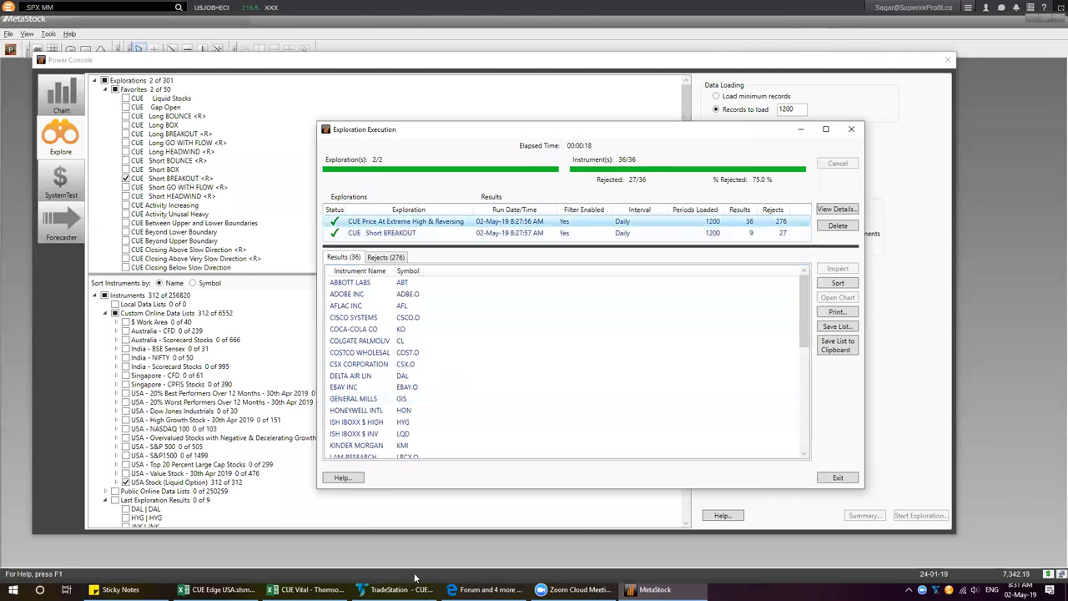
{"action": "left_click", "coordinate": [307, 589]}
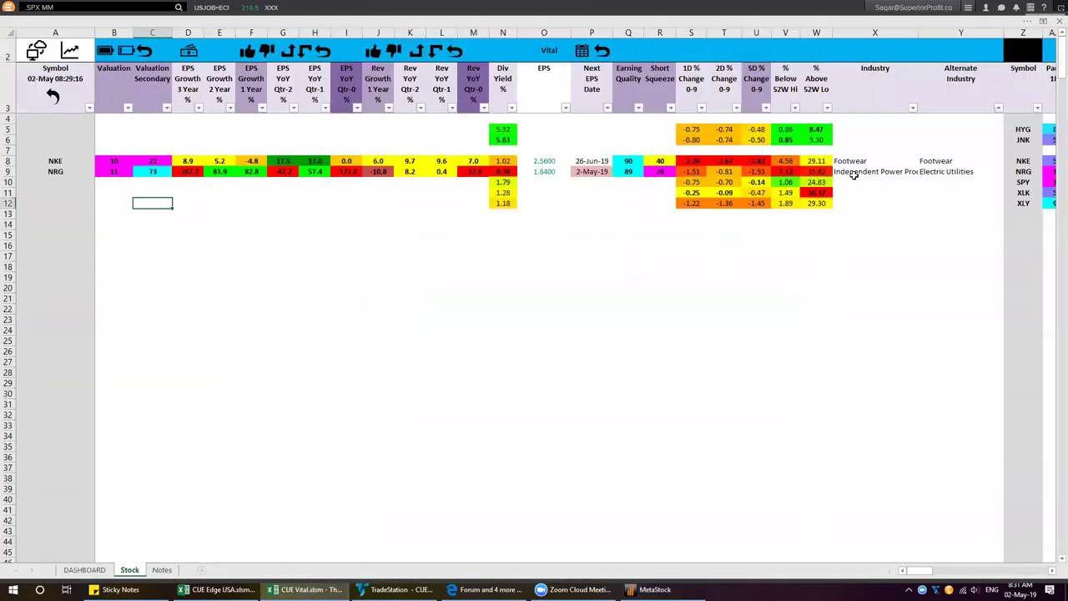
- After checking NRG's industry, filter the CUE Edge USA Industry sheet to Energy's seven industries
{"action": "left_click", "coordinate": [854, 176]}
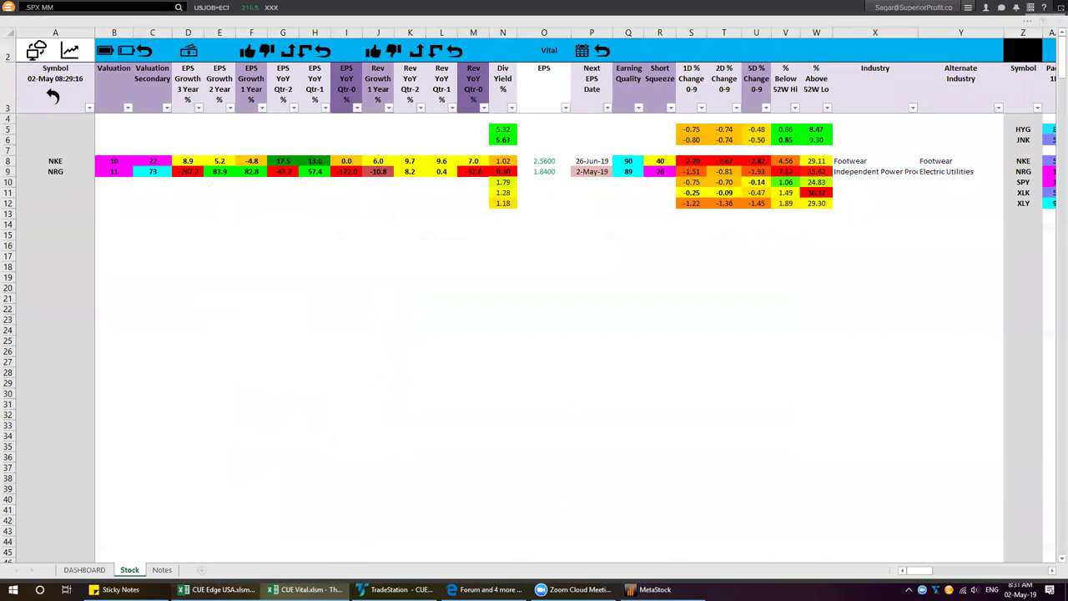
{"action": "left_click", "coordinate": [219, 590]}
{"action": "left_click", "coordinate": [173, 570]}
{"action": "left_click", "coordinate": [107, 139]}
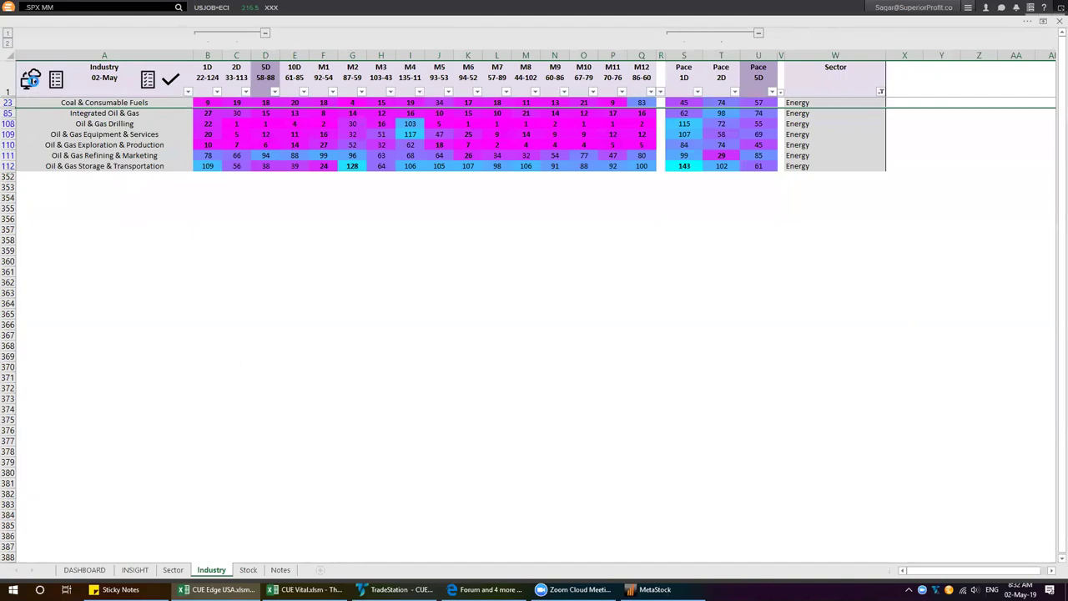
{"action": "left_click", "coordinate": [189, 92]}
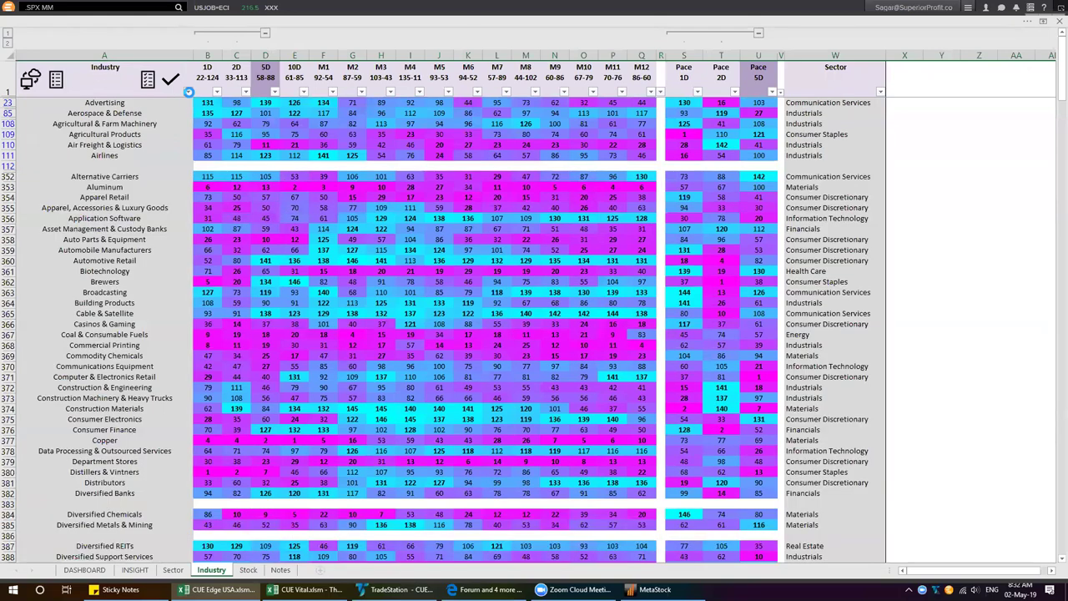
{"action": "left_click", "coordinate": [120, 187]}
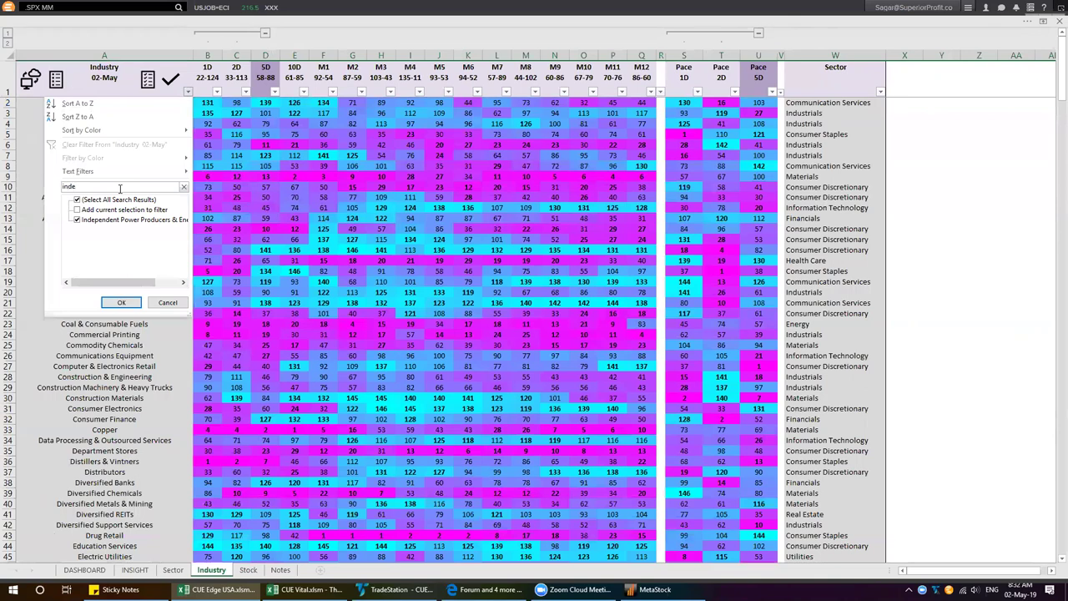
{"action": "left_click", "coordinate": [122, 303]}
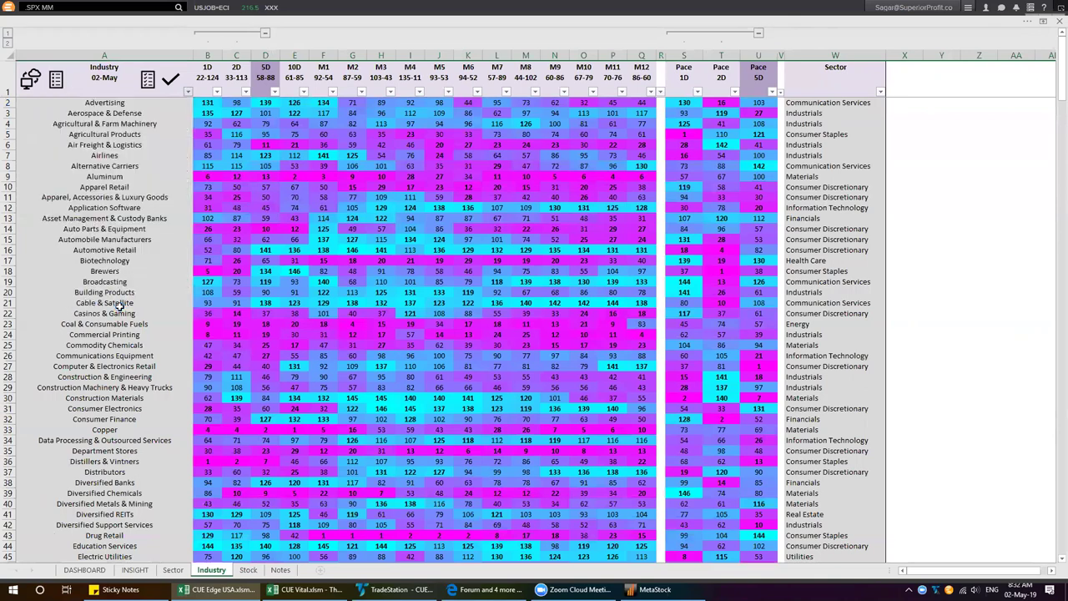
{"action": "left_click", "coordinate": [831, 106]}
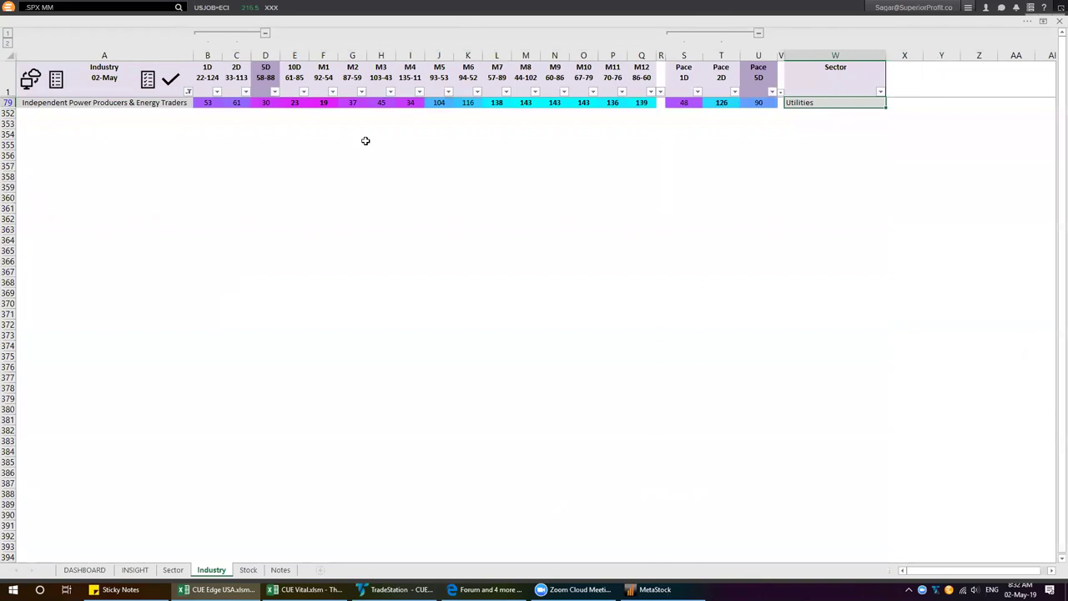
{"action": "left_click", "coordinate": [266, 101]}
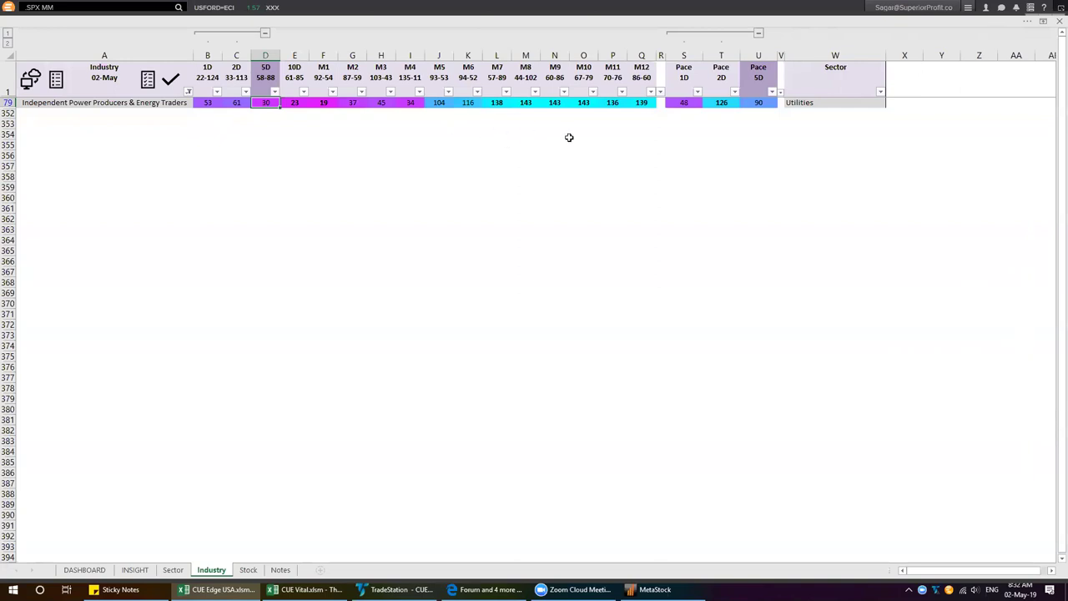
{"action": "left_click_drag", "start_coordinate": [676, 77], "coordinate": [685, 102]}
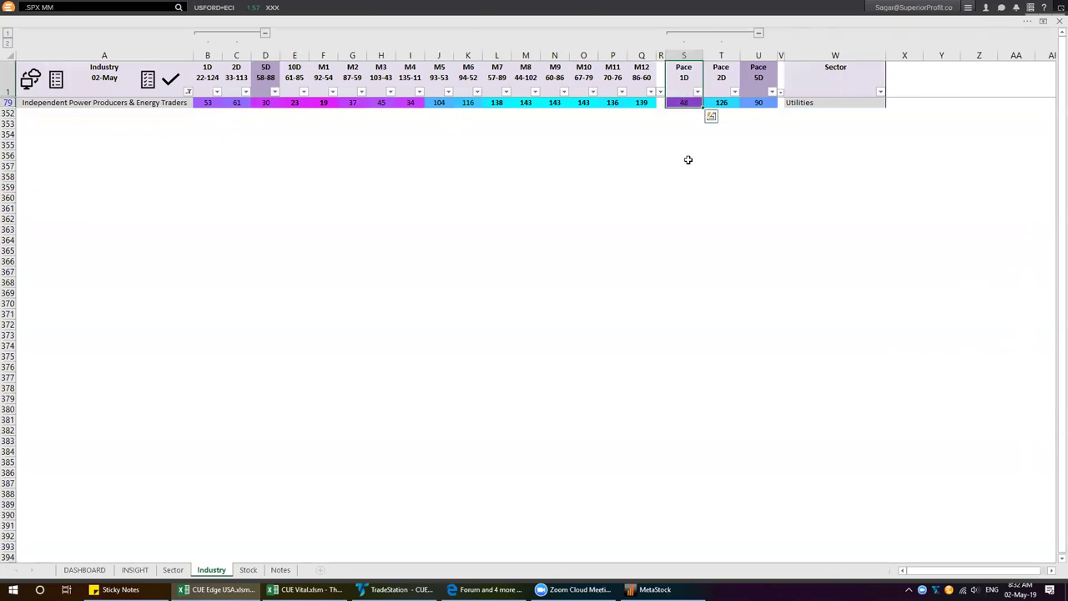
{"action": "left_click", "coordinate": [686, 103]}
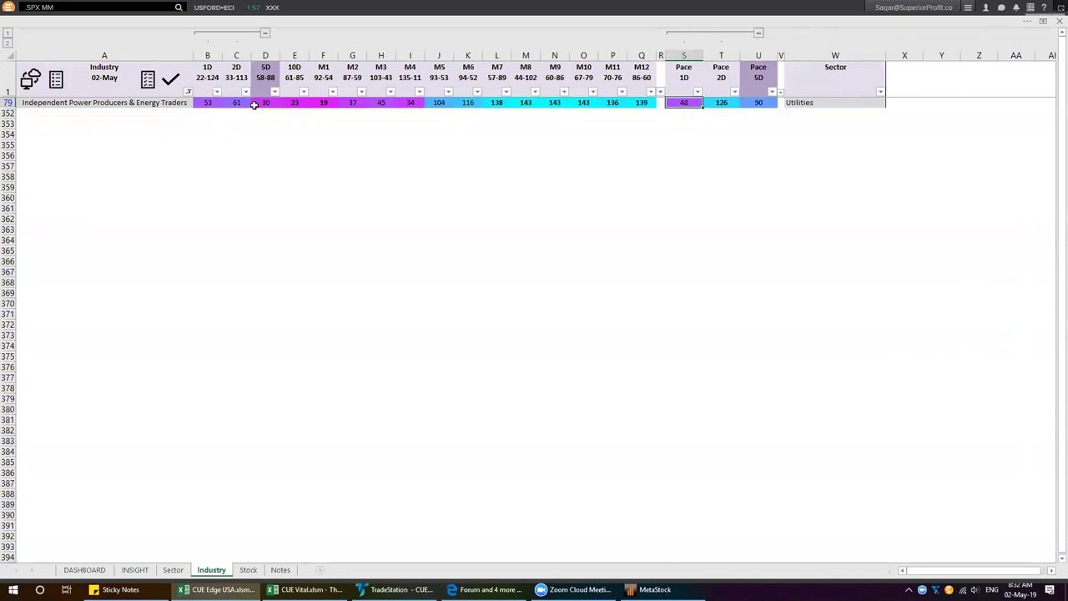
{"action": "left_click_drag", "start_coordinate": [267, 102], "coordinate": [219, 107]}
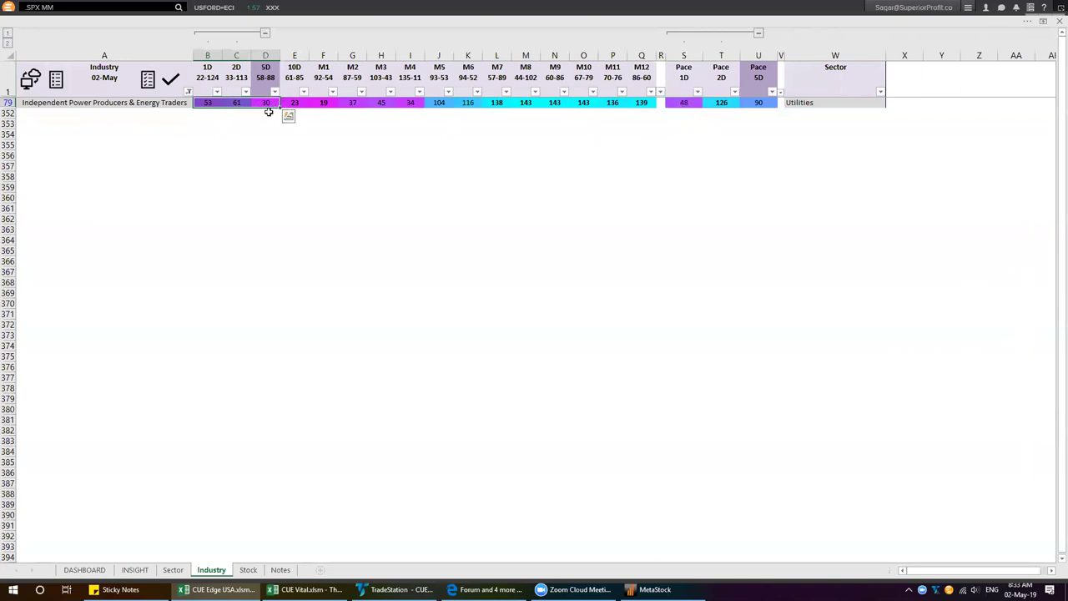
{"action": "left_click", "coordinate": [241, 103]}
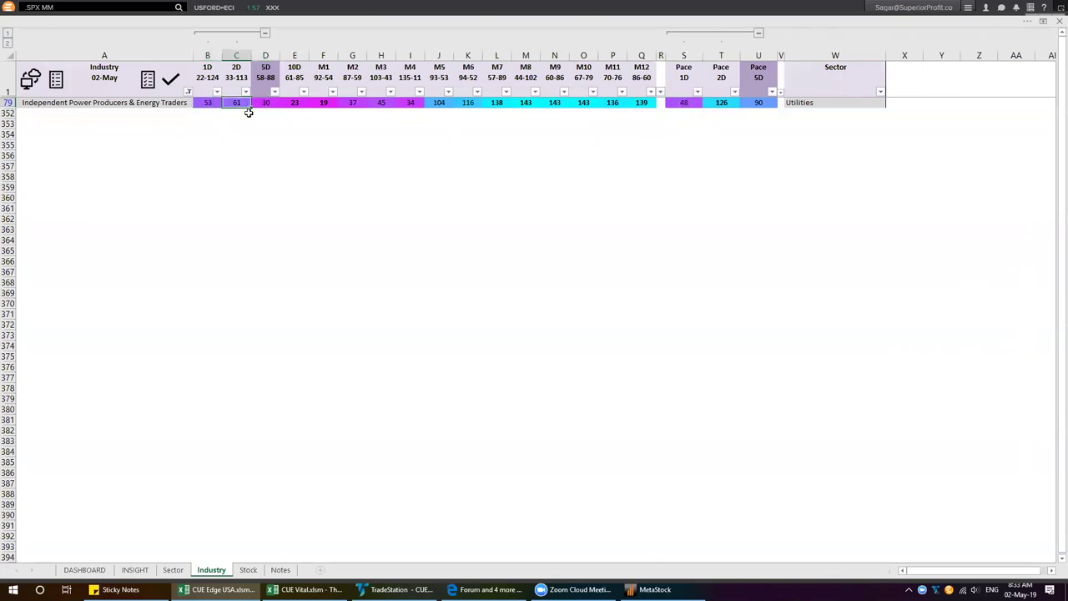
{"action": "left_click_drag", "start_coordinate": [238, 101], "coordinate": [211, 100]}
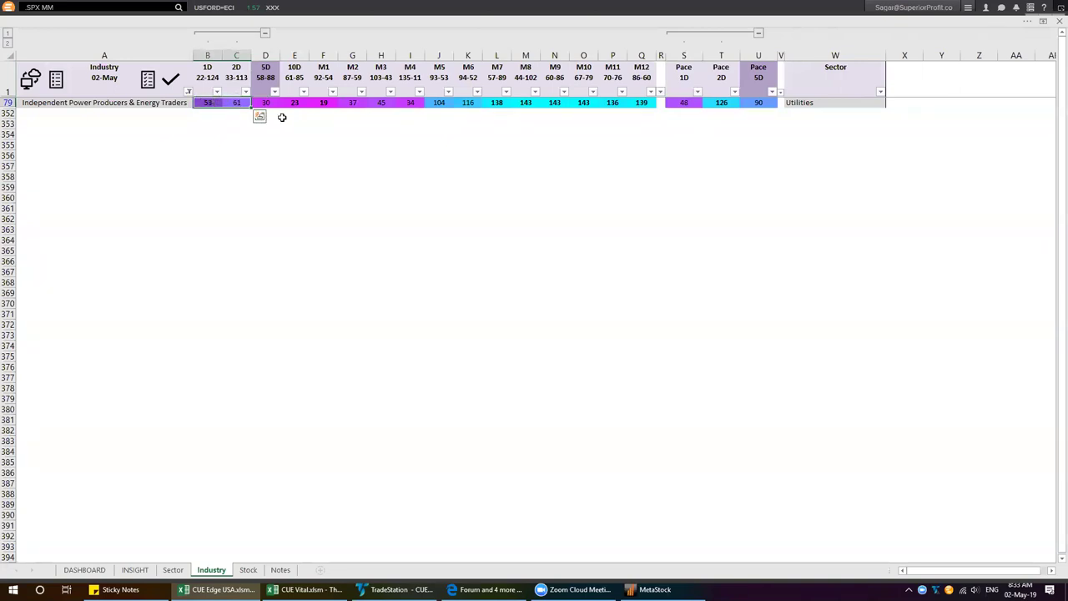
{"action": "left_click", "coordinate": [682, 102]}
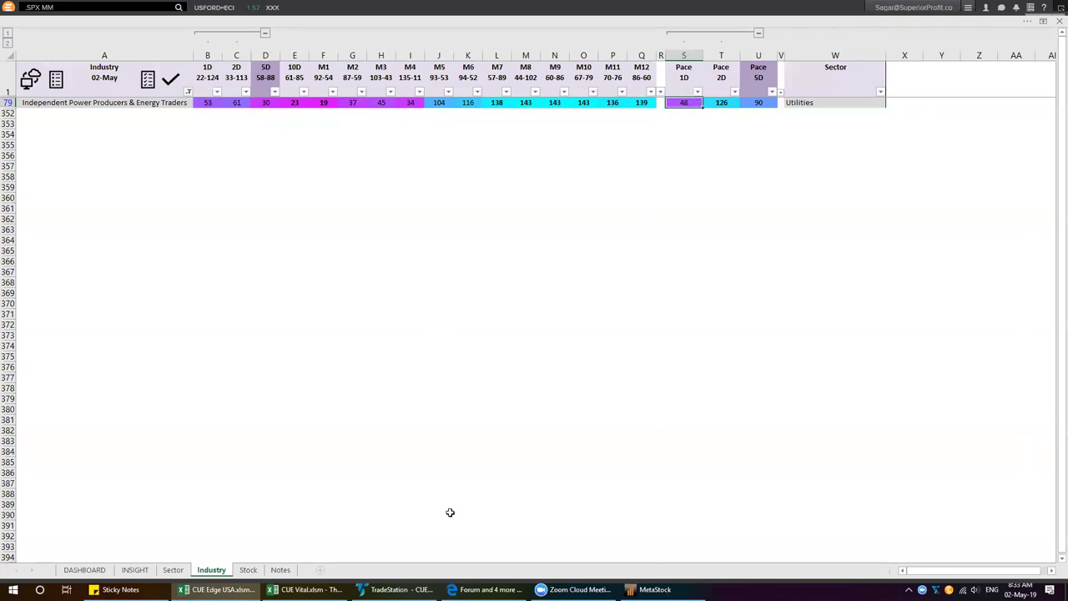
{"action": "left_click", "coordinate": [397, 589]}
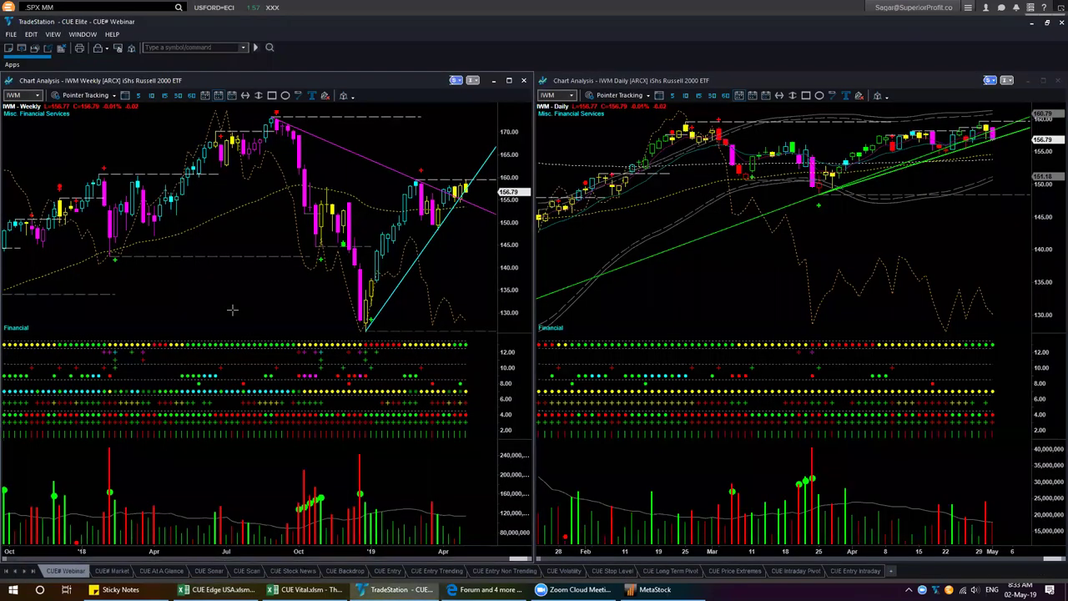
- Chart NRG weekly and daily, mark recent candles with arrows, then clear all the drawings
{"action": "type", "text": "nrg"}
{"action": "key", "text": "Return"}
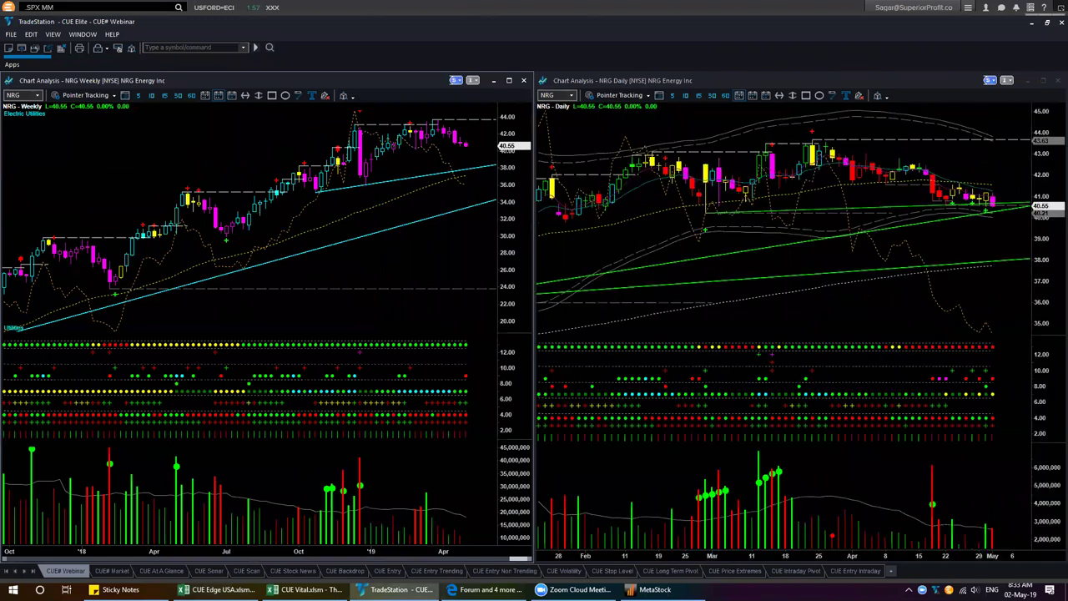
{"action": "left_click_drag", "start_coordinate": [458, 123], "coordinate": [483, 150]}
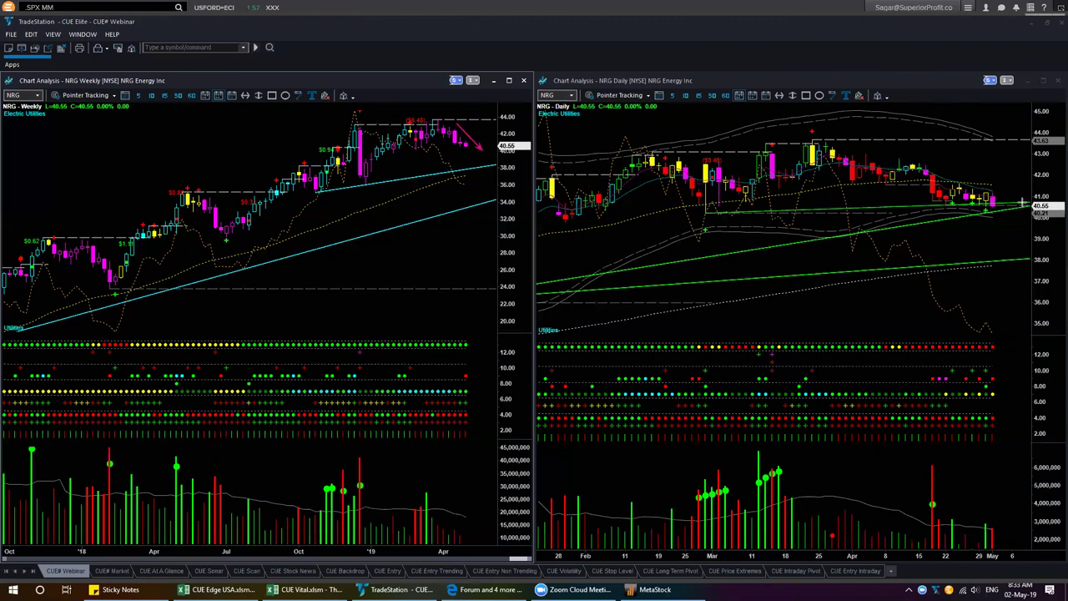
{"action": "mouse_move", "coordinate": [1022, 176]}
{"action": "left_mouse_down"}
{"action": "mouse_move", "coordinate": [995, 197]}
{"action": "mouse_move", "coordinate": [1004, 216]}
{"action": "left_mouse_up"}
{"action": "left_click_drag", "start_coordinate": [989, 167], "coordinate": [971, 185]}
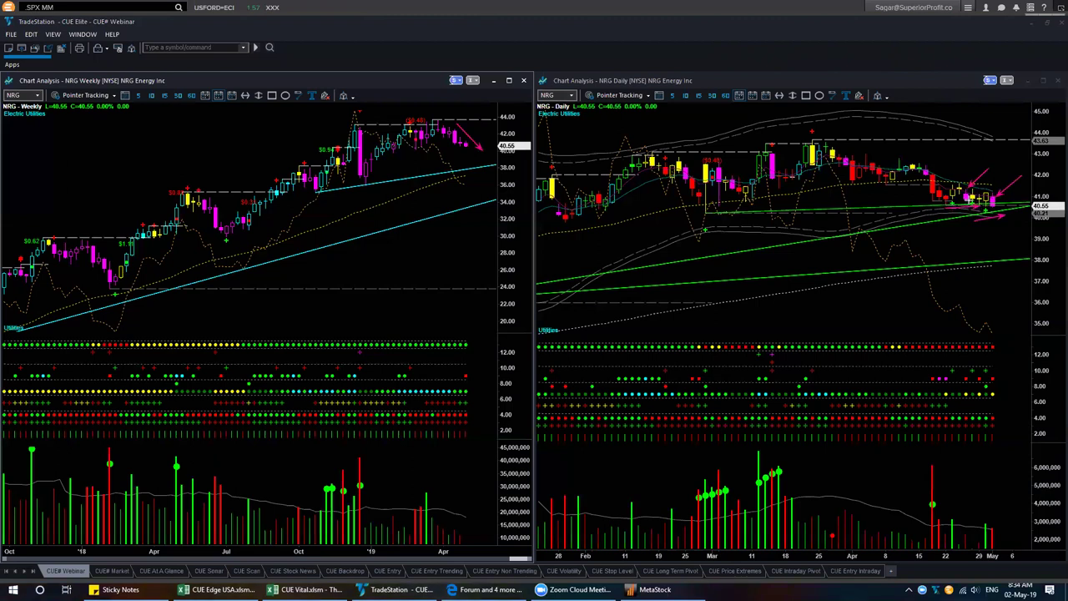
{"action": "left_click_drag", "start_coordinate": [939, 152], "coordinate": [926, 167]}
{"action": "key", "text": "Escape"}
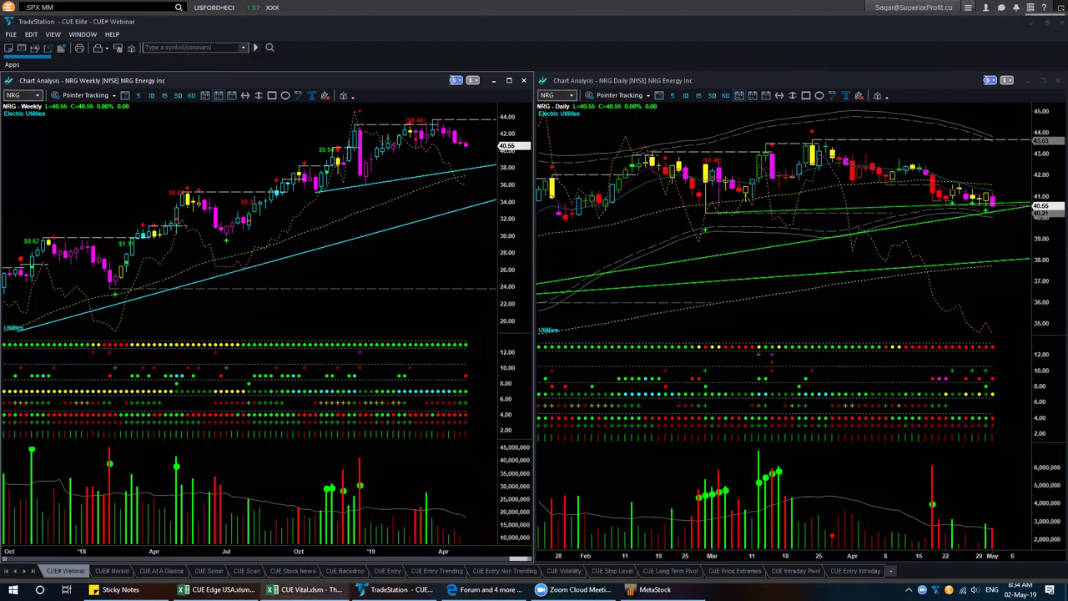
{"action": "left_click", "coordinate": [219, 590]}
- Compare the Utilities sector ranks in C12:E12 with the power producers' industry row 79
{"action": "left_click", "coordinate": [173, 570]}
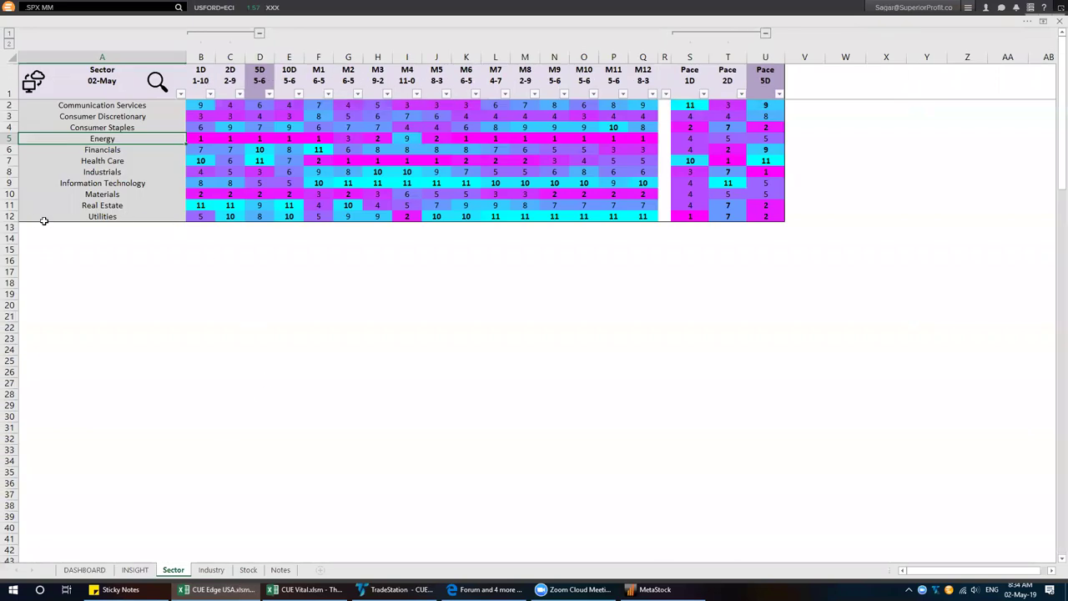
{"action": "left_click_drag", "start_coordinate": [6, 222], "coordinate": [6, 218]}
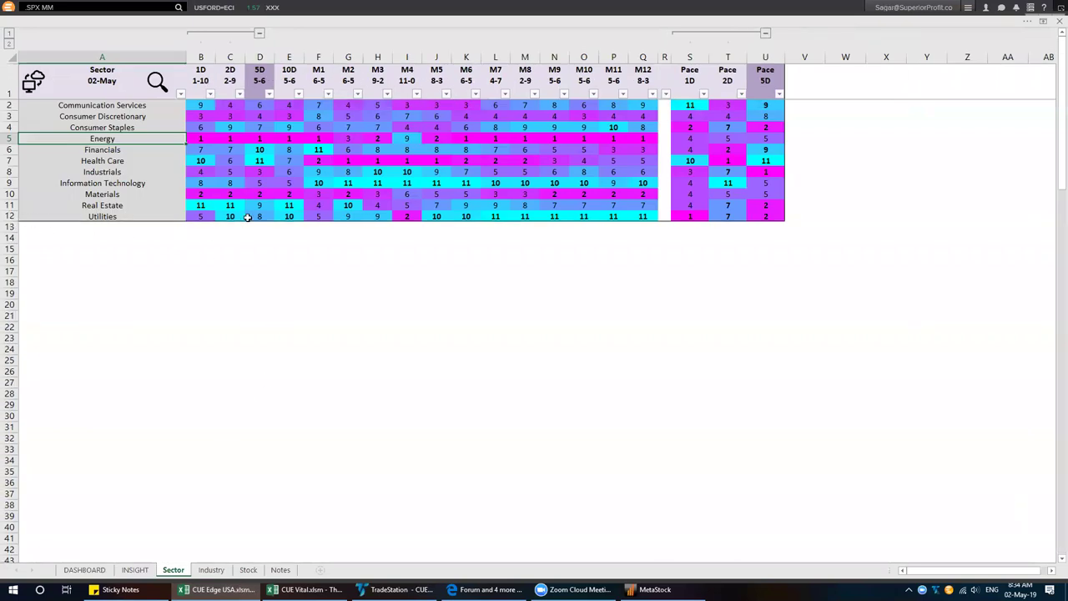
{"action": "left_click_drag", "start_coordinate": [287, 213], "coordinate": [226, 216]}
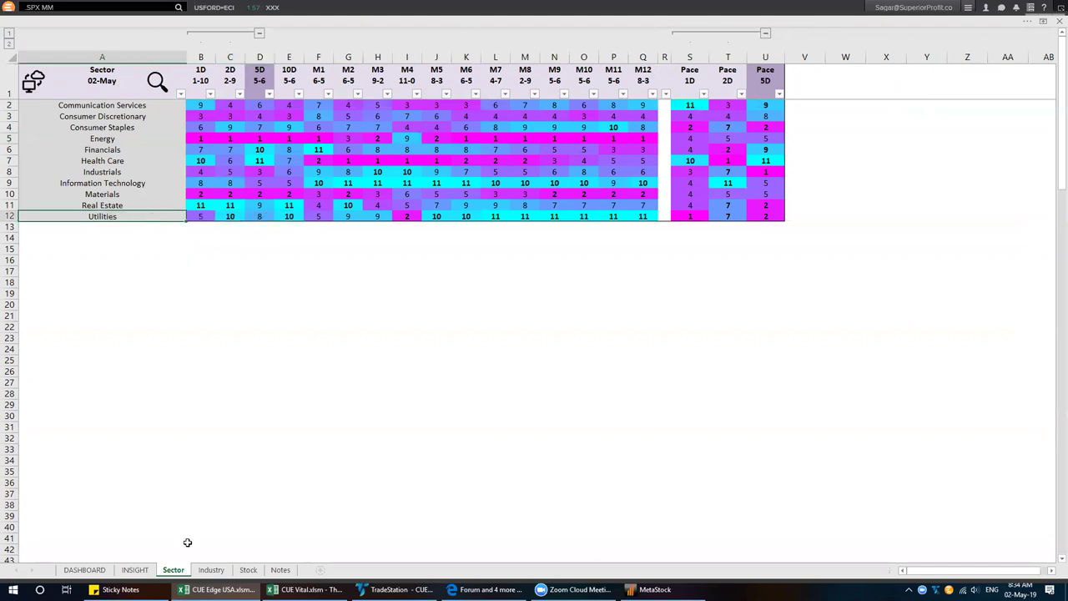
{"action": "left_click", "coordinate": [211, 569]}
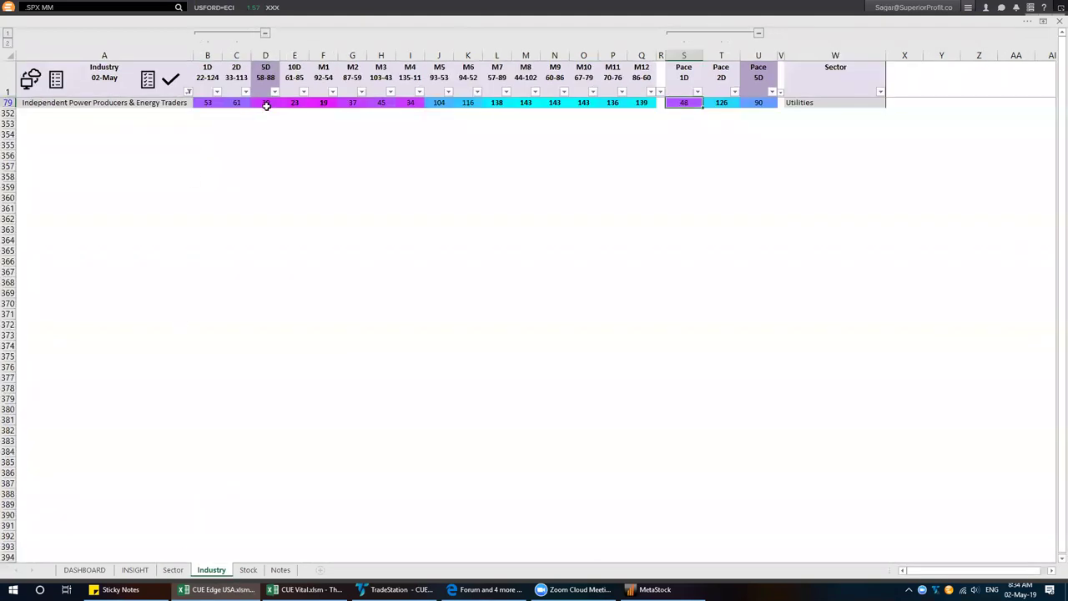
{"action": "left_click_drag", "start_coordinate": [267, 102], "coordinate": [411, 102]}
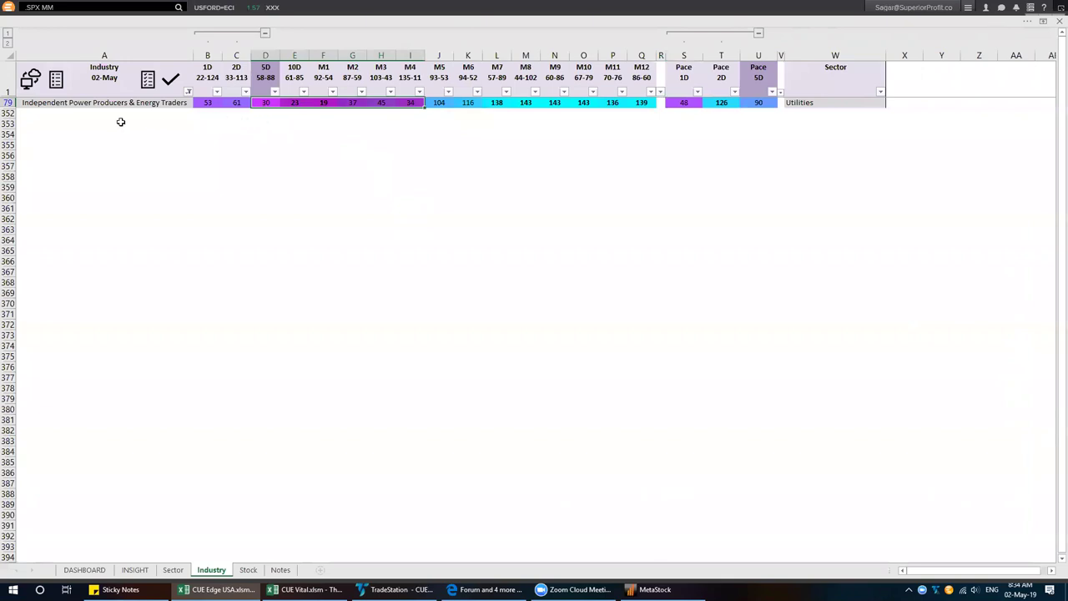
{"action": "left_click", "coordinate": [172, 570]}
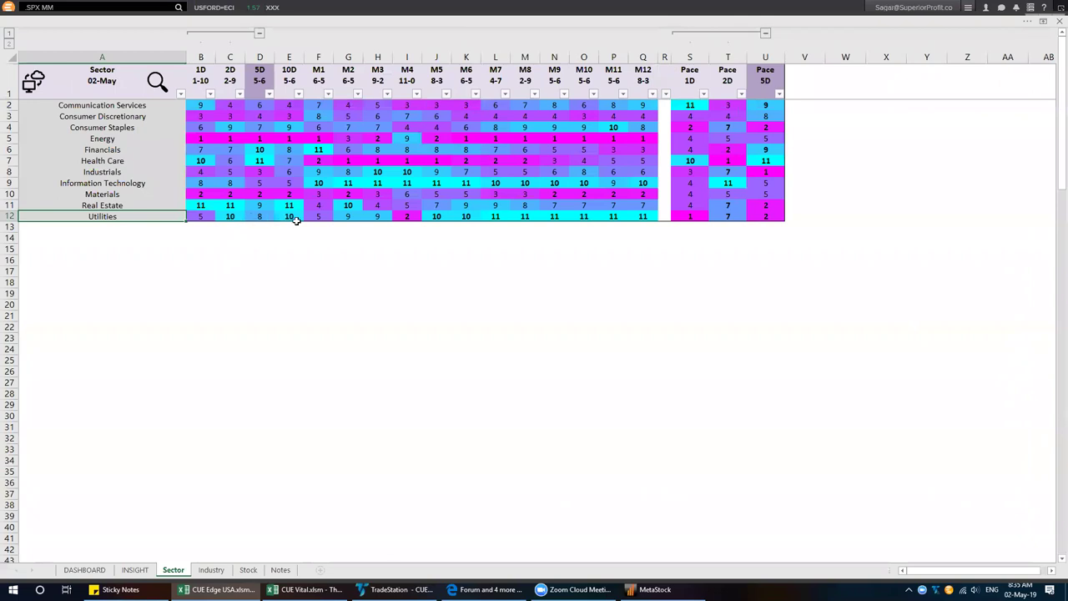
{"action": "left_click_drag", "start_coordinate": [294, 217], "coordinate": [238, 216]}
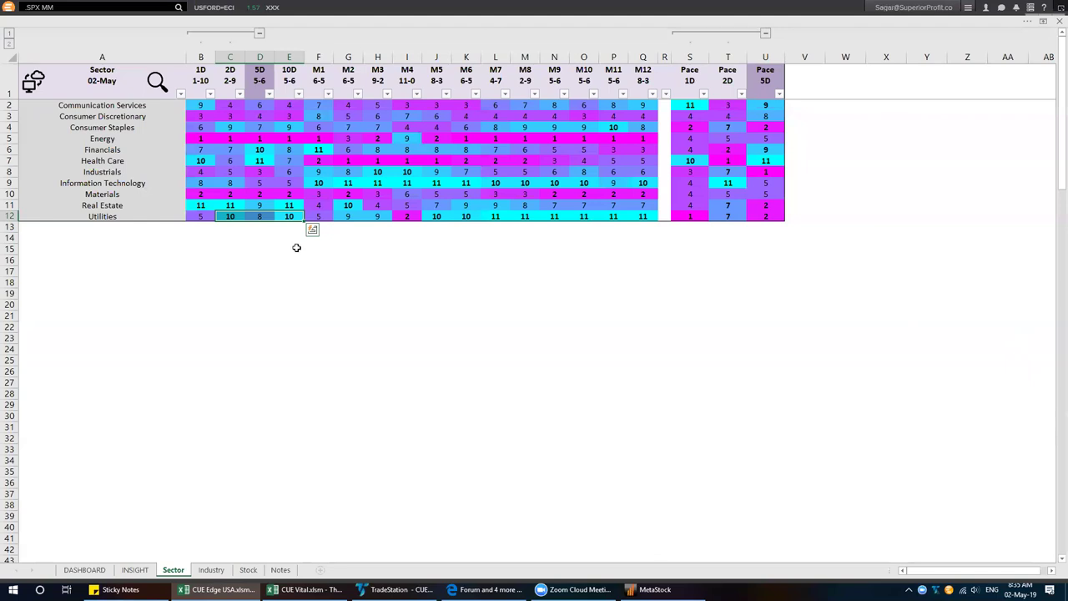
{"action": "left_click", "coordinate": [206, 572]}
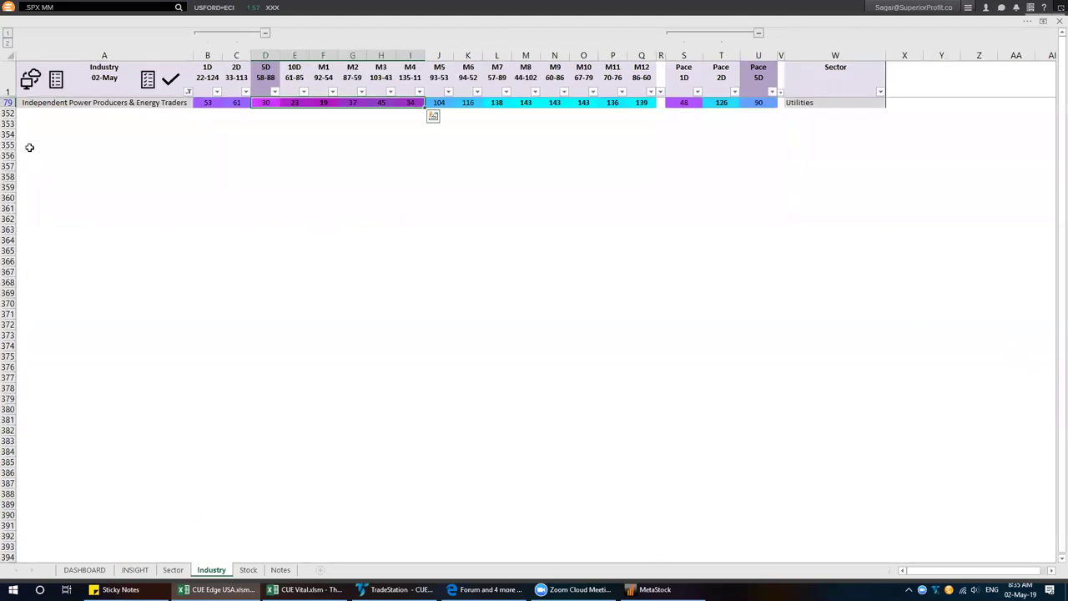
{"action": "left_click", "coordinate": [9, 103]}
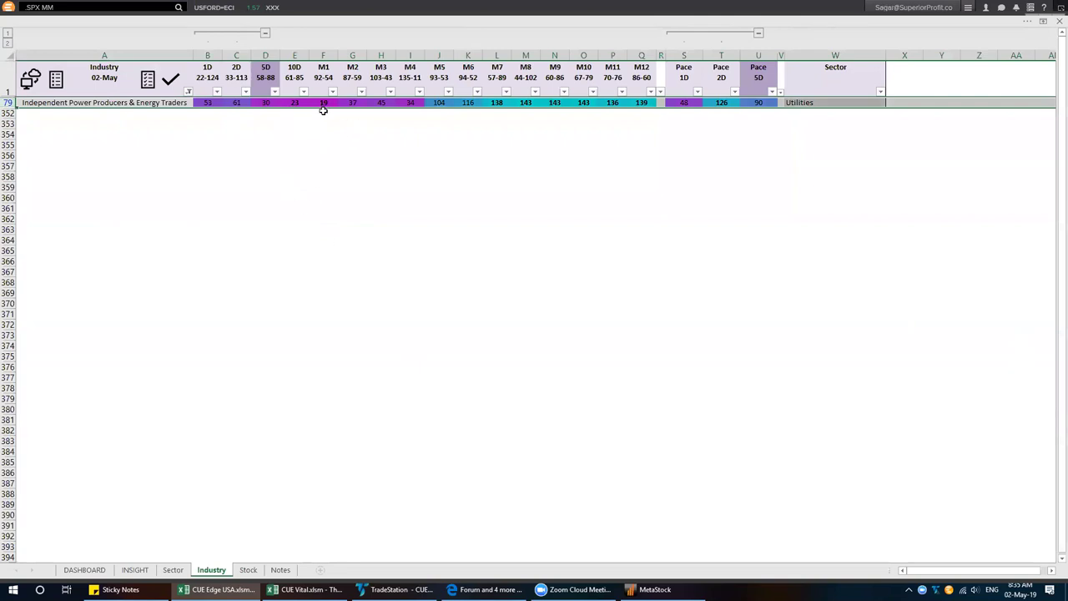
- Clear the selection and close MetaStock's Exploration Execution results and Power Console
{"action": "left_click", "coordinate": [398, 339]}
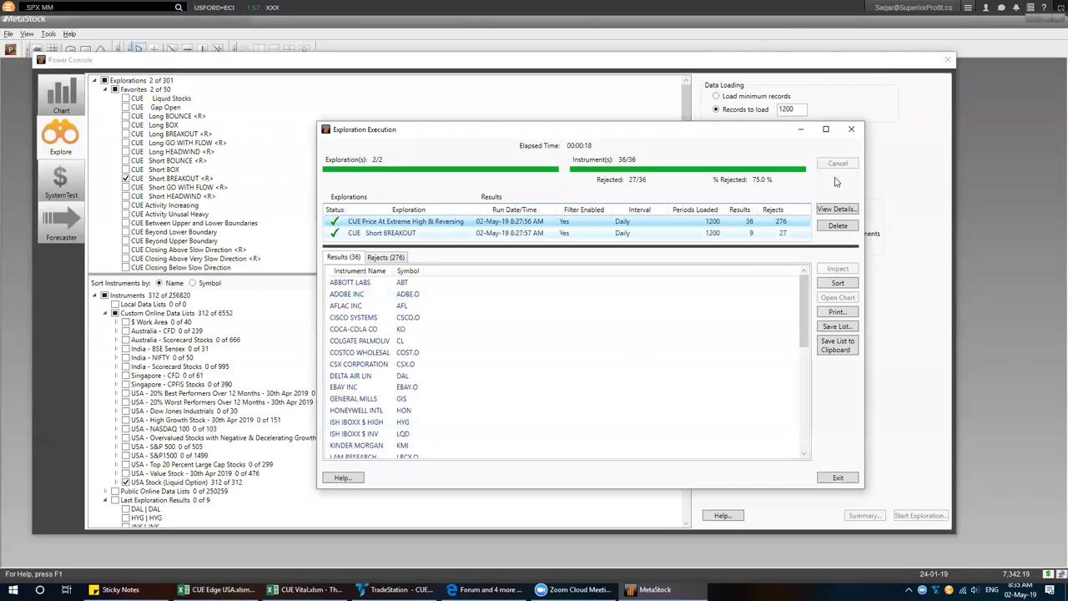
{"action": "left_click", "coordinate": [854, 133]}
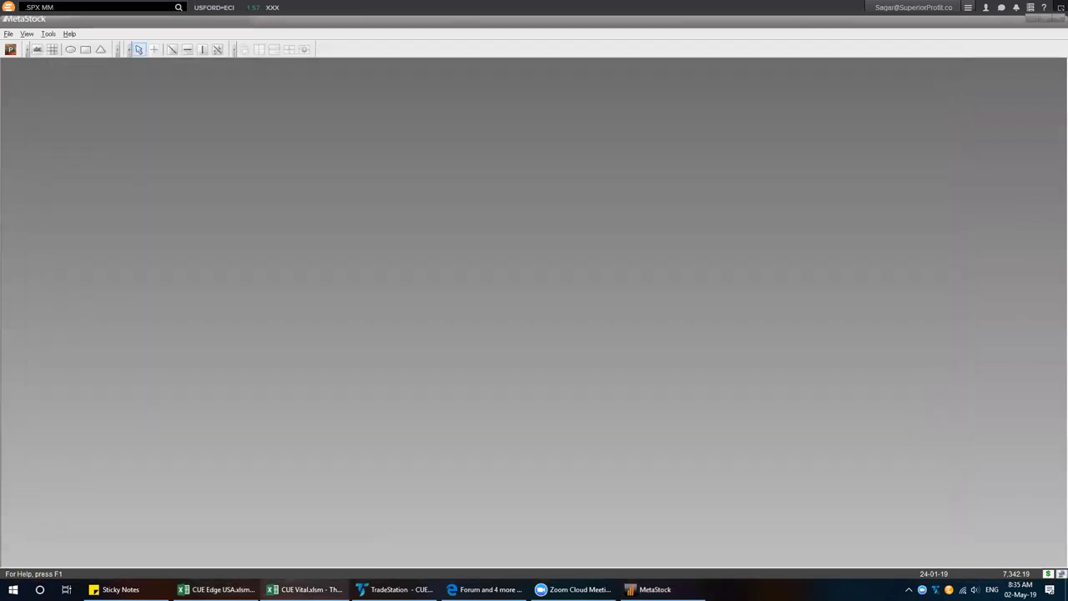
{"action": "left_click", "coordinate": [396, 589]}
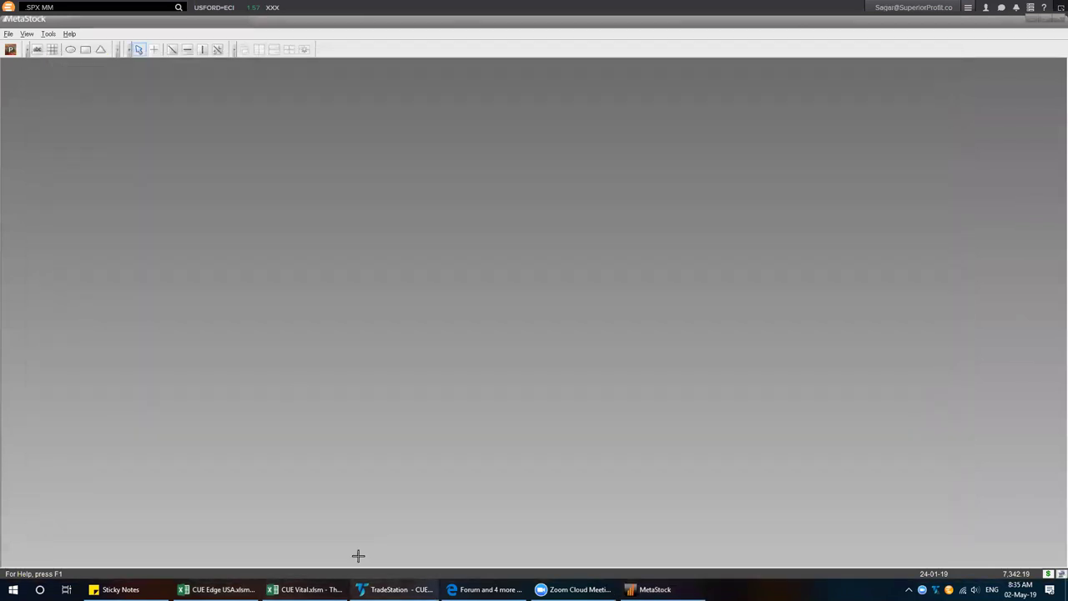
- Switch both TradeStation charts to NKE, then bring the Superior Profit forum back in front
{"action": "type", "text": "NKE"}
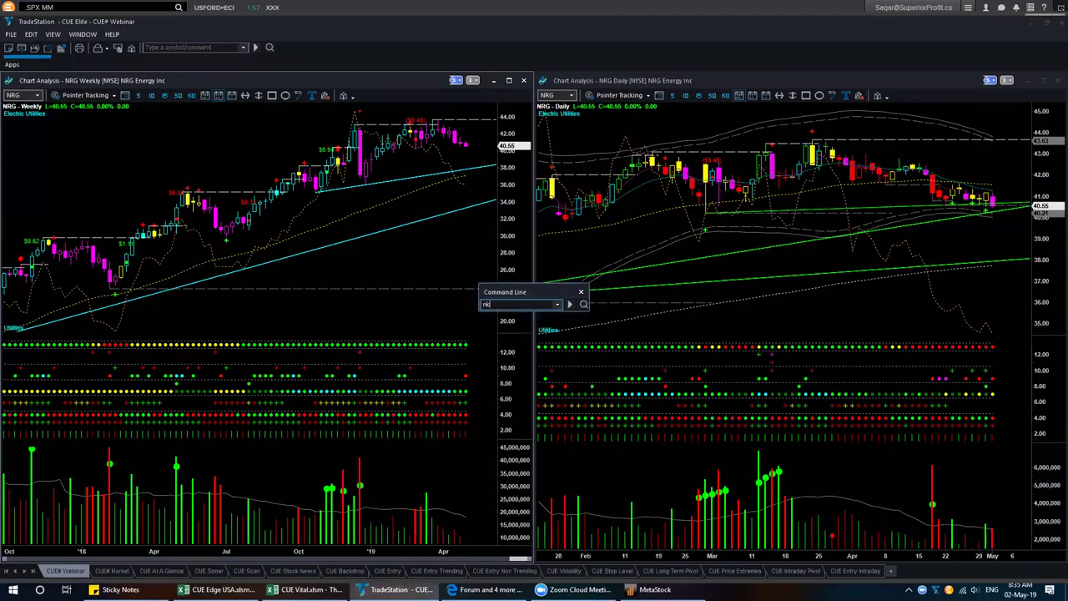
{"action": "key", "text": "Return"}
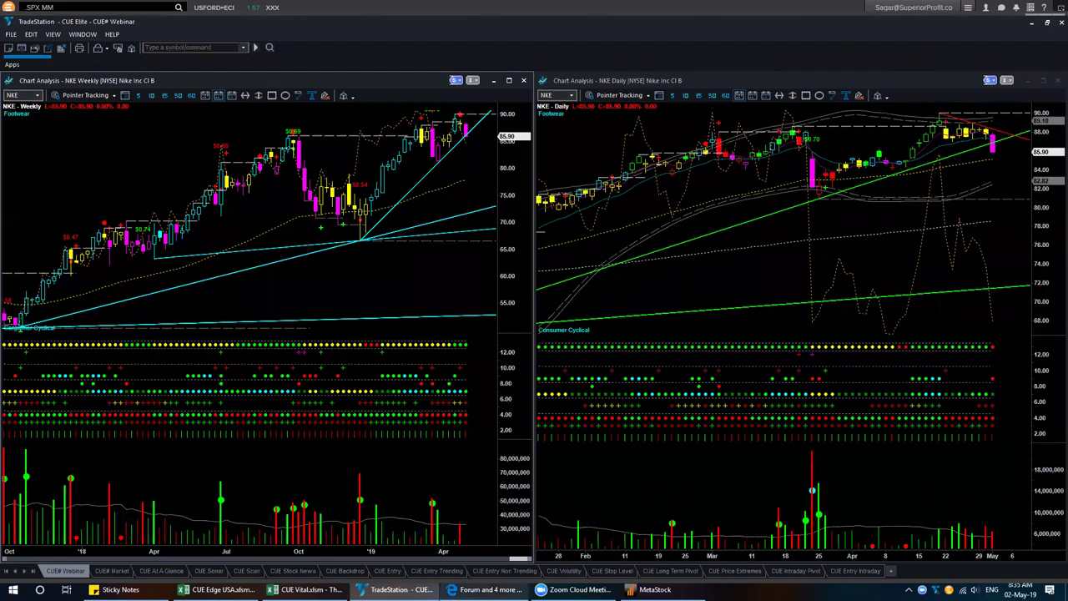
{"action": "key", "text": "alt+Tab"}
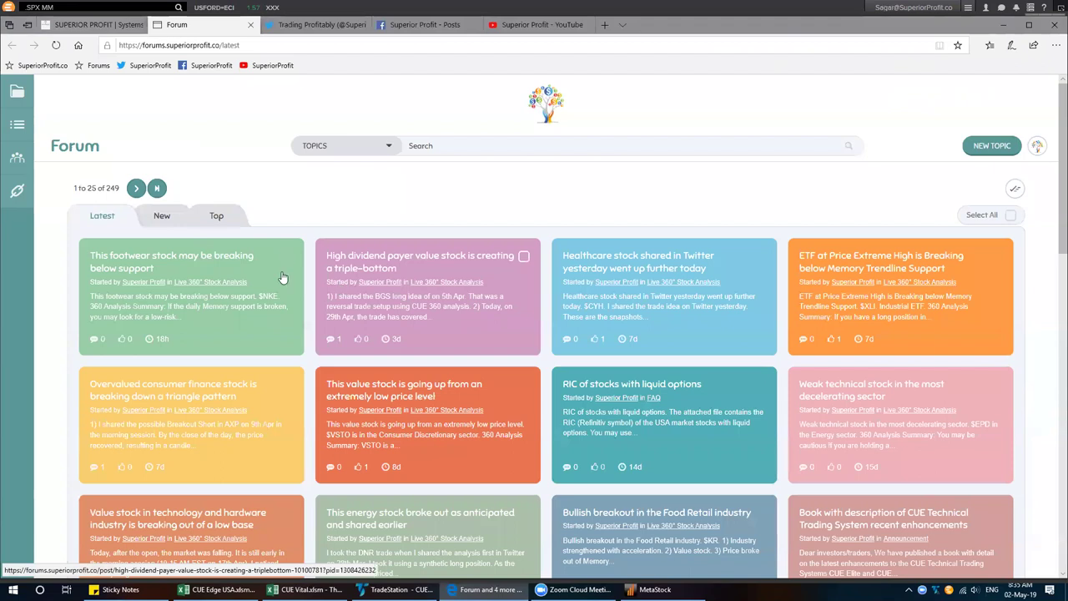
- Open the footwear stock post, glance at the Twitter and Facebook tabs, and enlarge its first image
{"action": "left_click", "coordinate": [221, 259]}
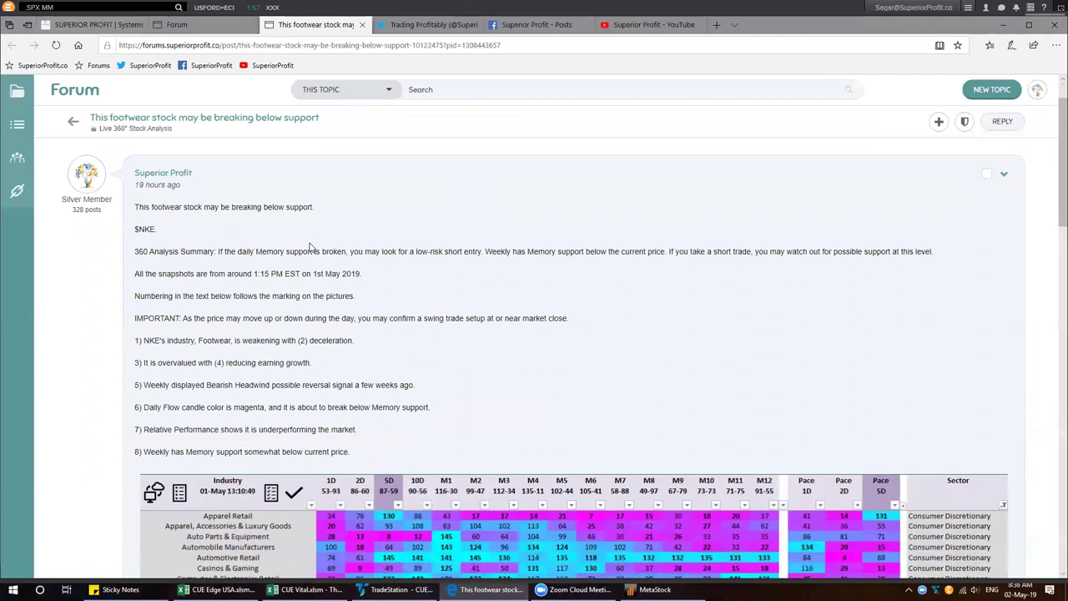
{"action": "left_click", "coordinate": [411, 26]}
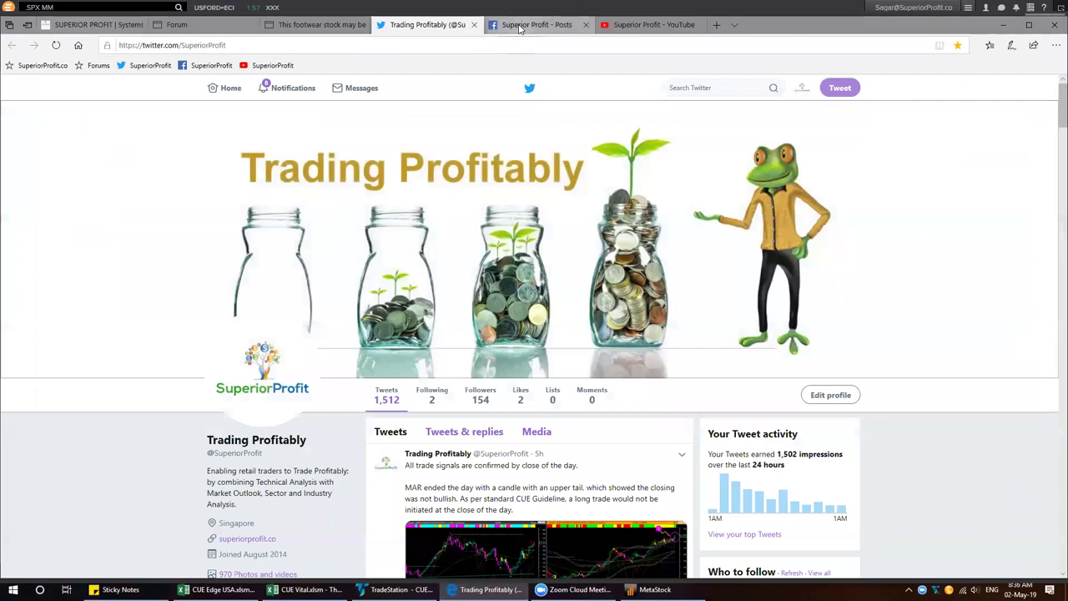
{"action": "left_click", "coordinate": [519, 26]}
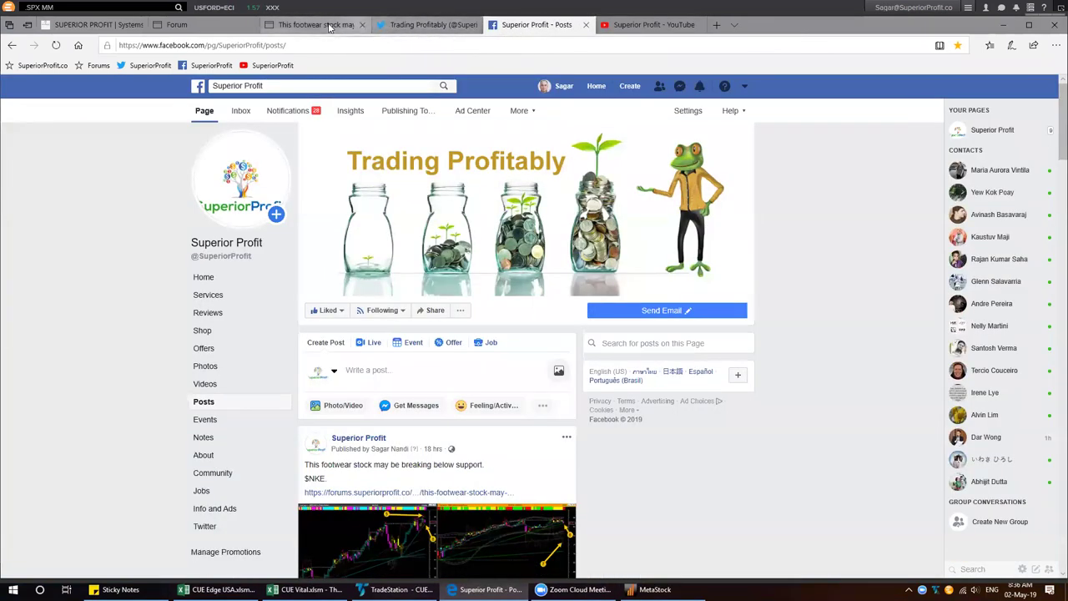
{"action": "key", "text": "ctrl+shift+Tab"}
{"action": "key", "text": "ctrl+shift+Tab"}
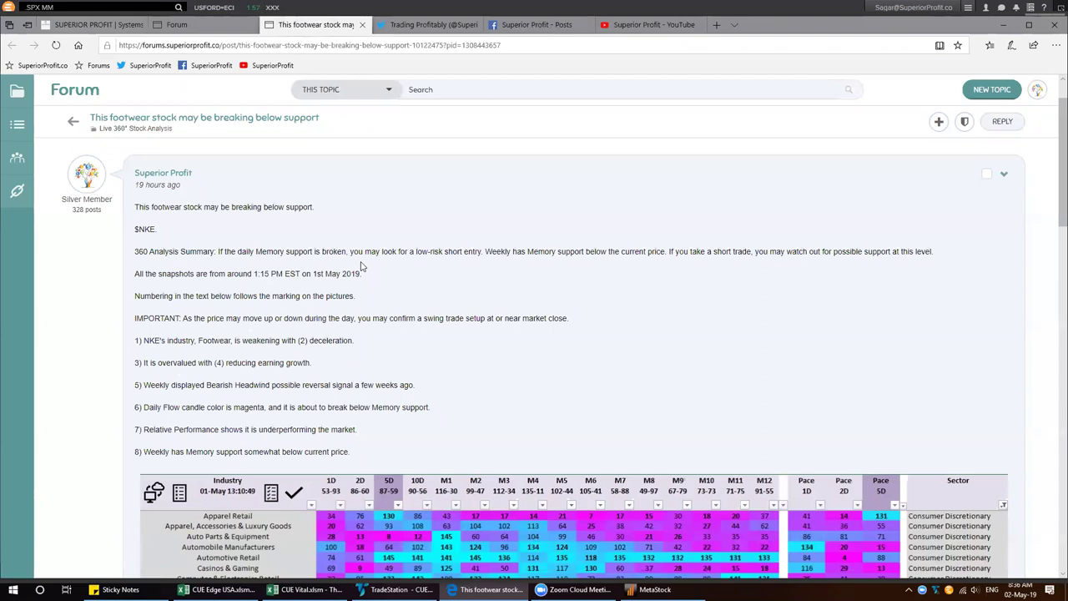
{"action": "left_click", "coordinate": [433, 88]}
- Enlarge the industry ranking image and advance through the stock table to the NKE charts image
{"action": "left_click_drag", "start_coordinate": [255, 275], "coordinate": [349, 284]}
{"action": "left_click", "coordinate": [363, 276]}
{"action": "scroll", "coordinate": [470, 269], "scroll_direction": "down", "scroll_amount": 2}
{"action": "scroll", "coordinate": [480, 299], "scroll_direction": "down", "scroll_amount": 3}
{"action": "left_click", "coordinate": [489, 298]}
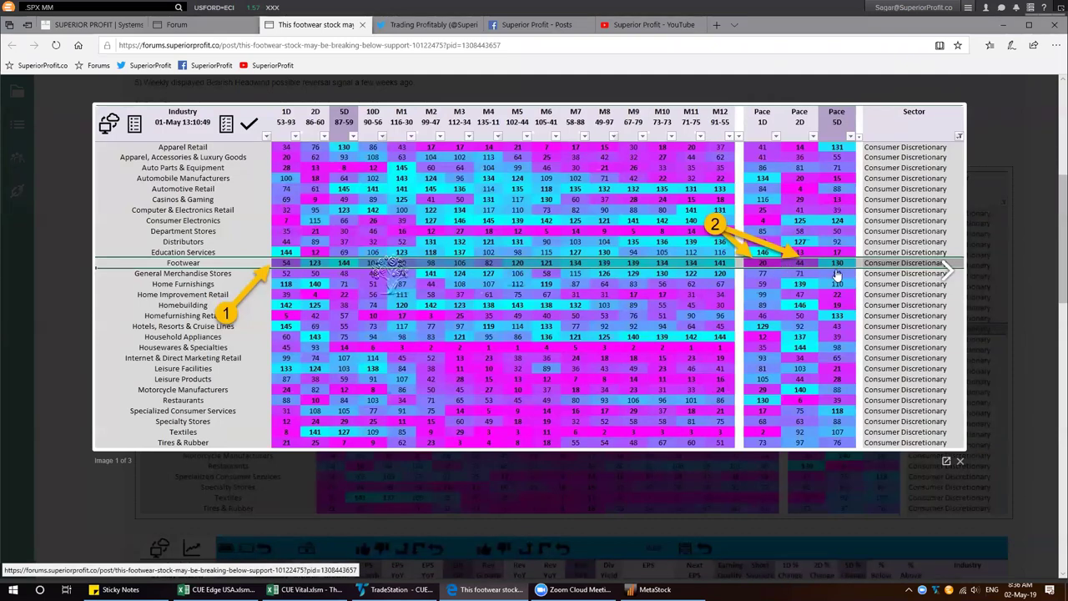
{"action": "left_click", "coordinate": [945, 269]}
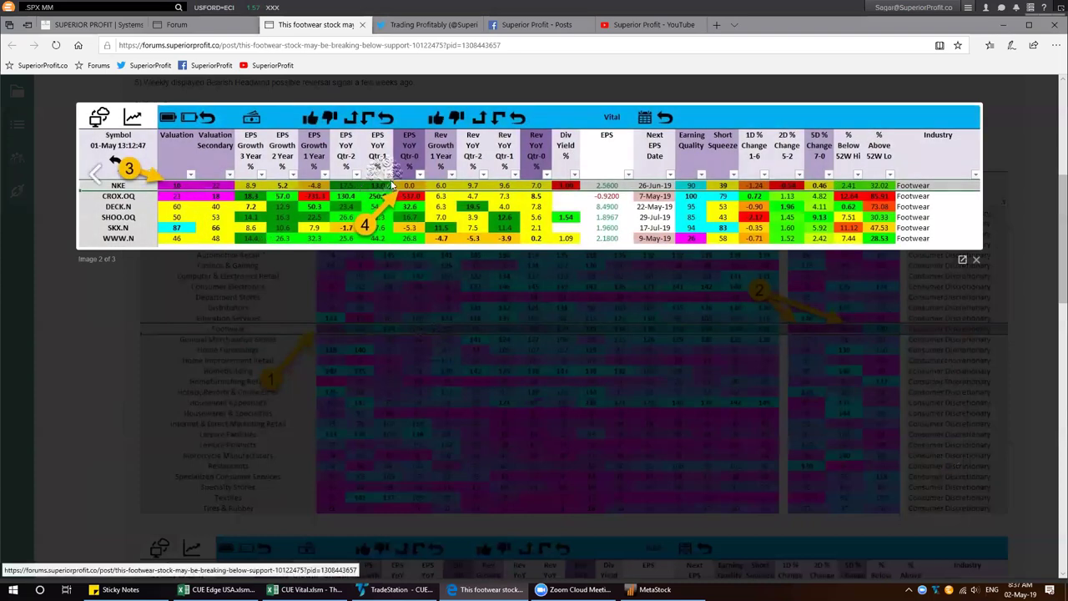
{"action": "left_click", "coordinate": [962, 175]}
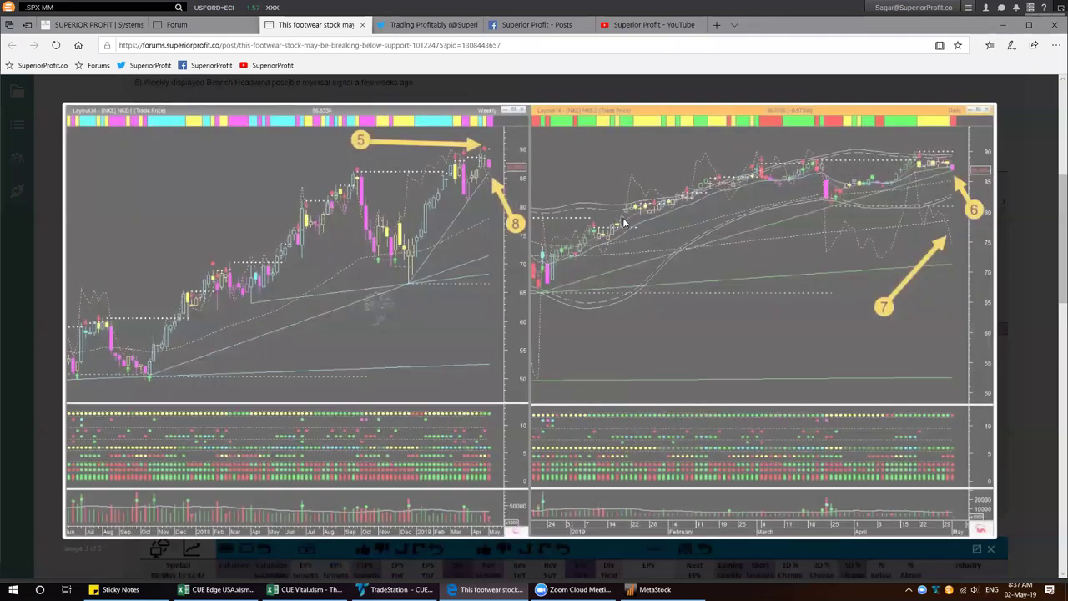
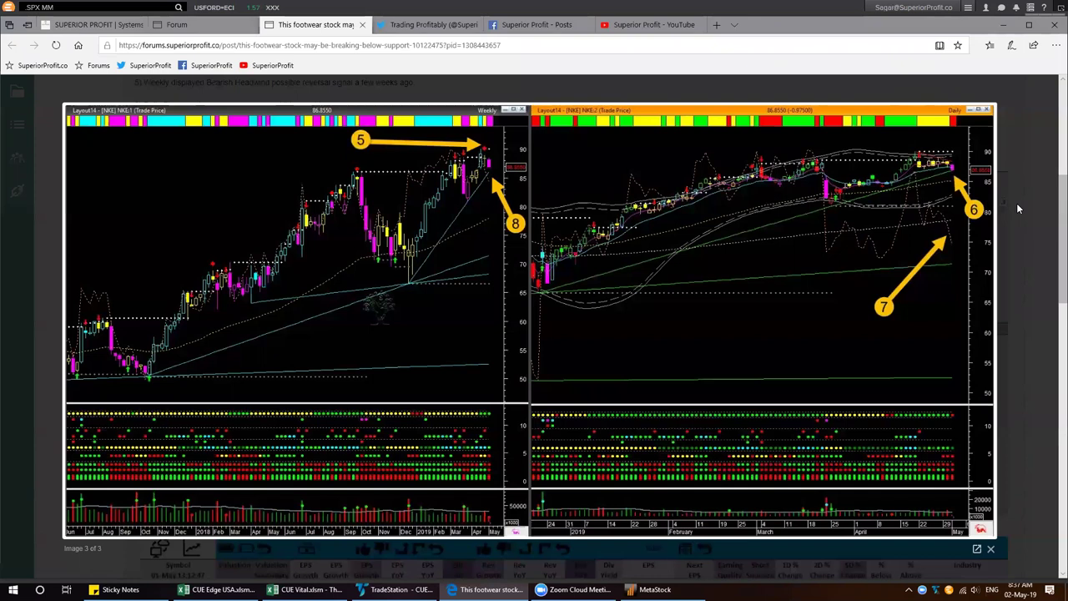
- Dismiss the forum's enlarged chart image and bring up TradeStation's NKE weekly and daily charts
{"action": "key", "text": "Escape"}
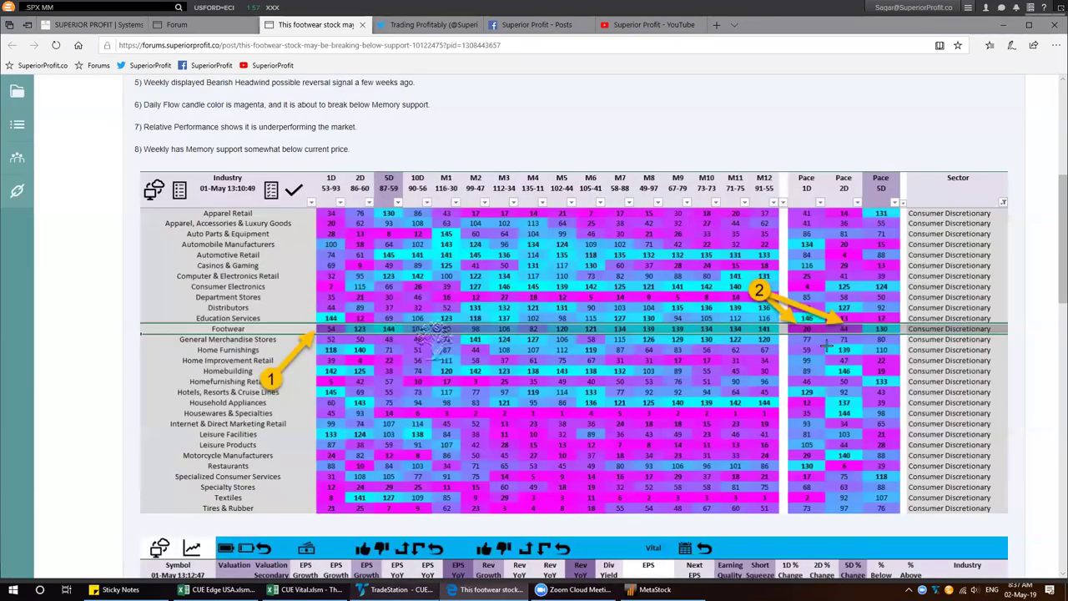
{"action": "key", "text": "alt+Tab"}
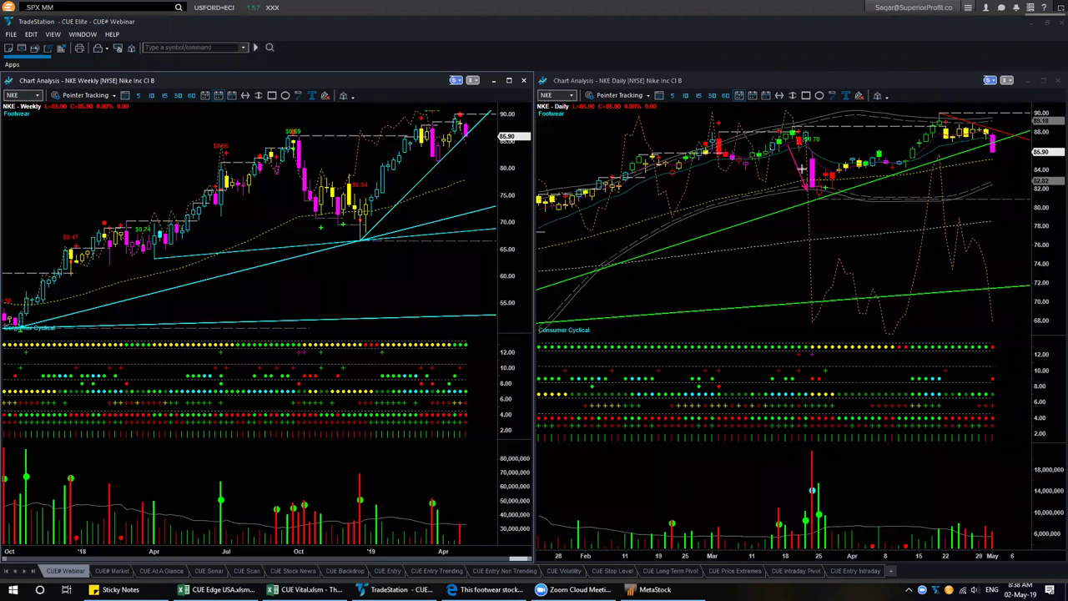
- On the NKE daily chart, add an arrow to the indicator dots, a rising trendline and a horizontal high line
{"action": "left_click_drag", "start_coordinate": [791, 323], "coordinate": [810, 344]}
{"action": "left_click_drag", "start_coordinate": [832, 194], "coordinate": [950, 125]}
{"action": "left_click_drag", "start_coordinate": [791, 127], "coordinate": [942, 125]}
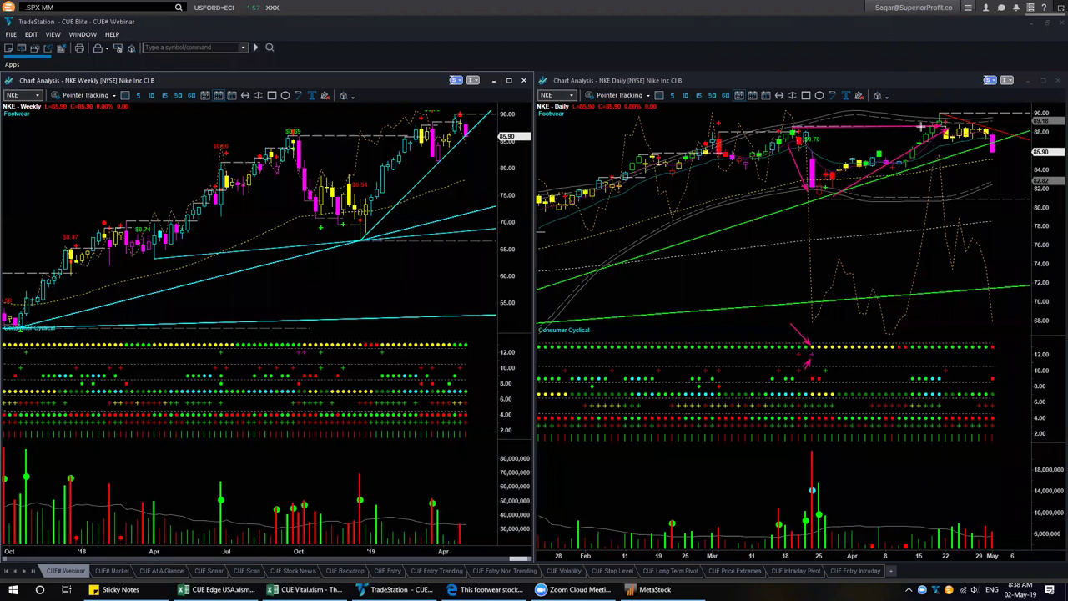
- Mark the daily top with up and down arrows, then add a weekly top arrow and uptrend line
{"action": "left_click_drag", "start_coordinate": [918, 132], "coordinate": [951, 116]}
{"action": "left_click_drag", "start_coordinate": [898, 91], "coordinate": [937, 119]}
{"action": "left_click_drag", "start_coordinate": [312, 110], "coordinate": [449, 112]}
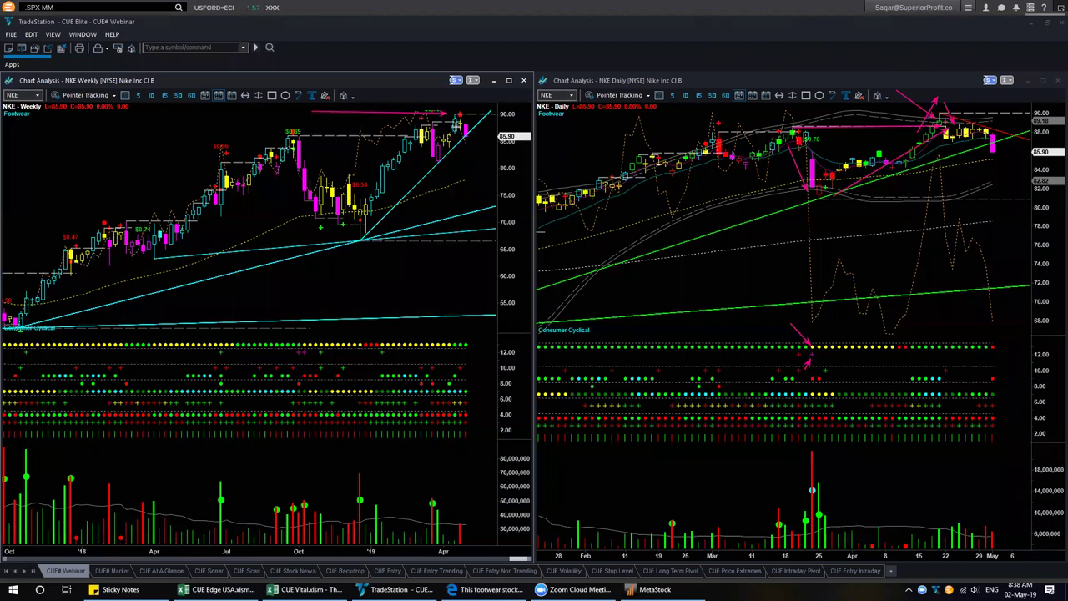
{"action": "mouse_move", "coordinate": [36, 325]}
{"action": "left_mouse_down"}
{"action": "mouse_move", "coordinate": [355, 173]}
{"action": "mouse_move", "coordinate": [488, 131]}
{"action": "left_mouse_up"}
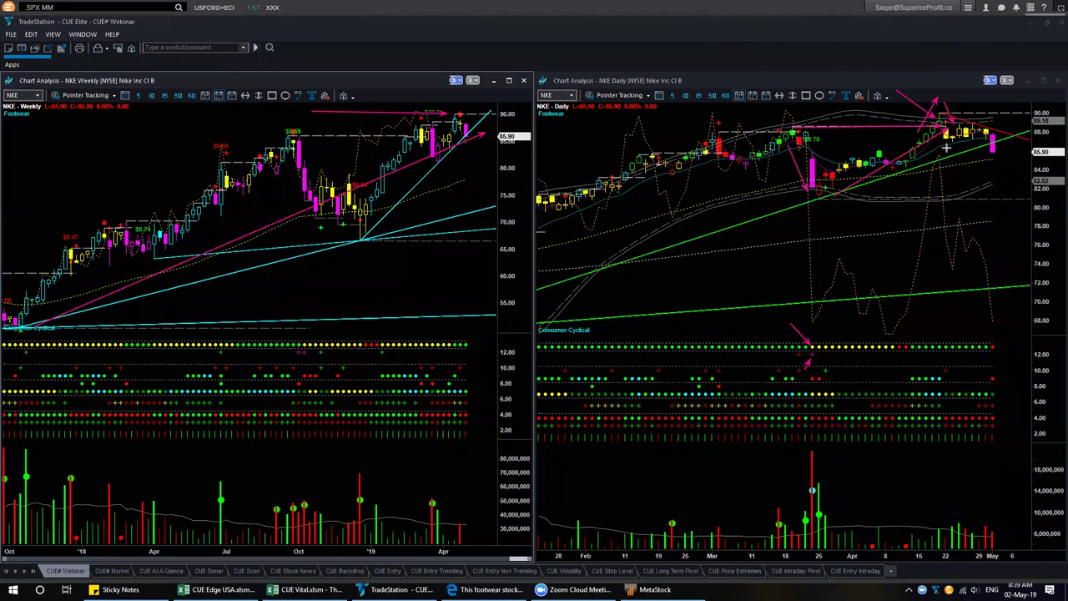
- Draw a downward arrow and a short pivot arrow on the daily chart, then clear them
{"action": "mouse_move", "coordinate": [947, 142]}
{"action": "left_mouse_down"}
{"action": "mouse_move", "coordinate": [958, 276]}
{"action": "mouse_move", "coordinate": [947, 526]}
{"action": "left_mouse_up"}
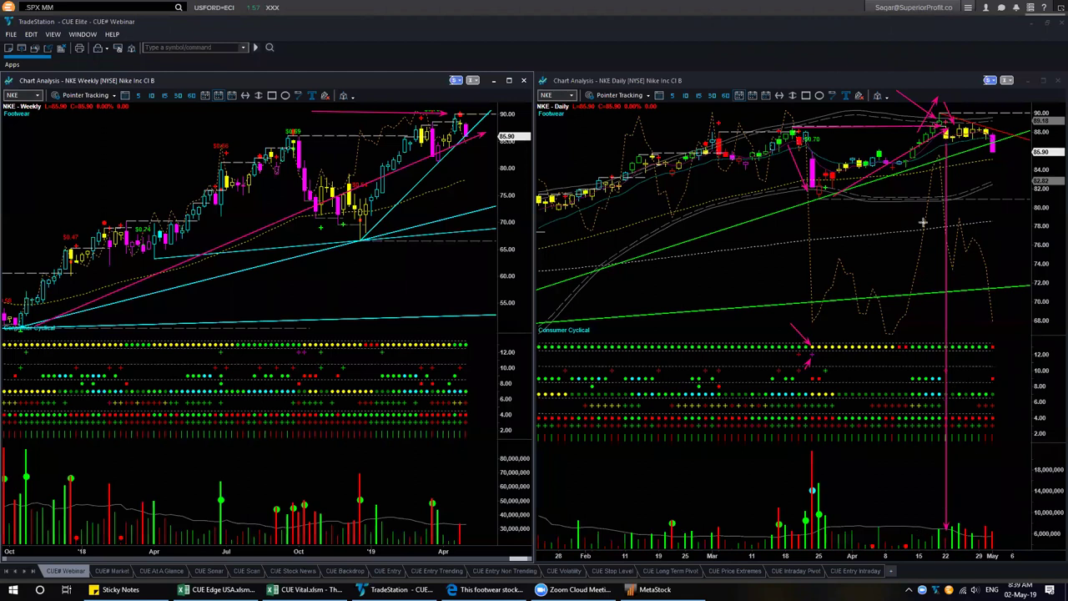
{"action": "left_click_drag", "start_coordinate": [971, 93], "coordinate": [951, 118]}
{"action": "key", "text": "e"}
- Add arrows and a short line at the daily top and weekly candles, clear them, and inspect the daily trendline
{"action": "mouse_move", "coordinate": [924, 126]}
{"action": "left_mouse_down"}
{"action": "mouse_move", "coordinate": [941, 89]}
{"action": "mouse_move", "coordinate": [953, 116]}
{"action": "left_mouse_up"}
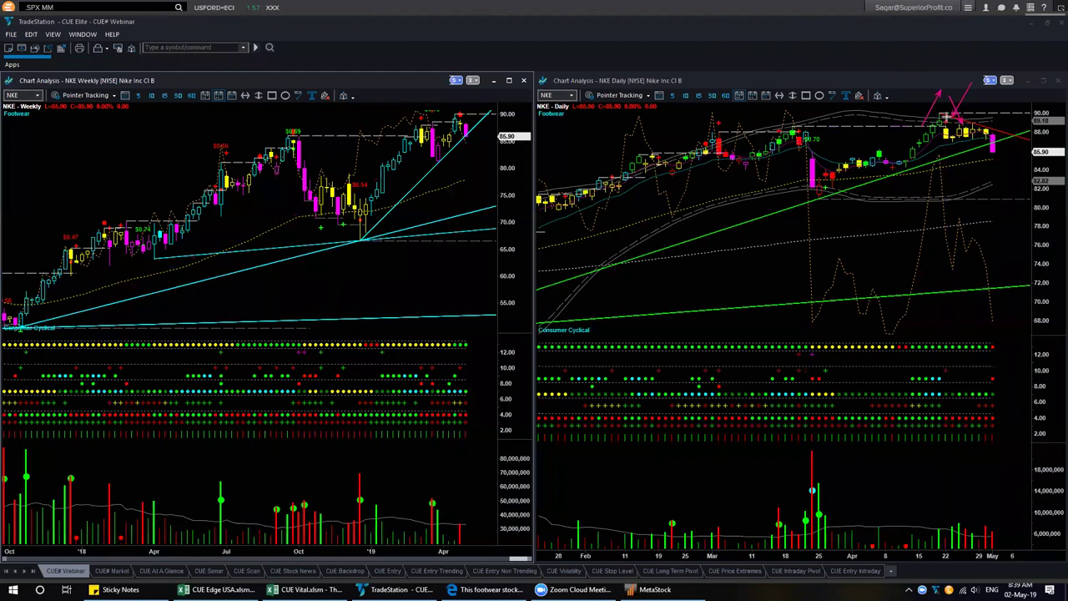
{"action": "left_click_drag", "start_coordinate": [860, 126], "coordinate": [926, 125]}
{"action": "left_click_drag", "start_coordinate": [487, 99], "coordinate": [460, 121]}
{"action": "mouse_move", "coordinate": [945, 141]}
{"action": "left_mouse_down"}
{"action": "mouse_move", "coordinate": [955, 350]}
{"action": "mouse_move", "coordinate": [946, 526]}
{"action": "left_mouse_up"}
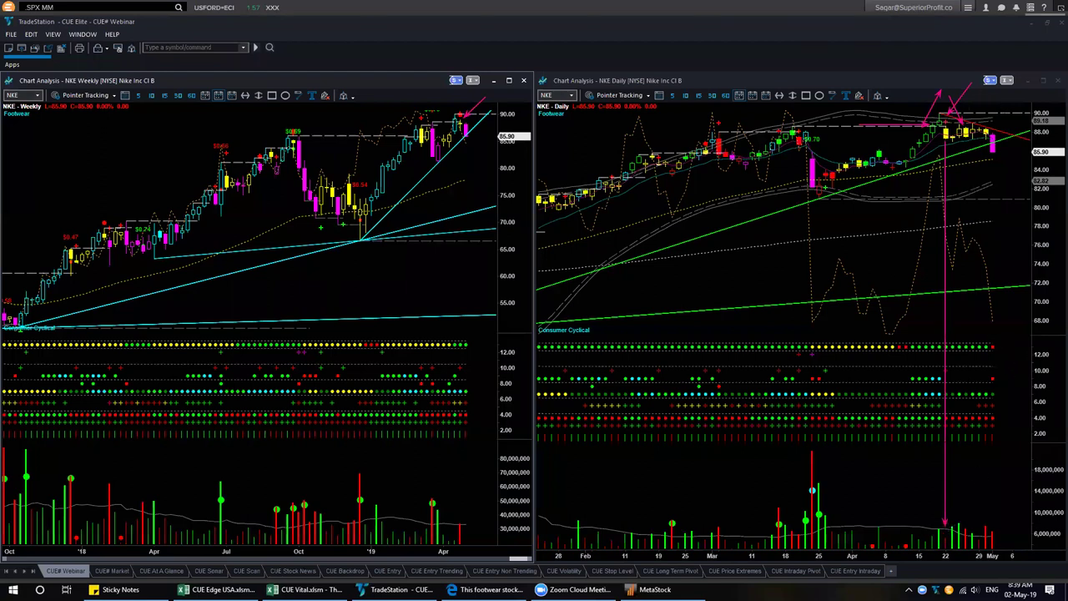
{"action": "key", "text": "Escape"}
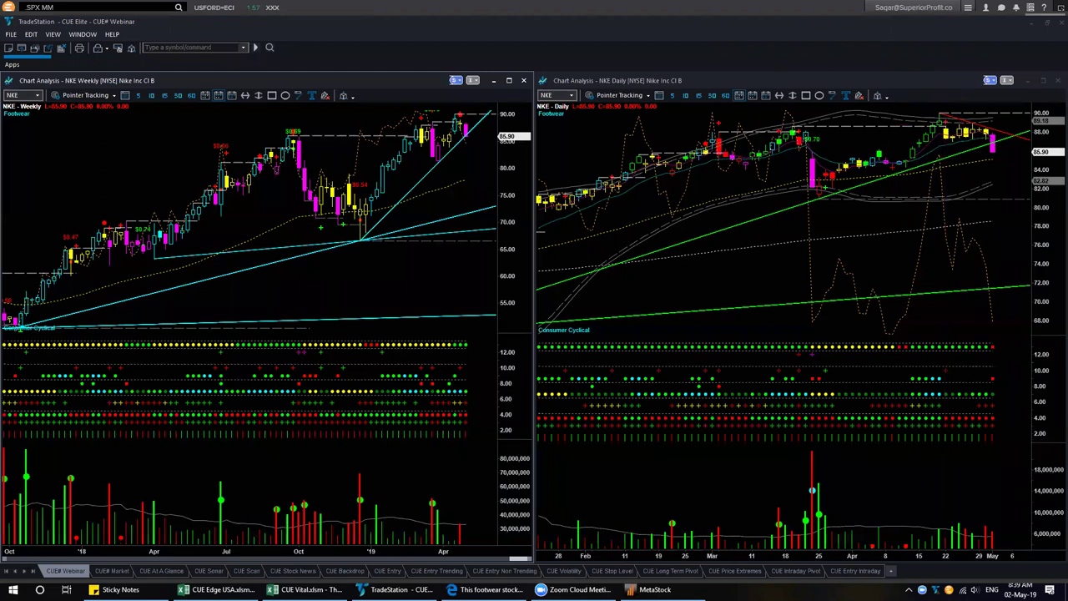
{"action": "left_click", "coordinate": [998, 118]}
{"action": "mouse_move", "coordinate": [999, 132]}
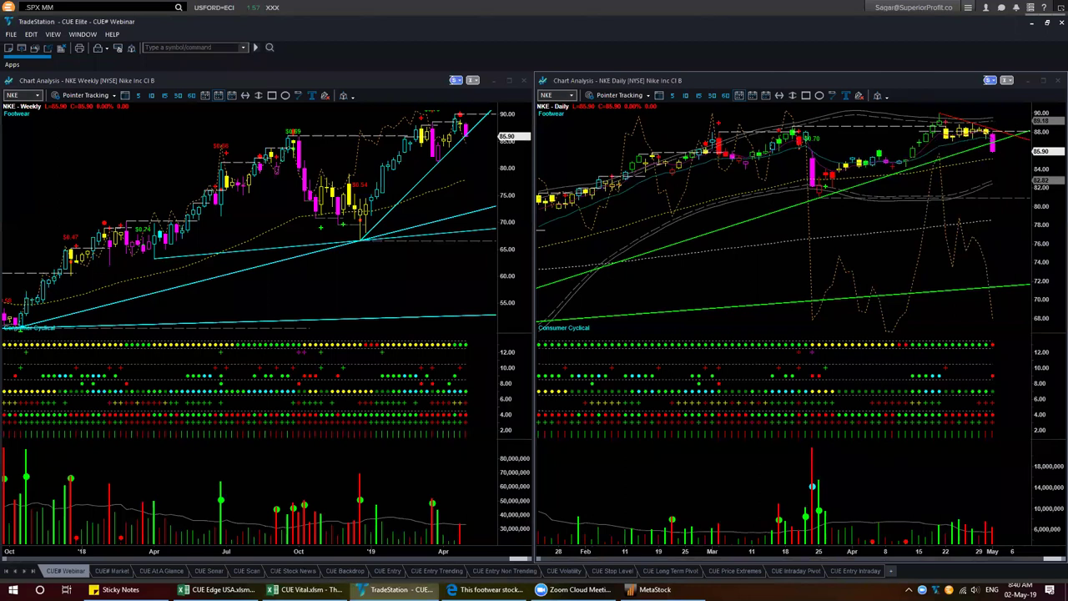
- Draw a magenta arrow on the NKE daily chart aimed at the last magenta bar
{"action": "left_click_drag", "start_coordinate": [1018, 170], "coordinate": [1000, 156]}
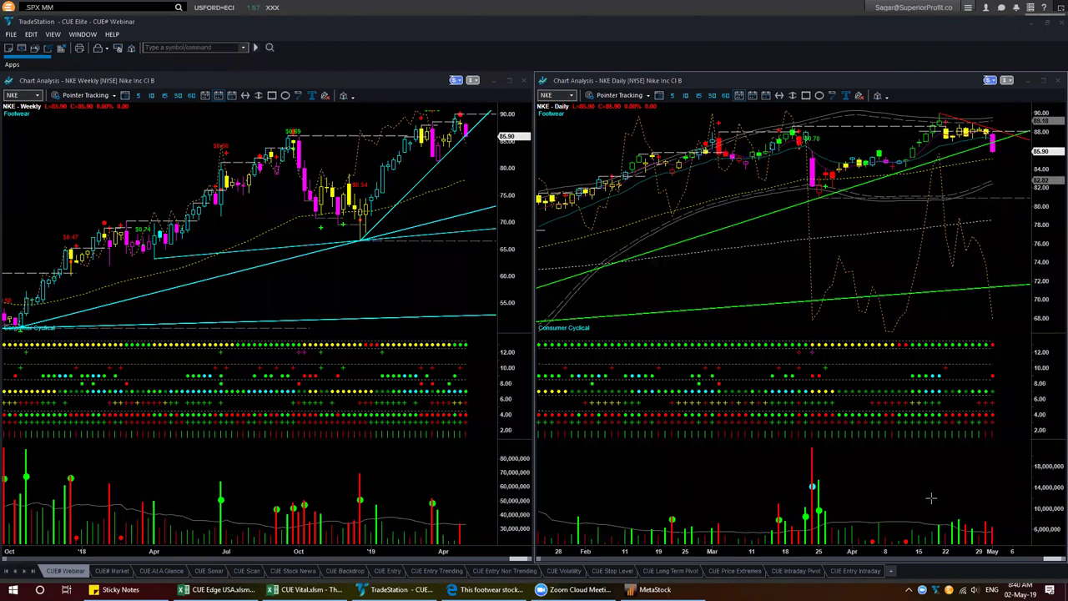
- In MetaStock's Power Console, enter nke and open its two-pane weekly/daily chart layout
{"action": "left_click", "coordinate": [655, 589]}
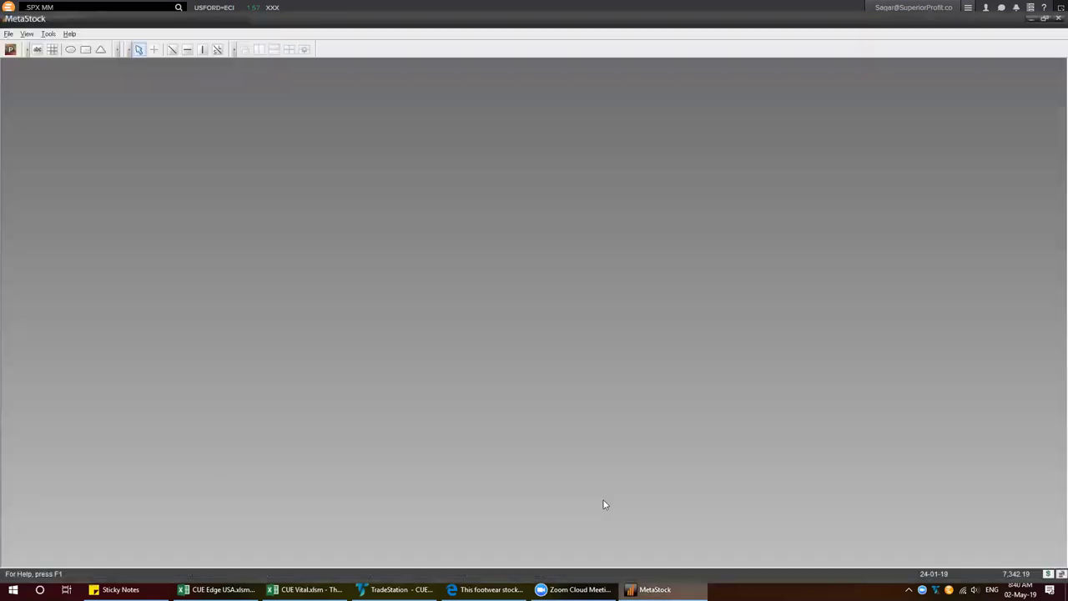
{"action": "left_click", "coordinate": [11, 50]}
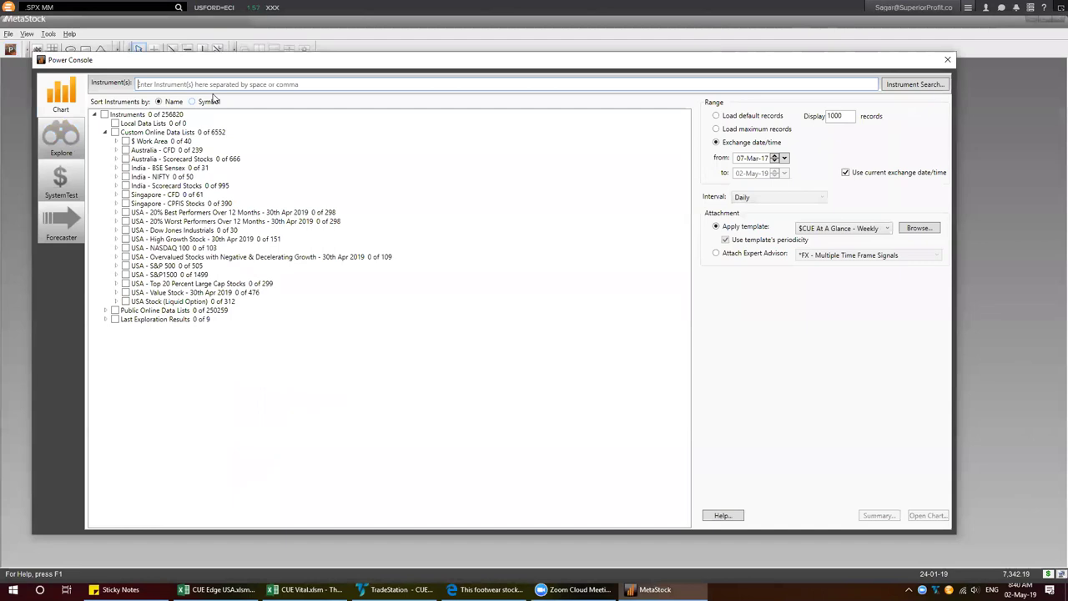
{"action": "type", "text": "nke"}
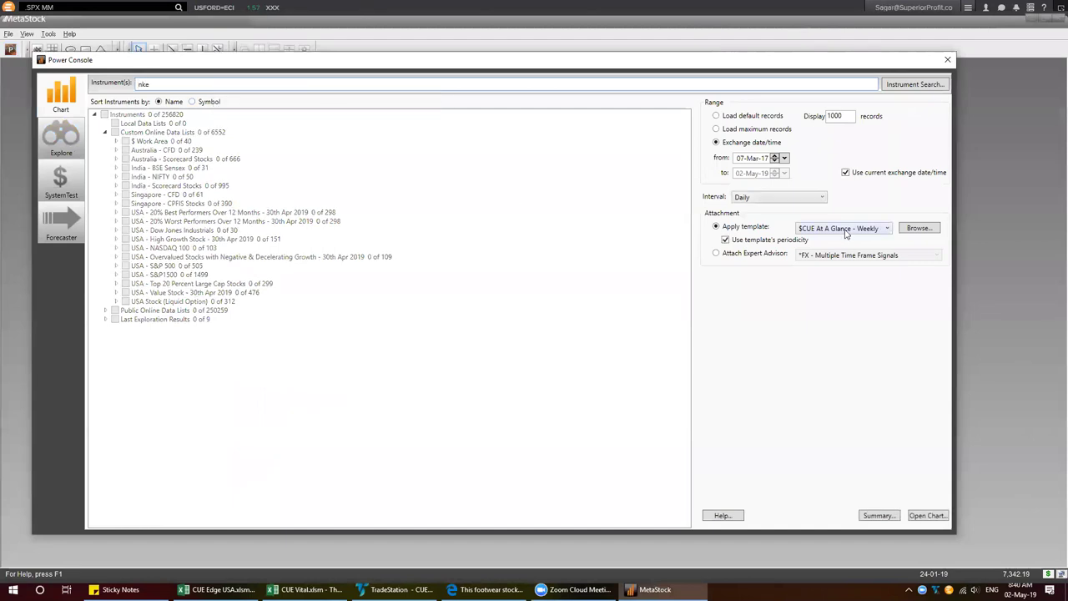
{"action": "left_click", "coordinate": [928, 515]}
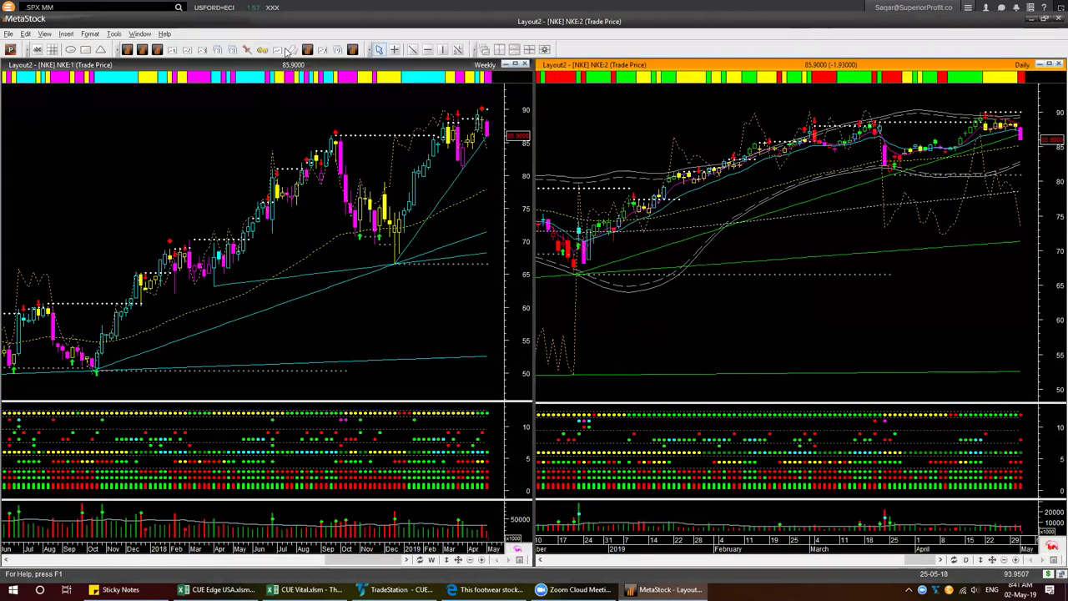
- Apply the CUE Volatility template to NKE, compare with TradeStation, then start File > Close
{"action": "left_click", "coordinate": [291, 52]}
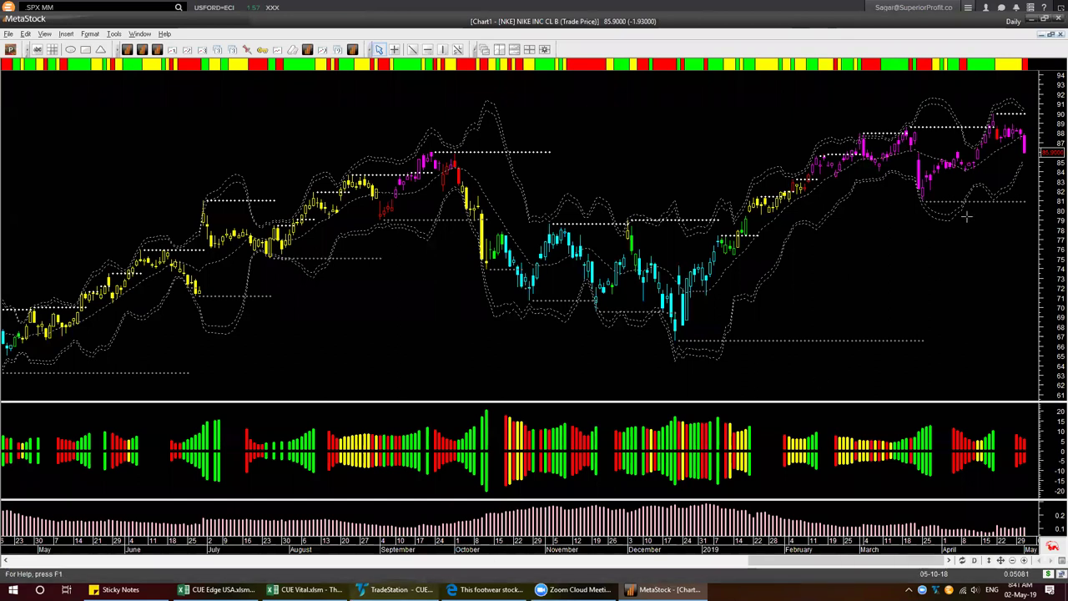
{"action": "key", "text": "alt+Tab"}
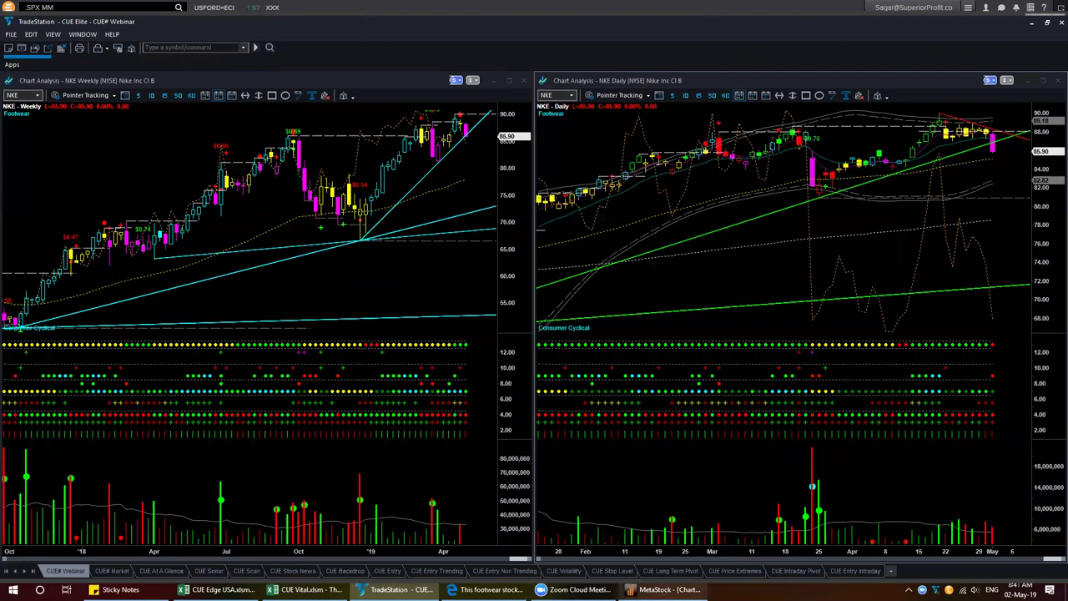
{"action": "left_click", "coordinate": [668, 590]}
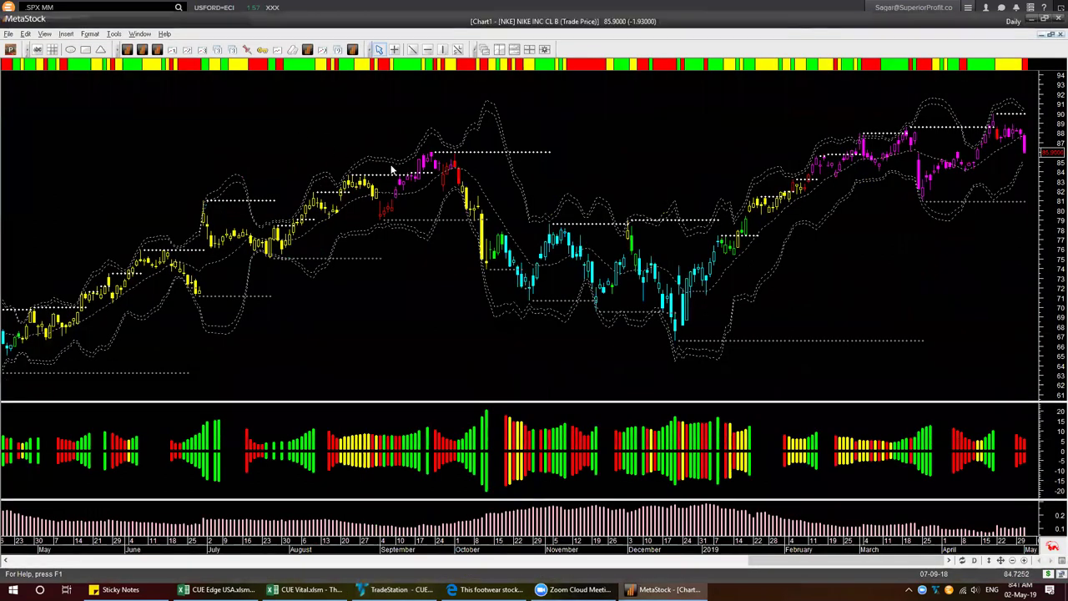
{"action": "key", "text": "alt+f"}
- Close the NKE Chart1 and Layout2 without saving changes
{"action": "key", "text": "c"}
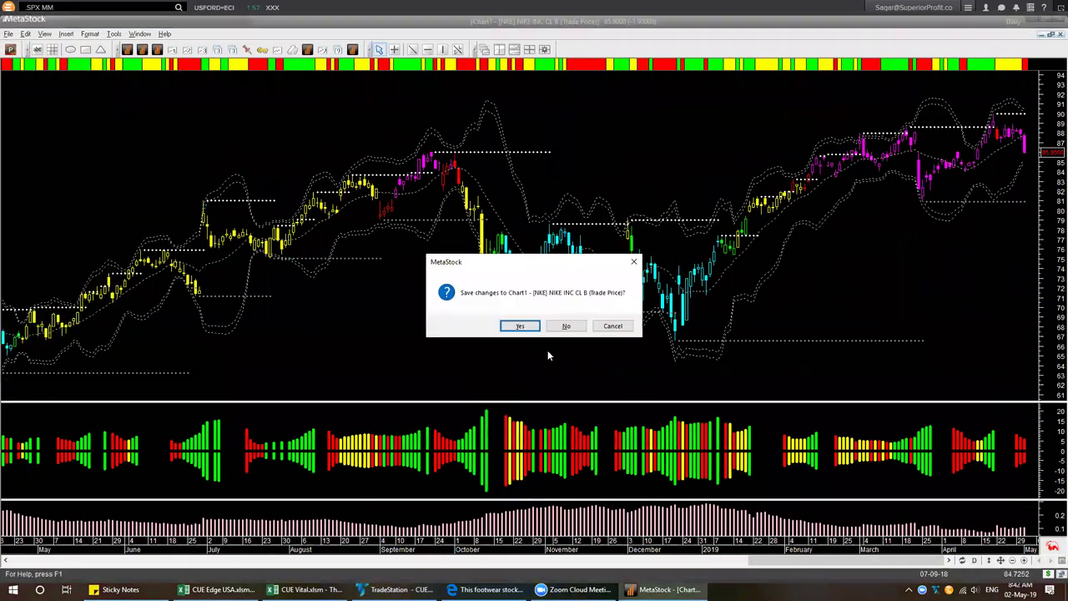
{"action": "left_click", "coordinate": [558, 329]}
{"action": "key", "text": "alt+f"}
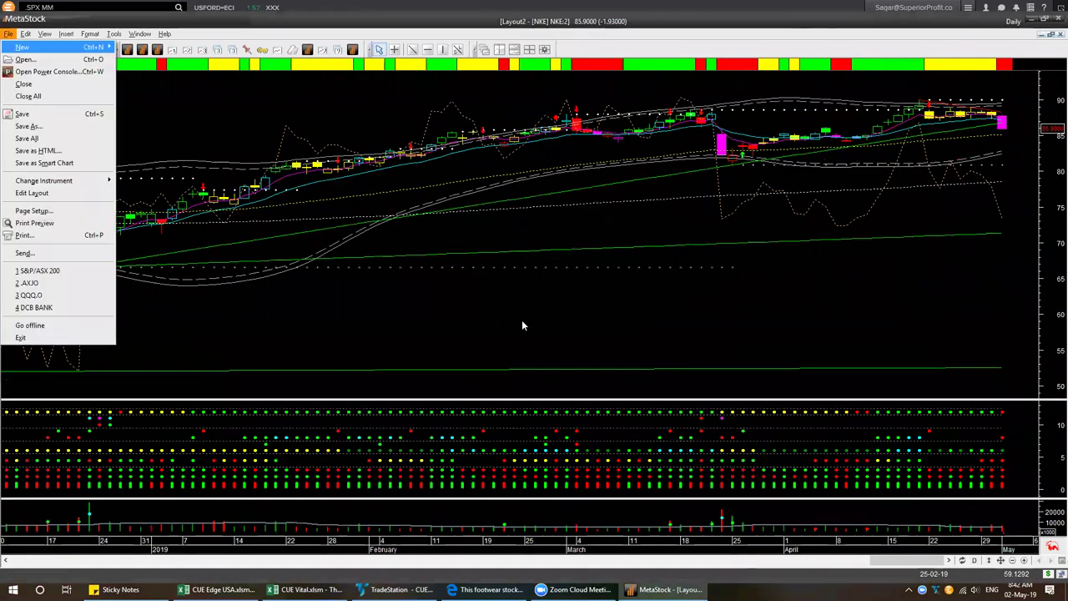
{"action": "key", "text": "c"}
{"action": "left_click", "coordinate": [535, 325]}
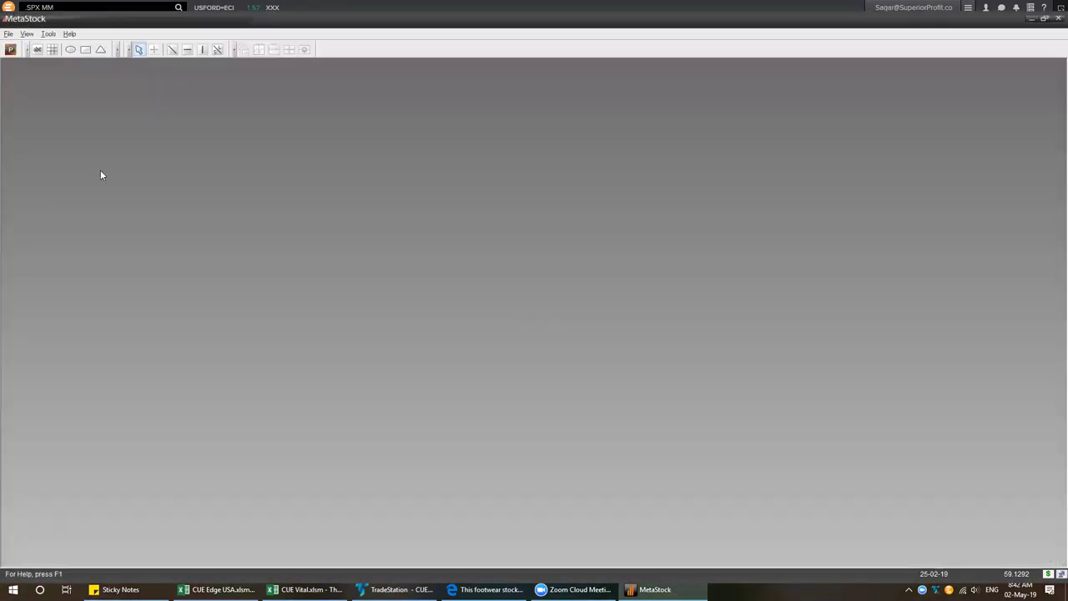
- Select Price At Extreme Low & Reversing and Long BREAKOUT explorations, untick Short BREAKOUT, and run them
{"action": "left_click", "coordinate": [10, 50]}
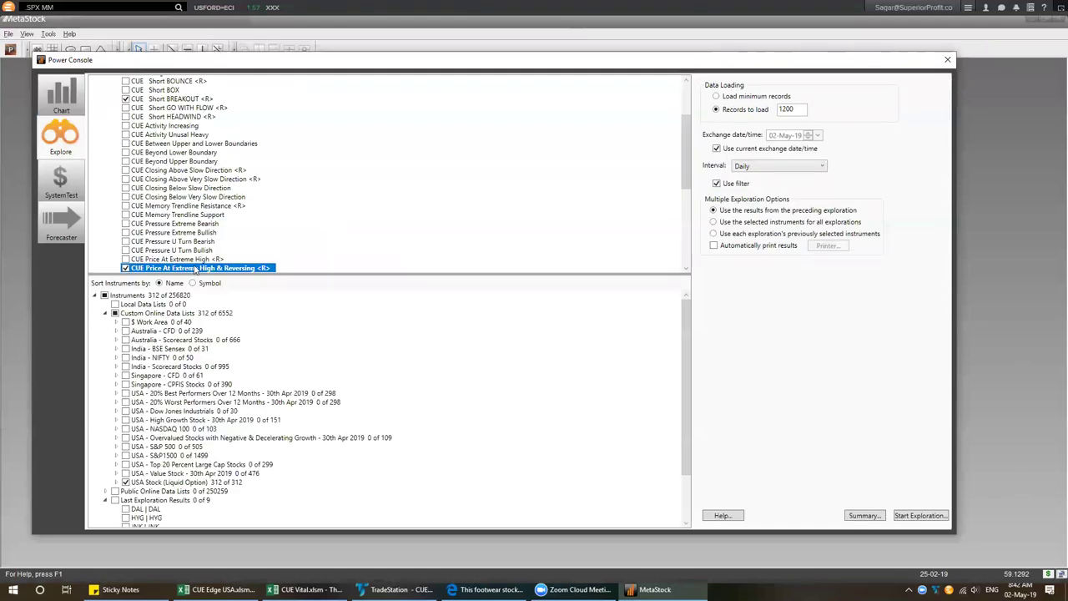
{"action": "scroll", "coordinate": [297, 233], "scroll_direction": "down", "scroll_amount": 1}
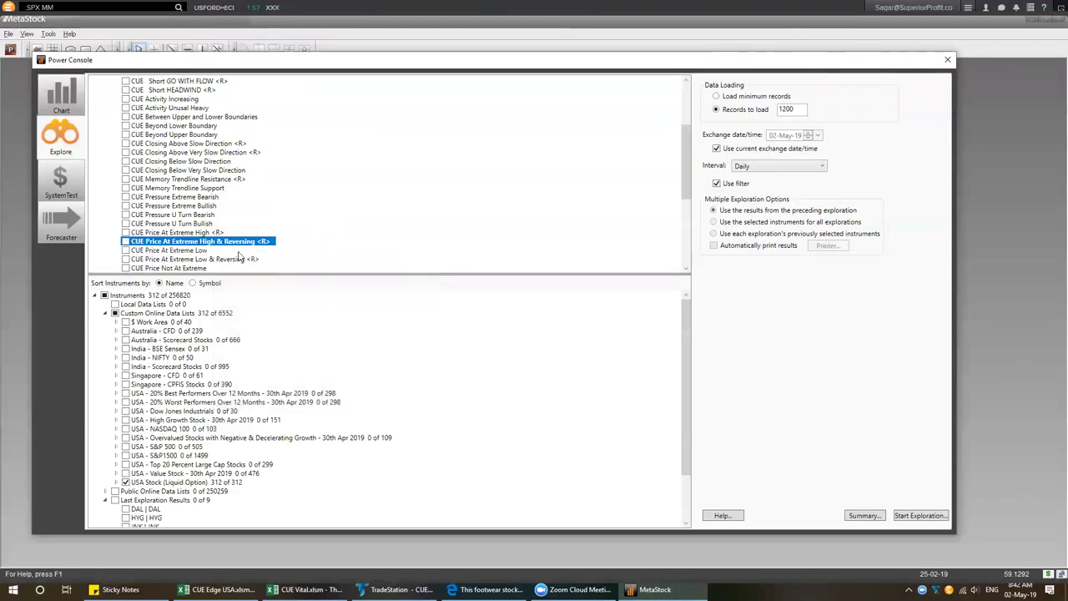
{"action": "left_click", "coordinate": [225, 263]}
{"action": "scroll", "coordinate": [329, 242], "scroll_direction": "up", "scroll_amount": 3}
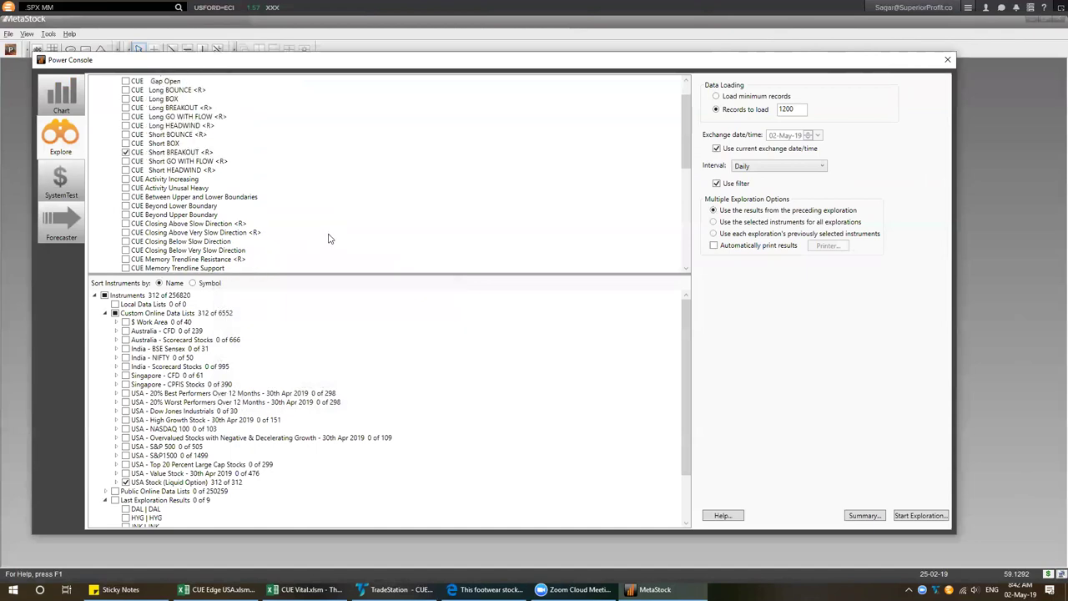
{"action": "left_click", "coordinate": [160, 153]}
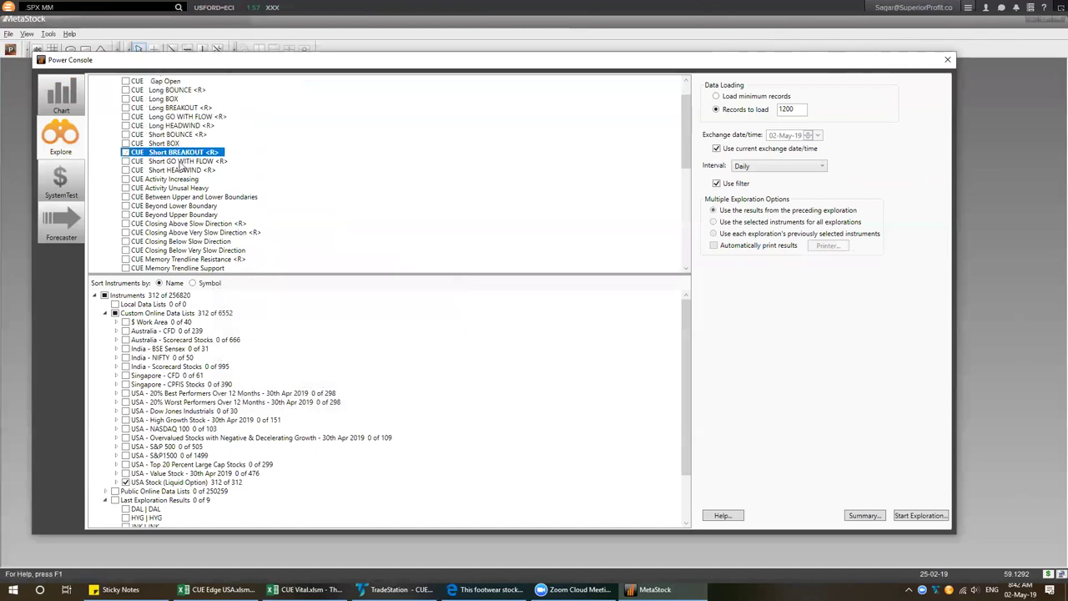
{"action": "left_click", "coordinate": [189, 109]}
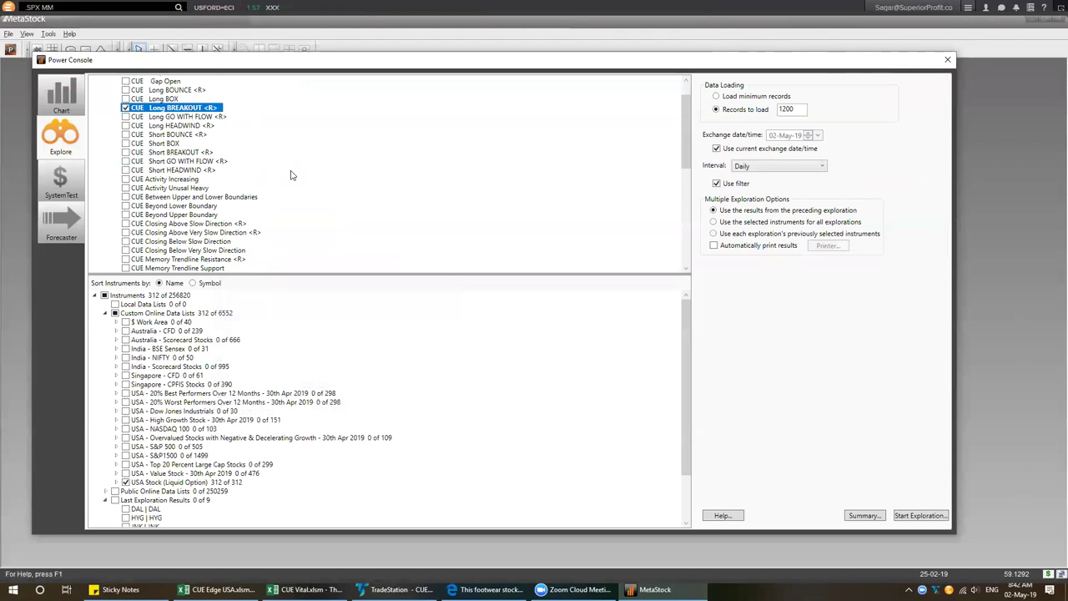
{"action": "mouse_move", "coordinate": [189, 110]}
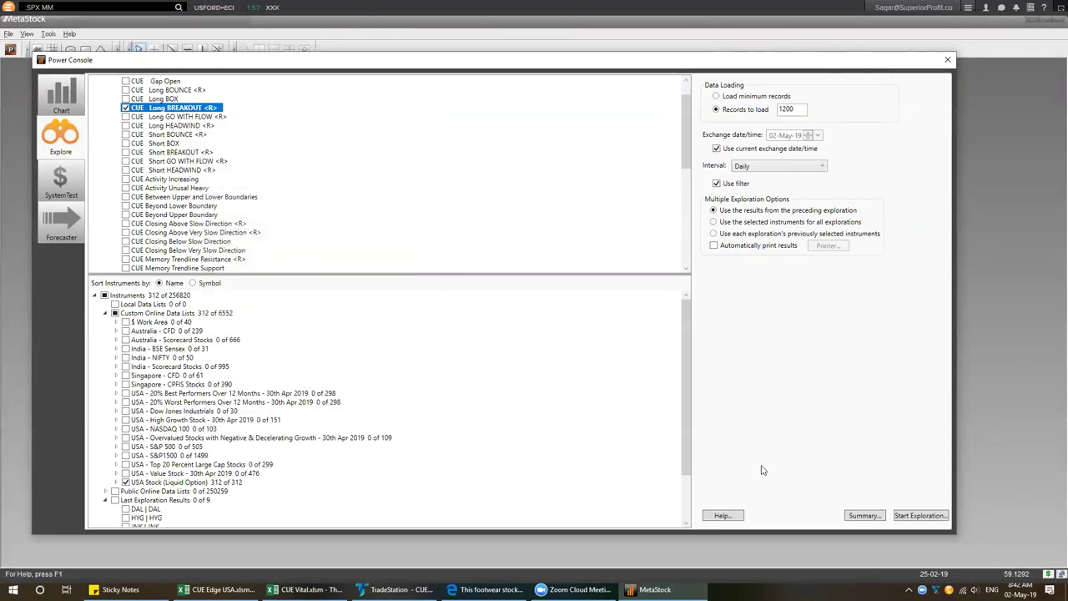
{"action": "left_click", "coordinate": [860, 519]}
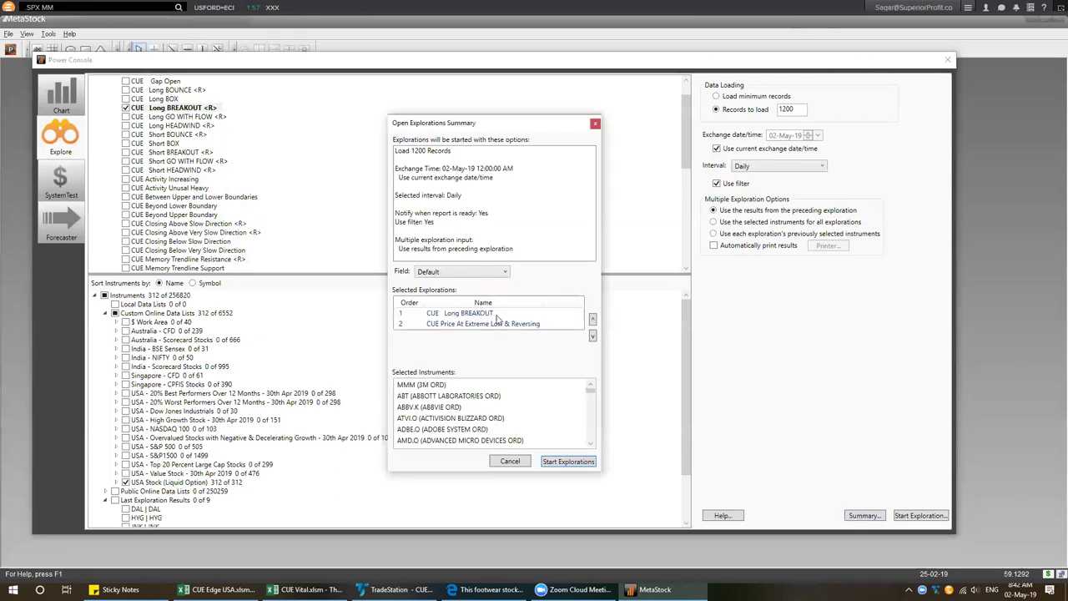
{"action": "left_click", "coordinate": [592, 319]}
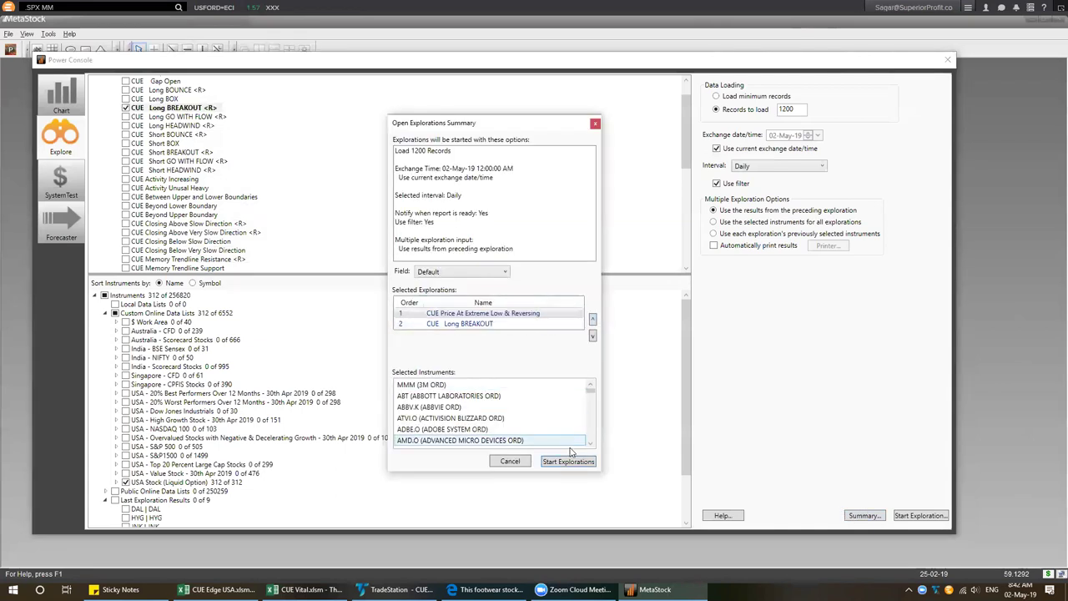
{"action": "left_click", "coordinate": [567, 462]}
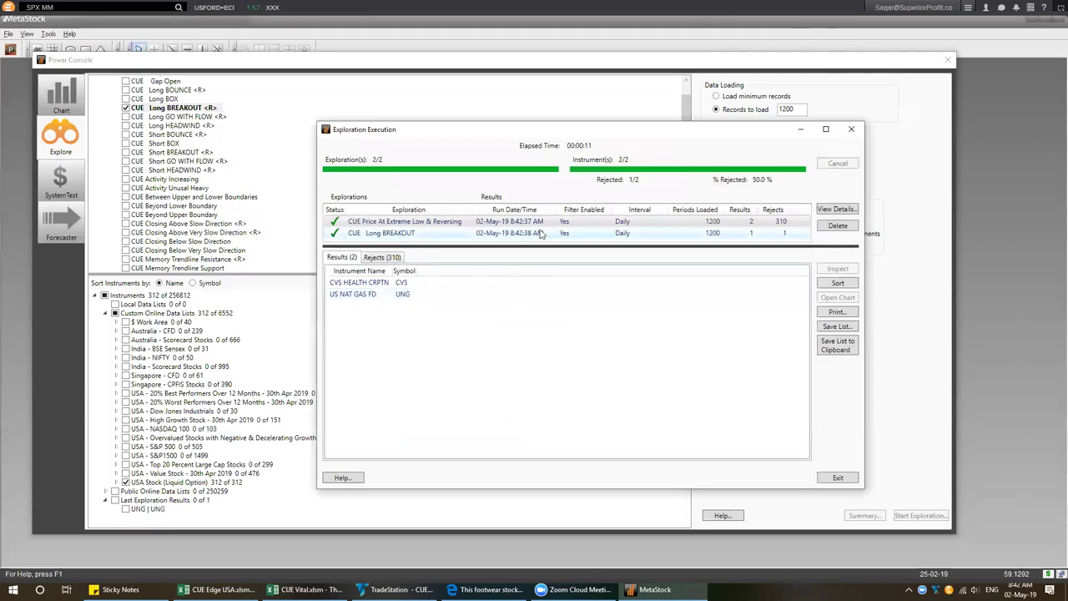
- Filter to the CUE Long BREAKOUT results and open UNG's weekly and daily charts
{"action": "left_click", "coordinate": [505, 233]}
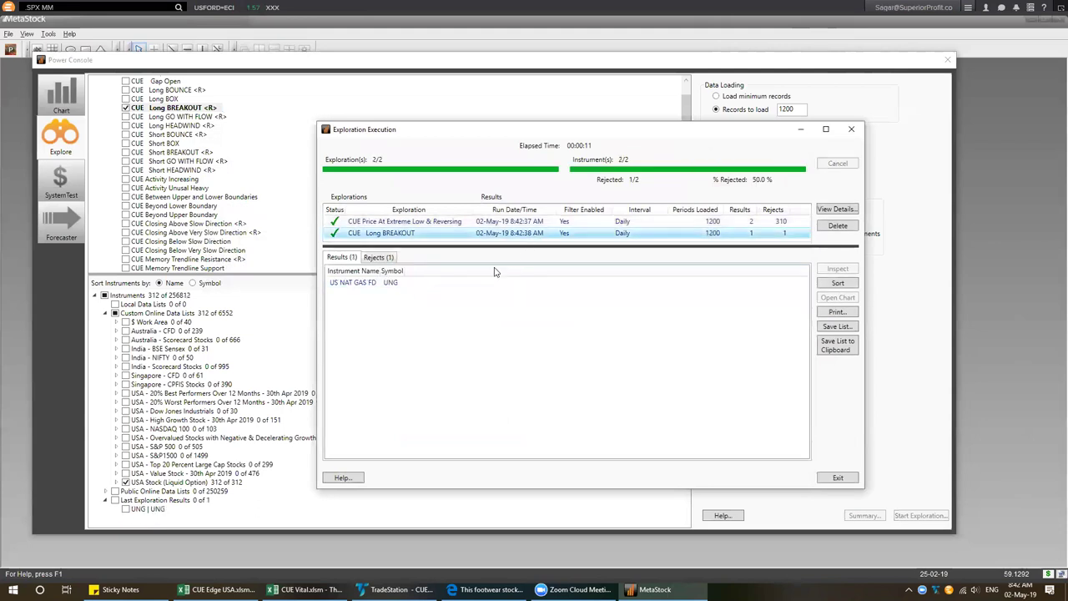
{"action": "left_click", "coordinate": [396, 284]}
{"action": "left_click", "coordinate": [837, 298]}
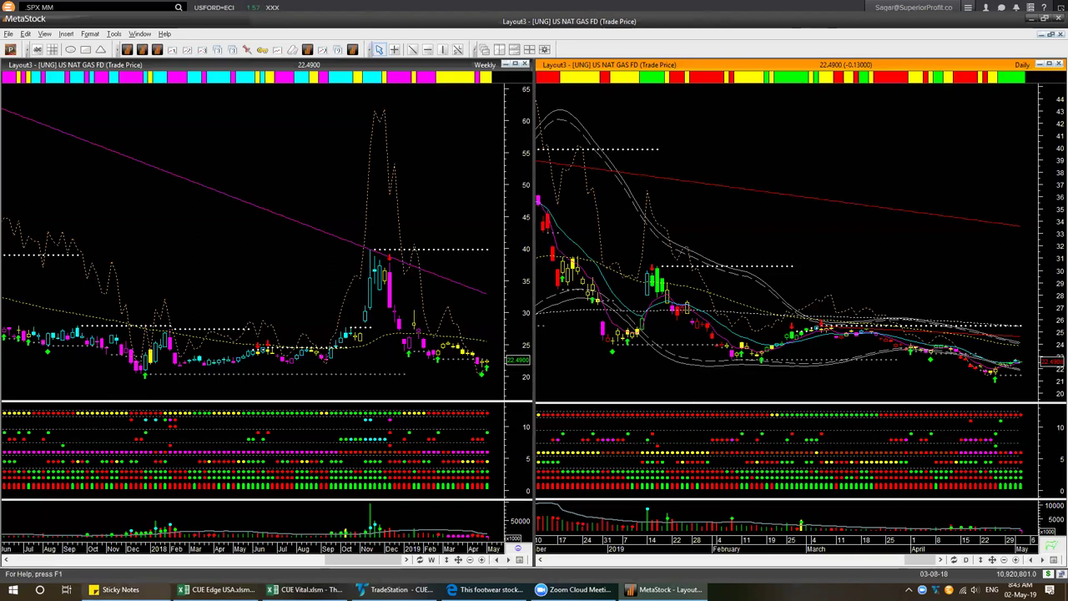
- In the Sticky Notes agenda, highlight each item in turn, including the forum walkthrough line
{"action": "left_click", "coordinate": [117, 589]}
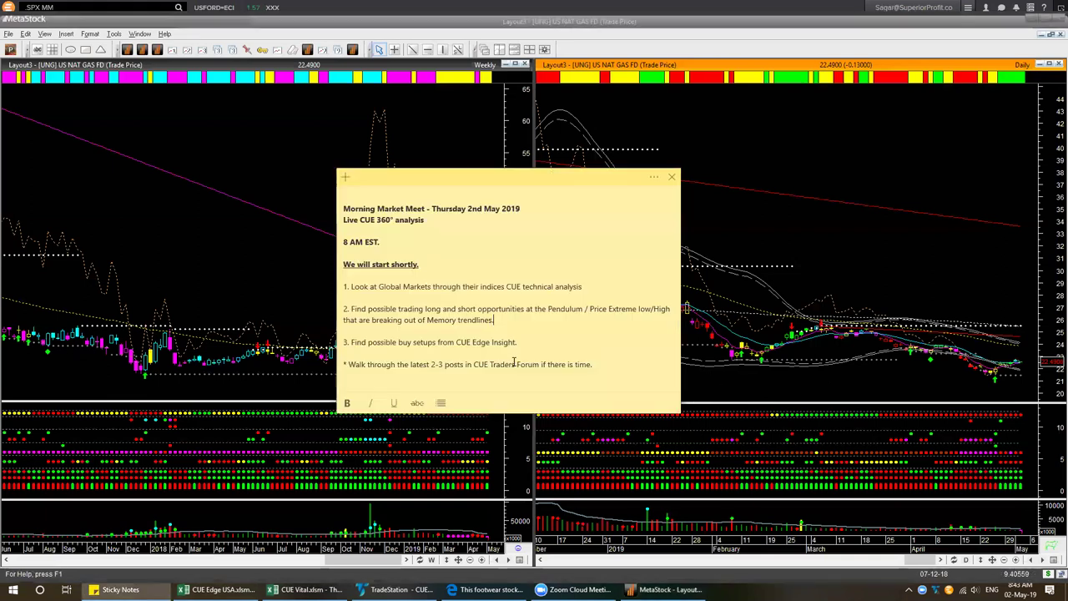
{"action": "triple_click", "coordinate": [593, 285]}
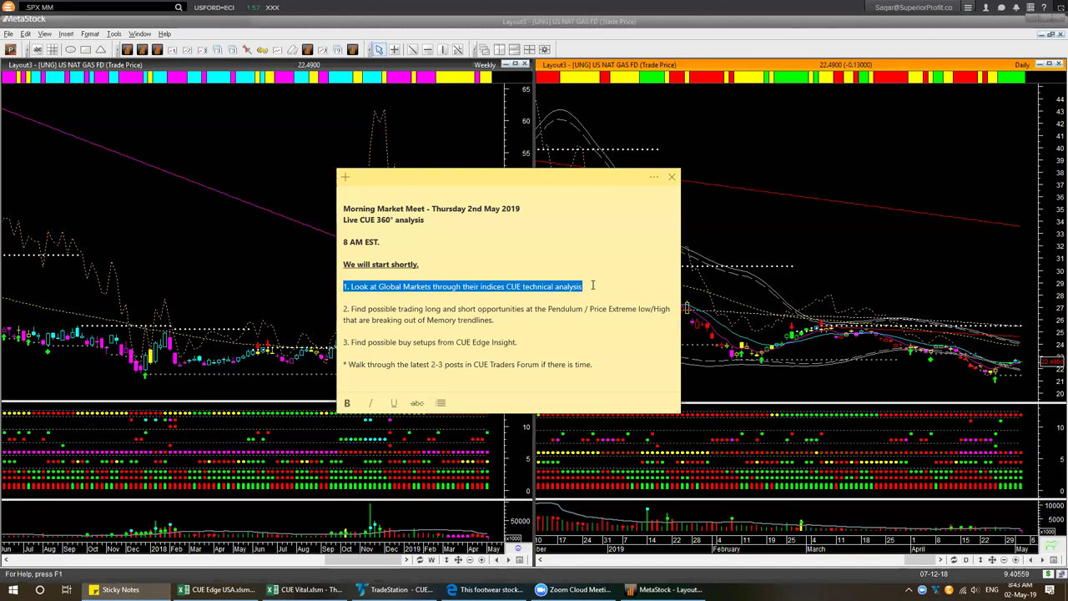
{"action": "left_click", "coordinate": [593, 285]}
{"action": "key", "text": "shift+Down"}
{"action": "key", "text": "shift+Down"}
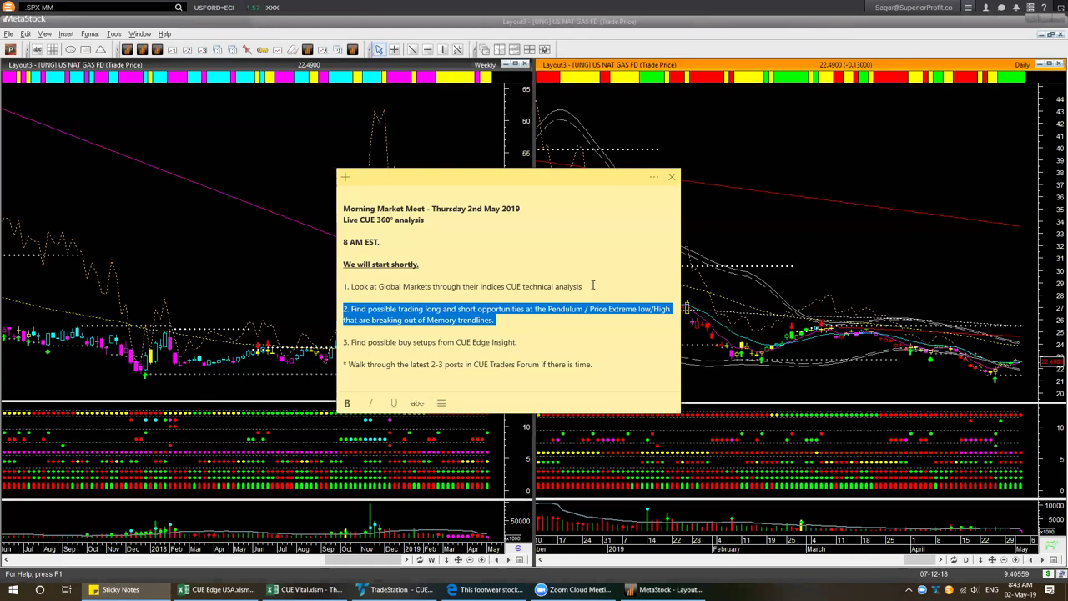
{"action": "key", "text": "Down"}
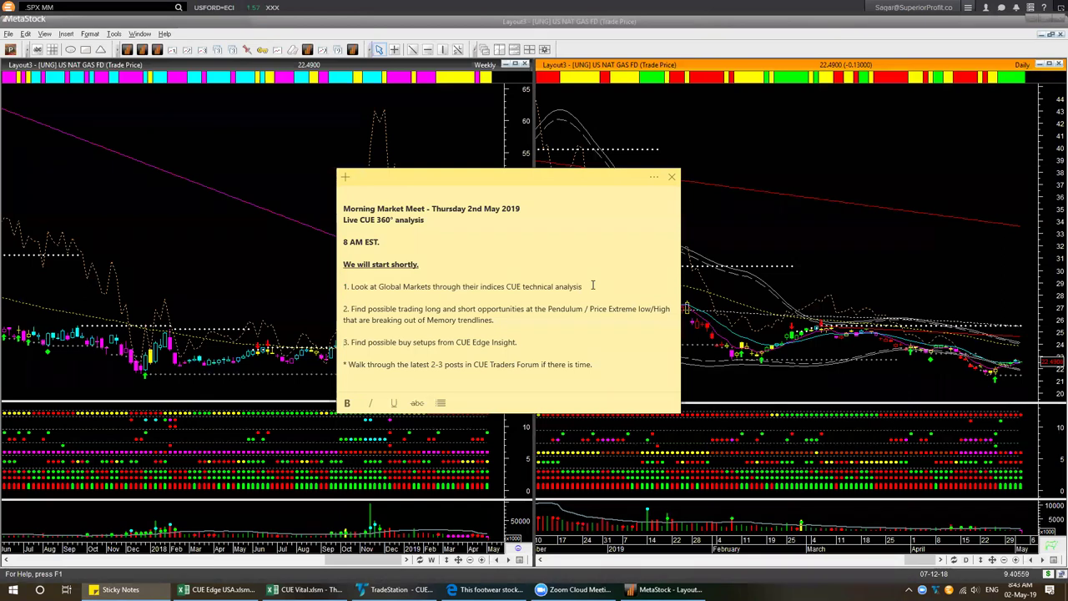
{"action": "key", "text": "shift+End"}
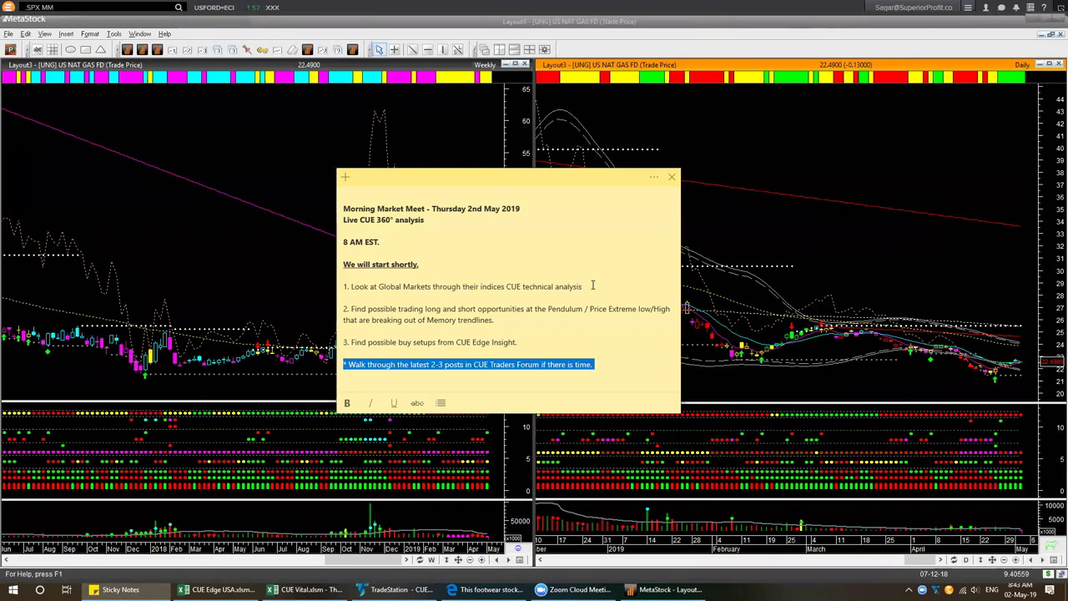
{"action": "key", "text": "Up"}
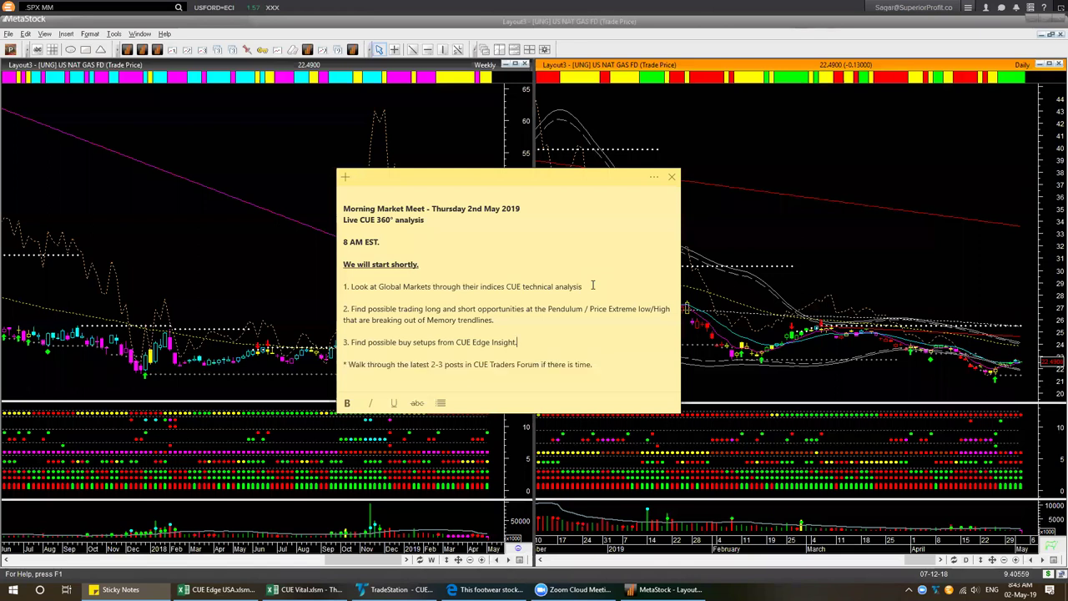
{"action": "key", "text": "shift+Home"}
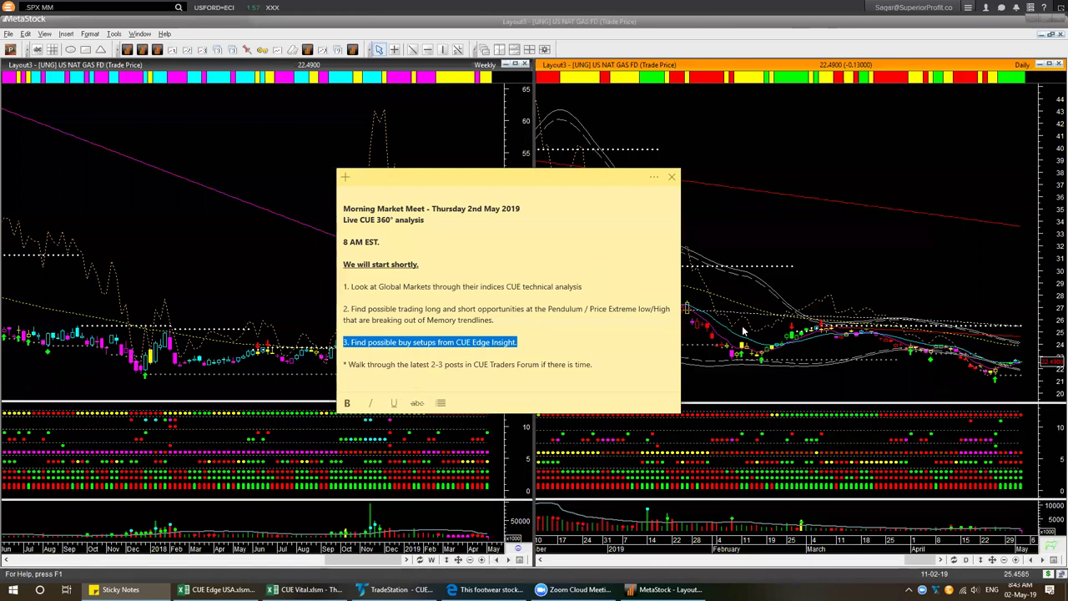
- Close the UNG chart layout in MetaStock, answering the save prompt
{"action": "left_click", "coordinate": [819, 246]}
{"action": "key", "text": "alt+f"}
{"action": "key", "text": "c"}
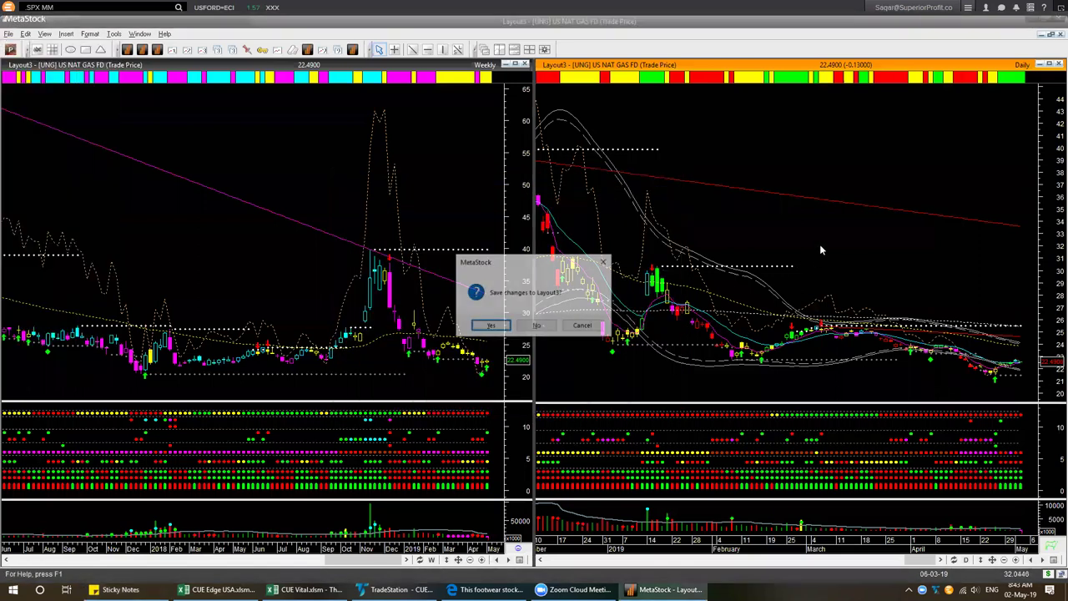
{"action": "key", "text": "Return"}
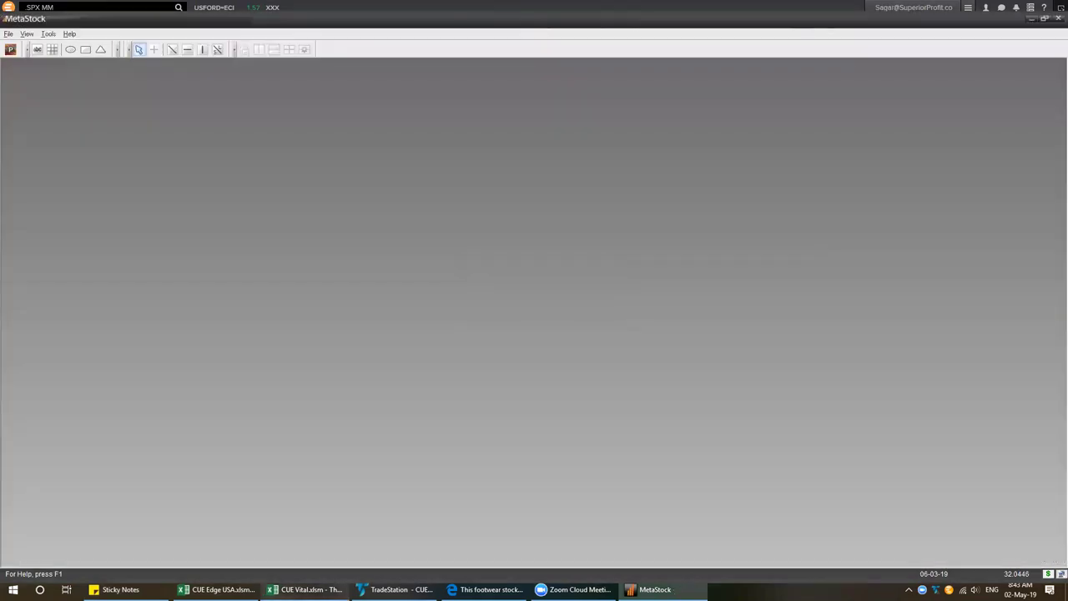
{"action": "left_click", "coordinate": [217, 589]}
- On the INSIGHT sheet, point out the best/worst performing and volume-pressure stock tables
{"action": "left_click", "coordinate": [136, 570]}
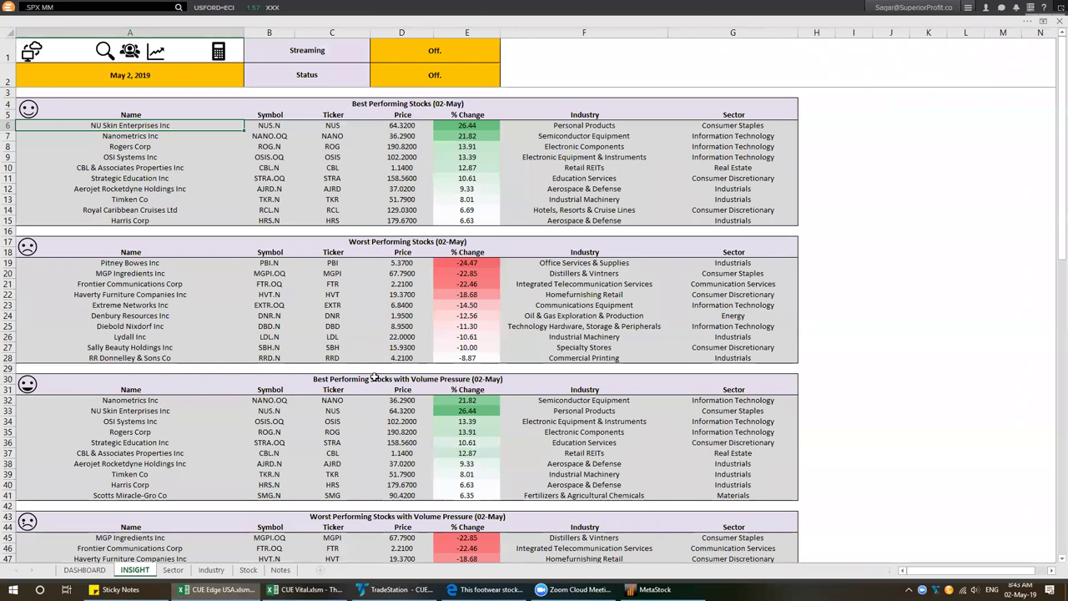
{"action": "left_click", "coordinate": [393, 104]}
{"action": "left_click", "coordinate": [408, 243]}
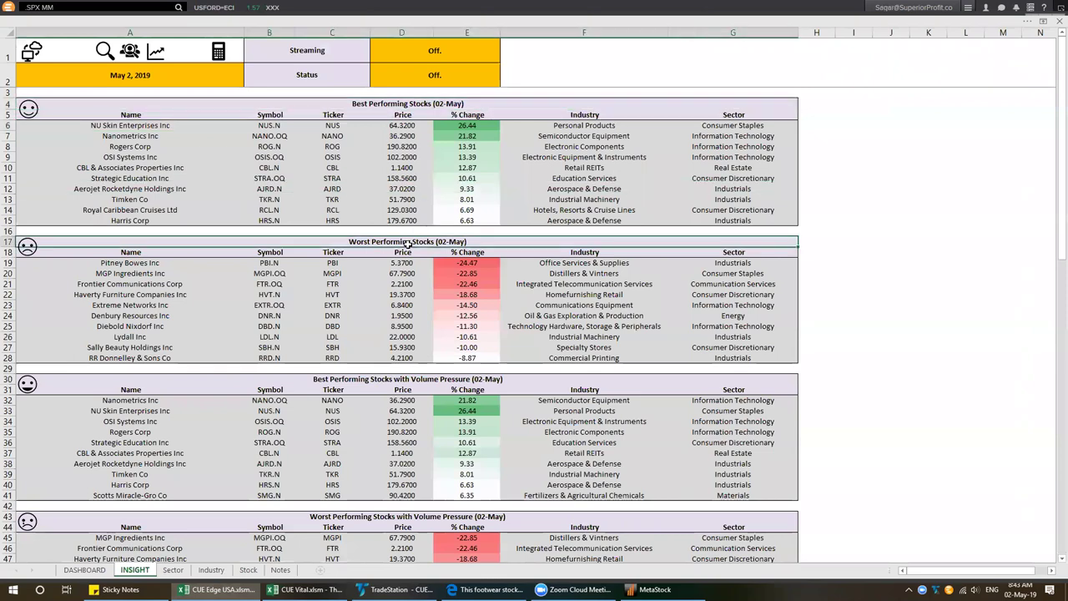
{"action": "scroll", "coordinate": [465, 306], "scroll_direction": "down", "scroll_amount": 2}
{"action": "left_click", "coordinate": [420, 315]}
{"action": "scroll", "coordinate": [467, 338], "scroll_direction": "down", "scroll_amount": 3}
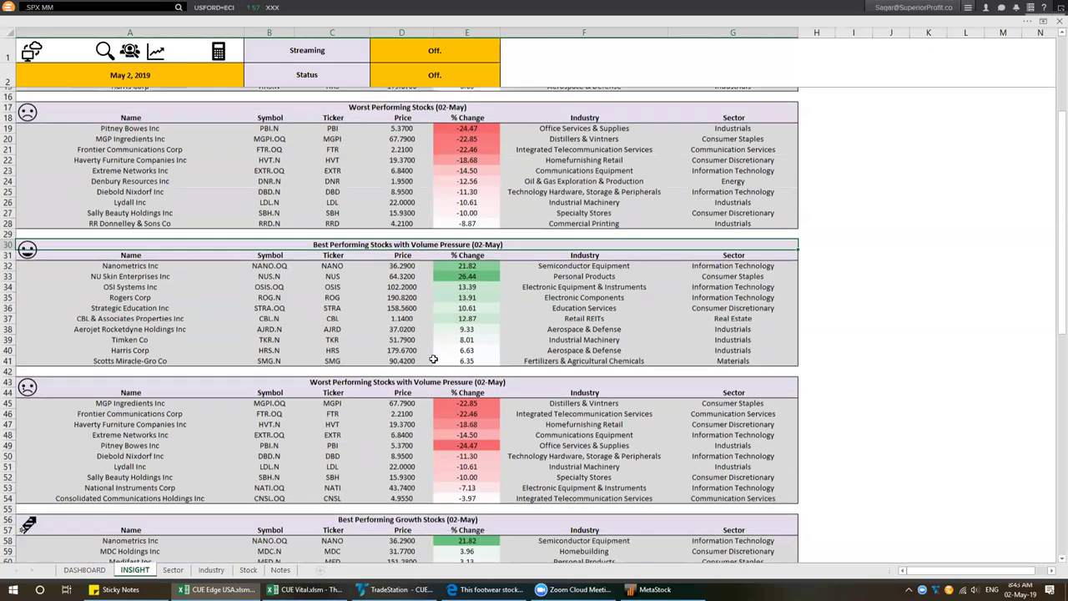
{"action": "left_click", "coordinate": [539, 358]}
{"action": "scroll", "coordinate": [551, 332], "scroll_direction": "down", "scroll_amount": 5}
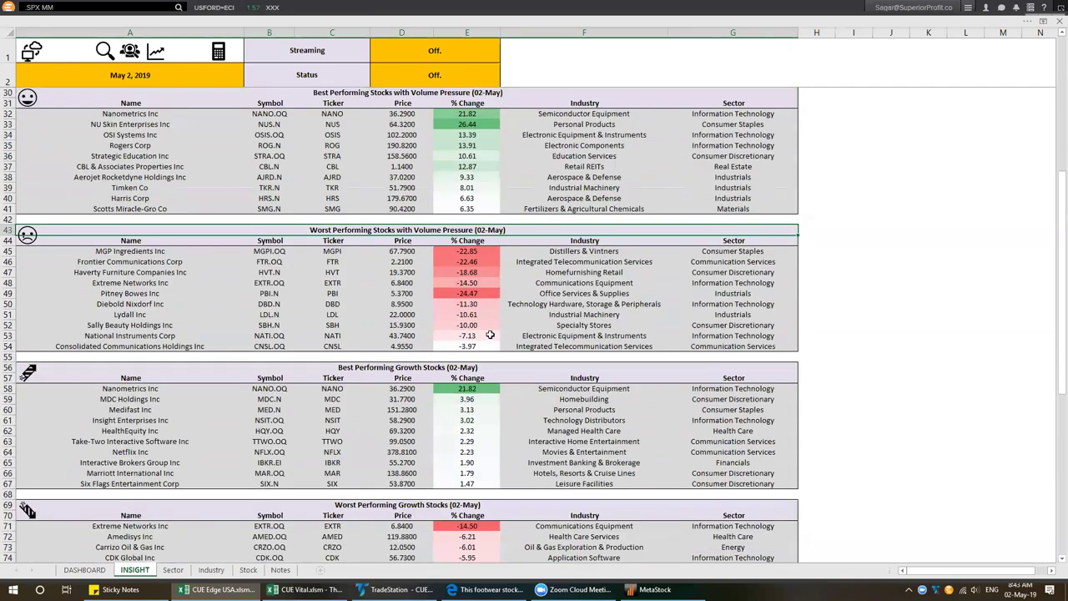
- Point out the growth, optimally valued and over valued best/worst performer tables
{"action": "left_click", "coordinate": [558, 334]}
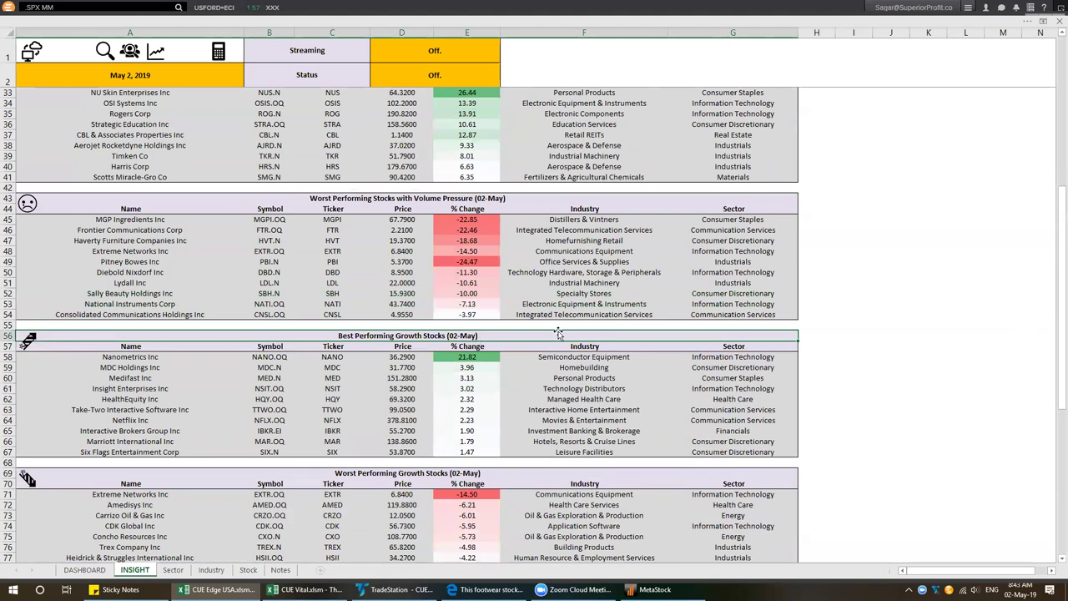
{"action": "scroll", "coordinate": [500, 326], "scroll_direction": "down", "scroll_amount": 2}
{"action": "scroll", "coordinate": [463, 317], "scroll_direction": "down", "scroll_amount": 3}
{"action": "left_click", "coordinate": [463, 316]}
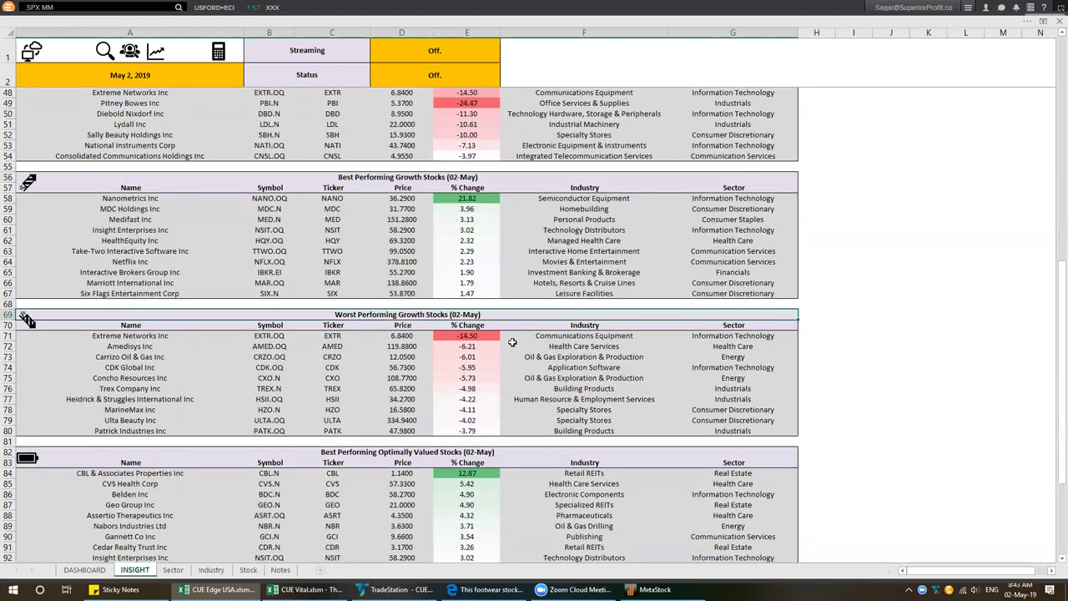
{"action": "scroll", "coordinate": [512, 342], "scroll_direction": "down", "scroll_amount": 4}
{"action": "left_click", "coordinate": [460, 327]}
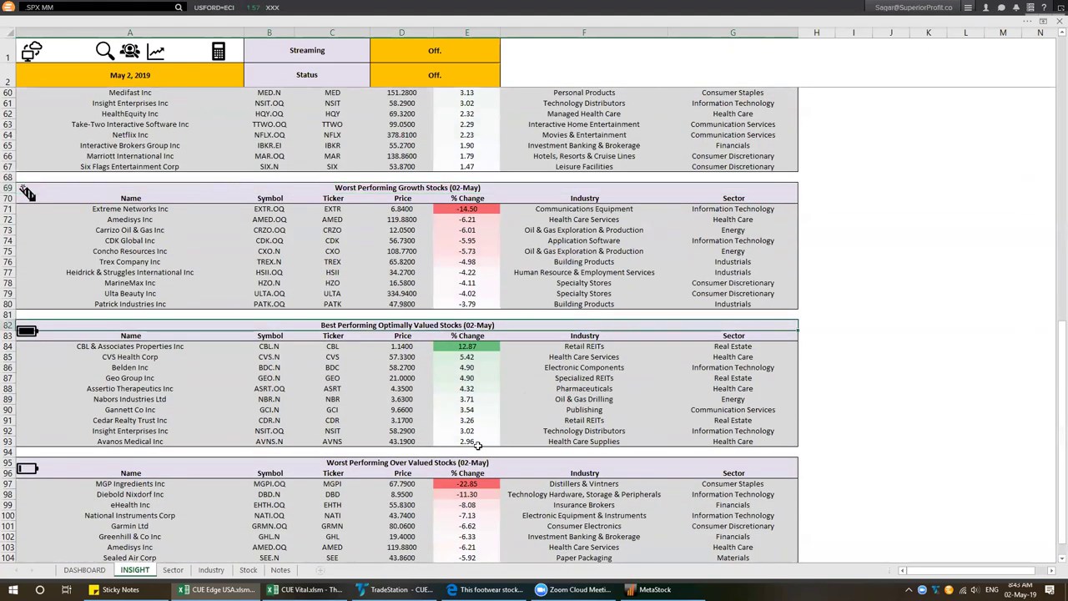
{"action": "left_click", "coordinate": [470, 464]}
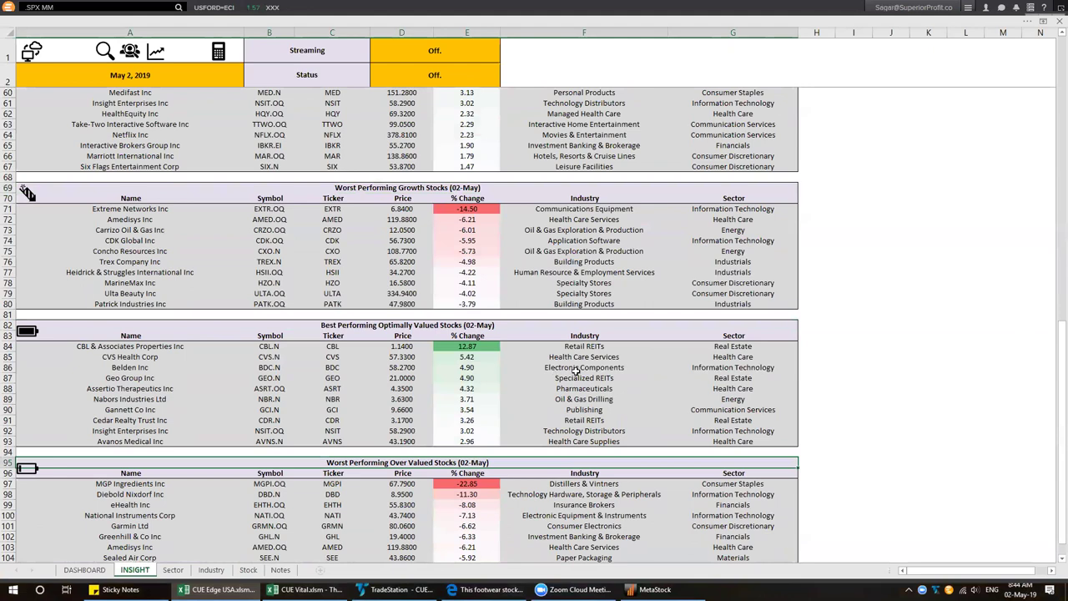
- Mark the optimally valued stocks' industries and select their Real Estate sector cells
{"action": "left_click_drag", "start_coordinate": [585, 348], "coordinate": [598, 443]}
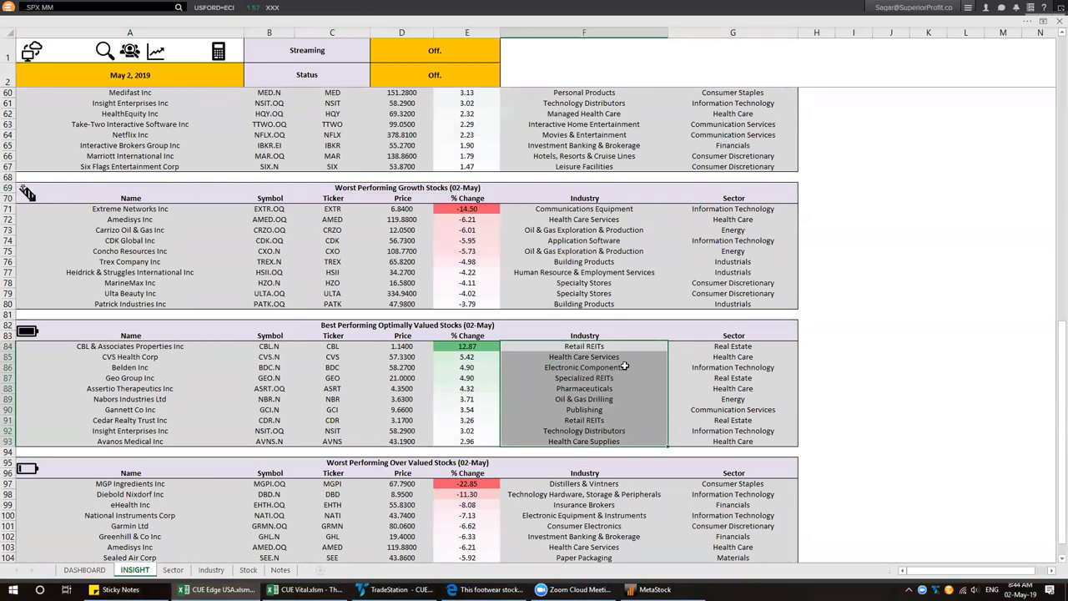
{"action": "left_click_drag", "start_coordinate": [717, 348], "coordinate": [722, 432]}
{"action": "left_click", "coordinate": [594, 346]}
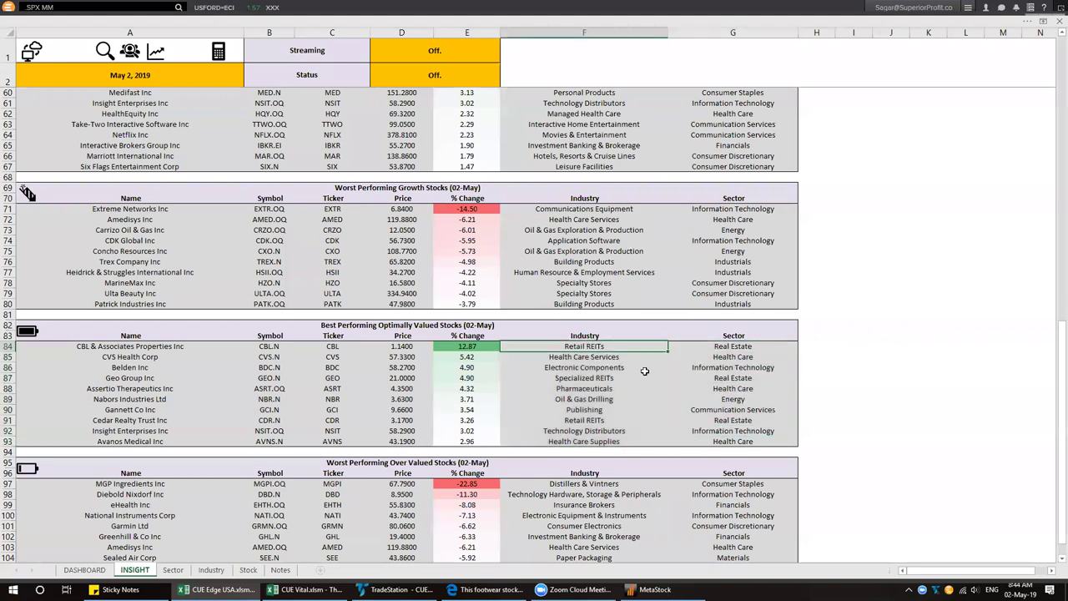
{"action": "left_click", "coordinate": [738, 346]}
{"action": "left_click", "coordinate": [735, 377], "text": "ctrl"}
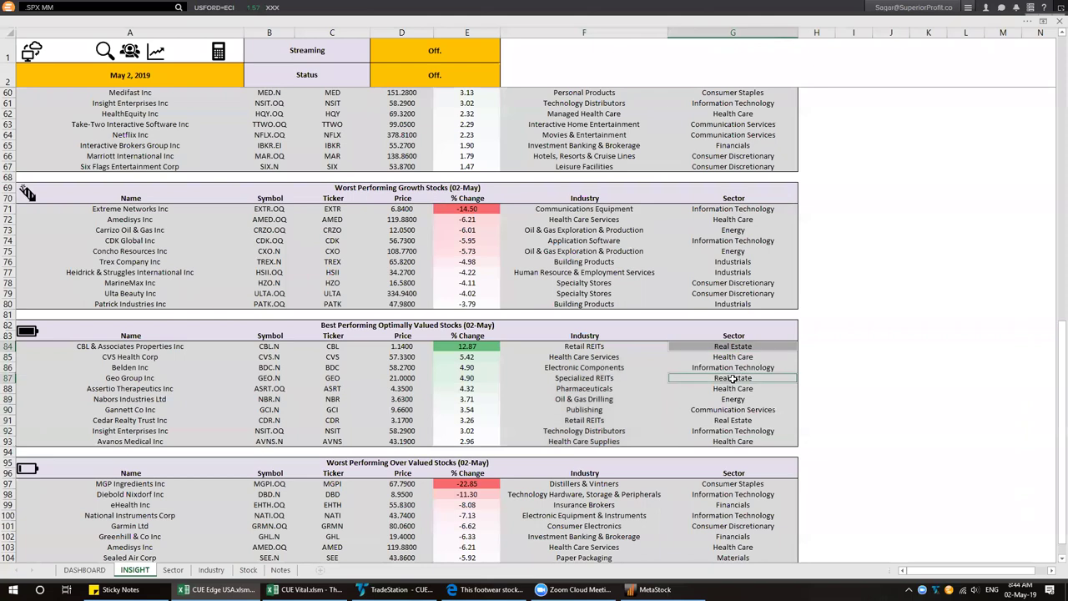
{"action": "left_click", "coordinate": [744, 420], "text": "ctrl"}
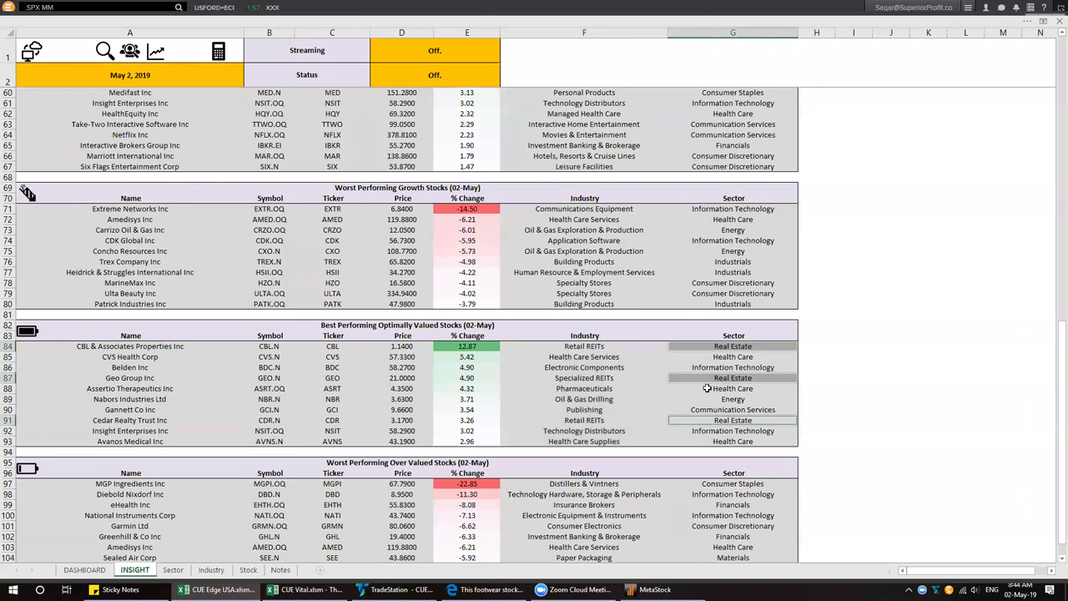
{"action": "left_click", "coordinate": [85, 571]}
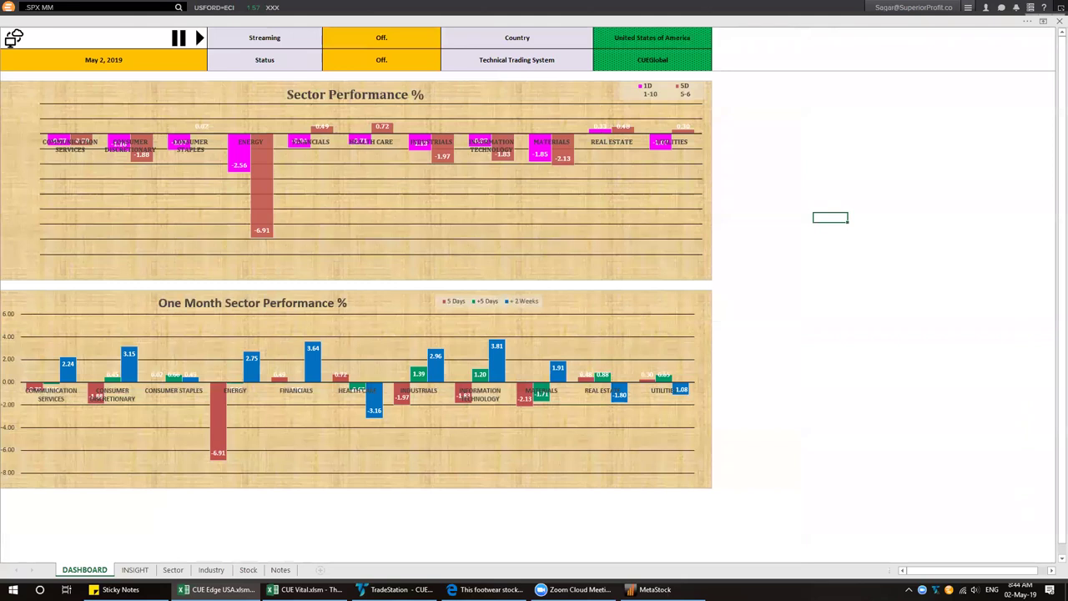
- Draw arrows at the Real Estate bars, including the -1.80 bar, then clear them
{"action": "left_click_drag", "start_coordinate": [609, 99], "coordinate": [596, 124]}
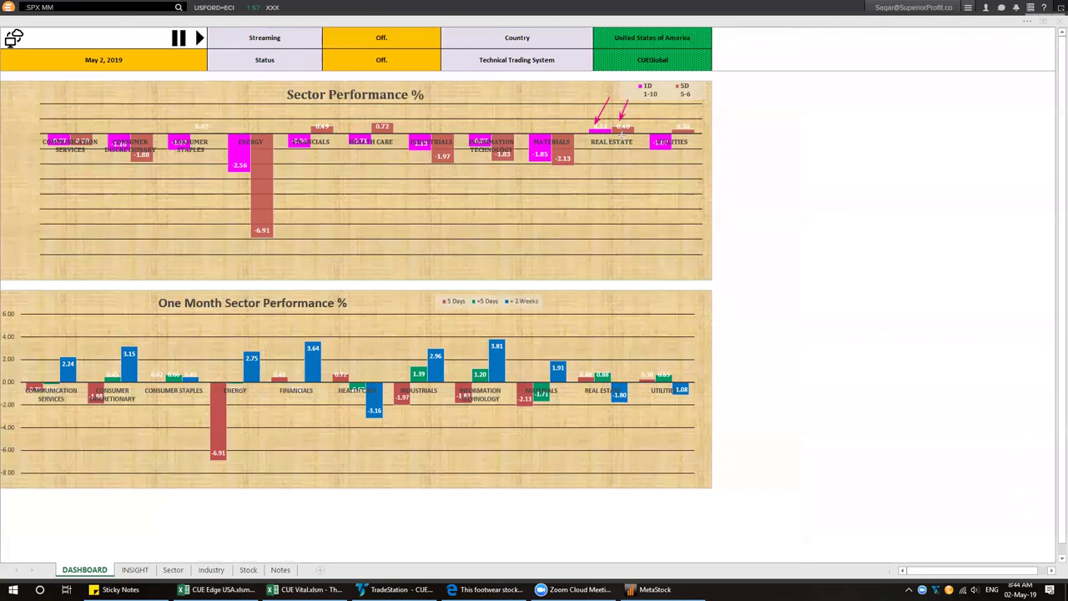
{"action": "left_click_drag", "start_coordinate": [601, 81], "coordinate": [640, 91]}
{"action": "left_click_drag", "start_coordinate": [609, 329], "coordinate": [590, 372]}
{"action": "left_click_drag", "start_coordinate": [613, 352], "coordinate": [605, 372]}
{"action": "left_click_drag", "start_coordinate": [609, 423], "coordinate": [618, 402]}
{"action": "key", "text": "Escape"}
- Return focus to the Excel workbook and open the Sector ranking sheet
{"action": "left_click", "coordinate": [167, 571]}
{"action": "left_click", "coordinate": [183, 574]}
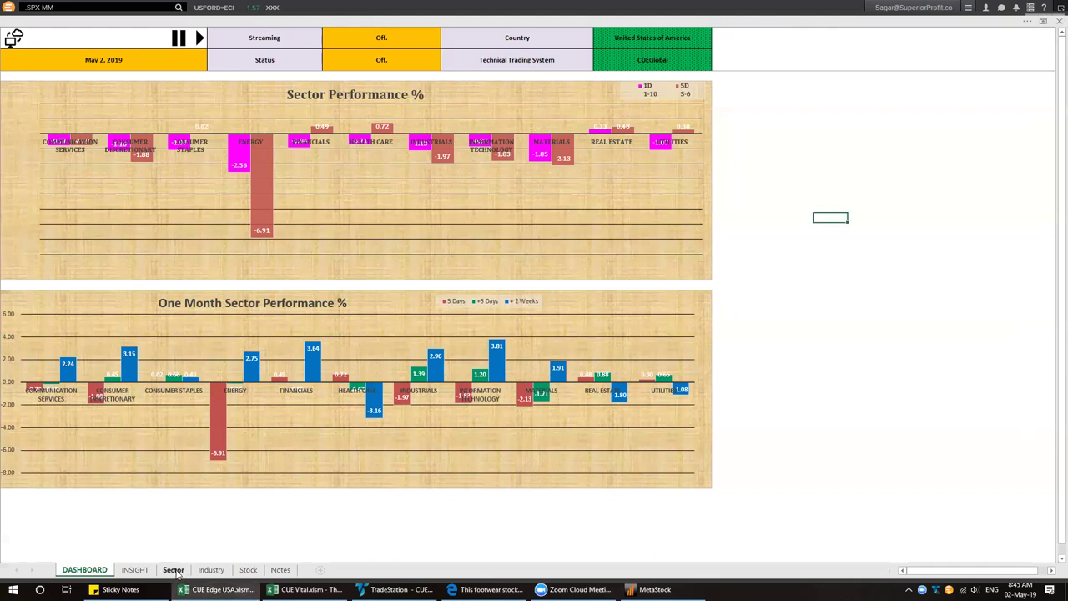
{"action": "left_click", "coordinate": [173, 570]}
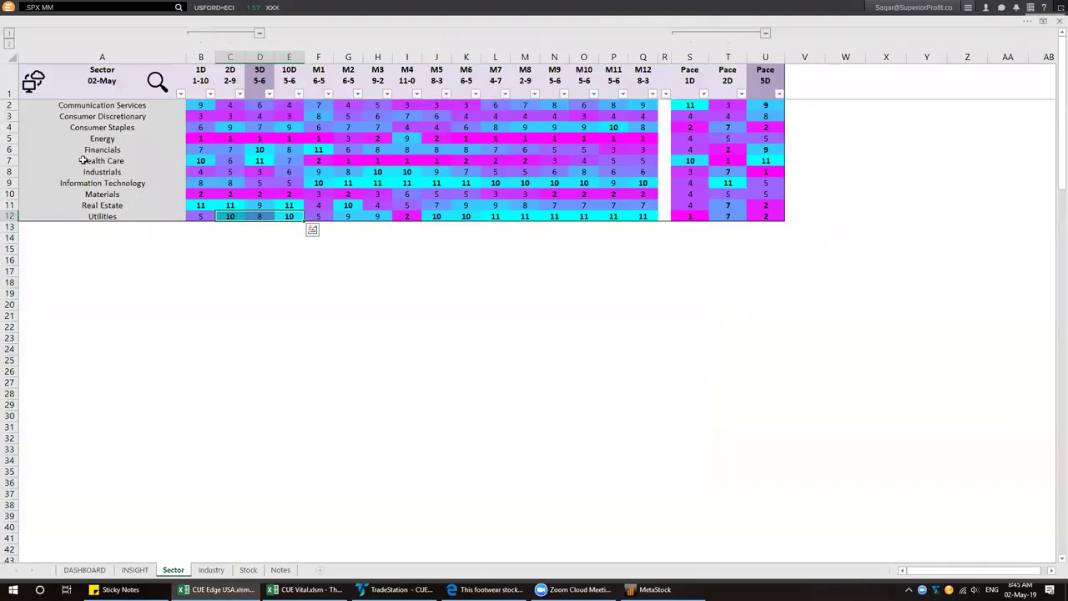
- Highlight Real Estate's row and its B11:E11 rank cells, then open the INSIGHT sheet
{"action": "left_click", "coordinate": [10, 206]}
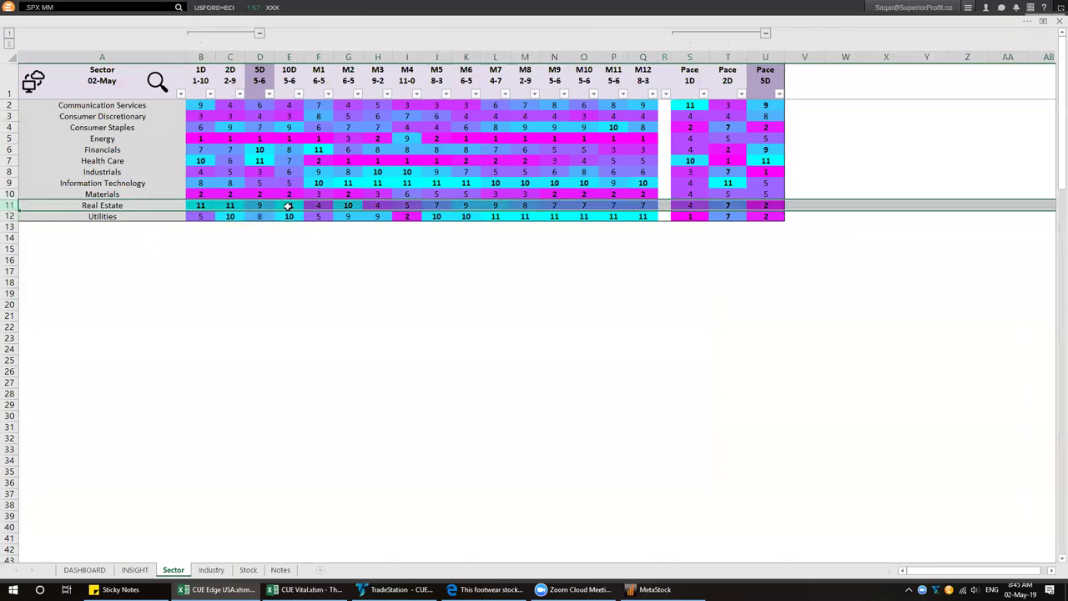
{"action": "left_click", "coordinate": [200, 205]}
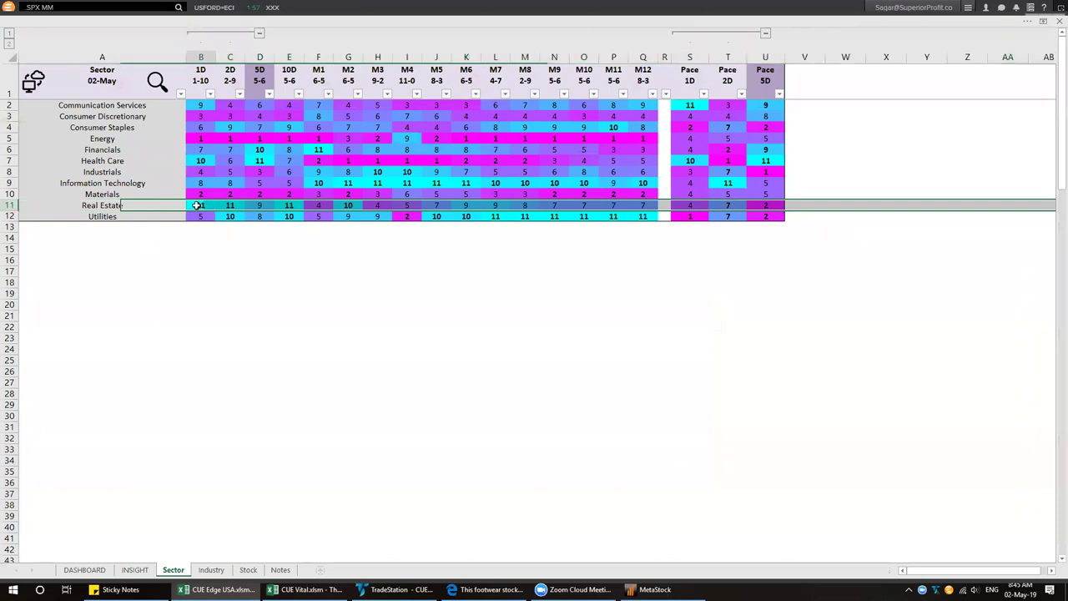
{"action": "left_click", "coordinate": [289, 206], "text": "shift"}
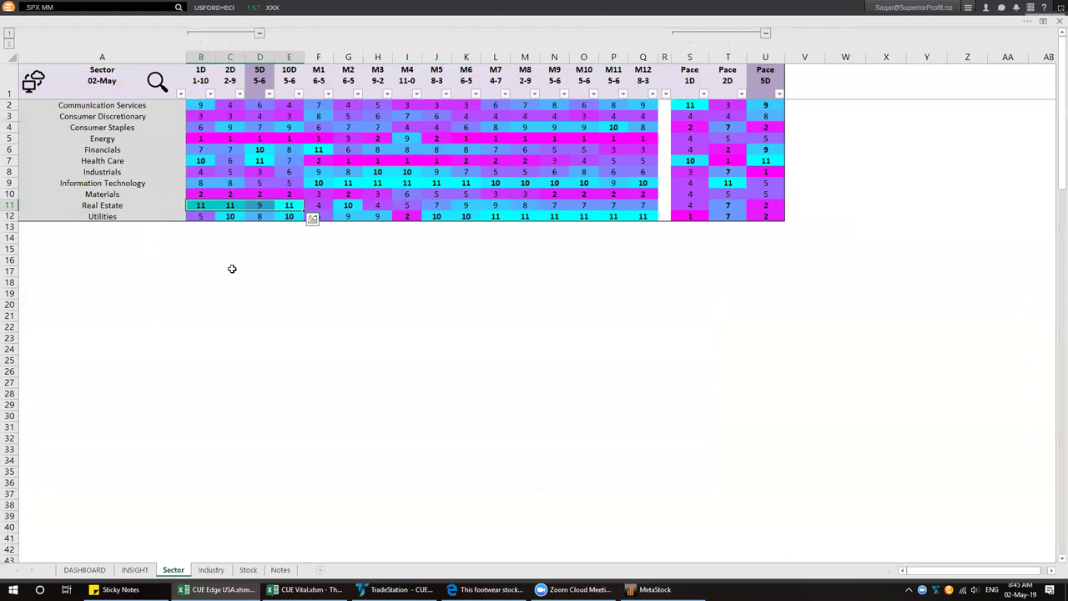
{"action": "left_click", "coordinate": [209, 208]}
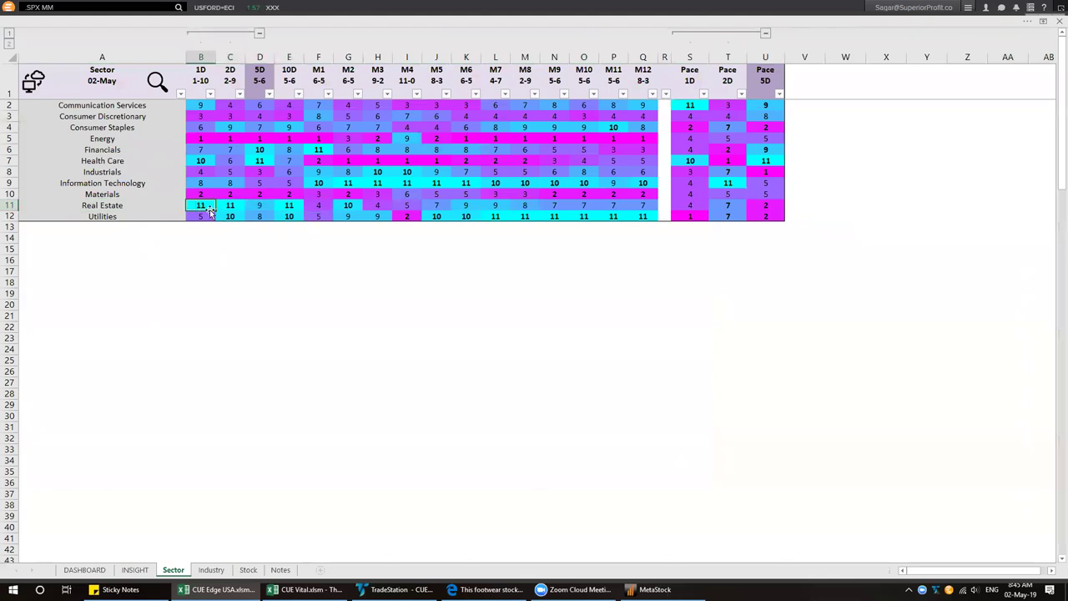
{"action": "left_click", "coordinate": [224, 206], "text": "shift"}
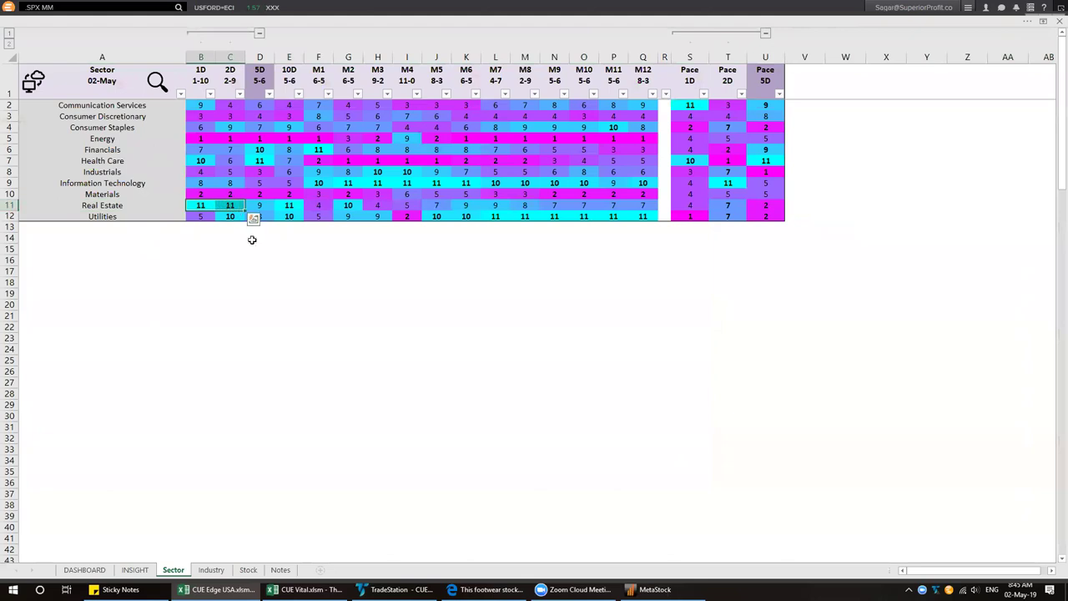
{"action": "left_click", "coordinate": [200, 206]}
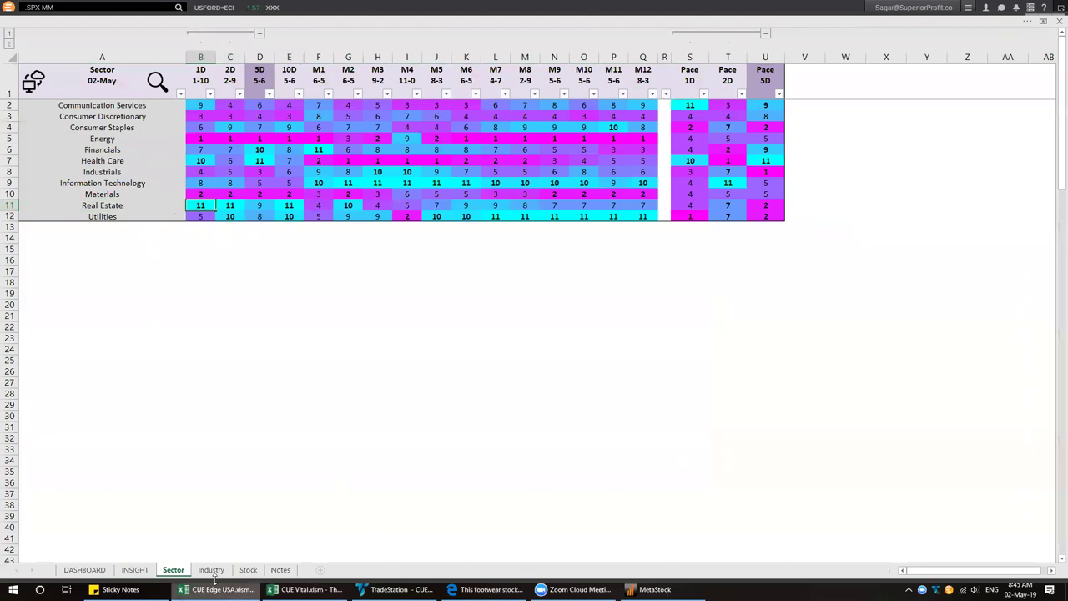
{"action": "left_click", "coordinate": [134, 570]}
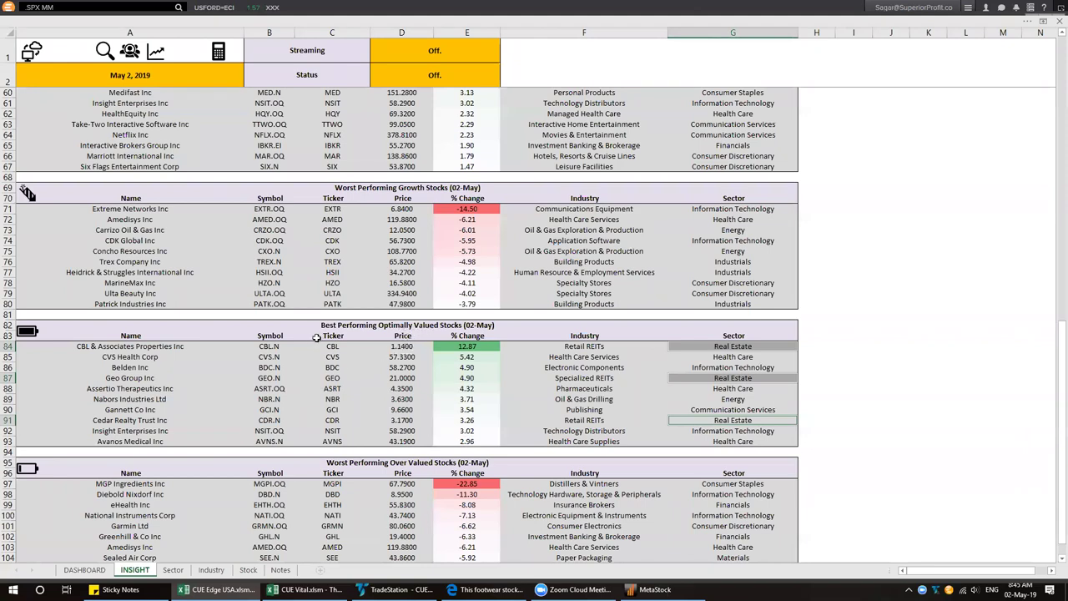
- Chart Cedar Realty Trust (CDR.N) in MetaStock from Excel, then begin closing that layout
{"action": "left_click", "coordinate": [157, 52]}
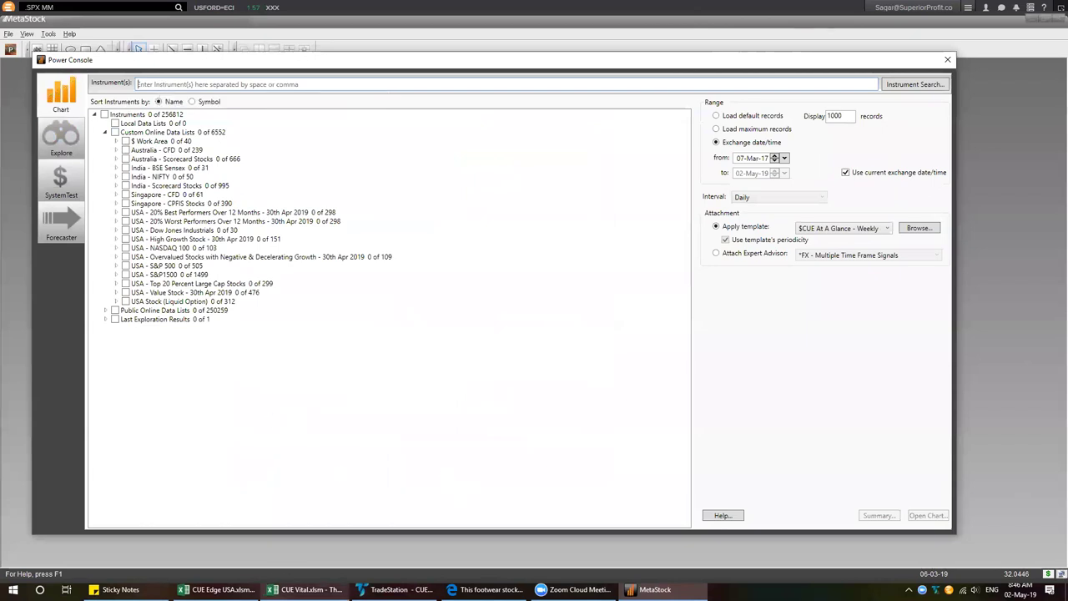
{"action": "left_click", "coordinate": [218, 589]}
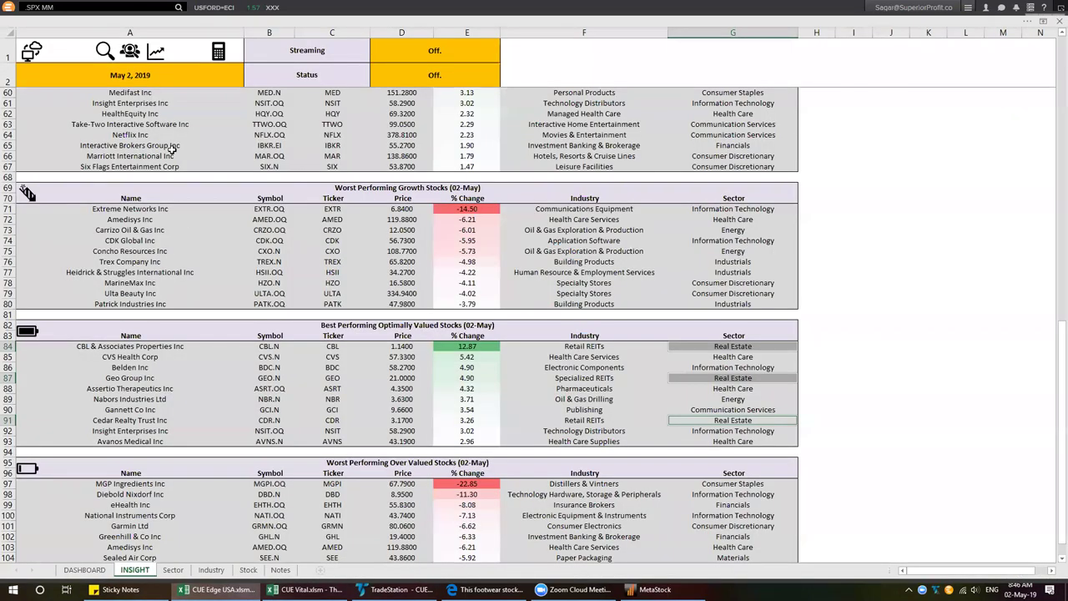
{"action": "left_click", "coordinate": [156, 52]}
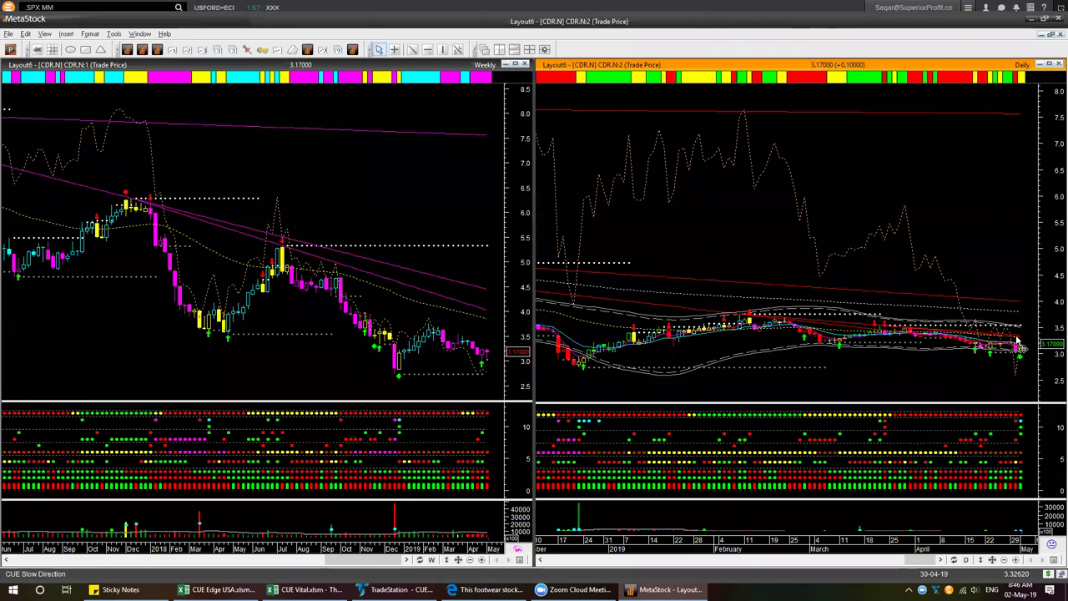
{"action": "left_click", "coordinate": [1058, 64]}
- Close the CDR.N layout, then arrow GEO.N's latest daily bars and indicator dots and clear them
{"action": "left_click", "coordinate": [499, 327]}
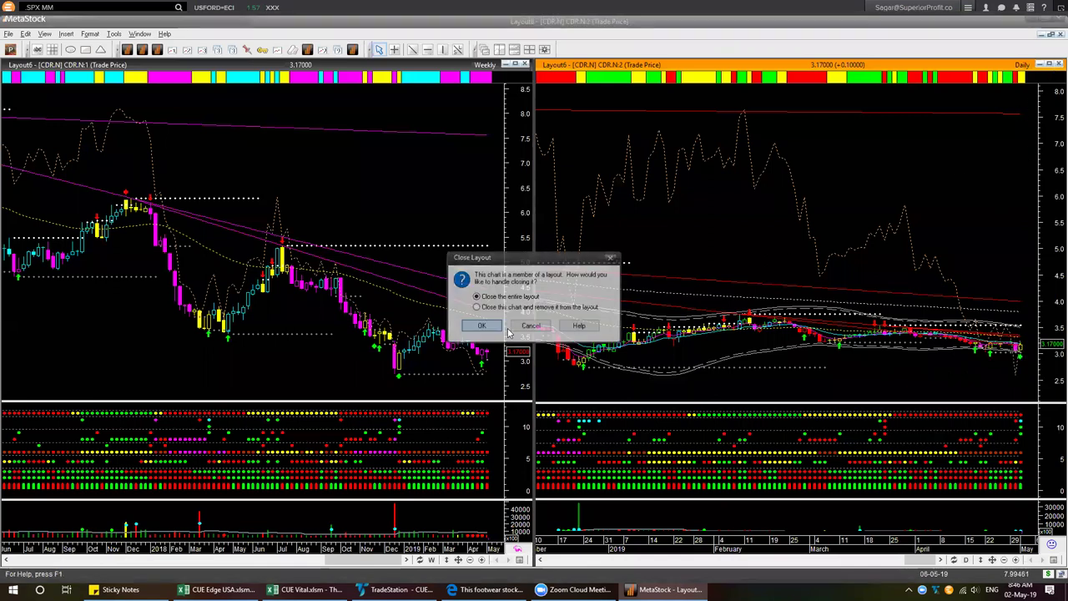
{"action": "left_click", "coordinate": [529, 326]}
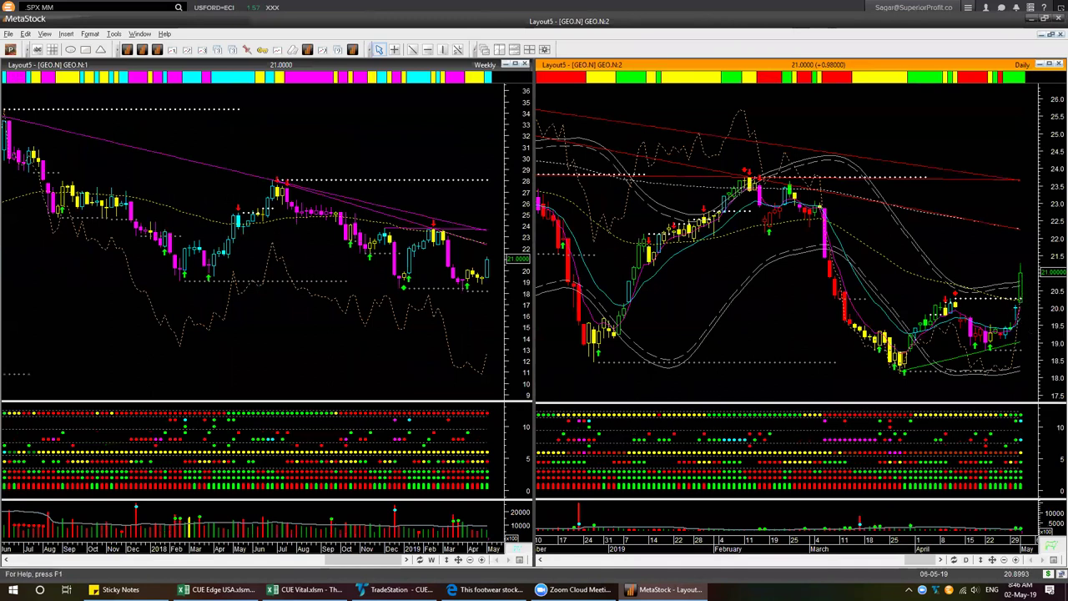
{"action": "left_click_drag", "start_coordinate": [1012, 248], "coordinate": [1019, 285]}
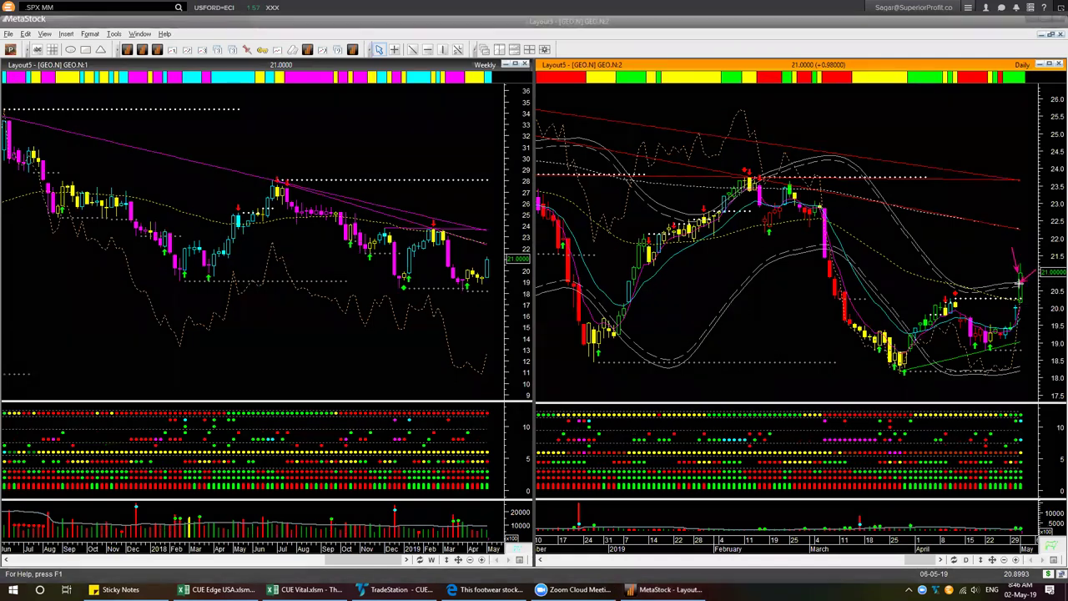
{"action": "left_click_drag", "start_coordinate": [1033, 422], "coordinate": [1023, 439]}
{"action": "left_click_drag", "start_coordinate": [1042, 354], "coordinate": [1018, 321]}
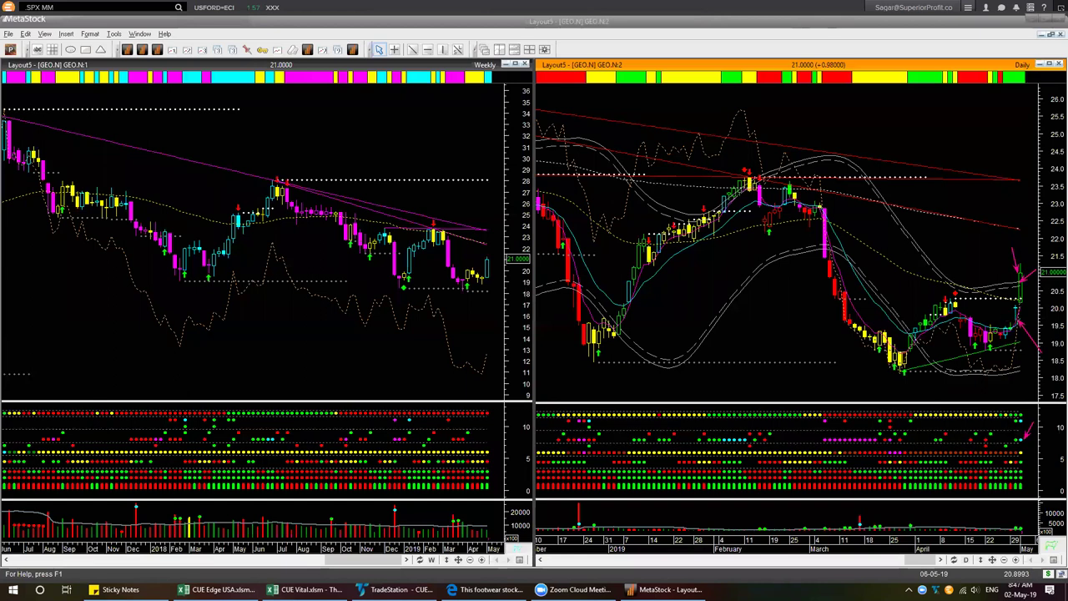
{"action": "key", "text": "Escape"}
- Pick GEO.N and select the Specialized REITs industry's 1D to 5D ranks
{"action": "left_click", "coordinate": [218, 589]}
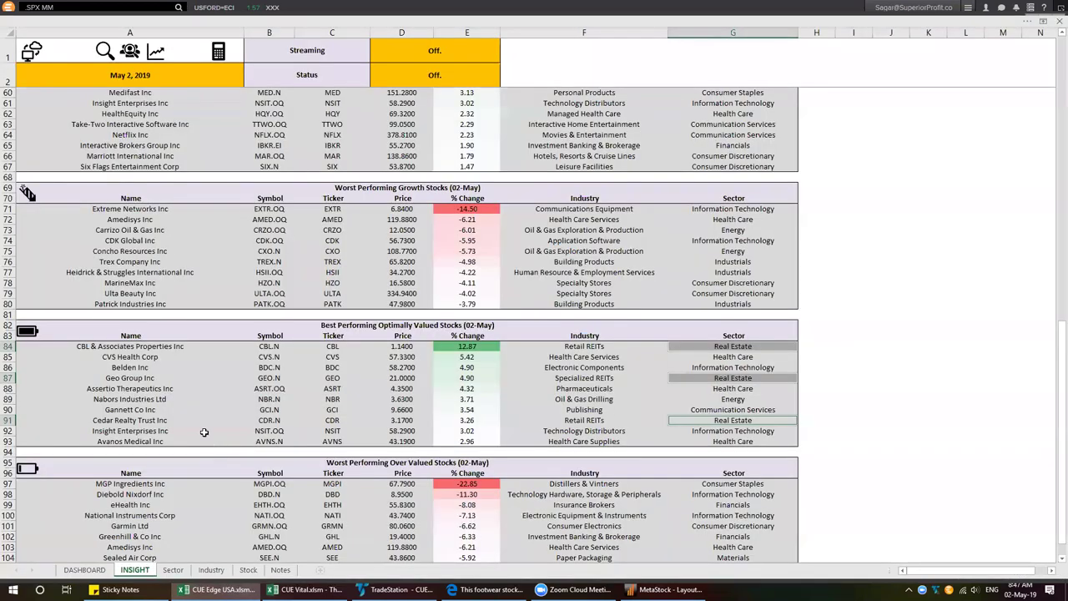
{"action": "left_click", "coordinate": [269, 378]}
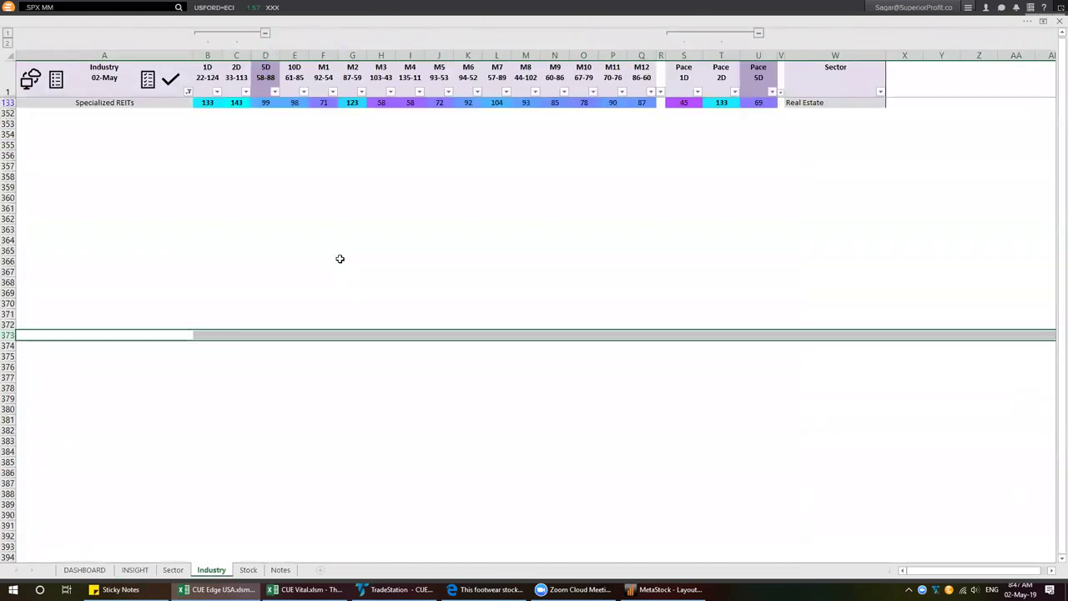
{"action": "left_click", "coordinate": [158, 103]}
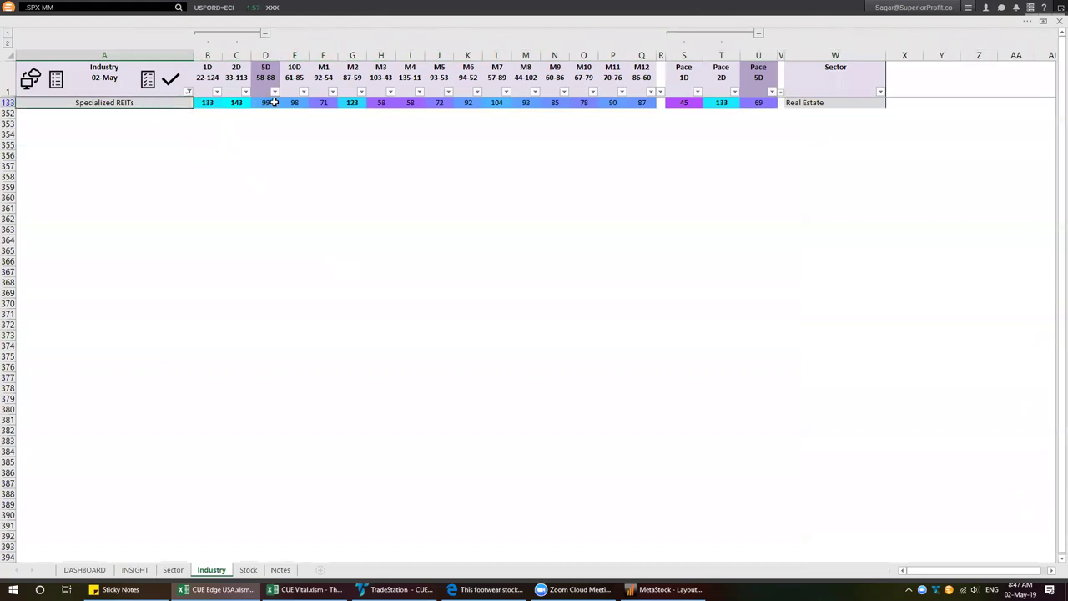
{"action": "left_click_drag", "start_coordinate": [267, 101], "coordinate": [208, 102]}
- Highlight GEO.N's row and quarterly EPS growth on the Stock sheet, then return to MetaStock
{"action": "left_click", "coordinate": [248, 569]}
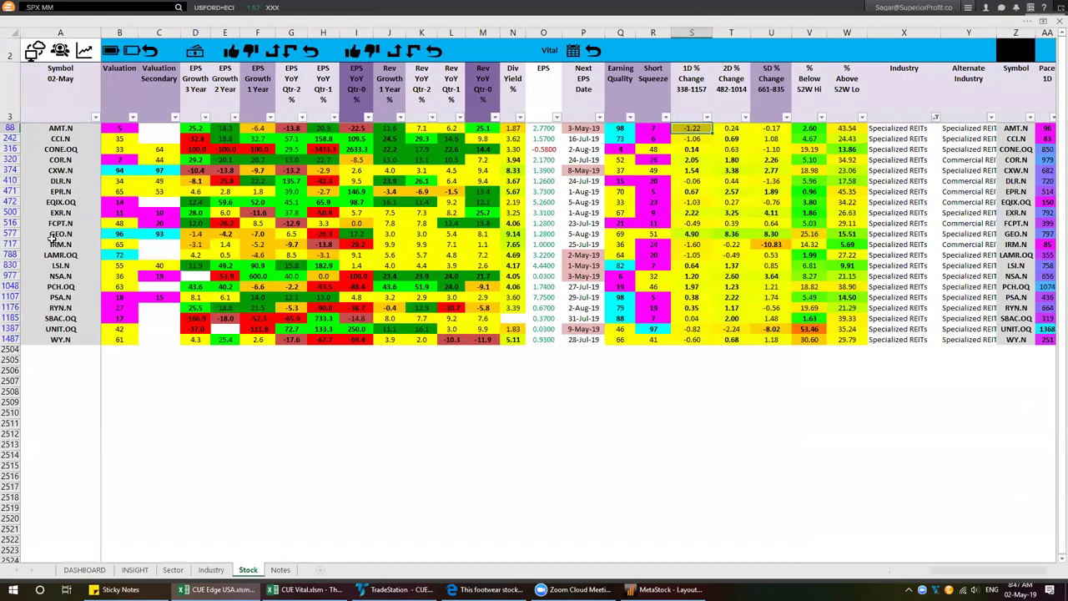
{"action": "left_click", "coordinate": [10, 234]}
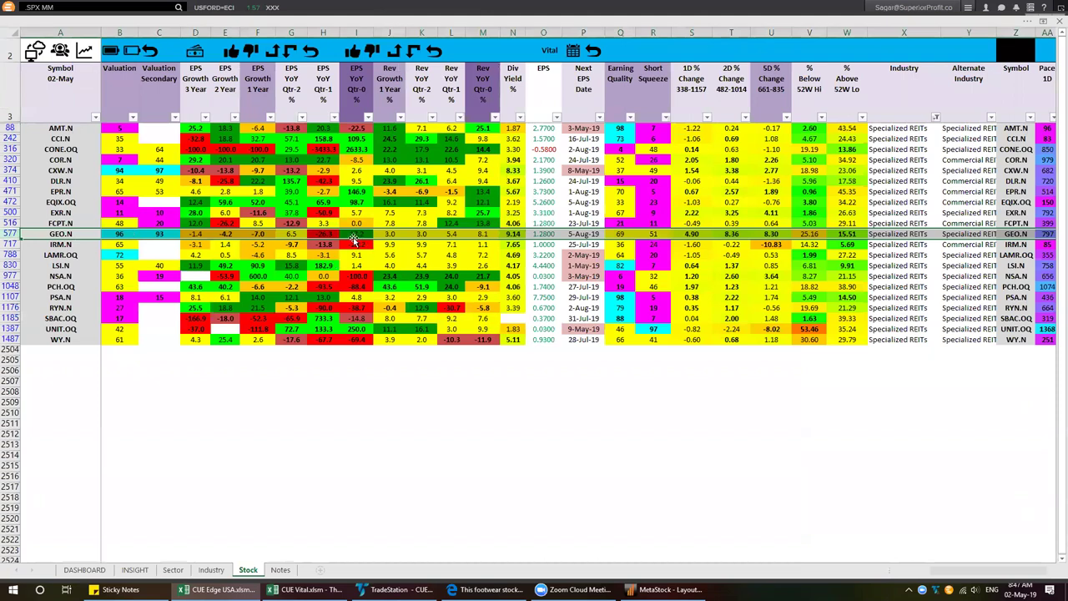
{"action": "left_click_drag", "start_coordinate": [323, 235], "coordinate": [350, 235]}
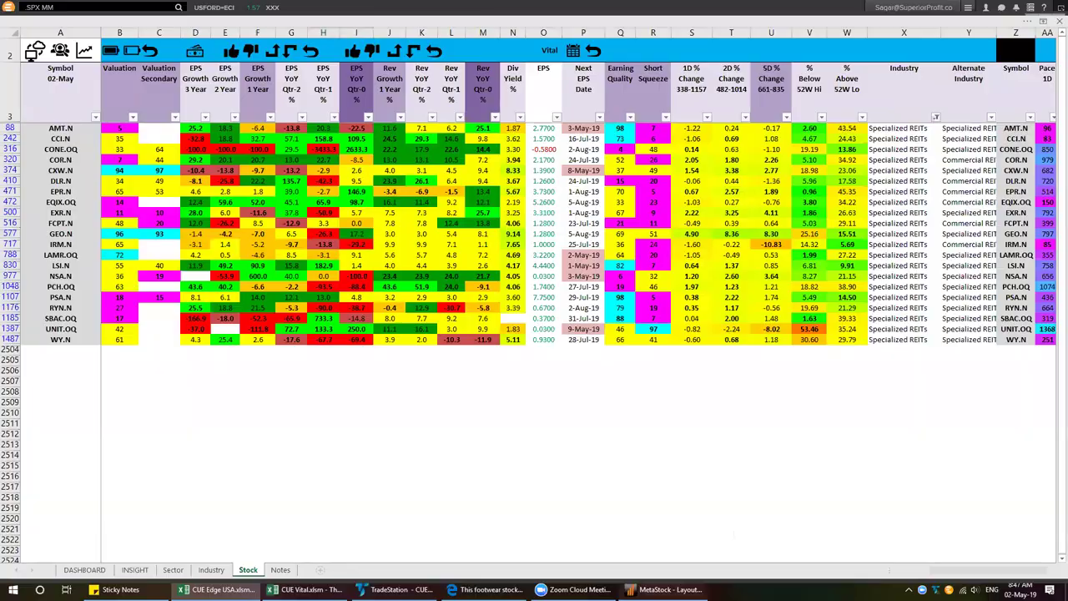
{"action": "key", "text": "alt+Tab"}
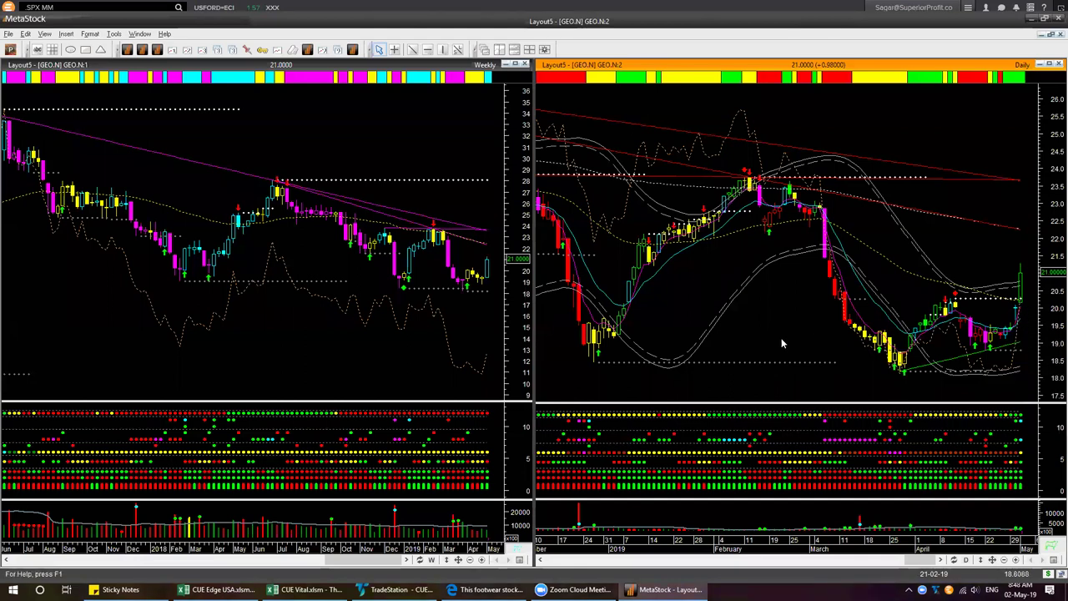
- Close the GEO.N layout (Layout5) without saving changes
{"action": "left_click", "coordinate": [1058, 65]}
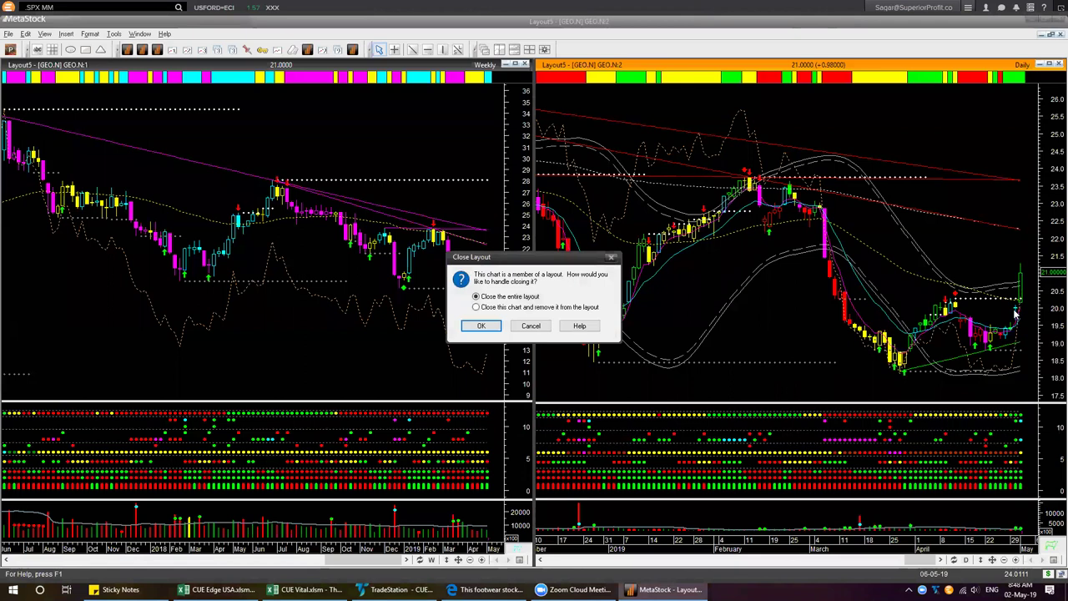
{"action": "left_click", "coordinate": [491, 328]}
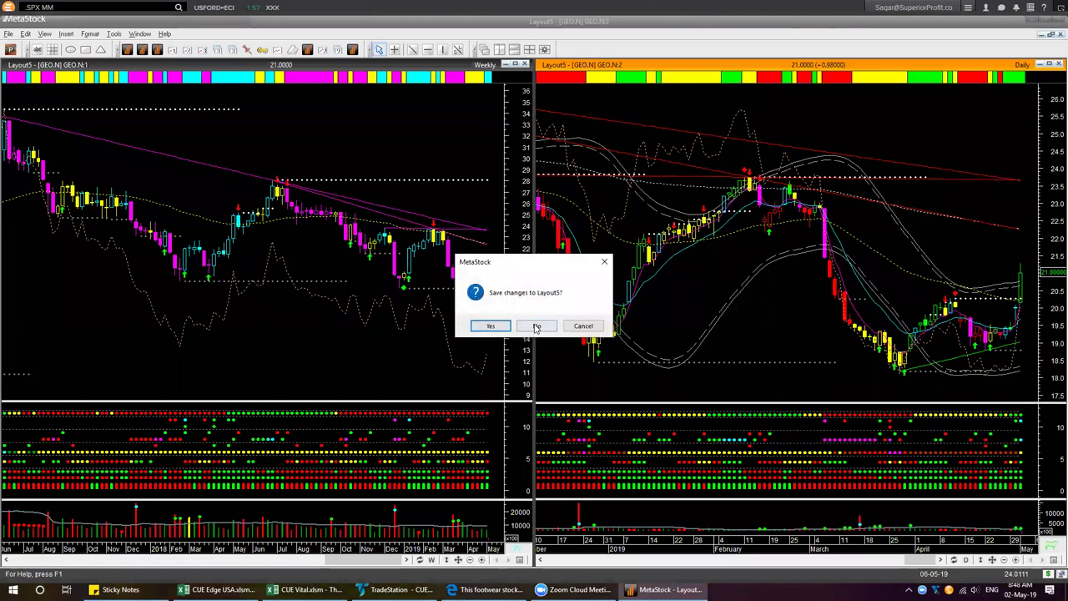
{"action": "left_click", "coordinate": [538, 327]}
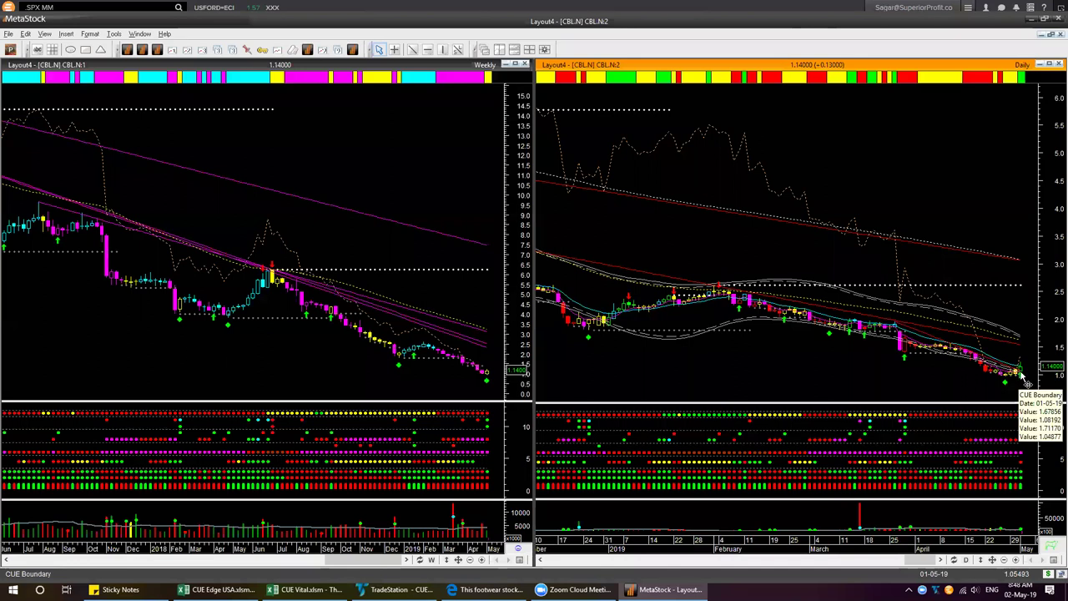
- Close the CBL.N layout as well, discarding its changes
{"action": "mouse_move", "coordinate": [486, 387]}
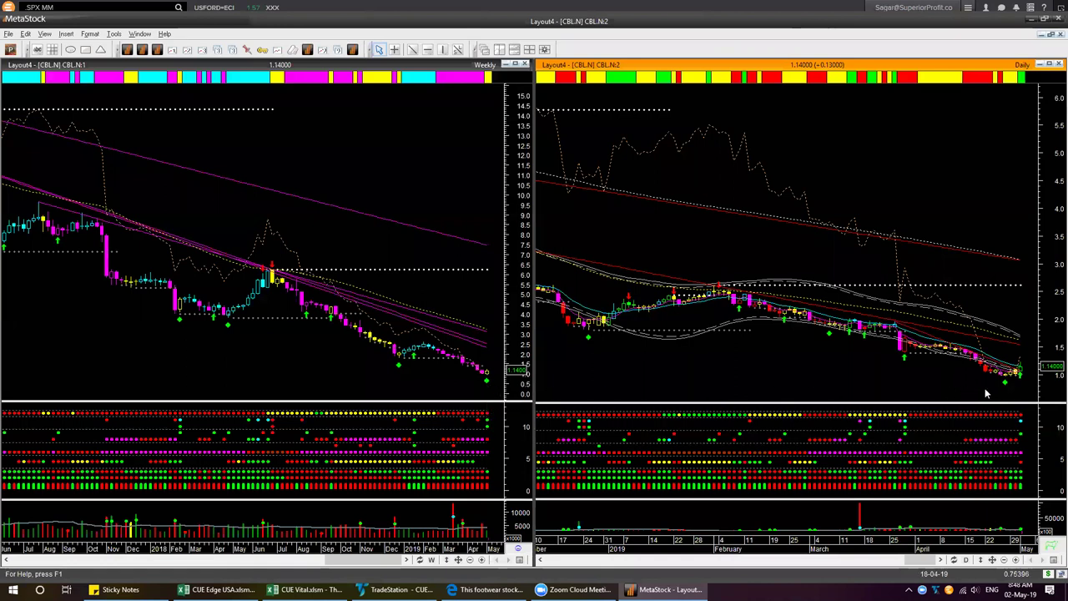
{"action": "mouse_move", "coordinate": [1008, 389]}
{"action": "left_click", "coordinate": [1058, 65]}
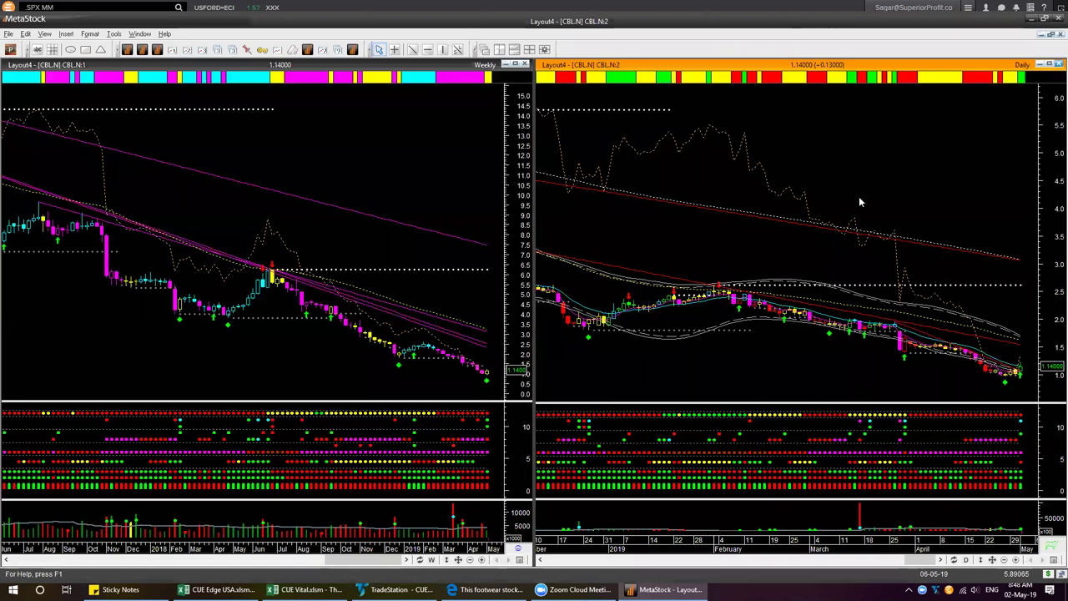
{"action": "left_click", "coordinate": [491, 326]}
{"action": "left_click", "coordinate": [534, 329]}
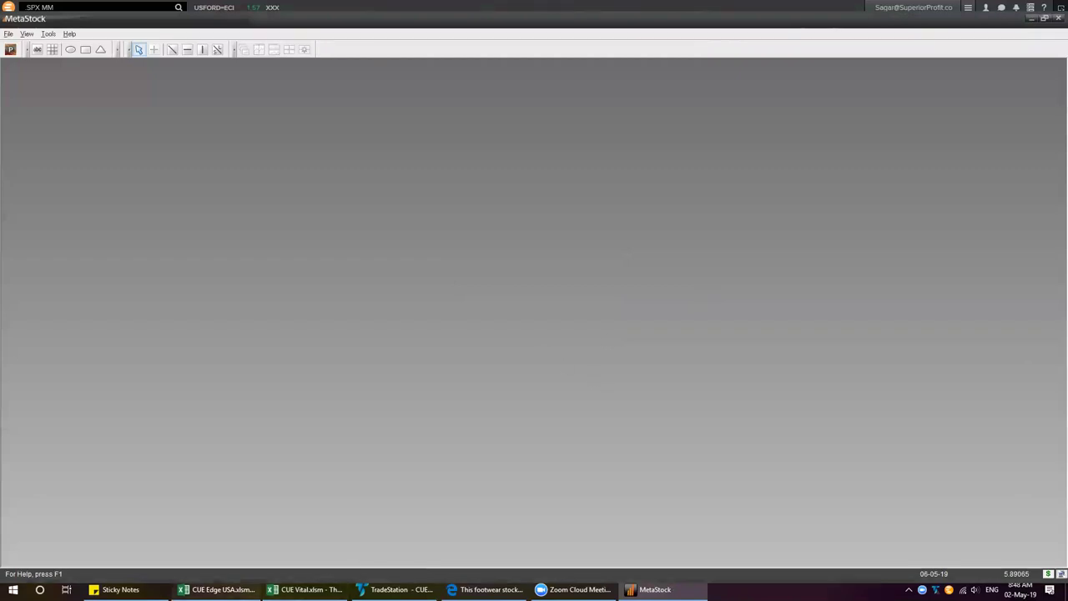
- In CUE Edge USA, select Avanos Medical's Health Care Supplies entry and chart AVNS.N in MetaStock
{"action": "left_click", "coordinate": [217, 589]}
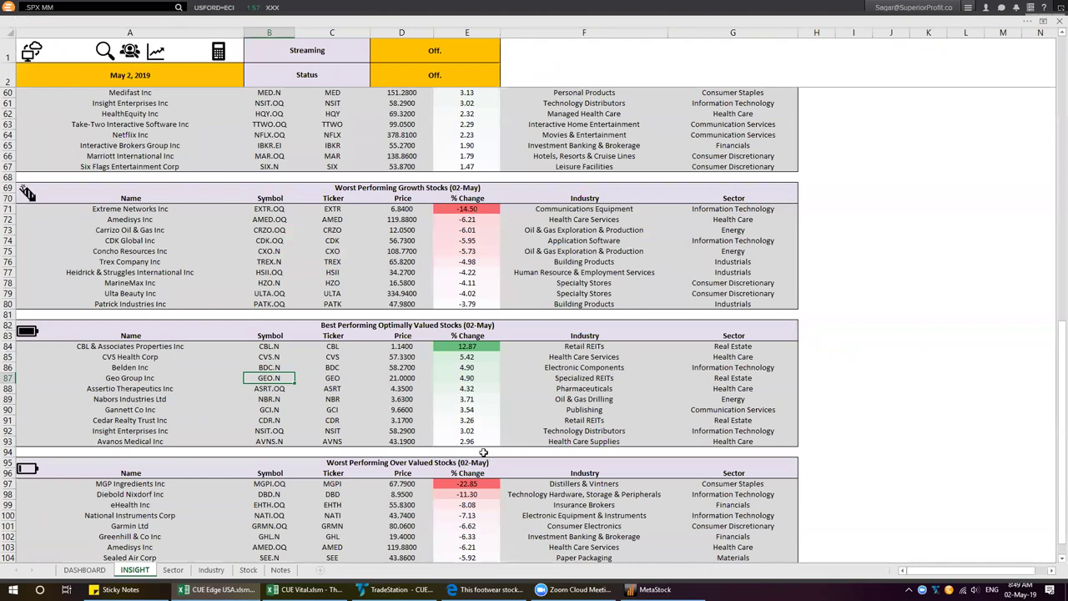
{"action": "left_click", "coordinate": [561, 441]}
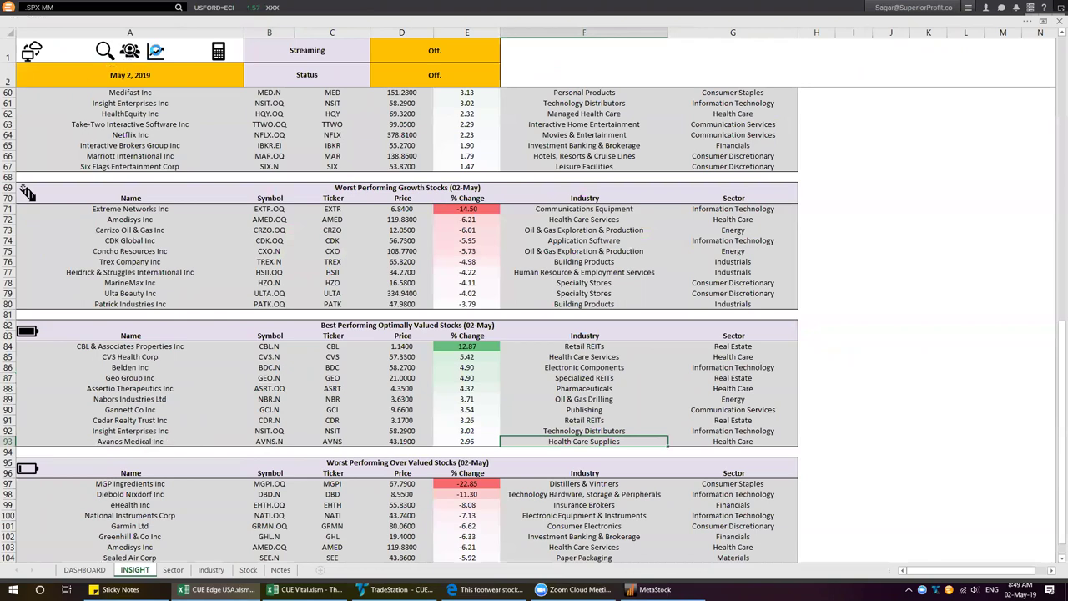
{"action": "left_click", "coordinate": [155, 51]}
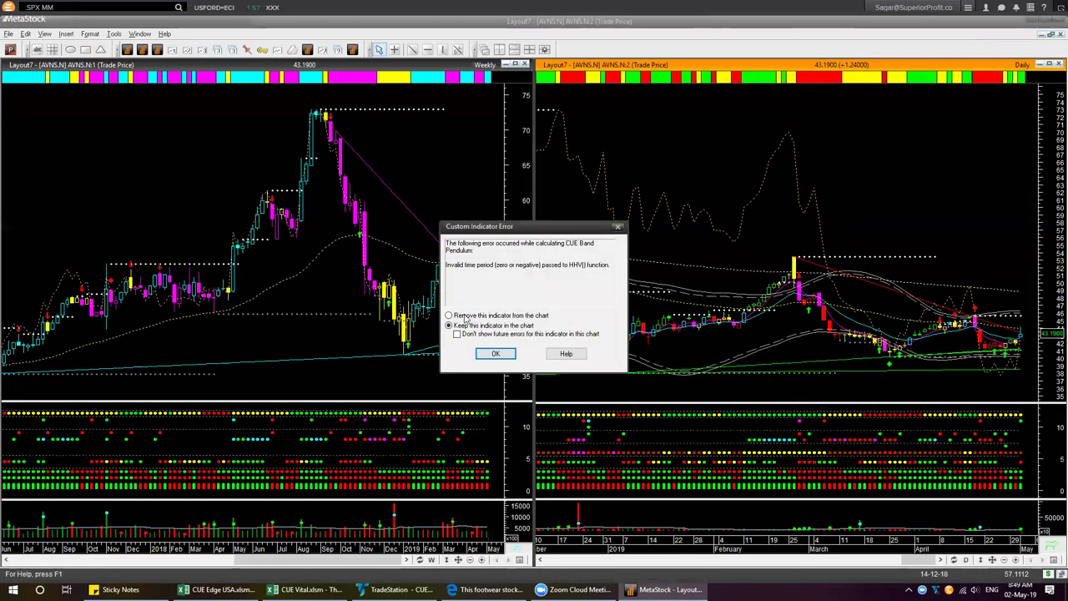
- Keep the indicator despite the error, mark AVNS.N's latest bars, erase the markups, and return to Excel
{"action": "left_click", "coordinate": [494, 353]}
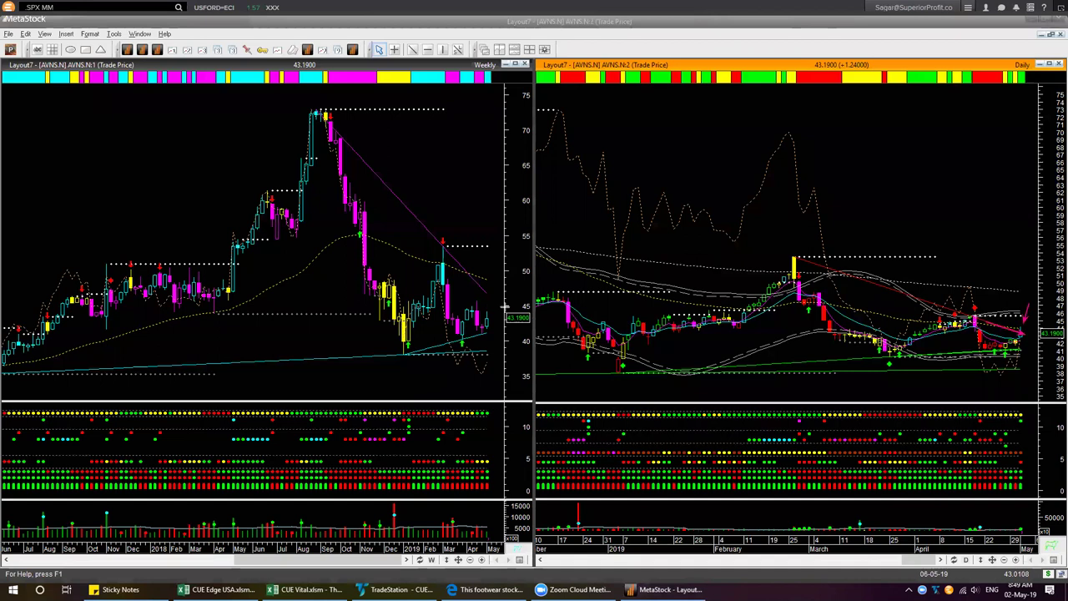
{"action": "mouse_move", "coordinate": [472, 339]}
{"action": "left_mouse_down"}
{"action": "mouse_move", "coordinate": [504, 330]}
{"action": "mouse_move", "coordinate": [492, 321]}
{"action": "left_mouse_up"}
{"action": "left_click_drag", "start_coordinate": [83, 109], "coordinate": [56, 75]}
{"action": "key", "text": "Escape"}
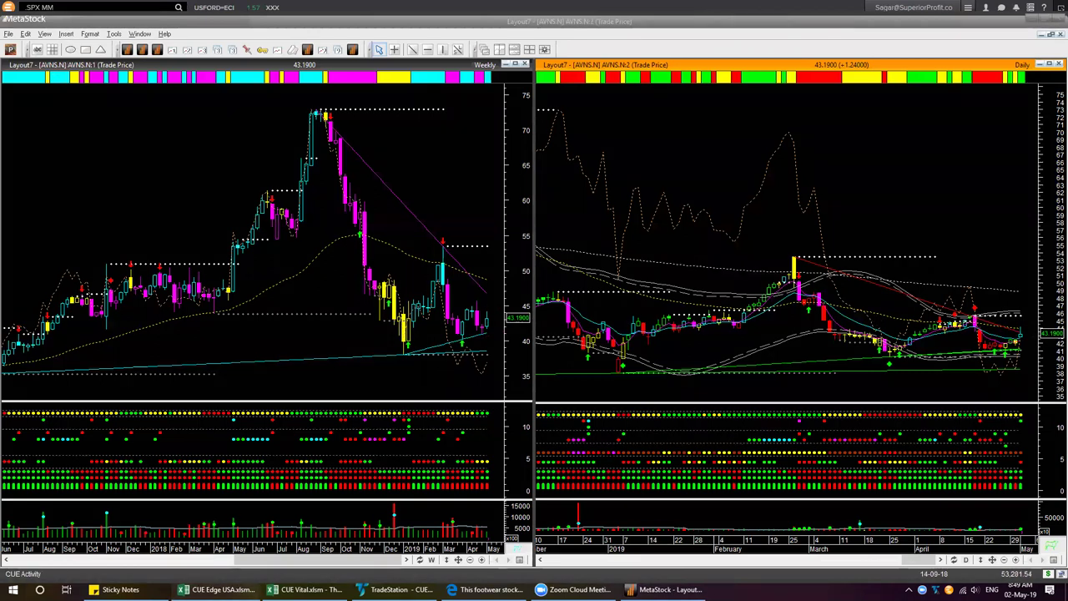
{"action": "left_click", "coordinate": [219, 589]}
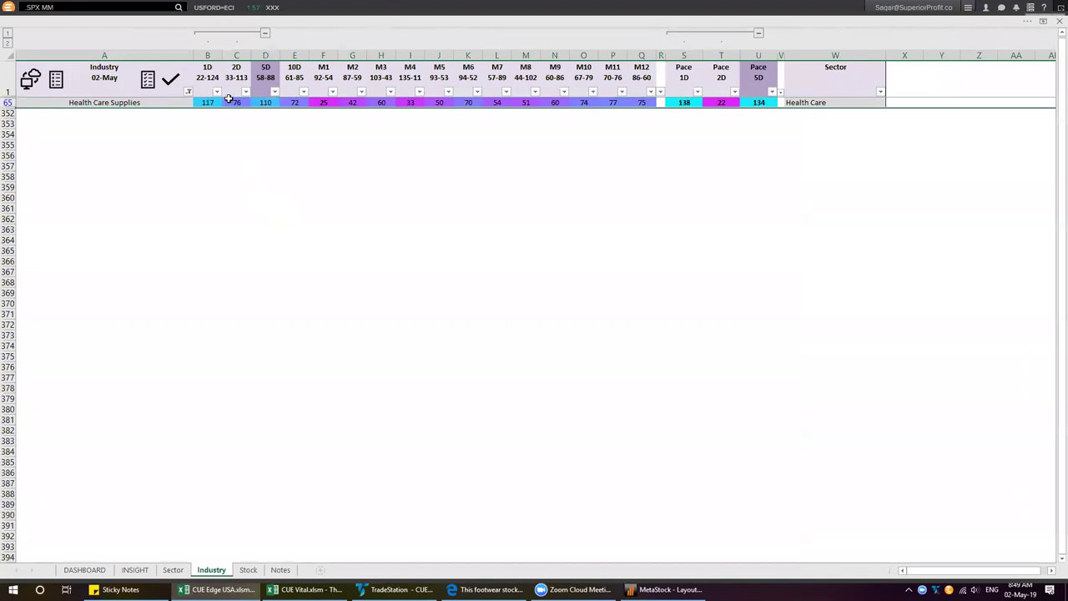
- Select Health Care Supplies' 1D–5D ranks plus its 1D pace 138 and 5D pace 134
{"action": "left_click_drag", "start_coordinate": [262, 104], "coordinate": [211, 103]}
{"action": "left_click", "coordinate": [684, 101]}
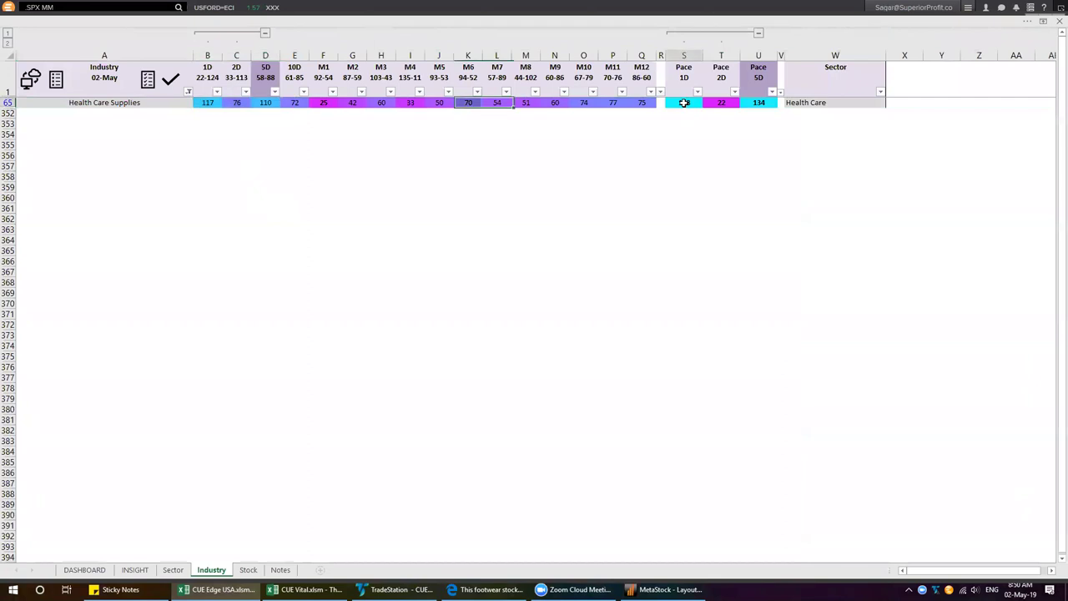
{"action": "left_click", "coordinate": [765, 102], "text": "ctrl"}
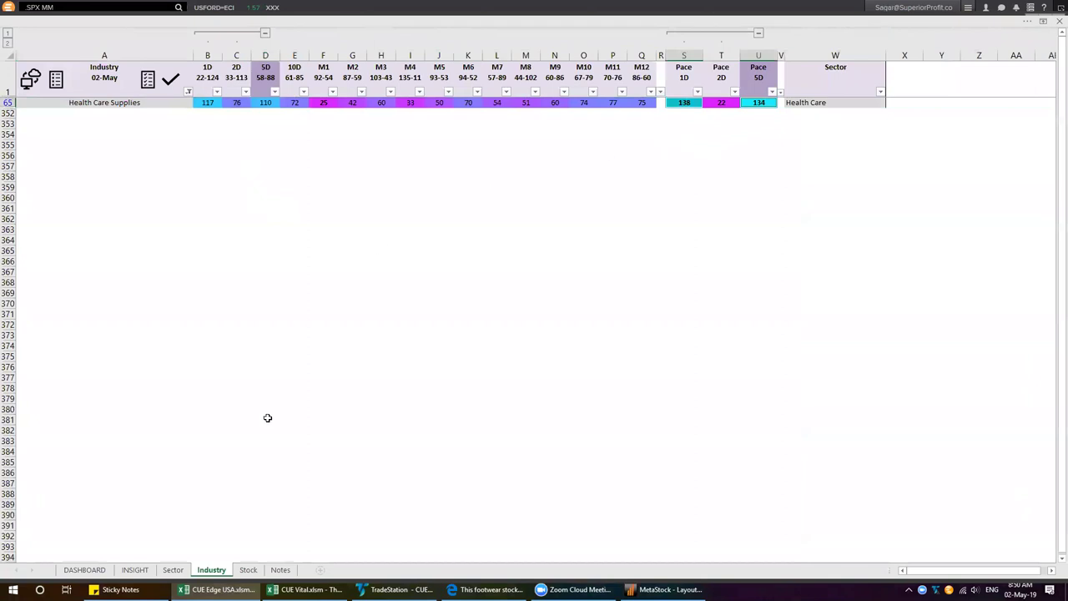
- Highlight the AVNS.N row on the Stock sheet, then bring the MetaStock charts back
{"action": "left_click", "coordinate": [248, 569]}
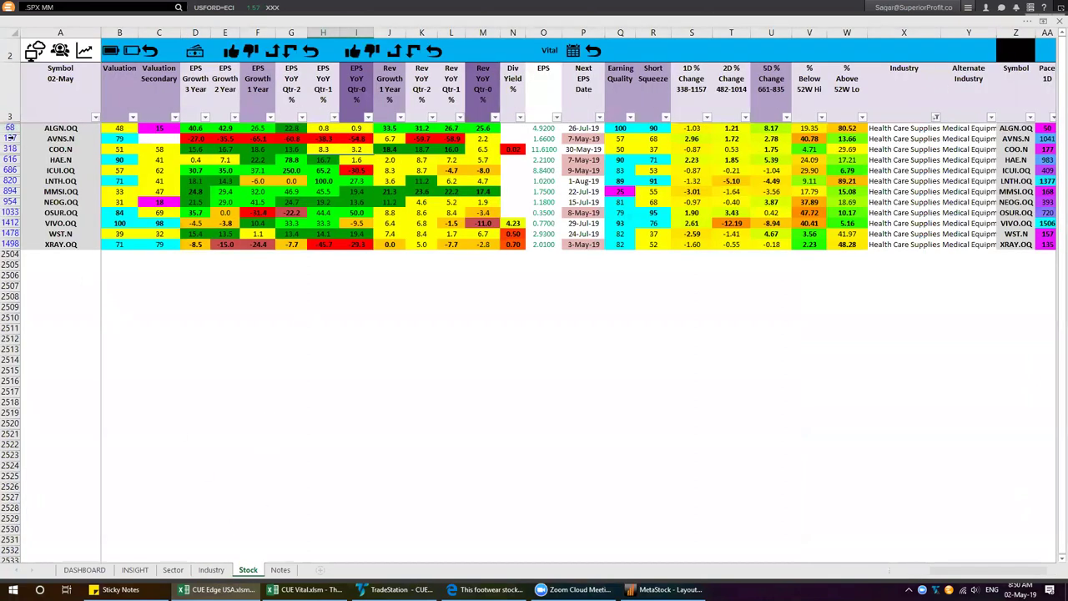
{"action": "left_click", "coordinate": [10, 138]}
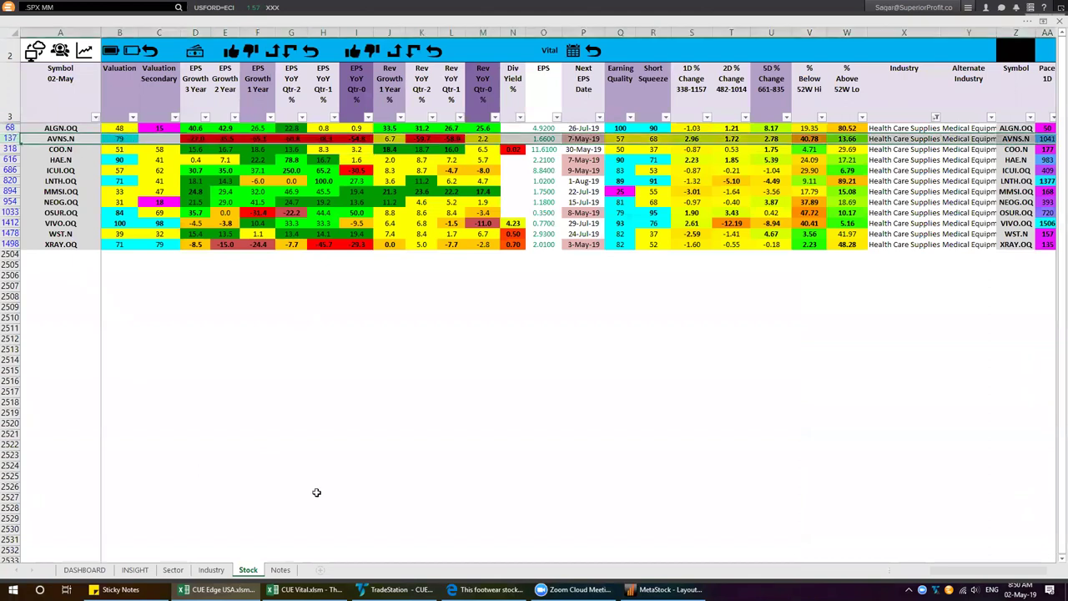
{"action": "mouse_move", "coordinate": [392, 589]}
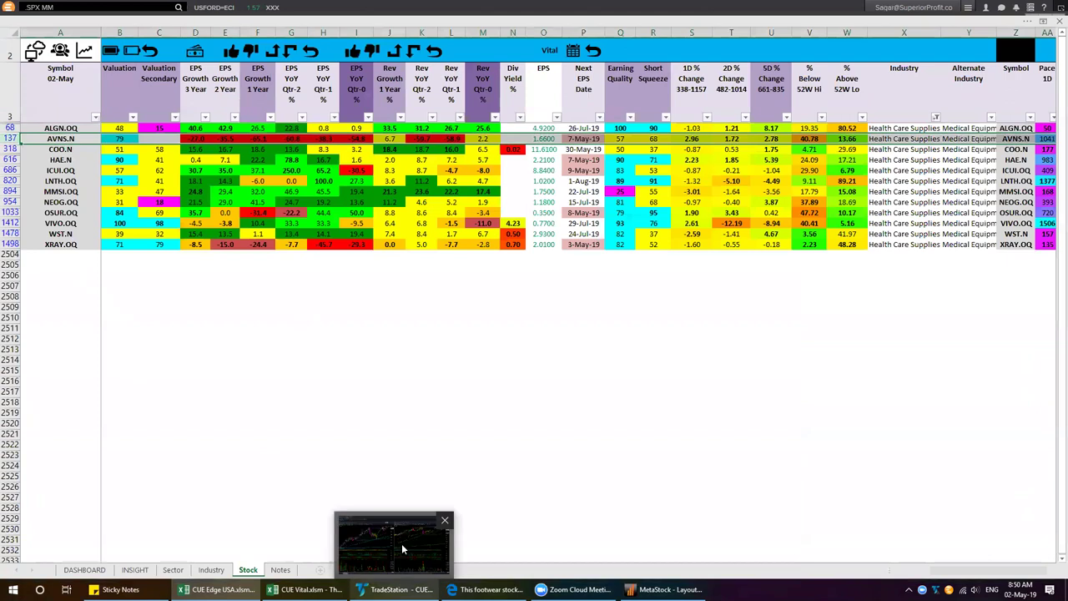
{"action": "mouse_move", "coordinate": [663, 589]}
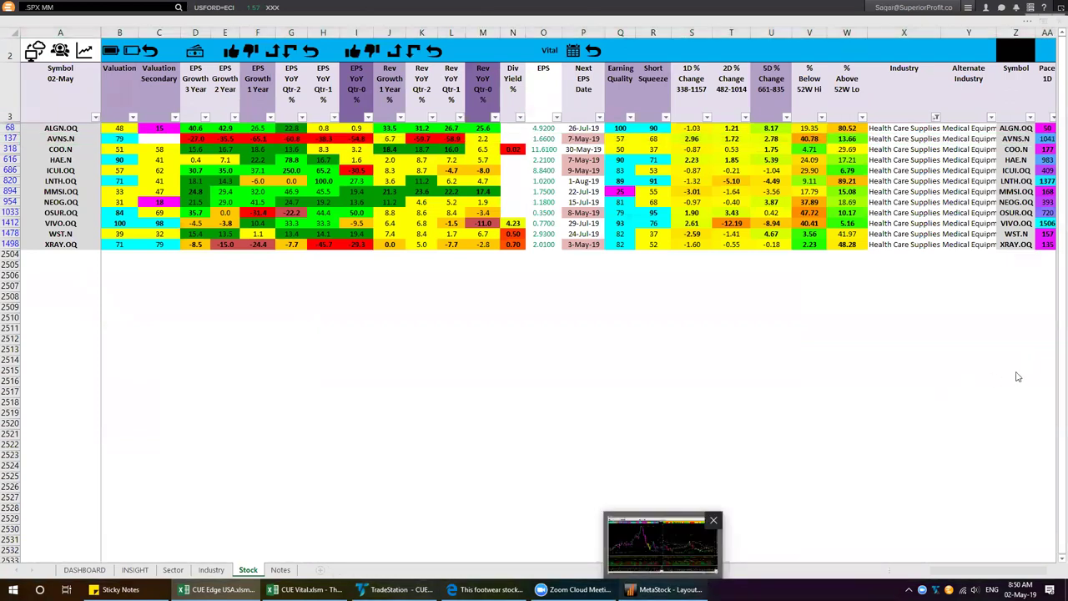
{"action": "left_click", "coordinate": [703, 584]}
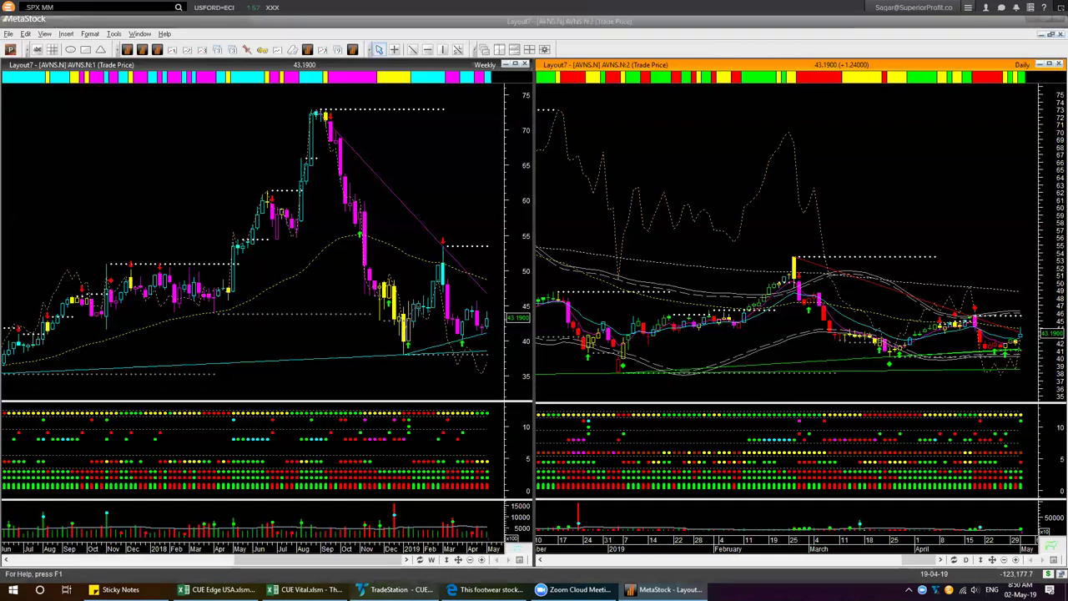
- Close the footwear stock post and open the high dividend payer triple-bottom post in a new tab
{"action": "left_click", "coordinate": [396, 589]}
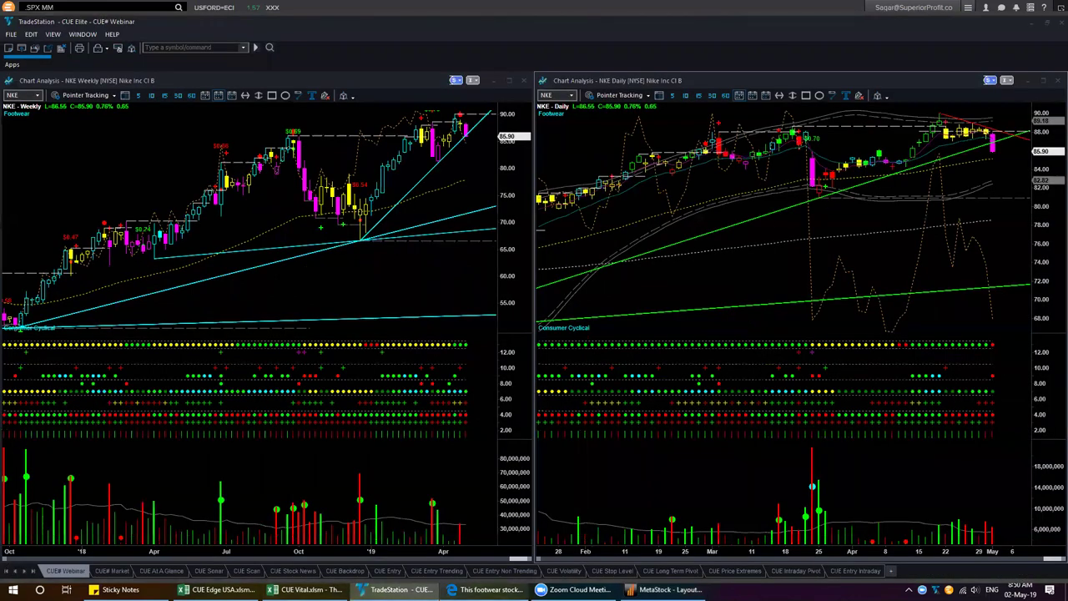
{"action": "key", "text": "alt+Tab"}
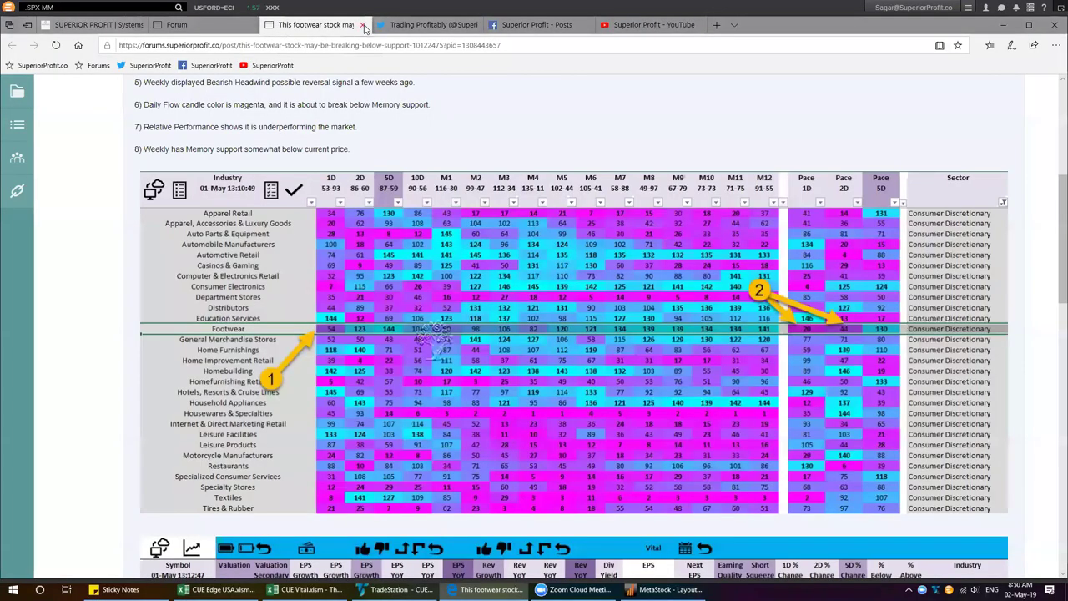
{"action": "left_click", "coordinate": [364, 27]}
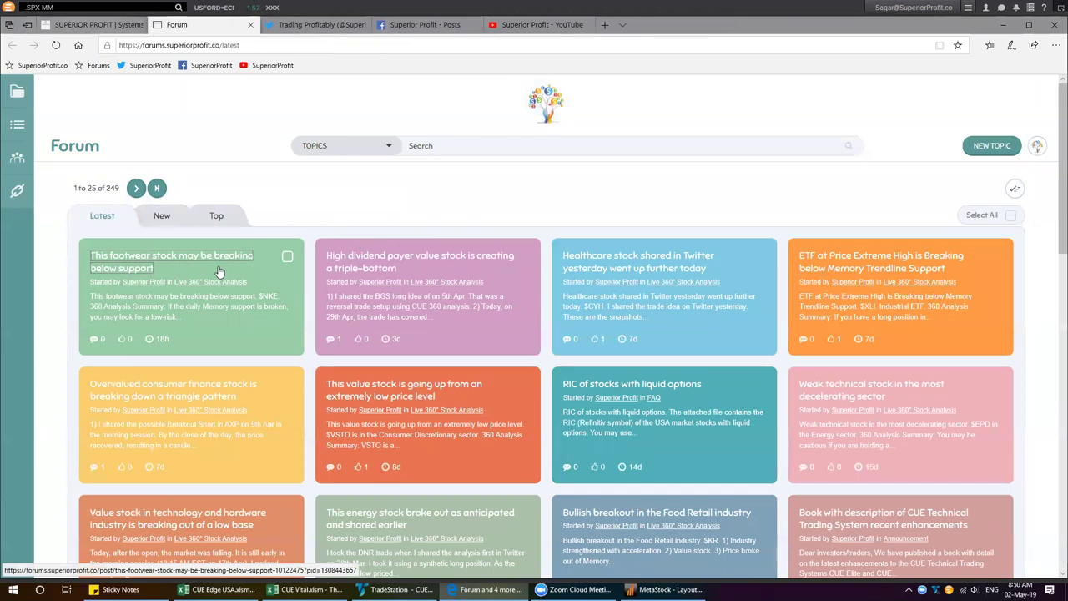
{"action": "middle_click", "coordinate": [374, 260]}
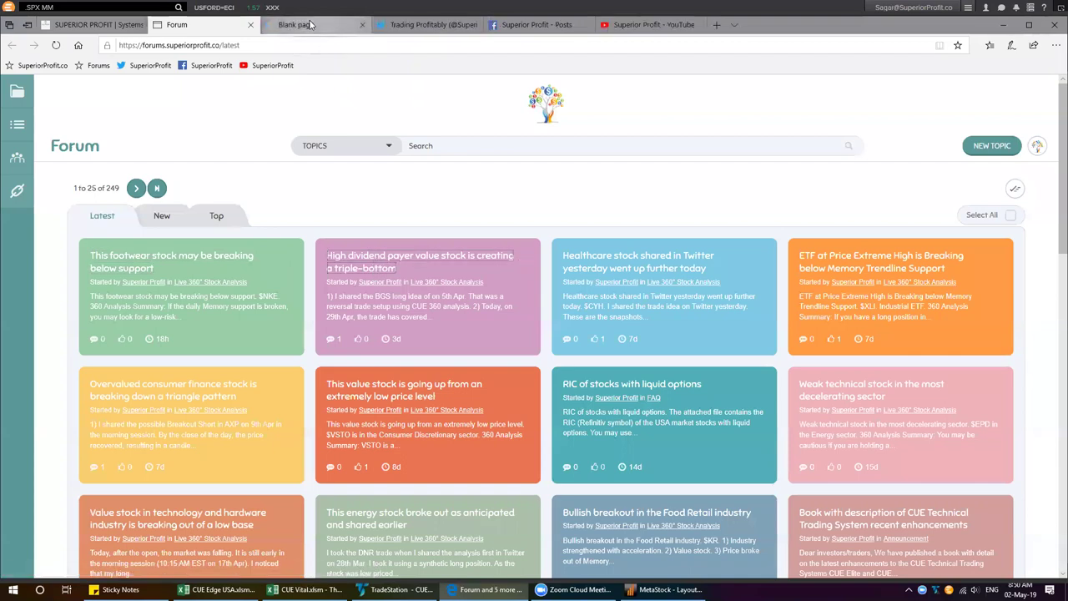
{"action": "left_click", "coordinate": [314, 25]}
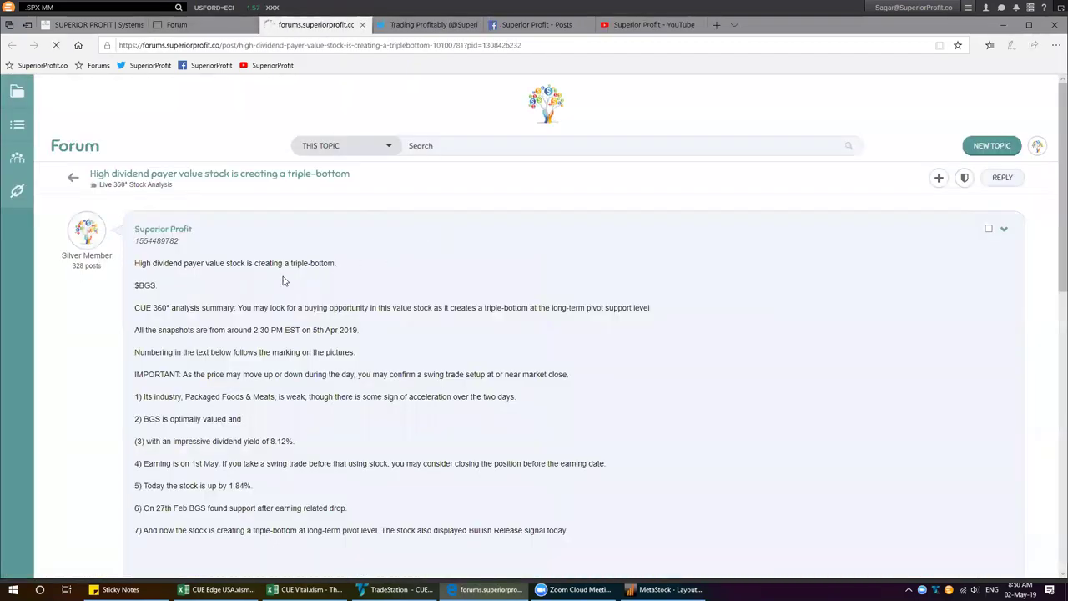
- Scroll the High dividend payer post and enlarge its Consumer Staples industry table image
{"action": "scroll", "coordinate": [221, 274], "scroll_direction": "down", "scroll_amount": 10}
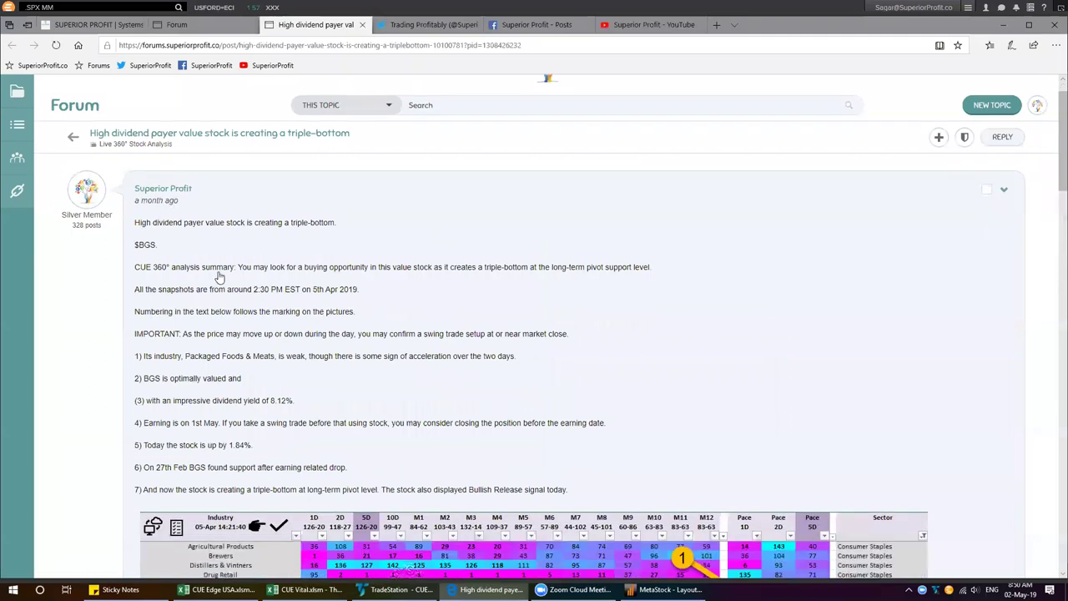
{"action": "scroll", "coordinate": [222, 273], "scroll_direction": "up", "scroll_amount": 10}
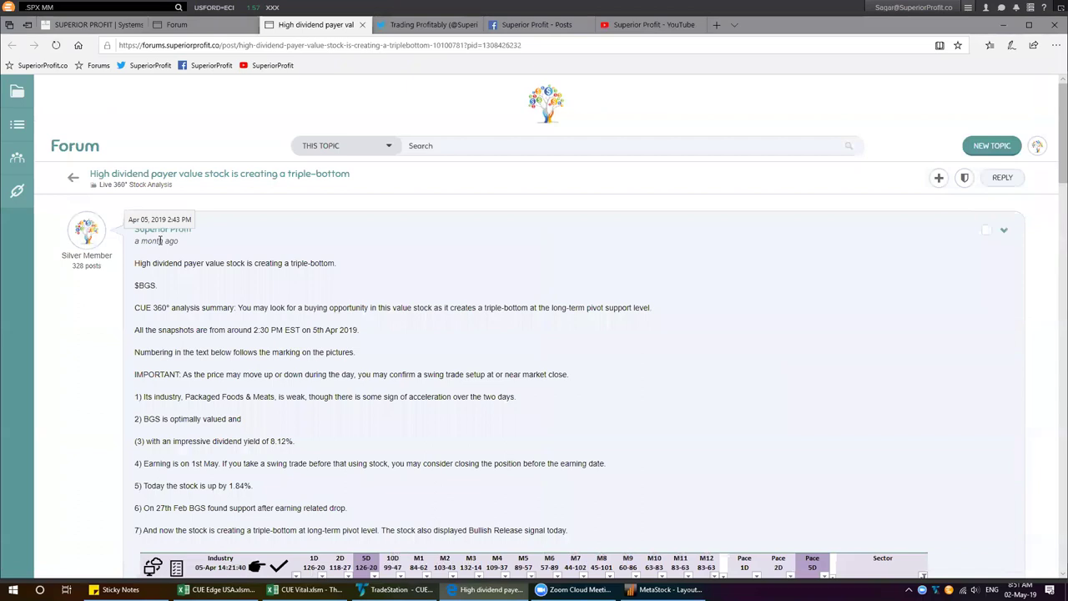
{"action": "scroll", "coordinate": [429, 191], "scroll_direction": "down", "scroll_amount": 3}
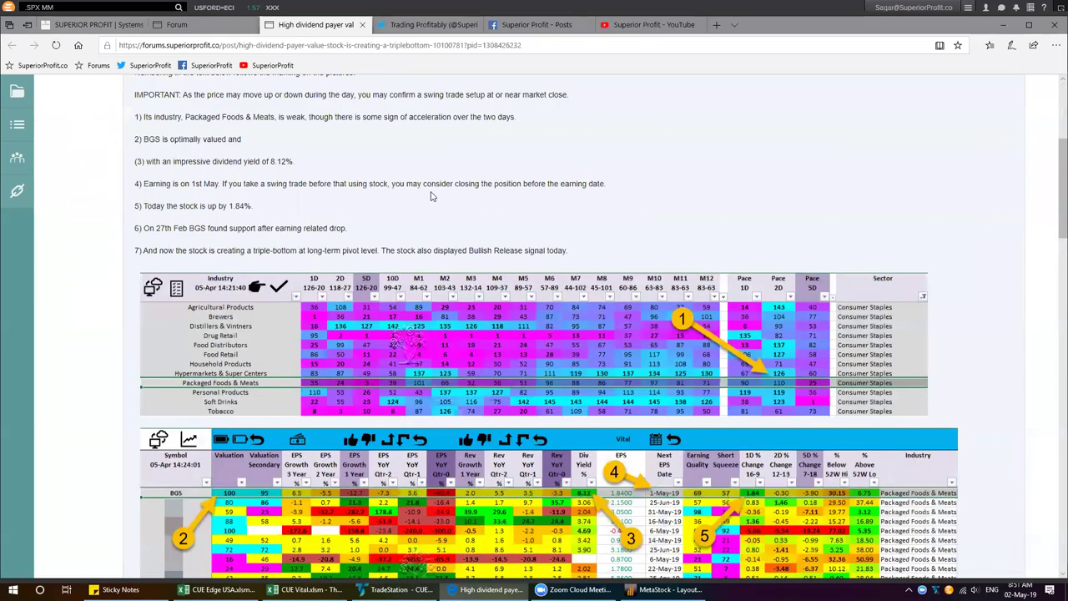
{"action": "scroll", "coordinate": [417, 234], "scroll_direction": "down", "scroll_amount": 2}
{"action": "left_click", "coordinate": [417, 233]}
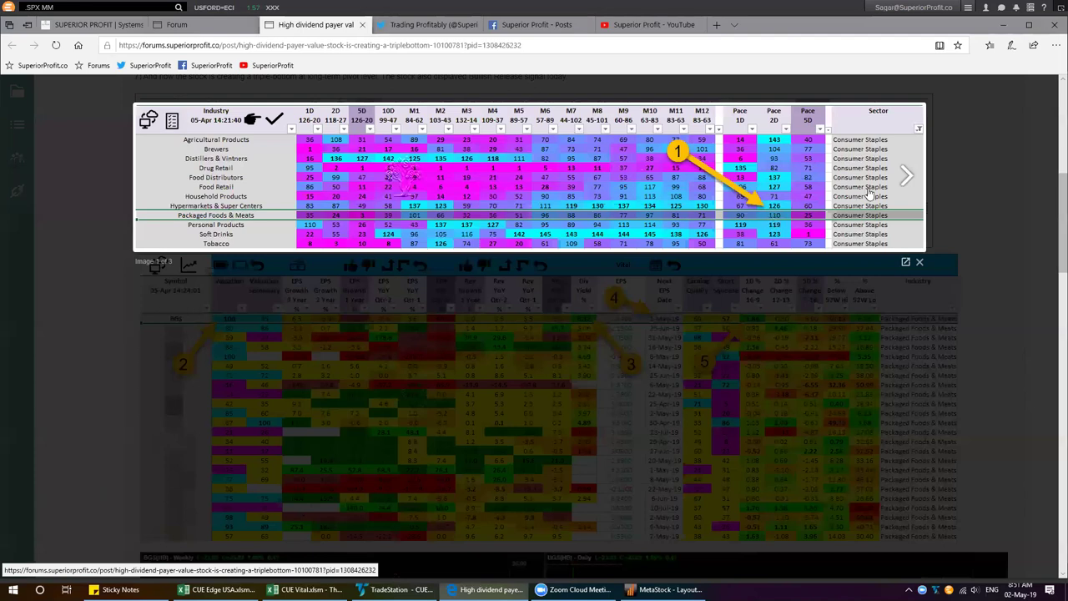
- Page the lightbox forward to image 3 of 3, the BGS weekly and daily charts
{"action": "left_click", "coordinate": [908, 177]}
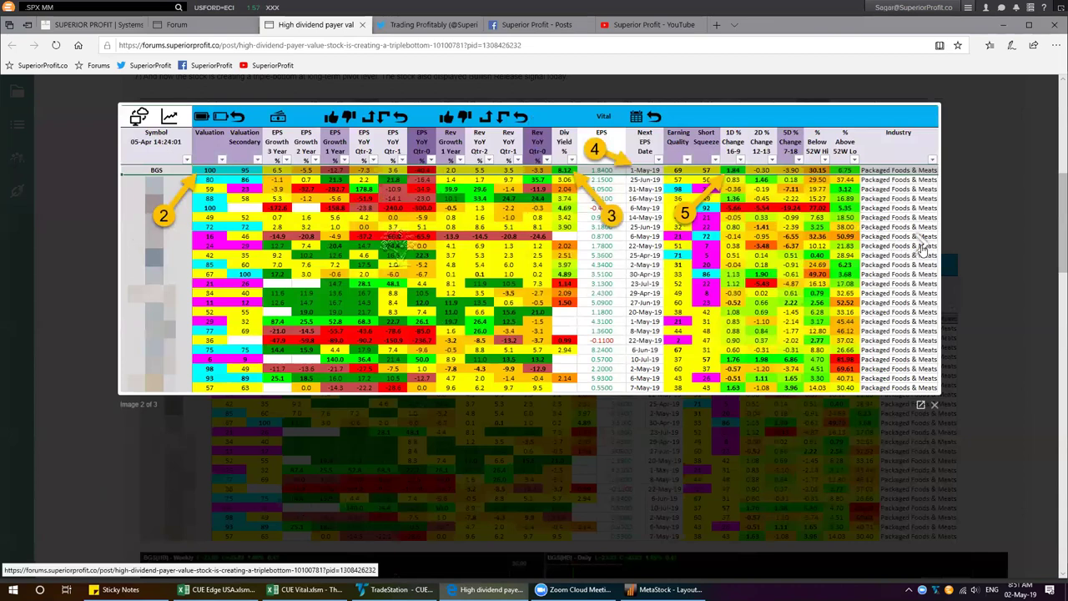
{"action": "left_click", "coordinate": [923, 246]}
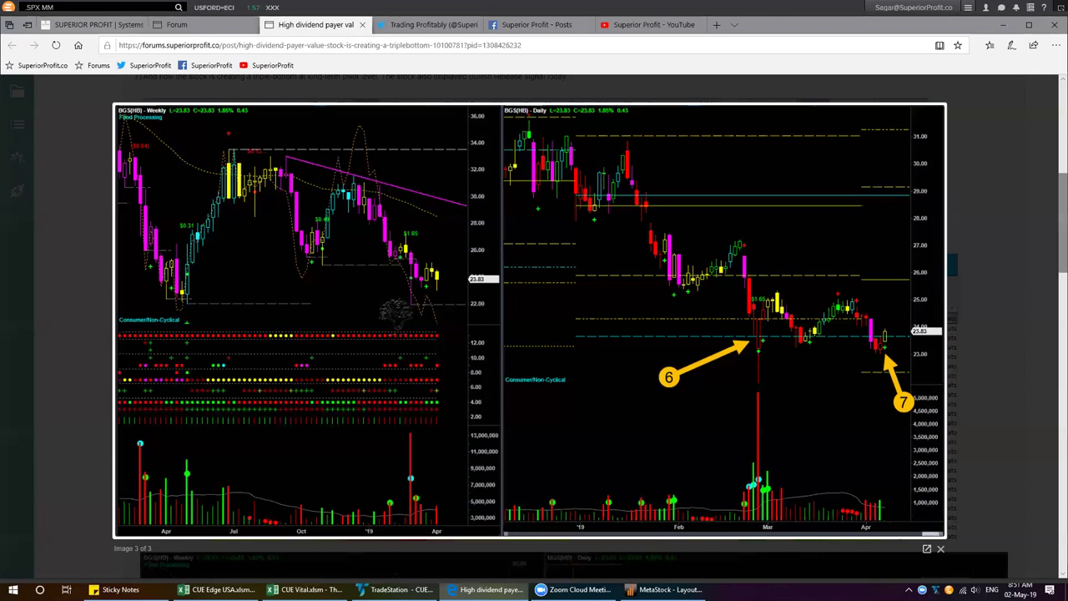
{"action": "left_click_drag", "start_coordinate": [725, 281], "coordinate": [755, 354]}
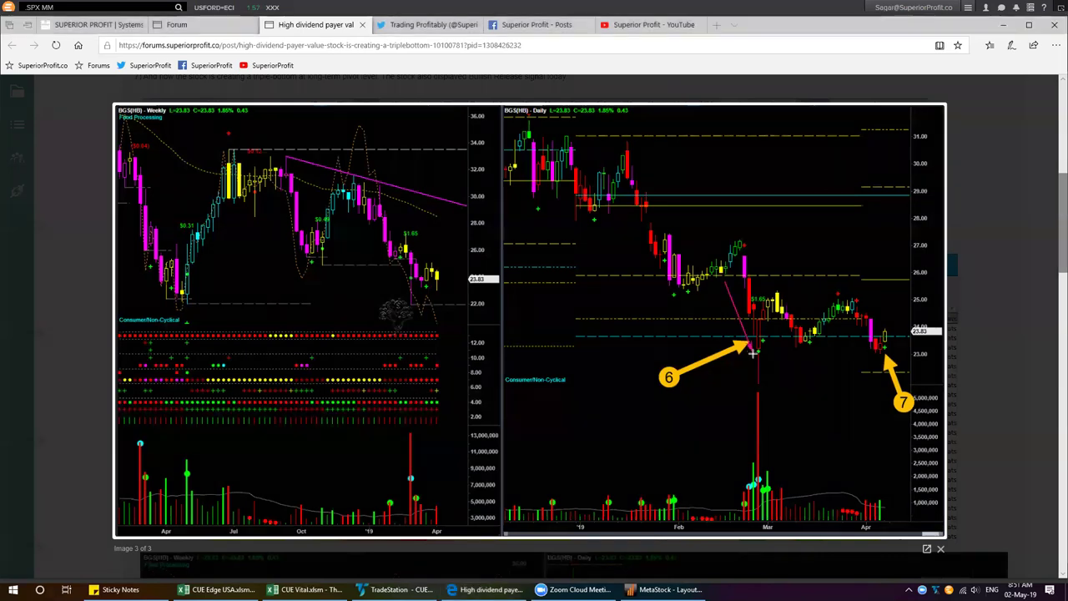
{"action": "left_click_drag", "start_coordinate": [804, 397], "coordinate": [757, 359]}
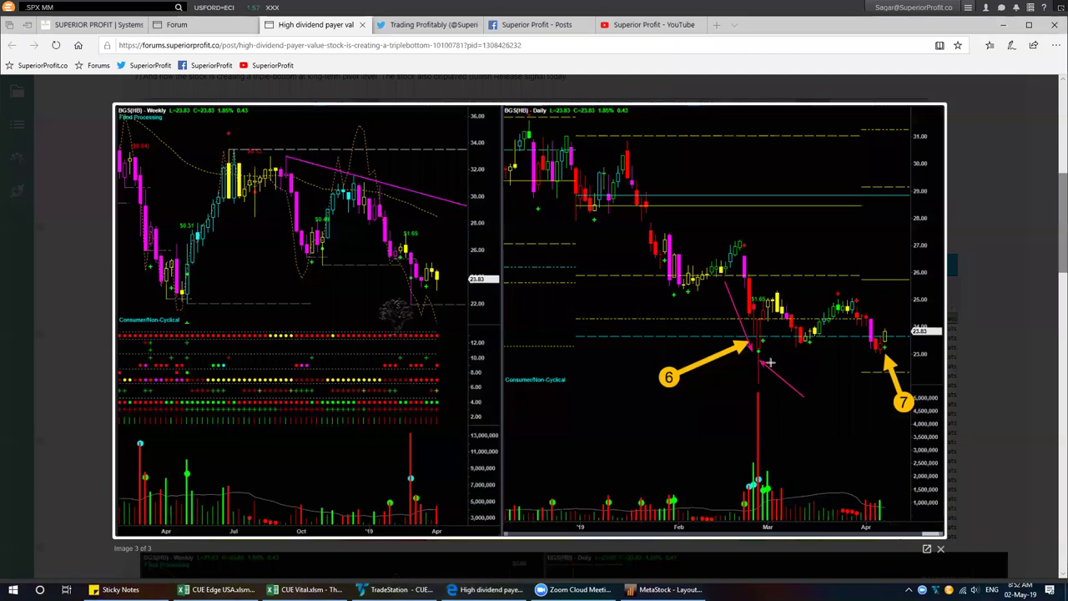
{"action": "mouse_move", "coordinate": [777, 316]}
{"action": "left_mouse_down"}
{"action": "mouse_move", "coordinate": [811, 345]}
{"action": "mouse_move", "coordinate": [833, 320]}
{"action": "mouse_move", "coordinate": [868, 342]}
{"action": "mouse_move", "coordinate": [903, 332]}
{"action": "left_mouse_up"}
{"action": "mouse_move", "coordinate": [753, 342]}
{"action": "left_mouse_down"}
{"action": "mouse_move", "coordinate": [907, 340]}
{"action": "mouse_move", "coordinate": [888, 334]}
{"action": "left_mouse_up"}
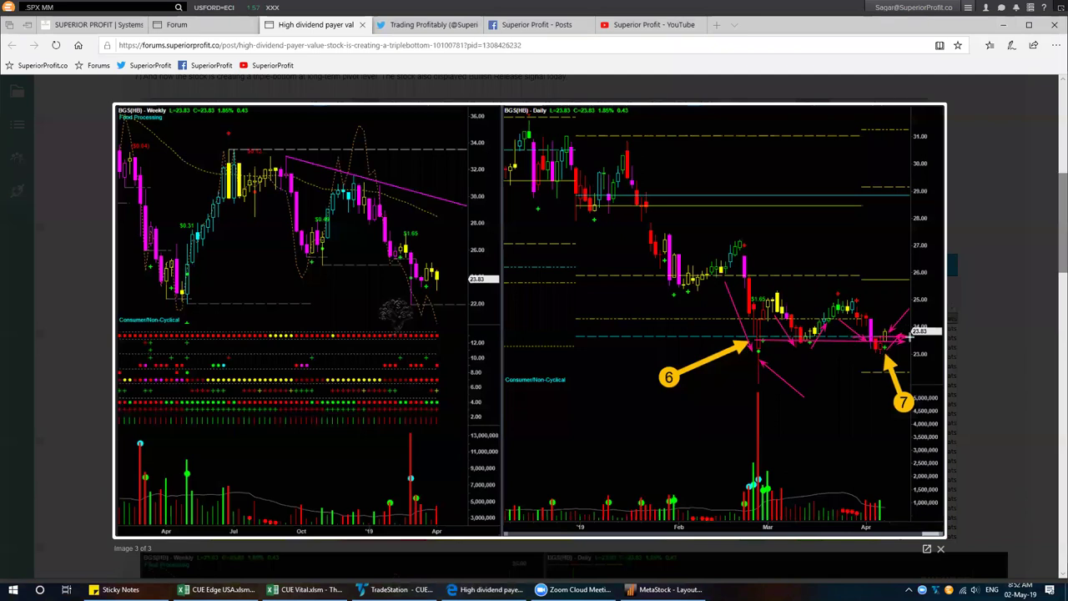
{"action": "left_click_drag", "start_coordinate": [922, 375], "coordinate": [890, 353]}
{"action": "left_click_drag", "start_coordinate": [782, 430], "coordinate": [761, 473]}
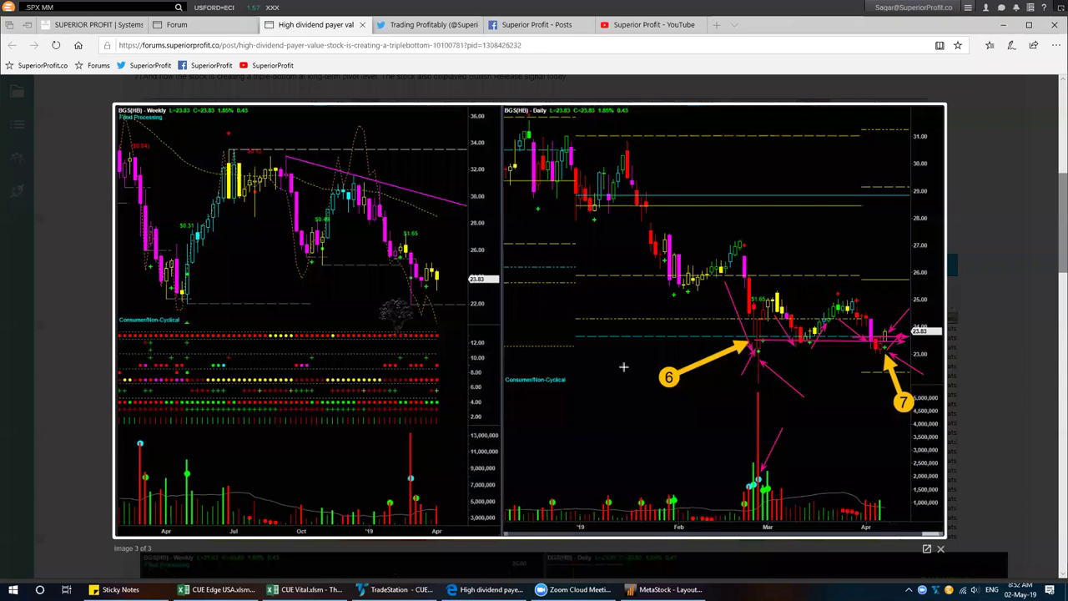
{"action": "left_click_drag", "start_coordinate": [469, 297], "coordinate": [444, 284]}
{"action": "key", "text": "Escape"}
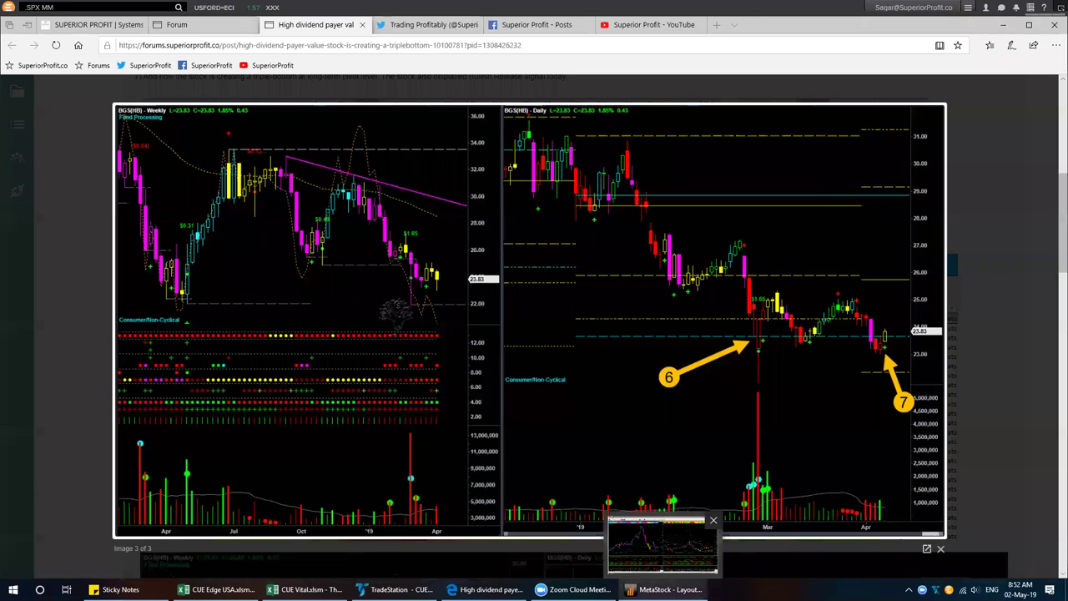
- Load BGS into both MetaStock charts
{"action": "left_click", "coordinate": [663, 589]}
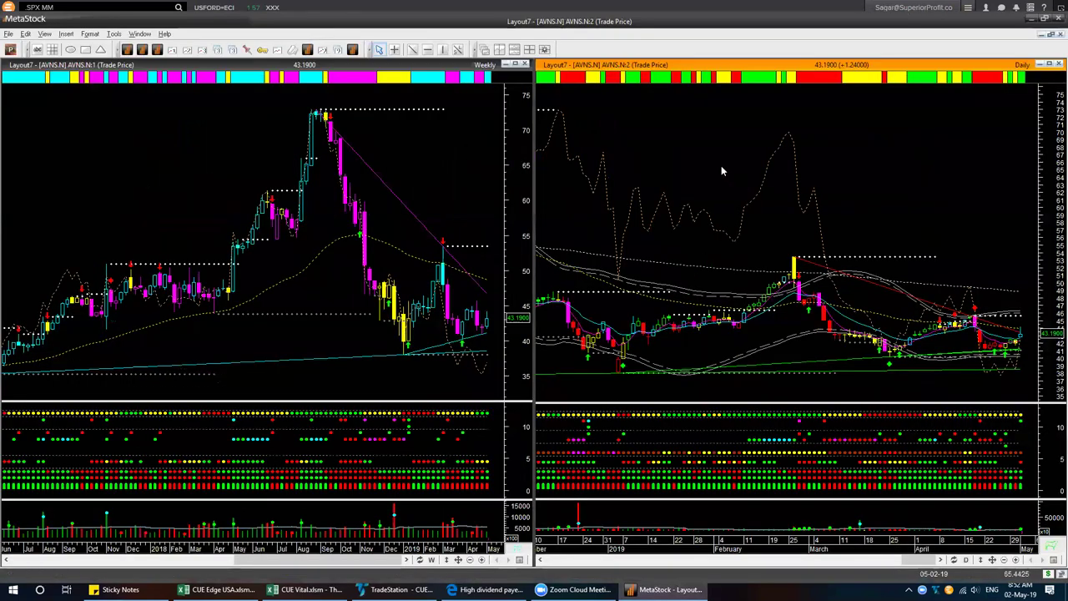
{"action": "type", "text": "BGS"}
{"action": "key", "text": "Return"}
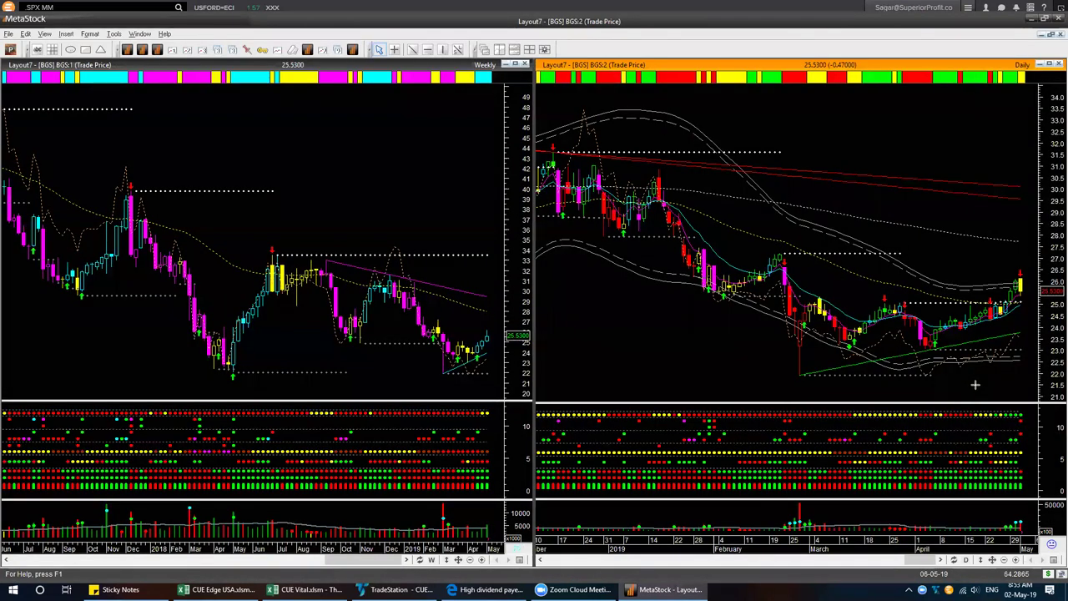
- Sketch a trendline and horizontal arrows on the BGS daily chart
{"action": "left_click_drag", "start_coordinate": [977, 381], "coordinate": [935, 344]}
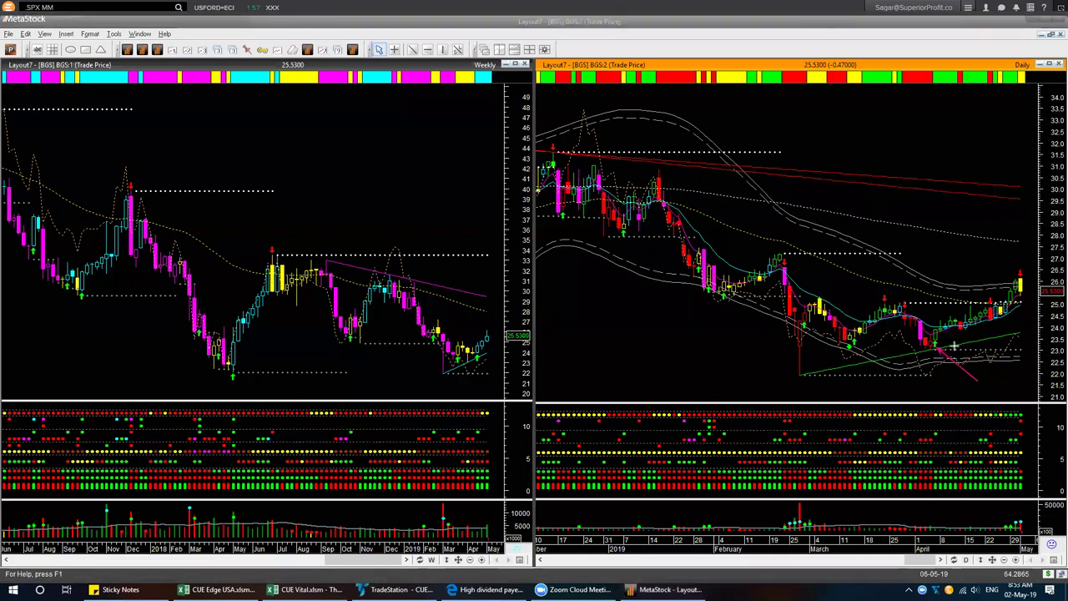
{"action": "left_click_drag", "start_coordinate": [936, 327], "coordinate": [1010, 328]}
{"action": "left_click_drag", "start_coordinate": [932, 354], "coordinate": [977, 354]}
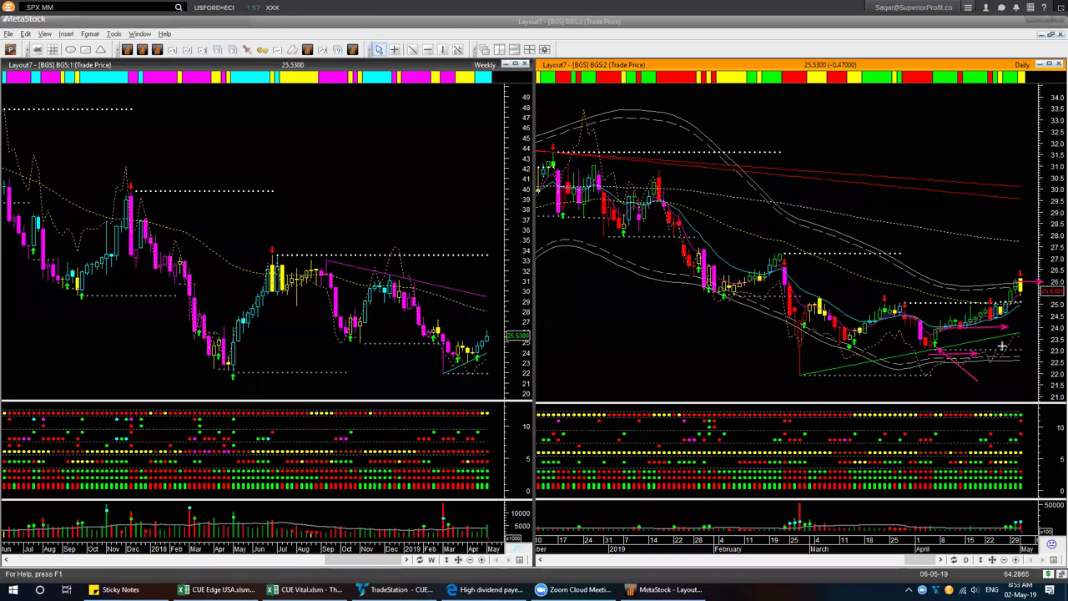
{"action": "left_click_drag", "start_coordinate": [965, 353], "coordinate": [1023, 288]}
- Erase the BGS markups and close the high dividend payer post in the browser
{"action": "key", "text": "Delete"}
{"action": "left_click", "coordinate": [488, 589]}
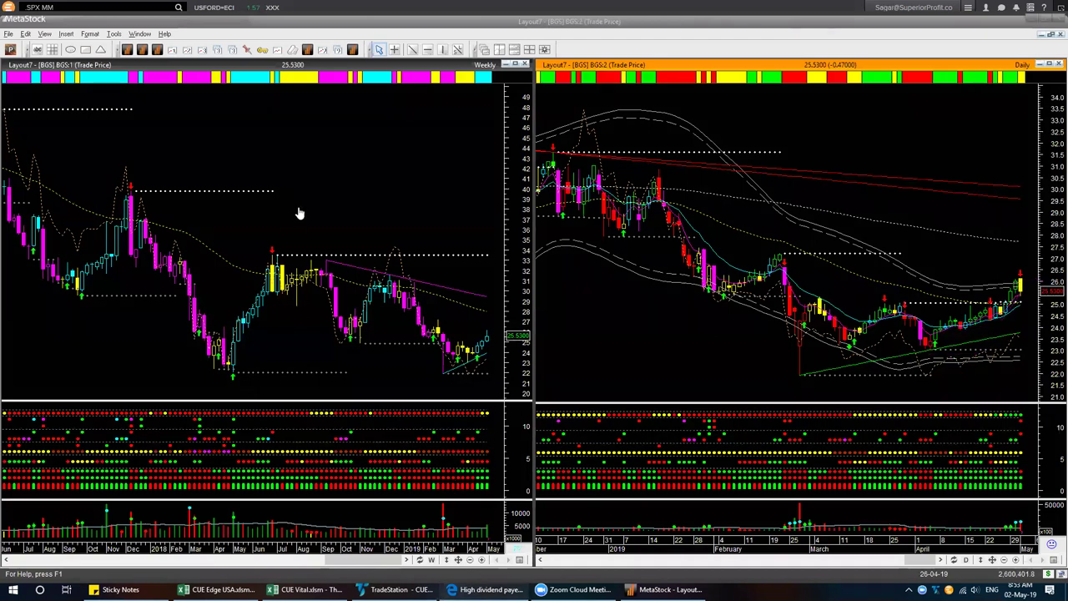
{"action": "key", "text": "ctrl+w"}
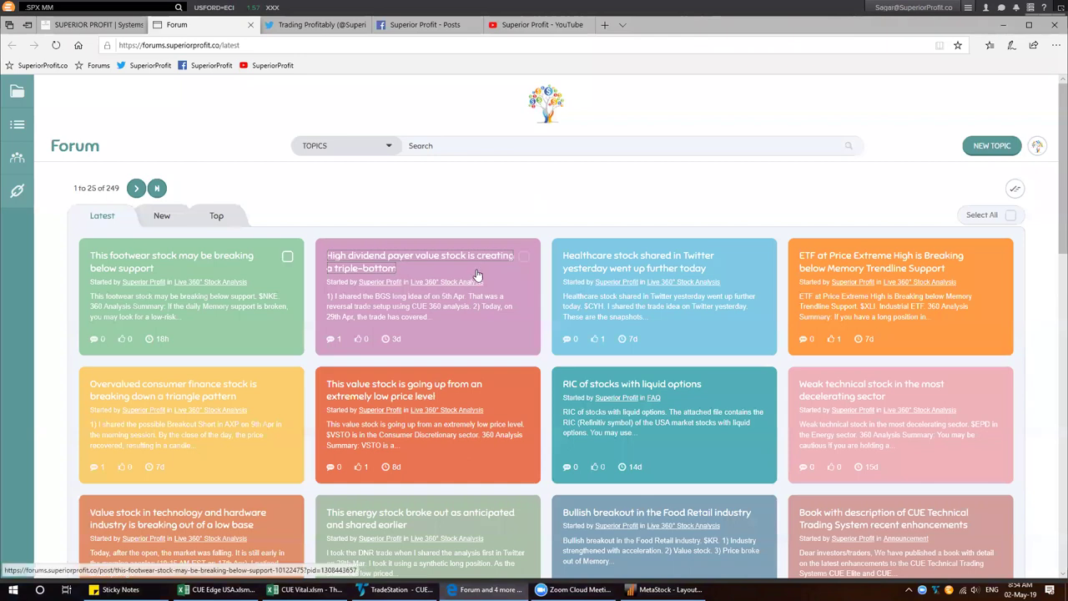
- Open the Healthcare stock post and page its gallery to image 3 of 4, the CYH charts
{"action": "left_click", "coordinate": [615, 261]}
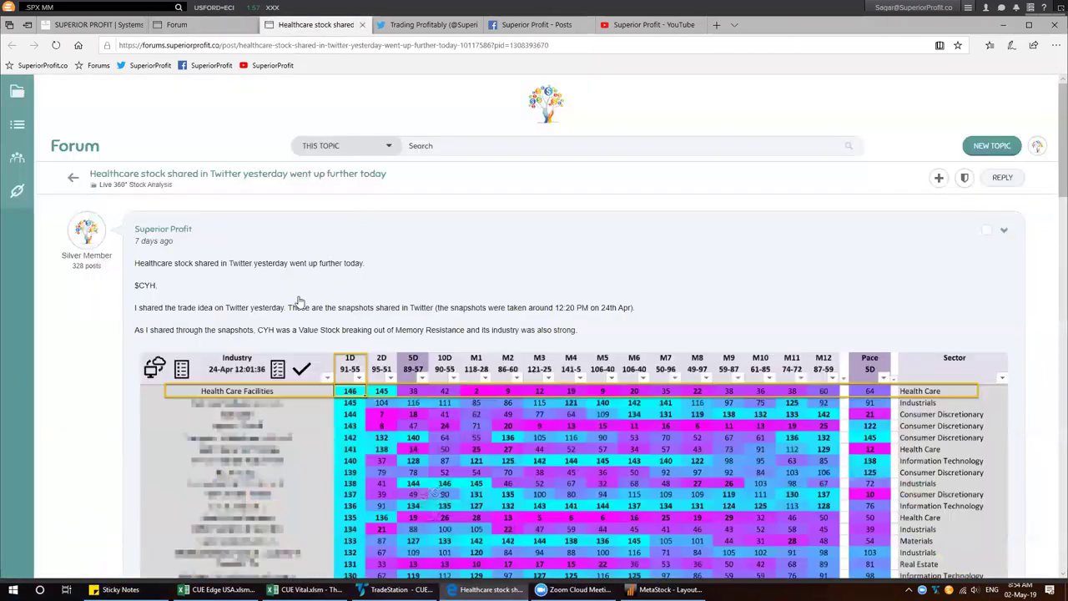
{"action": "scroll", "coordinate": [167, 240], "scroll_direction": "down", "scroll_amount": 1}
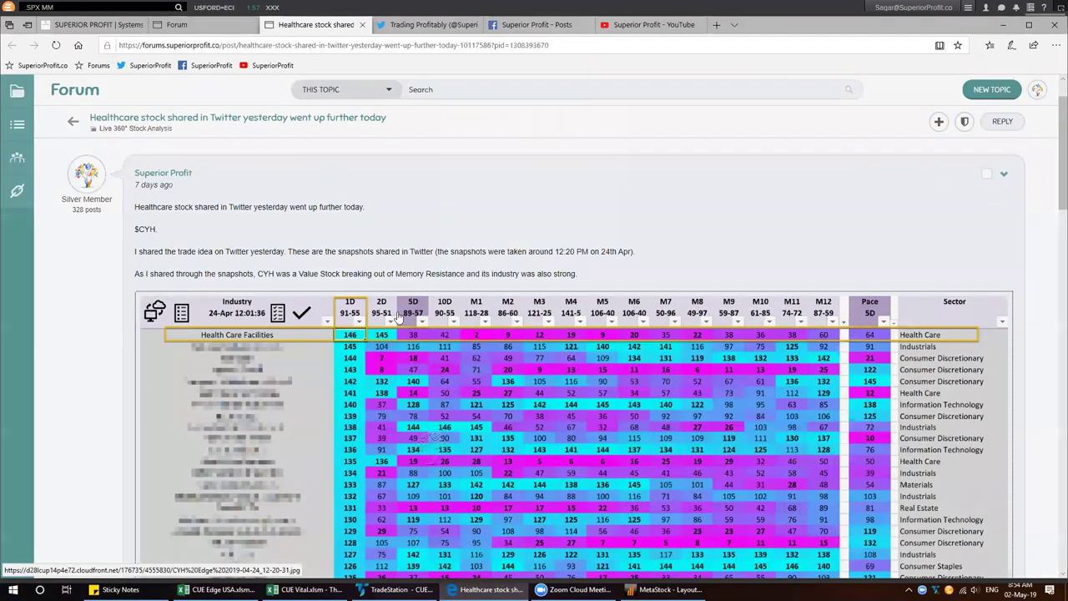
{"action": "left_click", "coordinate": [399, 317]}
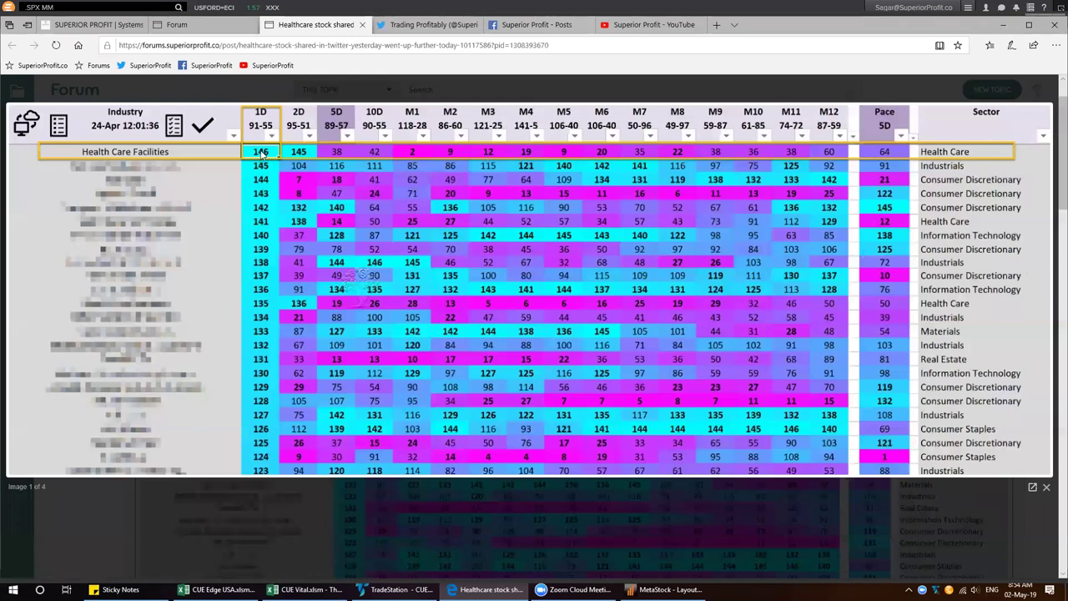
{"action": "left_click", "coordinate": [1031, 283]}
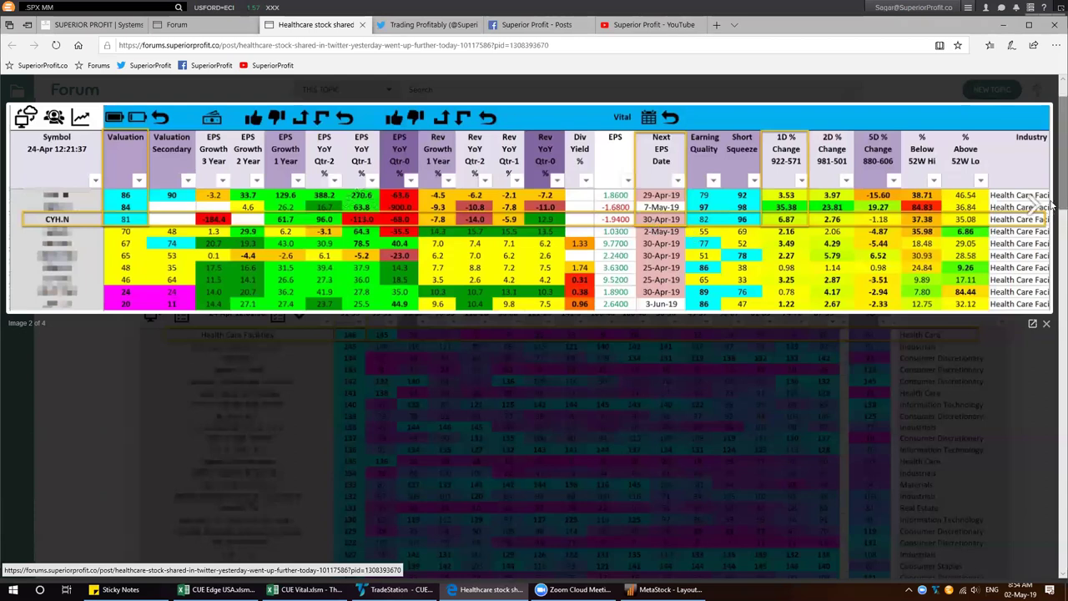
{"action": "left_click", "coordinate": [1035, 207]}
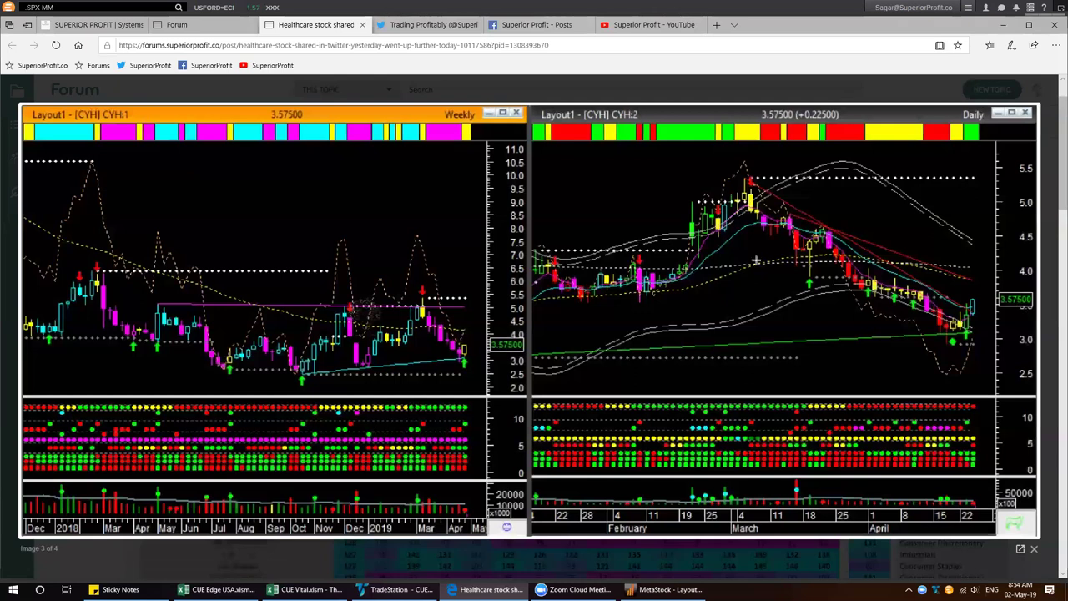
{"action": "left_click_drag", "start_coordinate": [377, 374], "coordinate": [466, 372]}
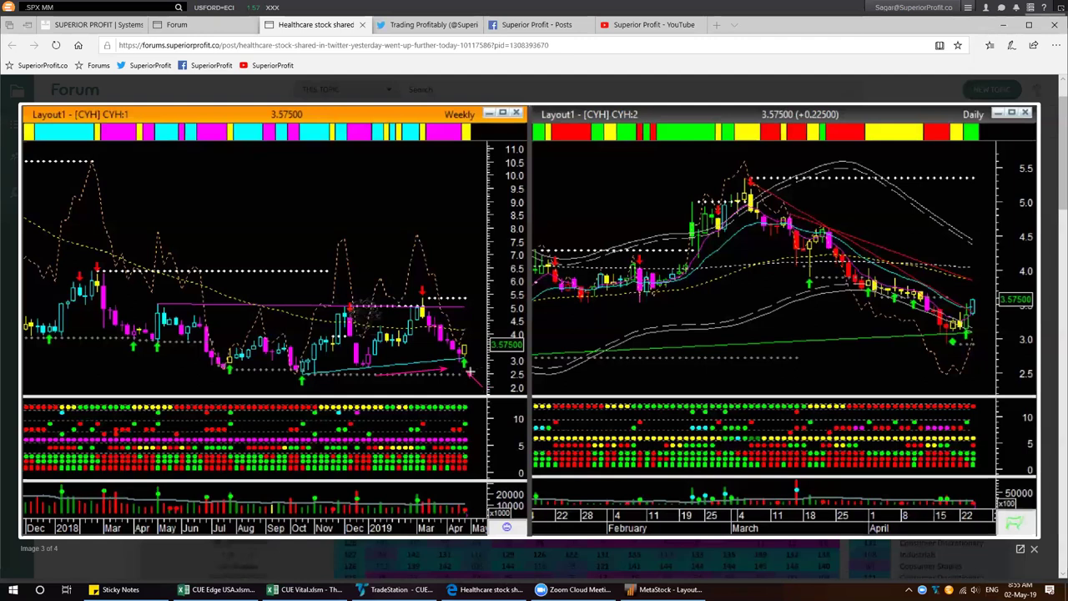
{"action": "left_click_drag", "start_coordinate": [481, 332], "coordinate": [468, 344]}
{"action": "left_click_drag", "start_coordinate": [911, 371], "coordinate": [949, 349]}
{"action": "left_click_drag", "start_coordinate": [1007, 346], "coordinate": [975, 315]}
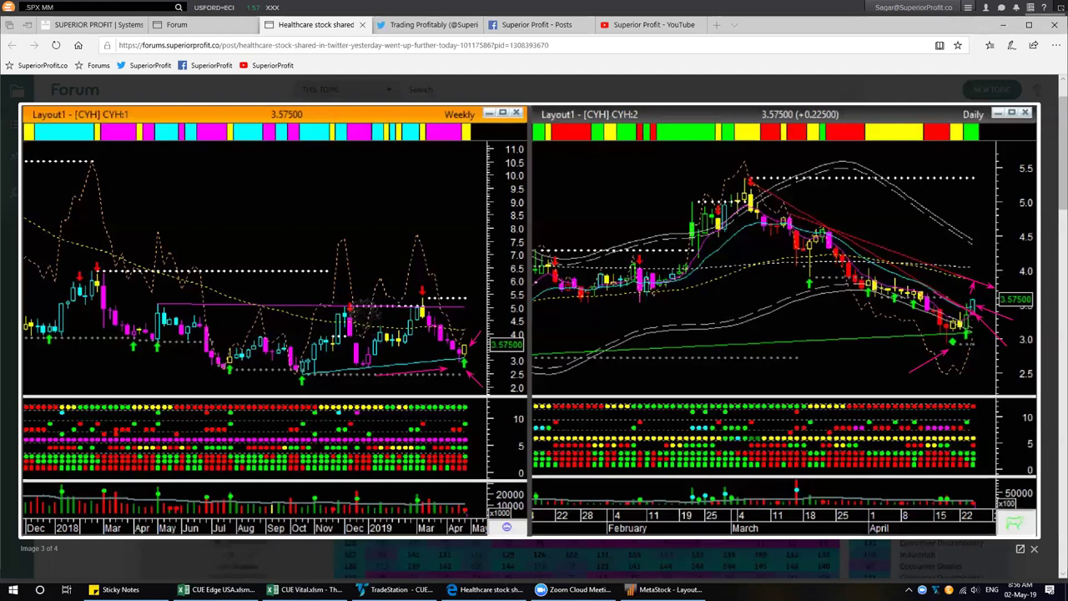
{"action": "key", "text": "Escape"}
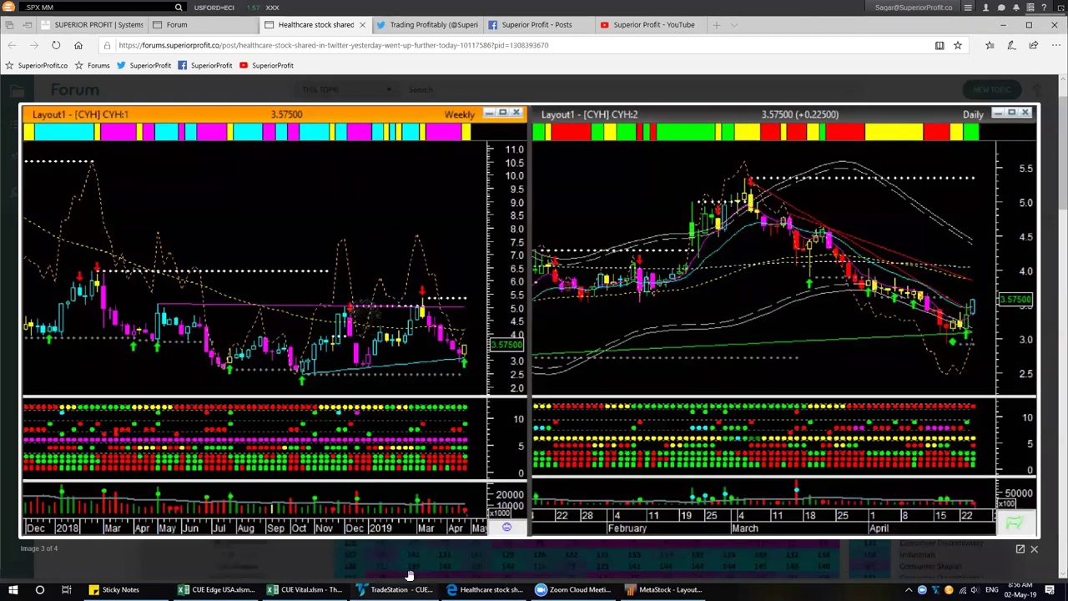
- Load CYH into the TradeStation weekly and daily charts
{"action": "key", "text": "alt+Tab"}
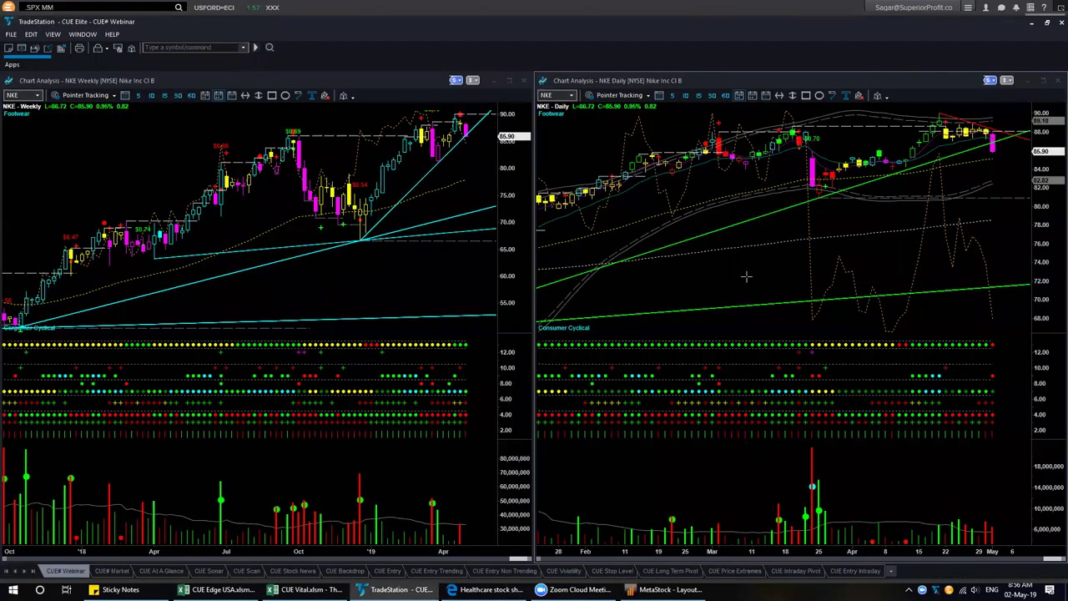
{"action": "type", "text": "cyh"}
{"action": "key", "text": "Return"}
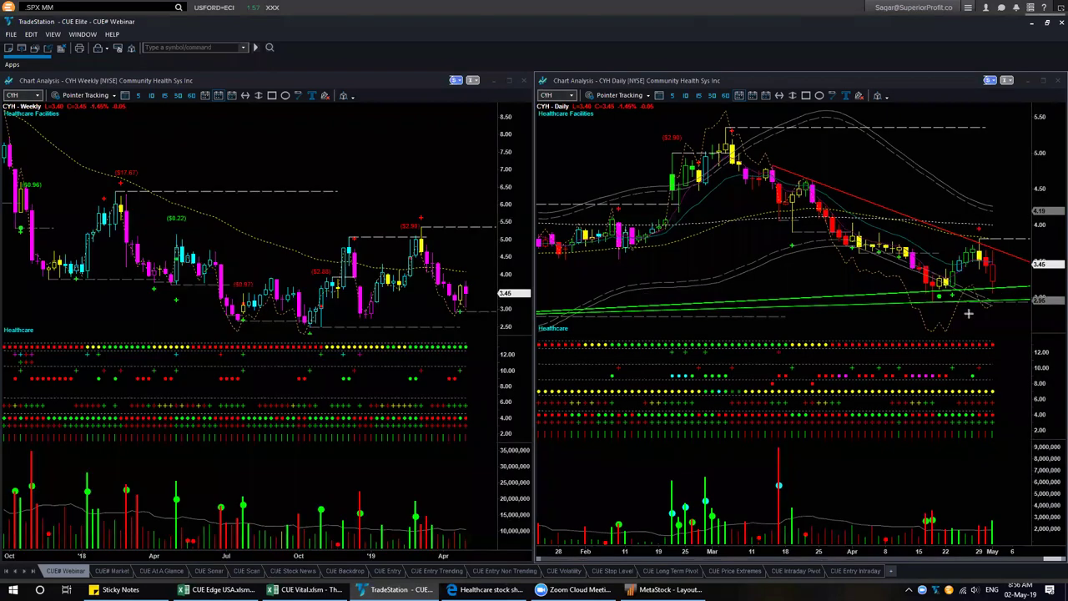
- Draw arrows on the CYH daily chart toward the green support and red downtrend lines
{"action": "left_click_drag", "start_coordinate": [910, 319], "coordinate": [961, 288]}
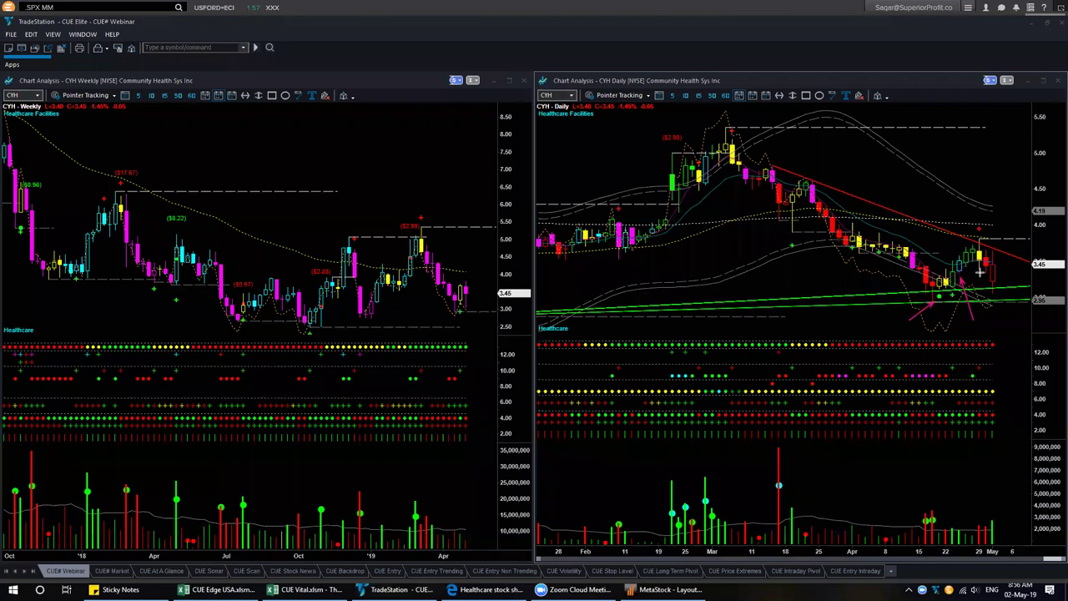
{"action": "left_click_drag", "start_coordinate": [1004, 205], "coordinate": [983, 234]}
{"action": "left_click_drag", "start_coordinate": [1023, 337], "coordinate": [991, 298]}
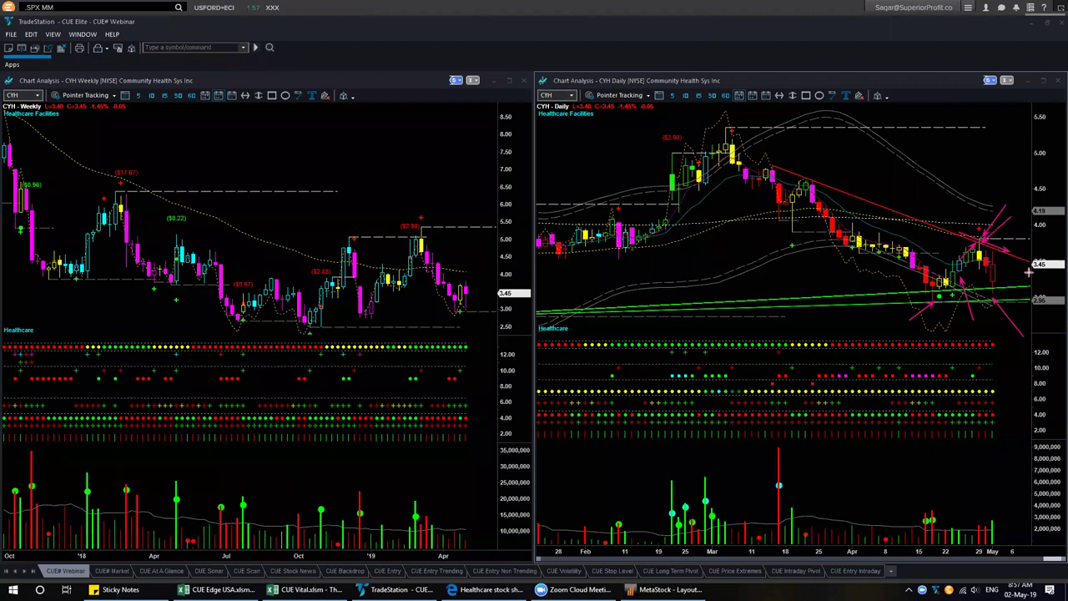
{"action": "left_click_drag", "start_coordinate": [1029, 271], "coordinate": [996, 283]}
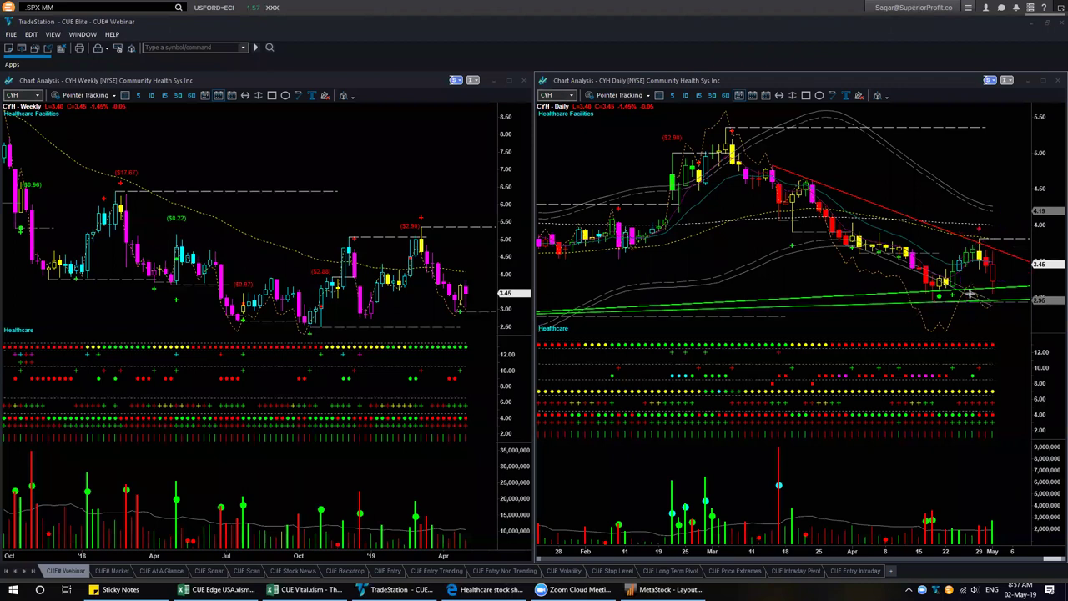
- Add a few more arrows near the green support line, then remove the magenta arrow markups
{"action": "left_click_drag", "start_coordinate": [971, 294], "coordinate": [1027, 289]}
{"action": "left_click_drag", "start_coordinate": [909, 328], "coordinate": [937, 299]}
{"action": "left_click_drag", "start_coordinate": [1001, 262], "coordinate": [1017, 235]}
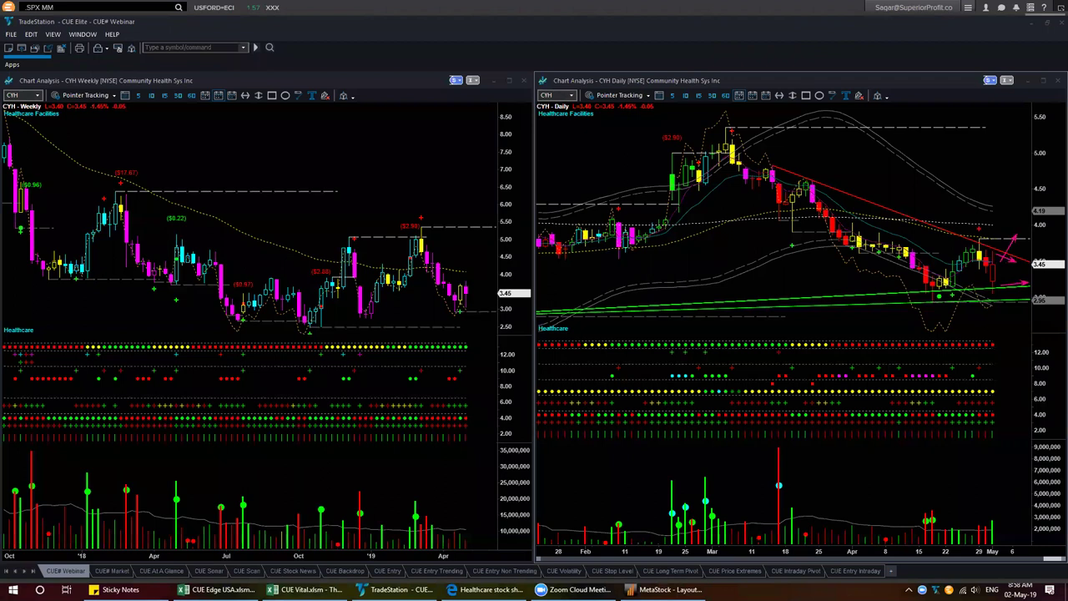
{"action": "key", "text": "Escape"}
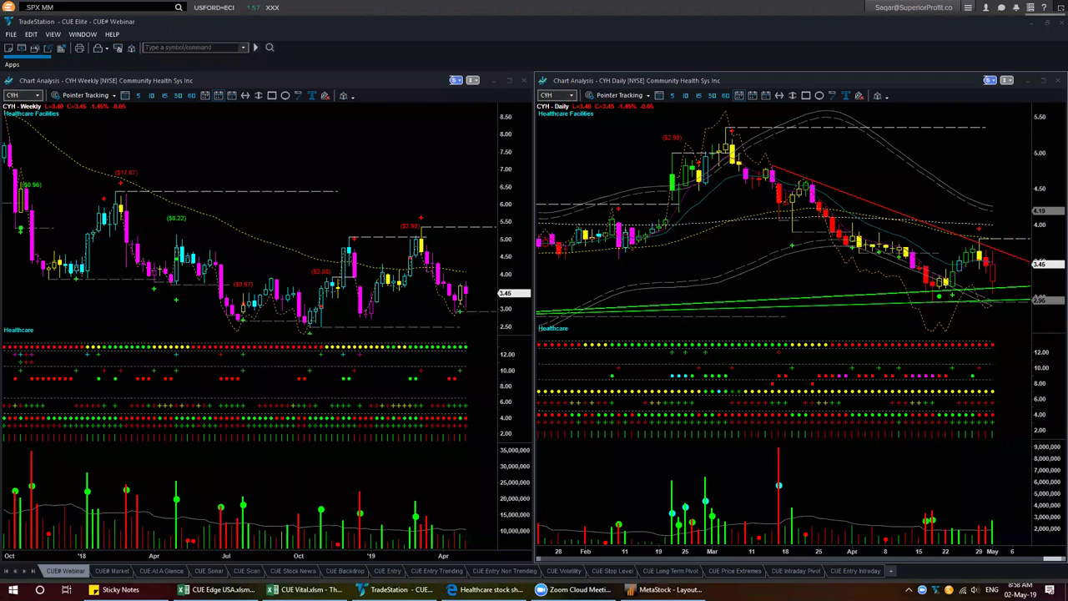